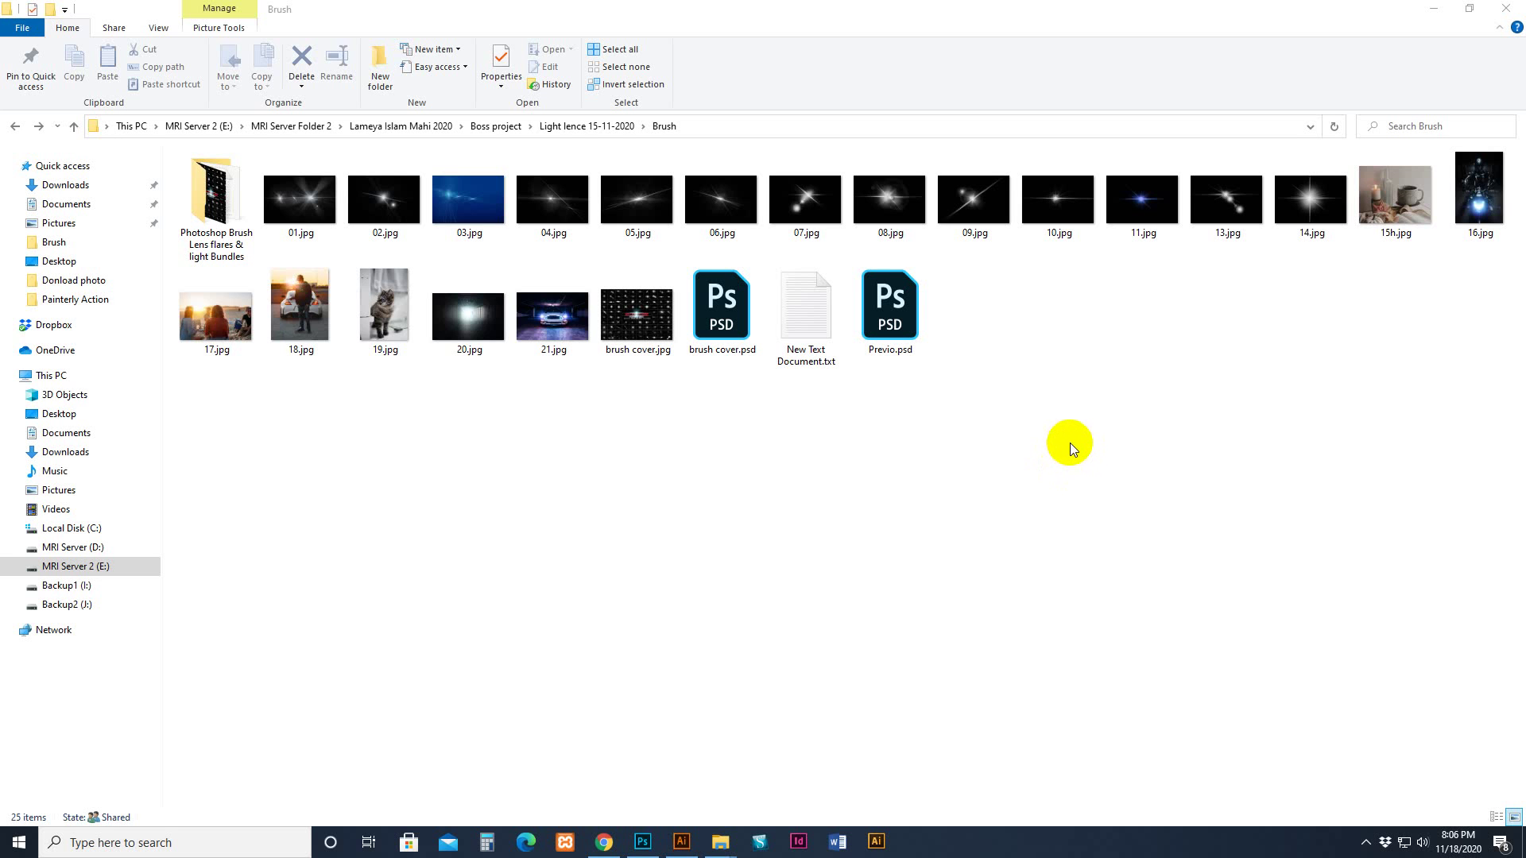
Refresh the Brush folder listing and select brush cover.jpg.
{"action": "right_click", "coordinate": [774, 469]}
{"action": "left_click", "coordinate": [801, 531]}
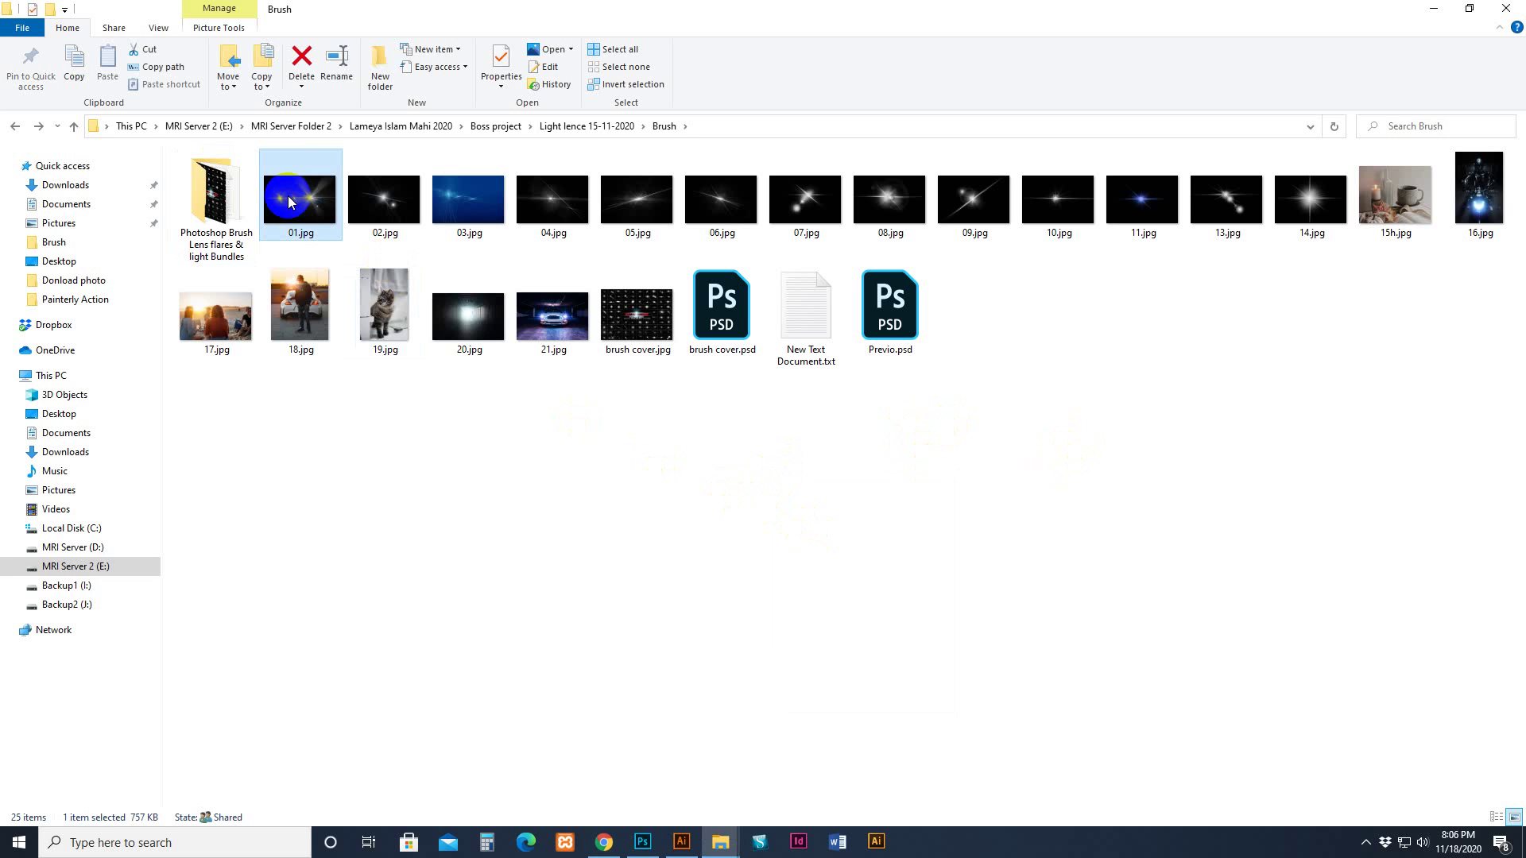
{"action": "left_click", "coordinate": [634, 310]}
View brush cover.jpg in Photos and page through the flare images to 15h.jpg.
{"action": "double_click", "coordinate": [633, 310]}
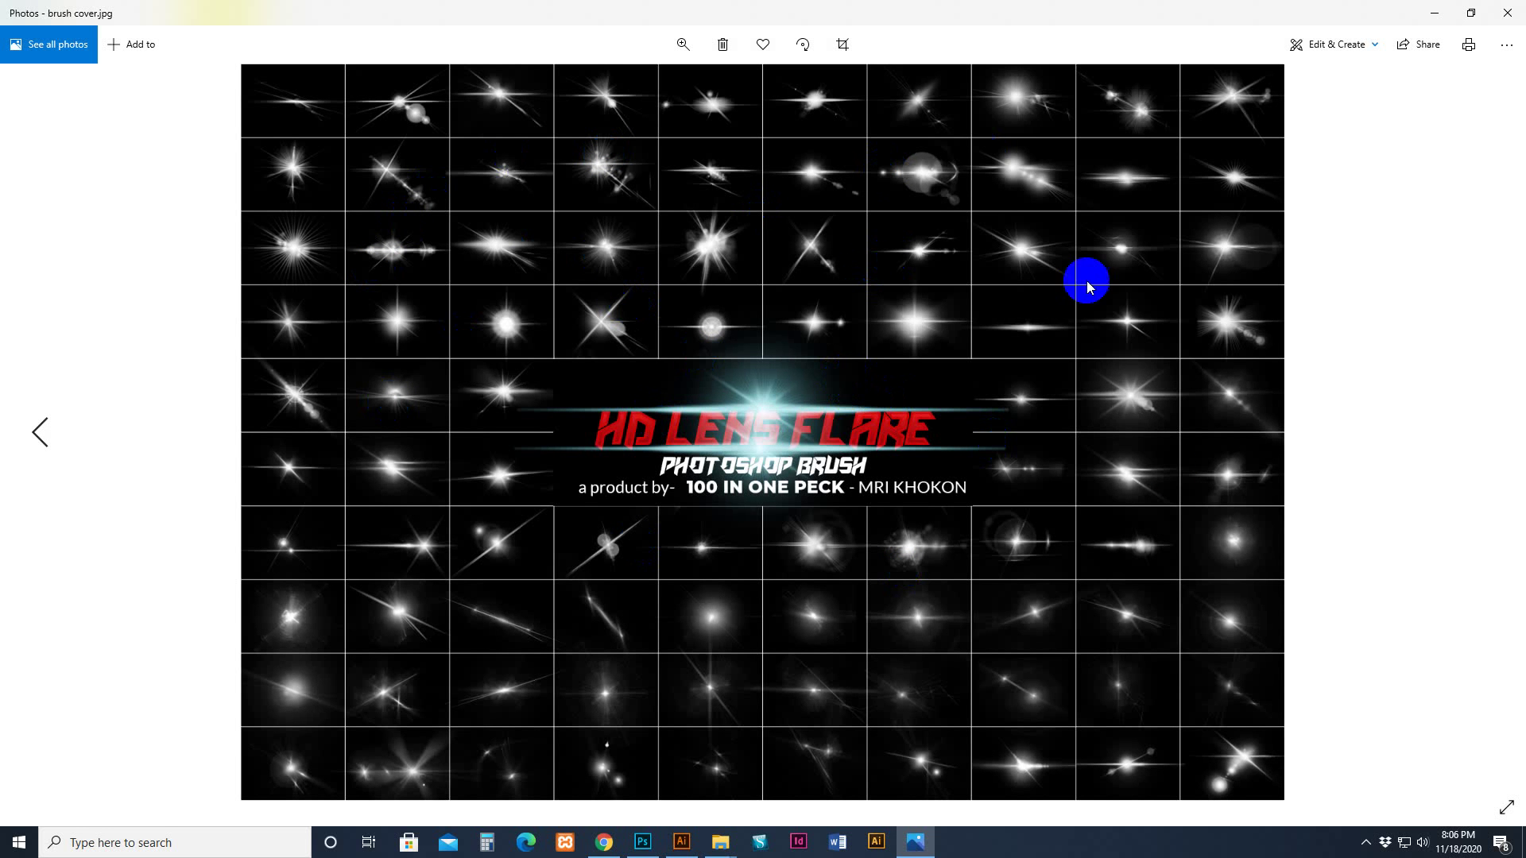
{"action": "left_click", "coordinate": [1509, 14]}
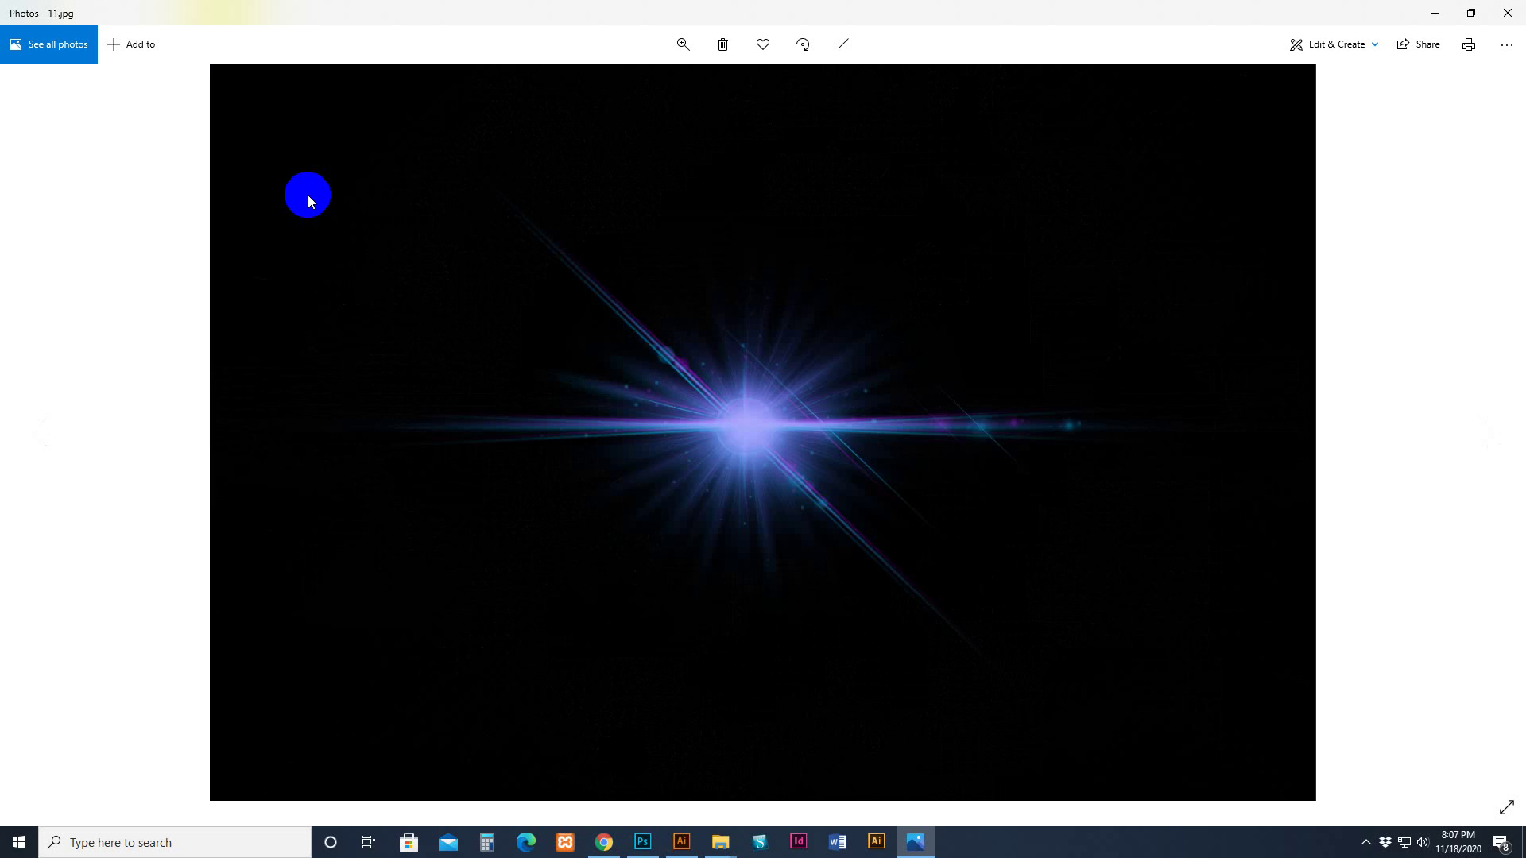
{"action": "key", "text": "Right"}
{"action": "key", "text": "Right"}
{"action": "key", "text": "Right"}
{"action": "key", "text": "Right"}
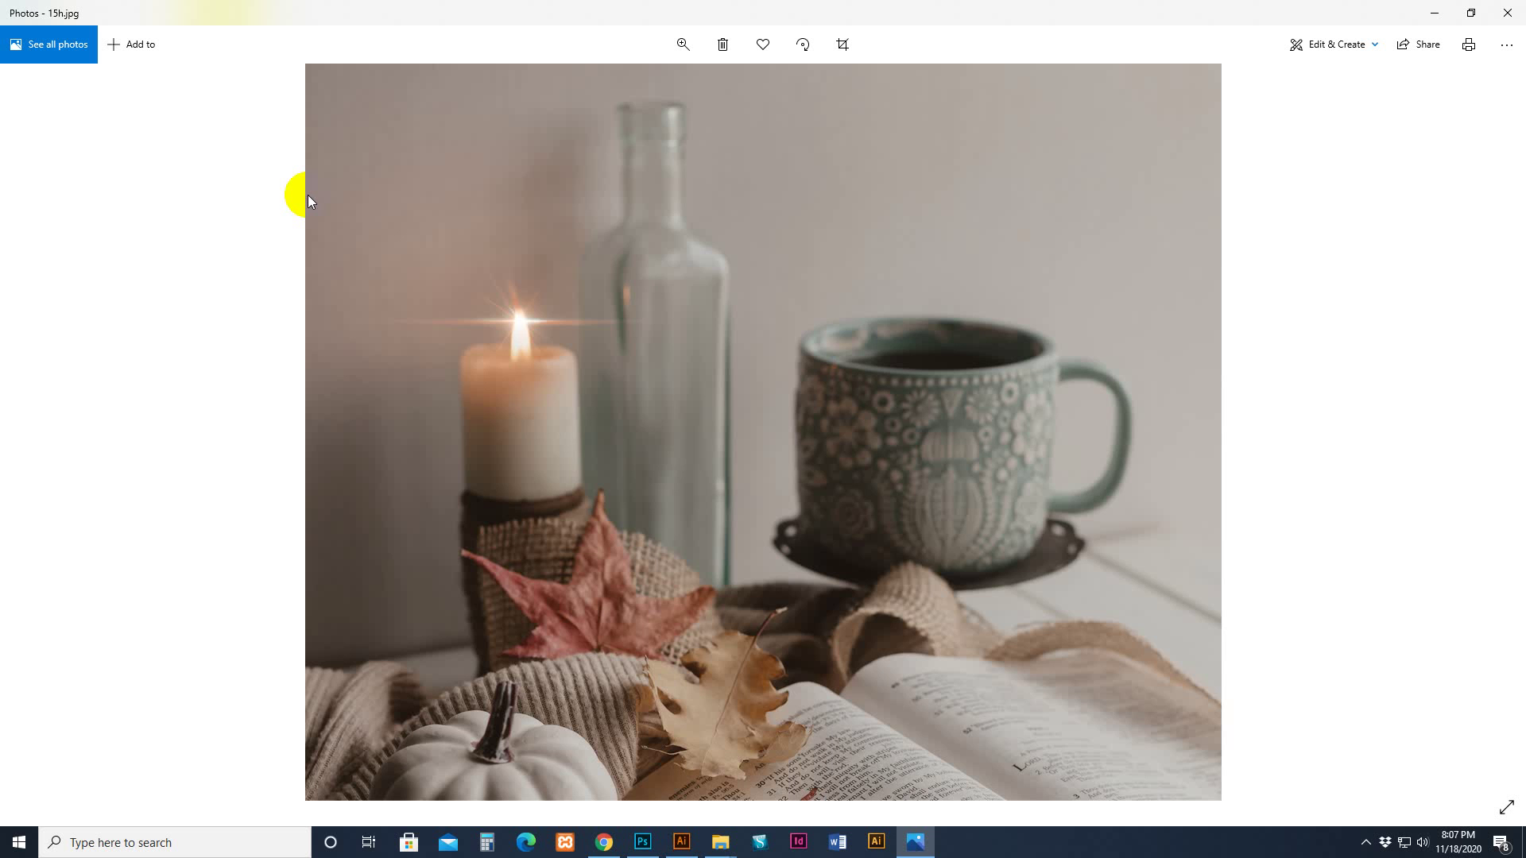
{"action": "key", "text": "Right"}
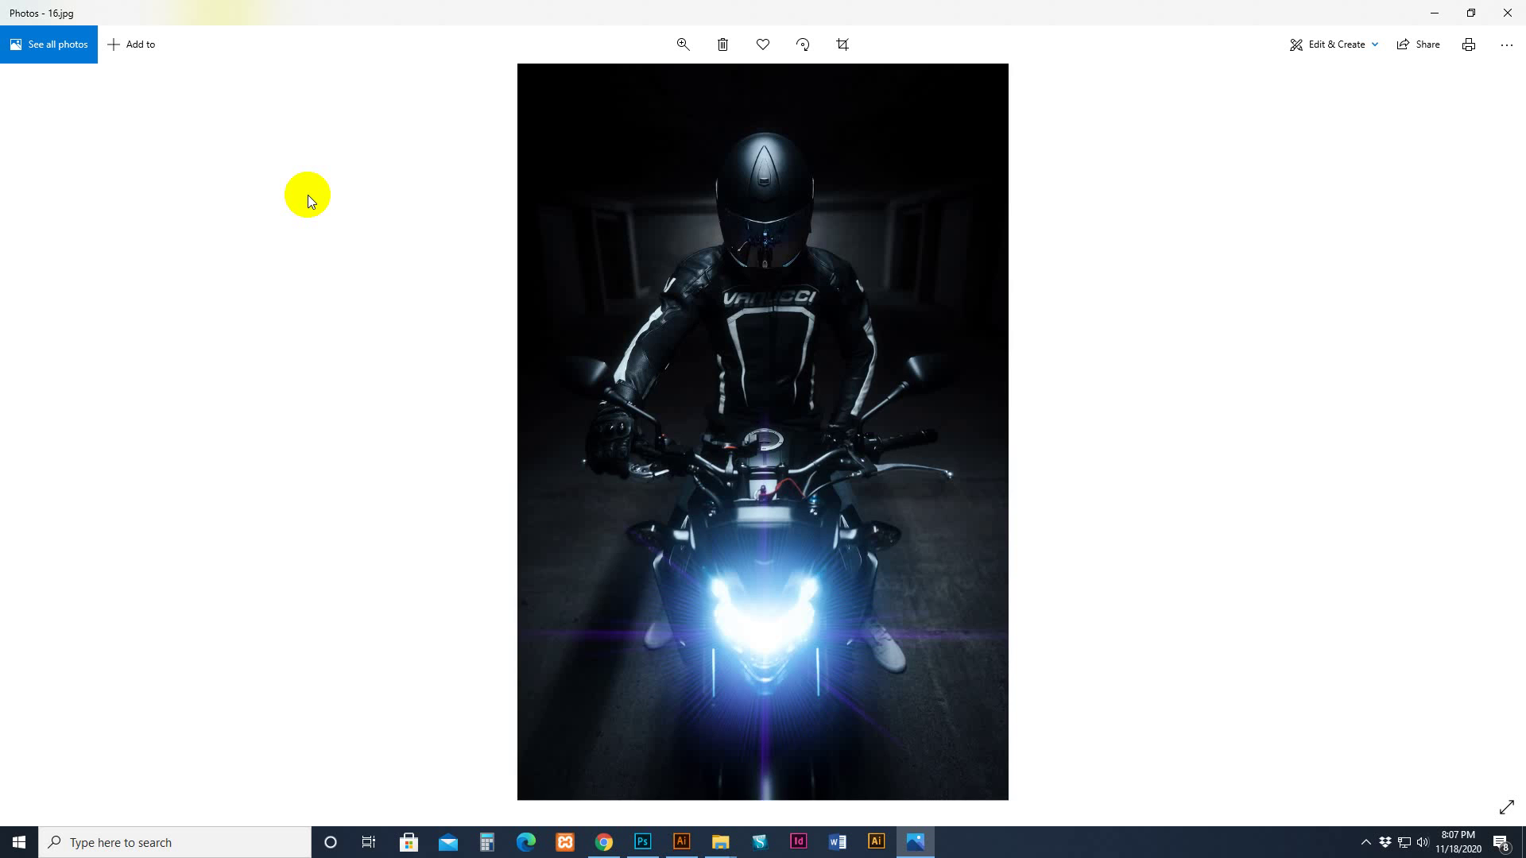
{"action": "key", "text": "Left"}
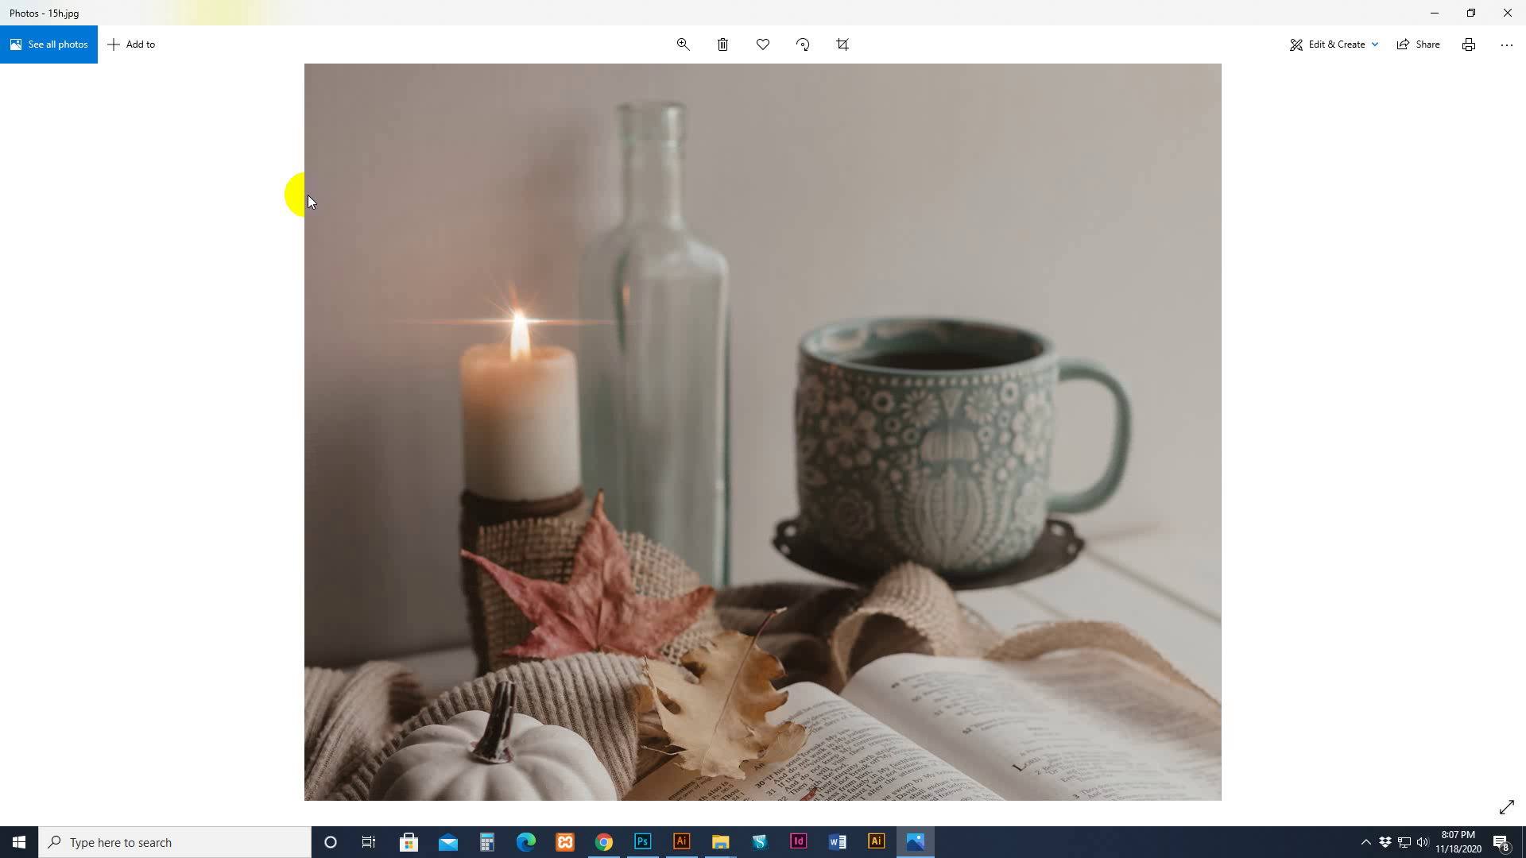
Page through the sample photos to the parking-garage car 21.jpg, then close the viewer.
{"action": "key", "text": "Right"}
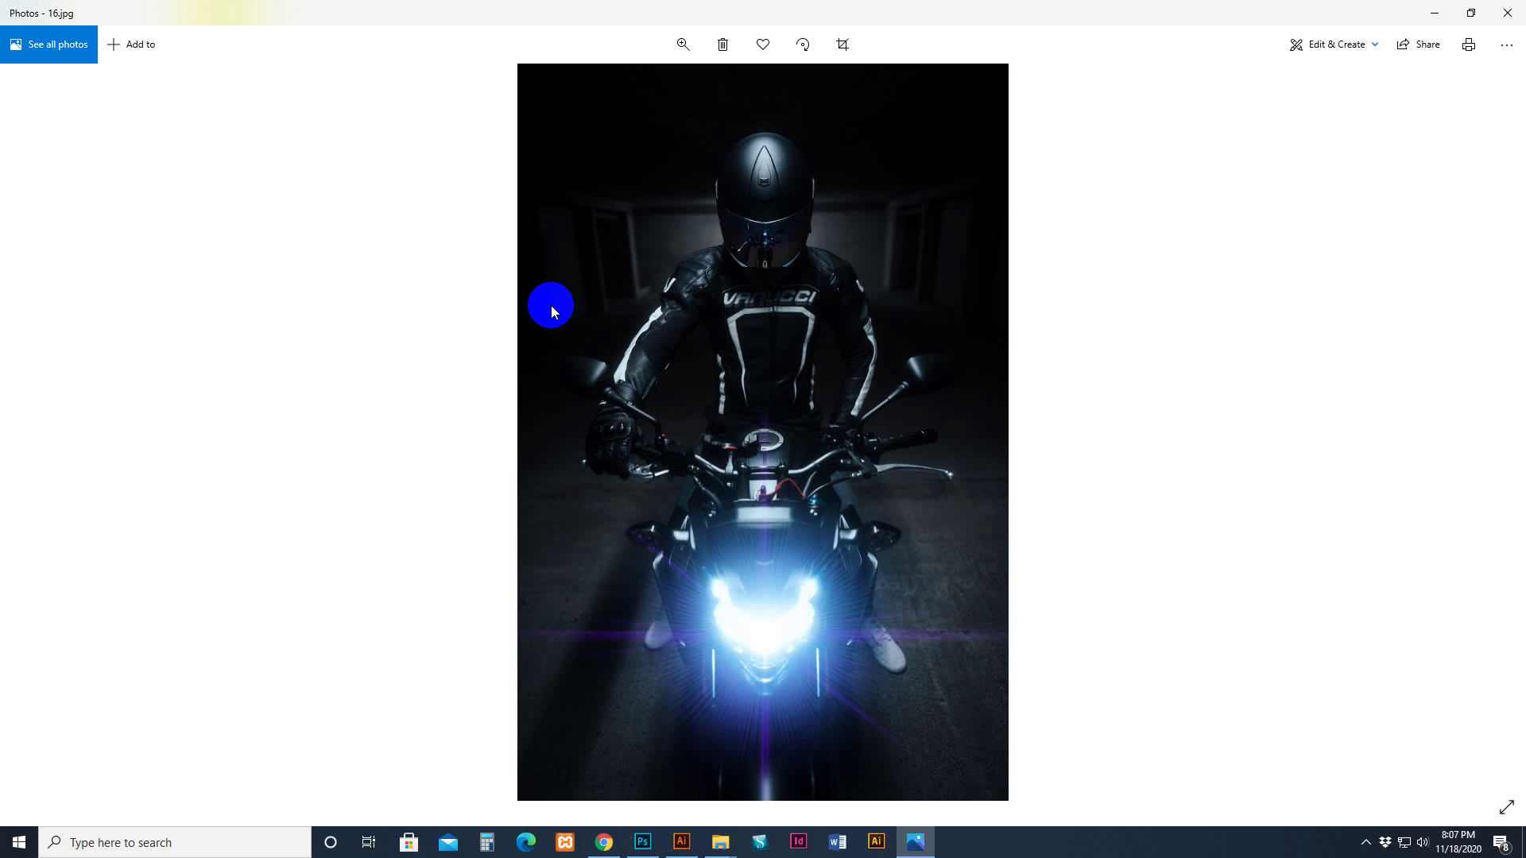
{"action": "key", "text": "Right"}
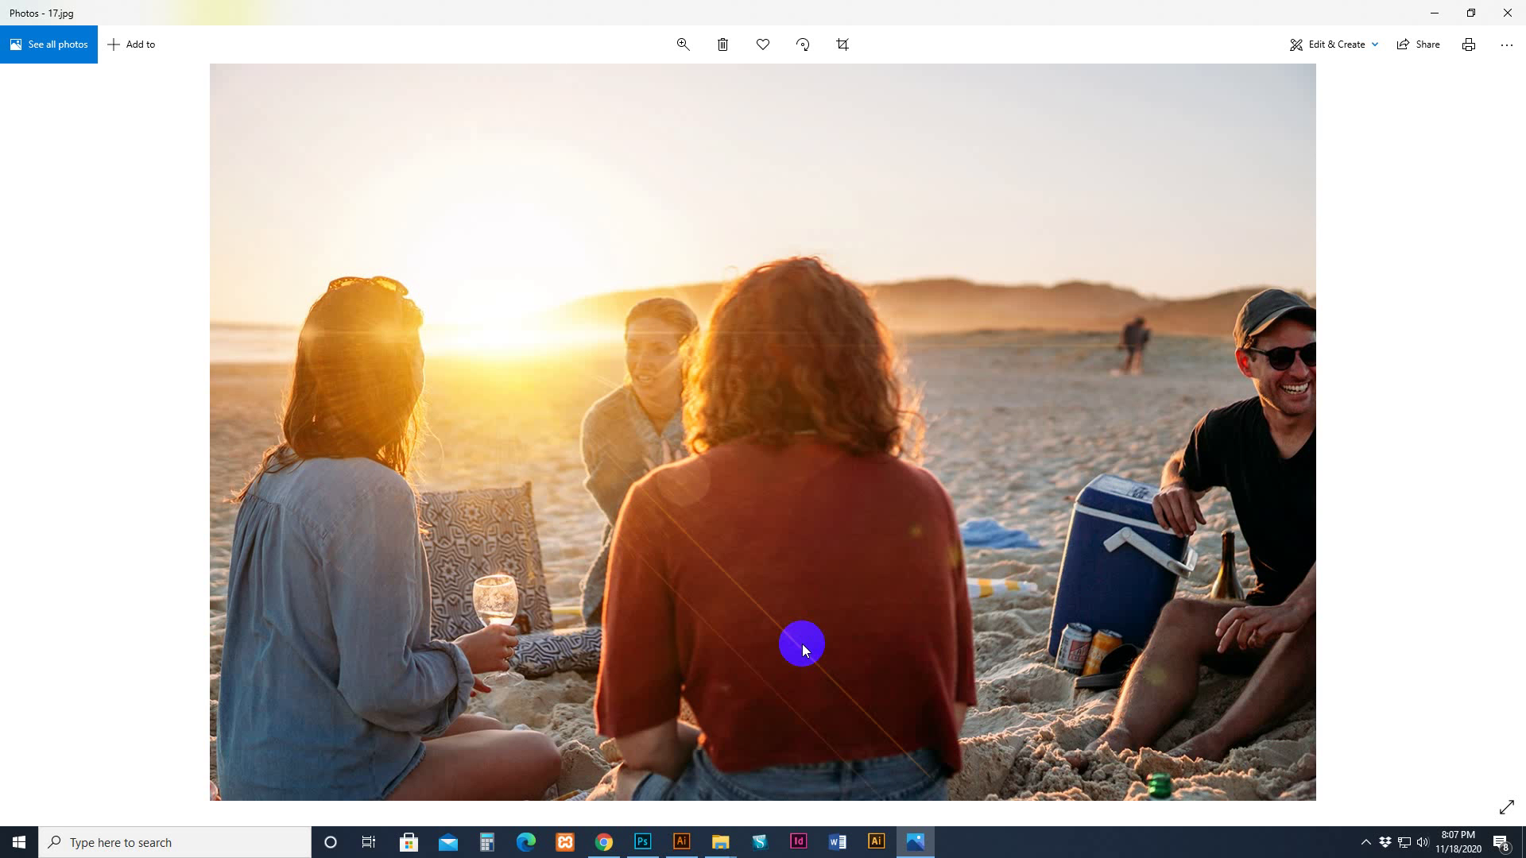
{"action": "key", "text": "Right"}
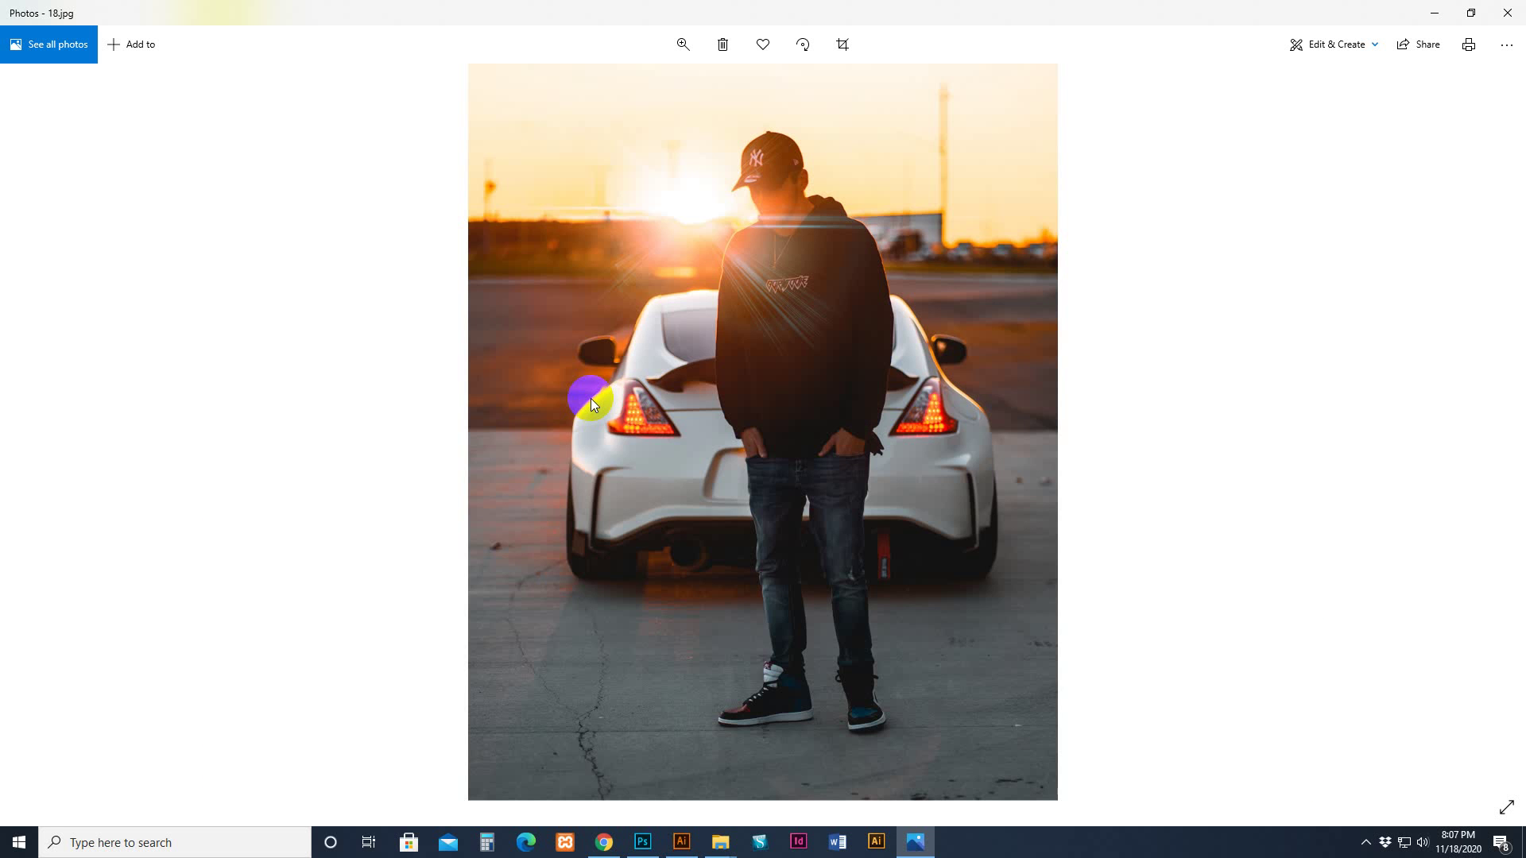
{"action": "key", "text": "Right"}
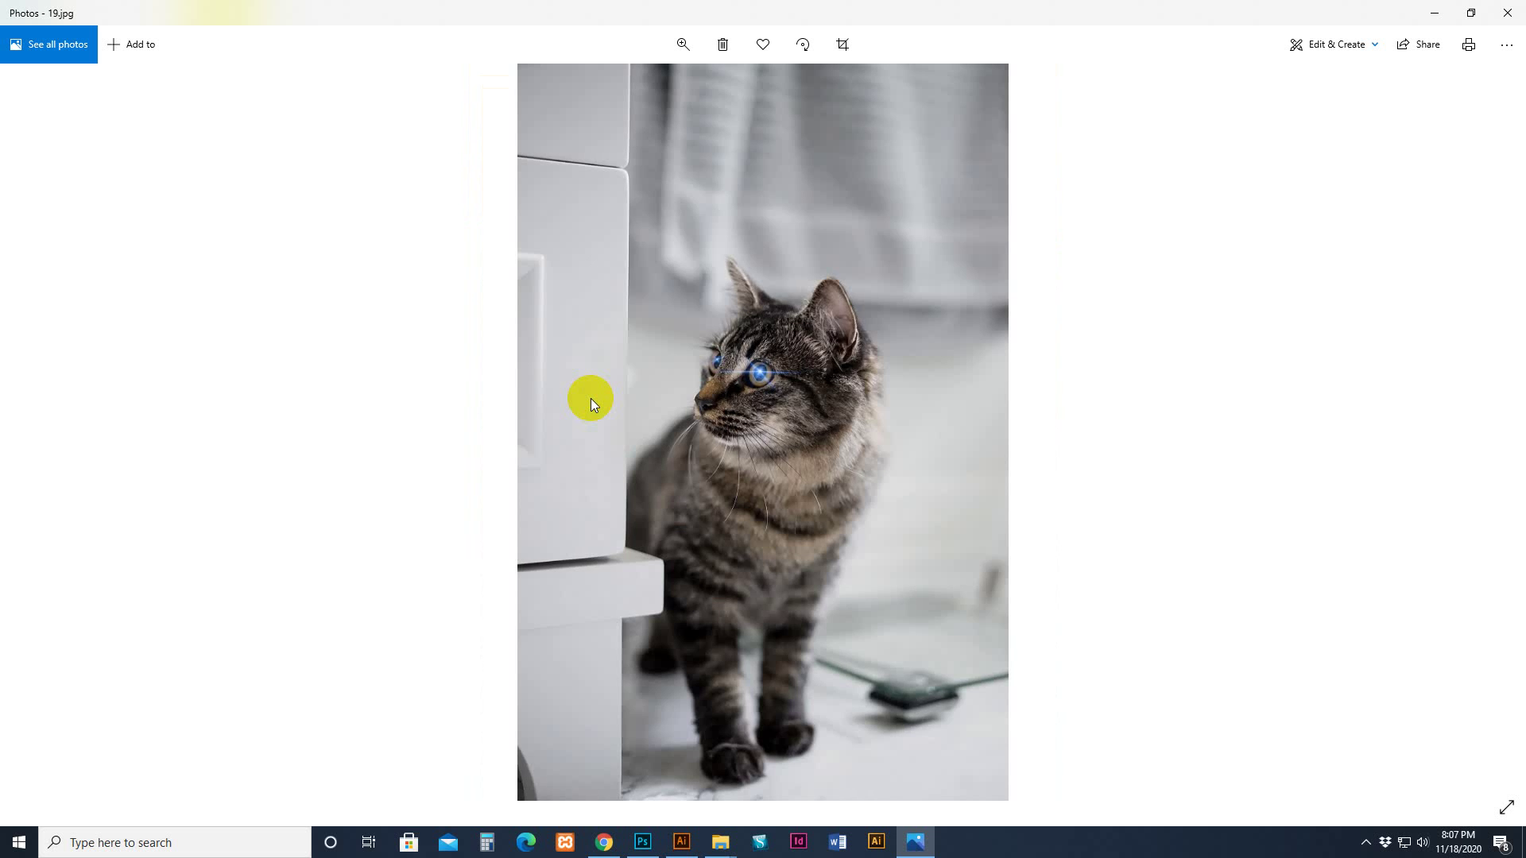
{"action": "key", "text": "Right"}
{"action": "key", "text": "Right"}
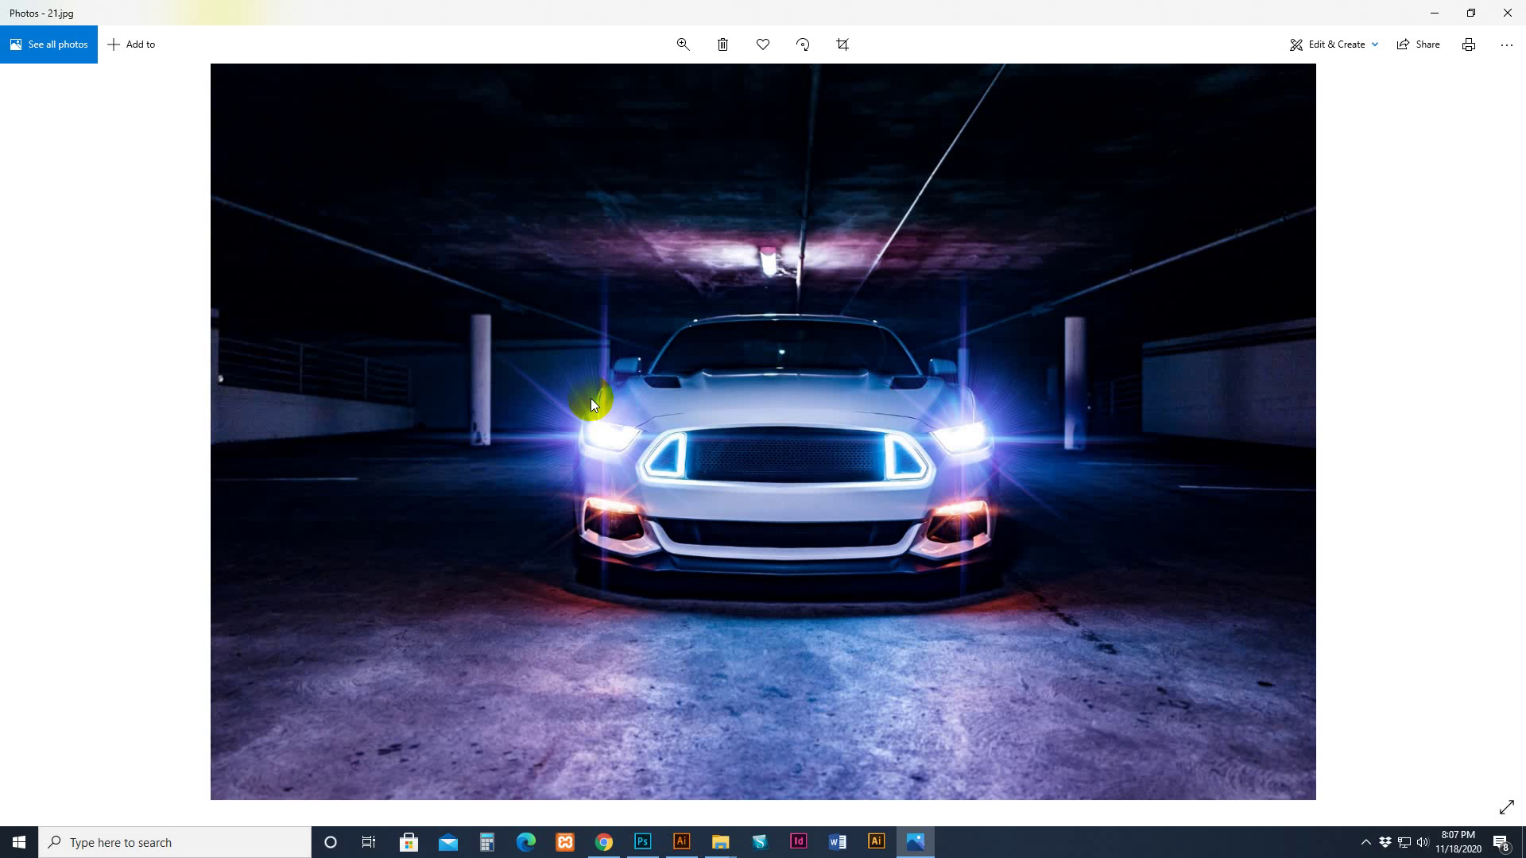
{"action": "key", "text": "Right"}
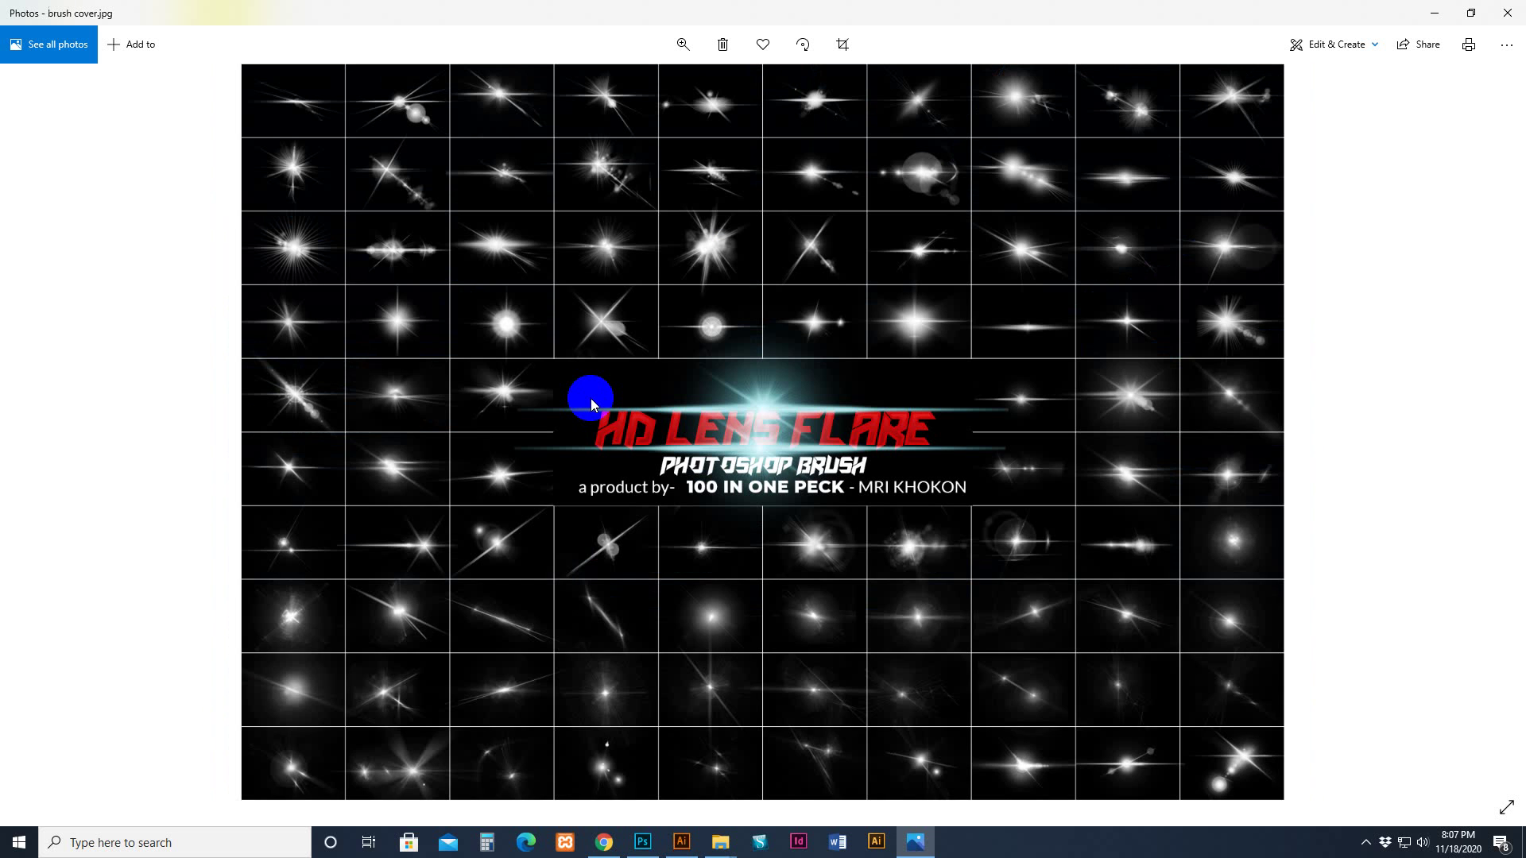
{"action": "left_click", "coordinate": [1507, 13]}
{"action": "right_click", "coordinate": [838, 448]}
{"action": "left_click", "coordinate": [883, 515]}
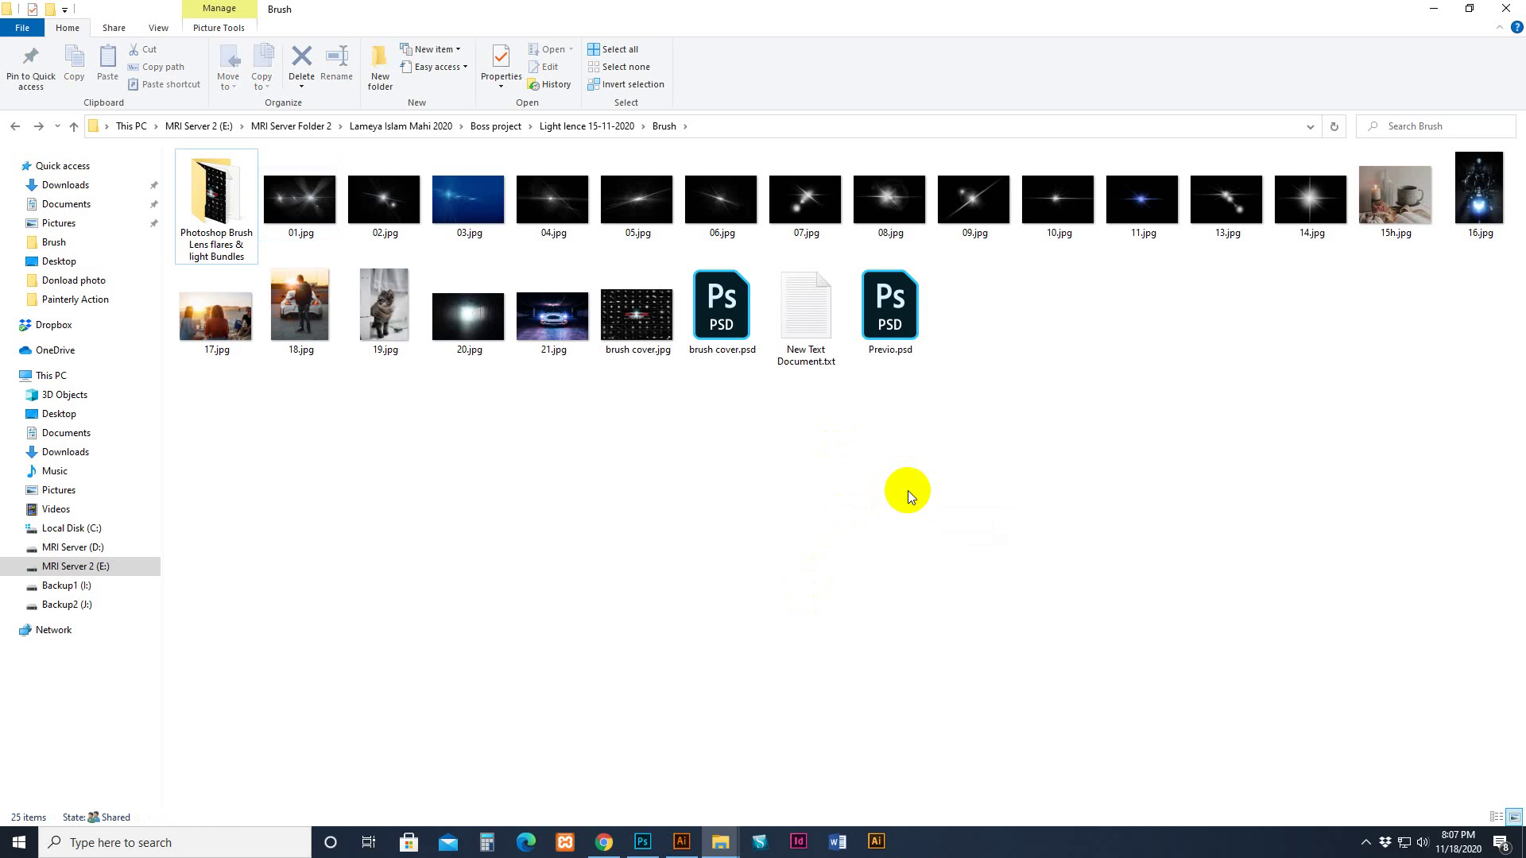
{"action": "left_click", "coordinate": [604, 842]}
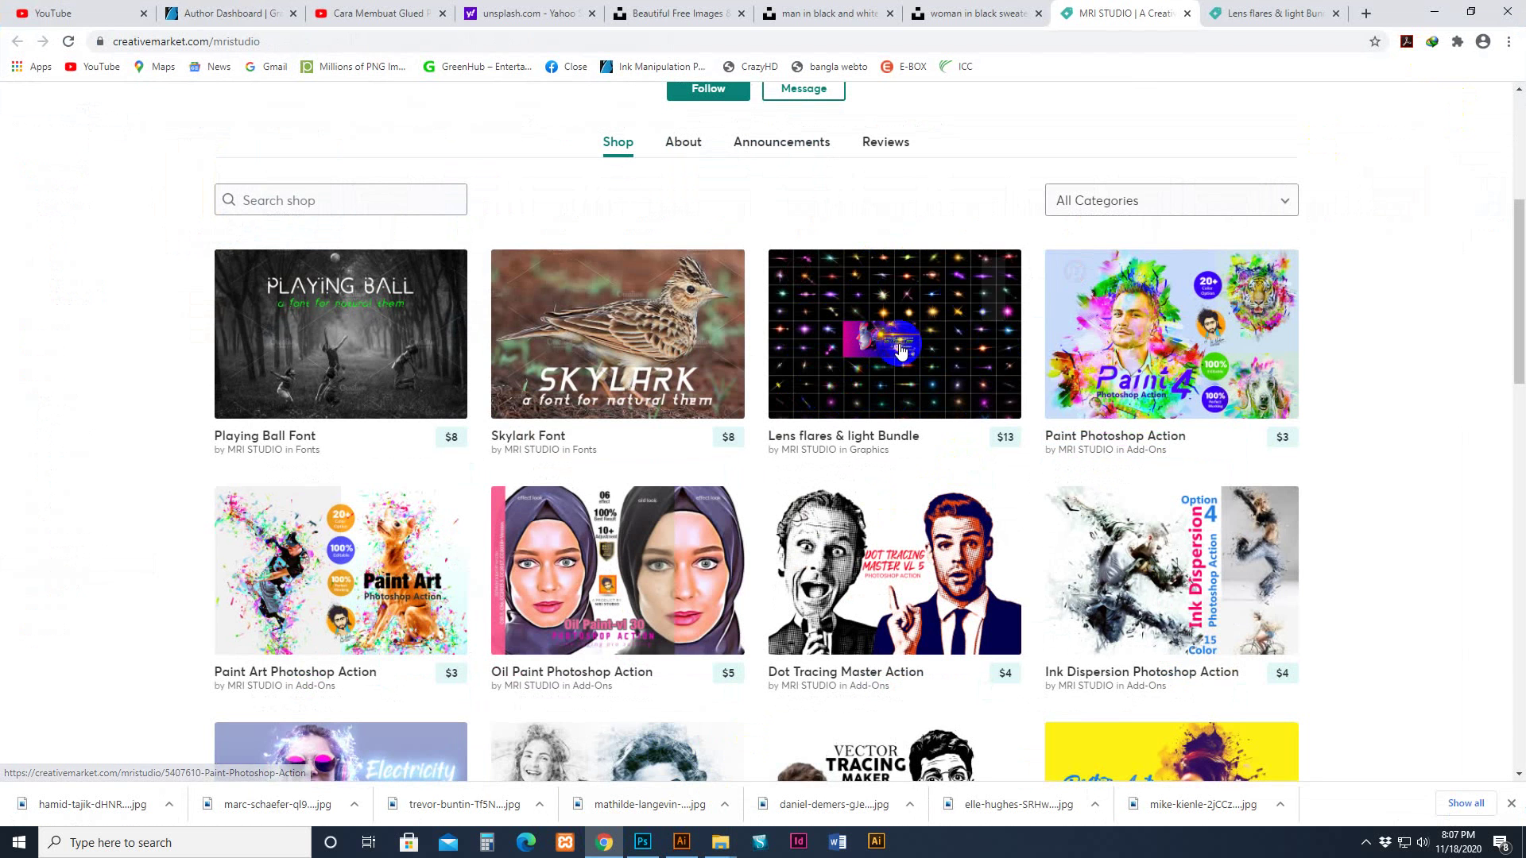
{"action": "left_click", "coordinate": [1435, 11]}
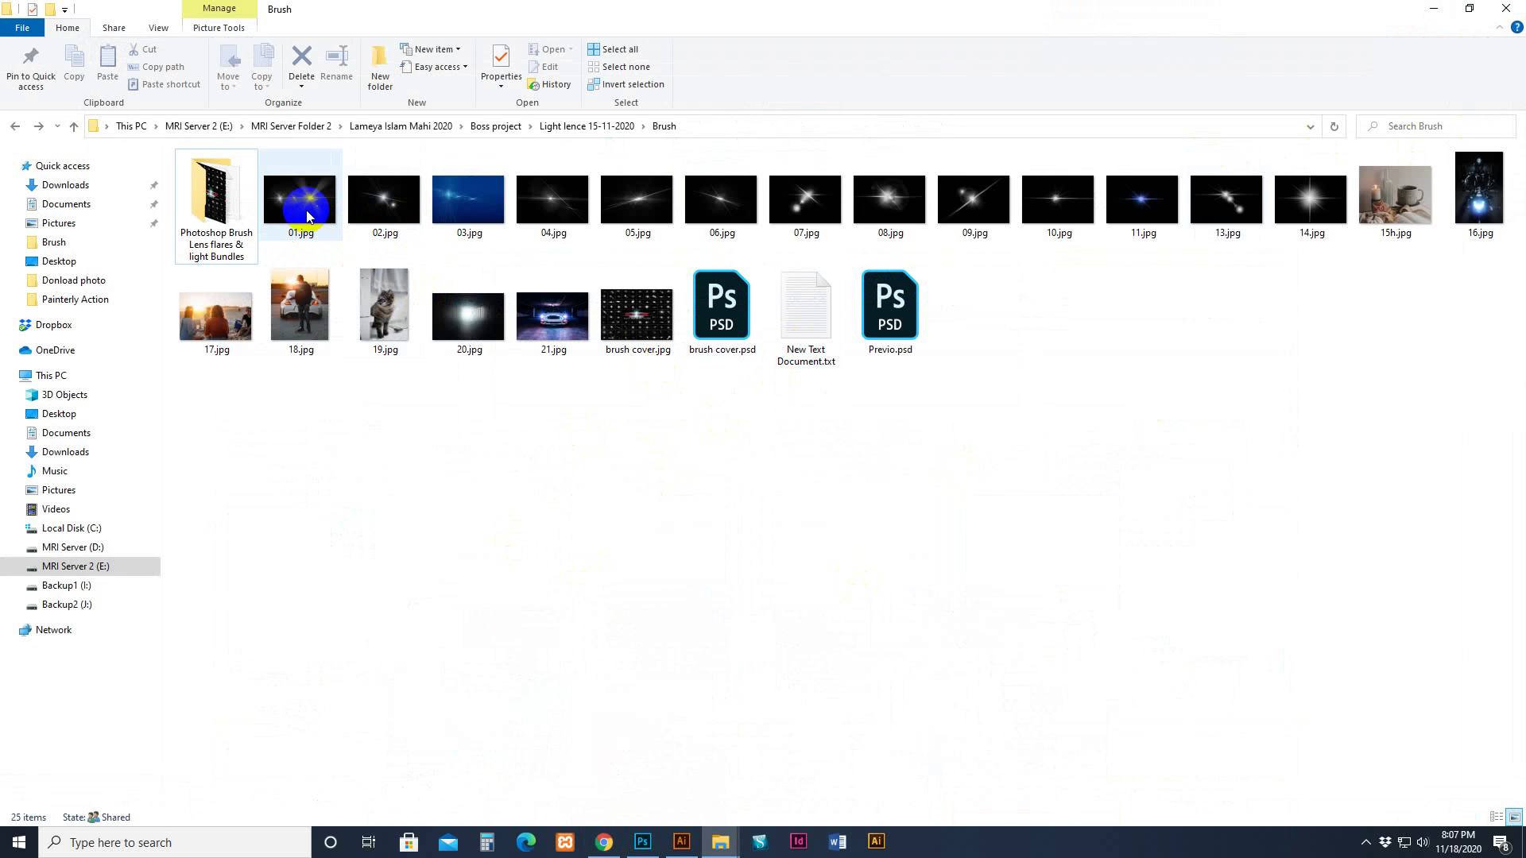
Open the Lens flares & light Bundles folder, select vl 01.abr, and return to Photoshop.
{"action": "left_click", "coordinate": [228, 211]}
{"action": "double_click", "coordinate": [227, 212]}
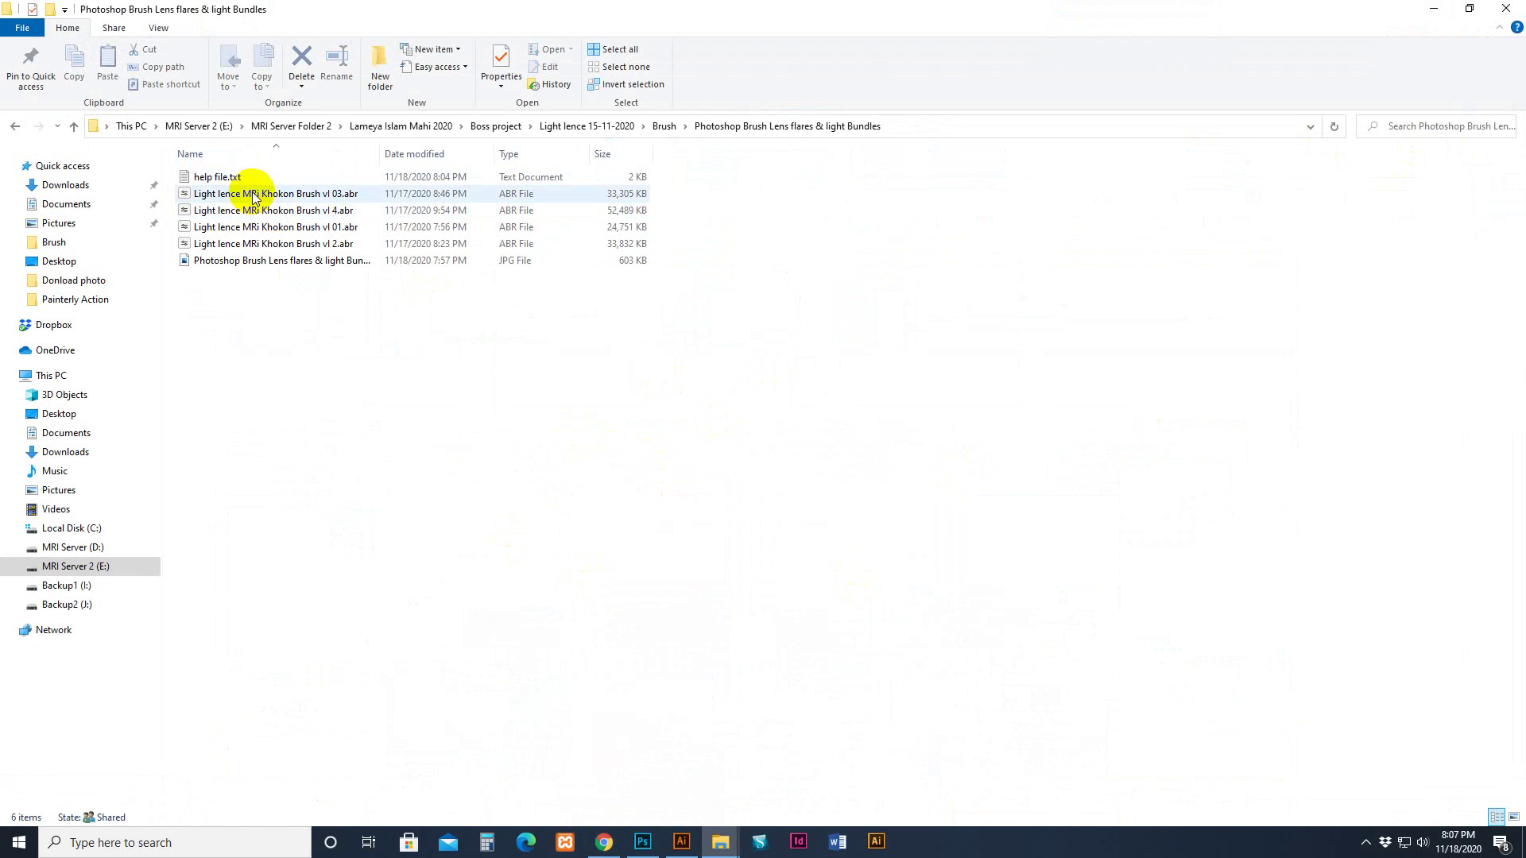
{"action": "left_click", "coordinate": [262, 227]}
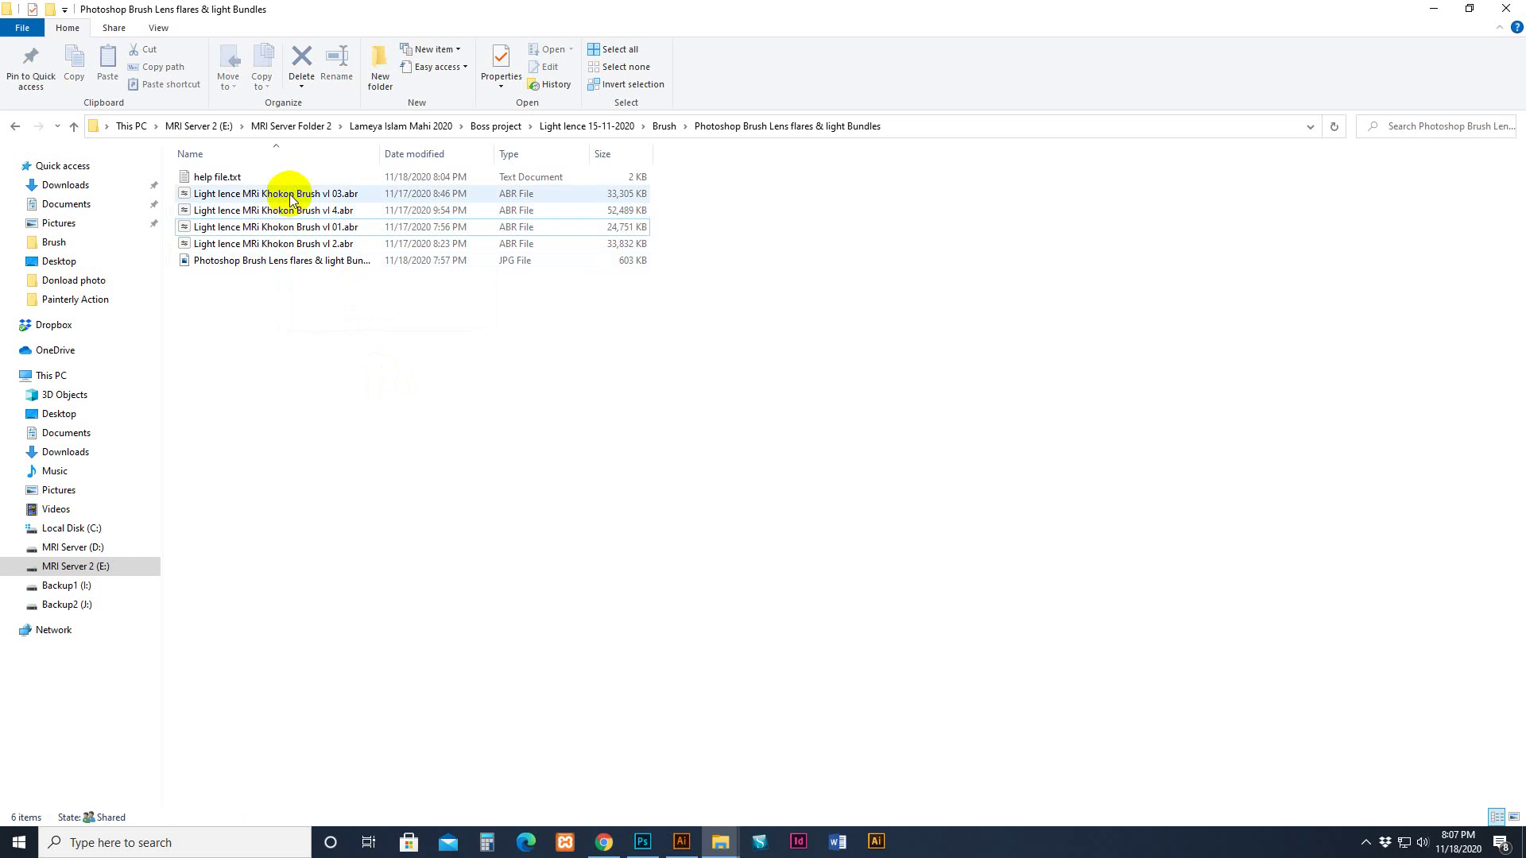
{"action": "left_click", "coordinate": [536, 450]}
{"action": "left_click", "coordinate": [312, 227]}
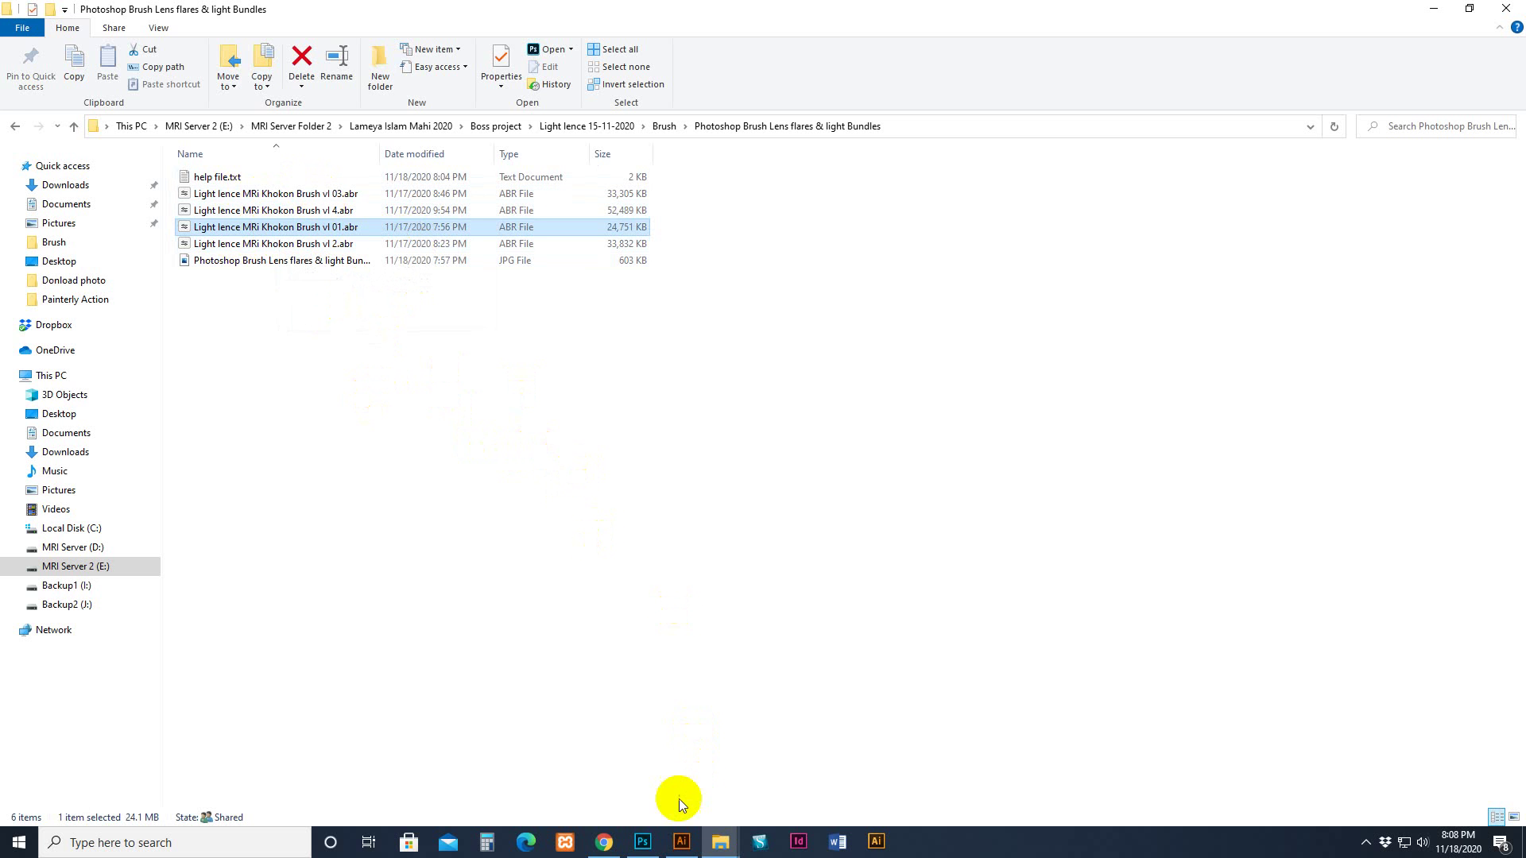
{"action": "left_click", "coordinate": [644, 841]}
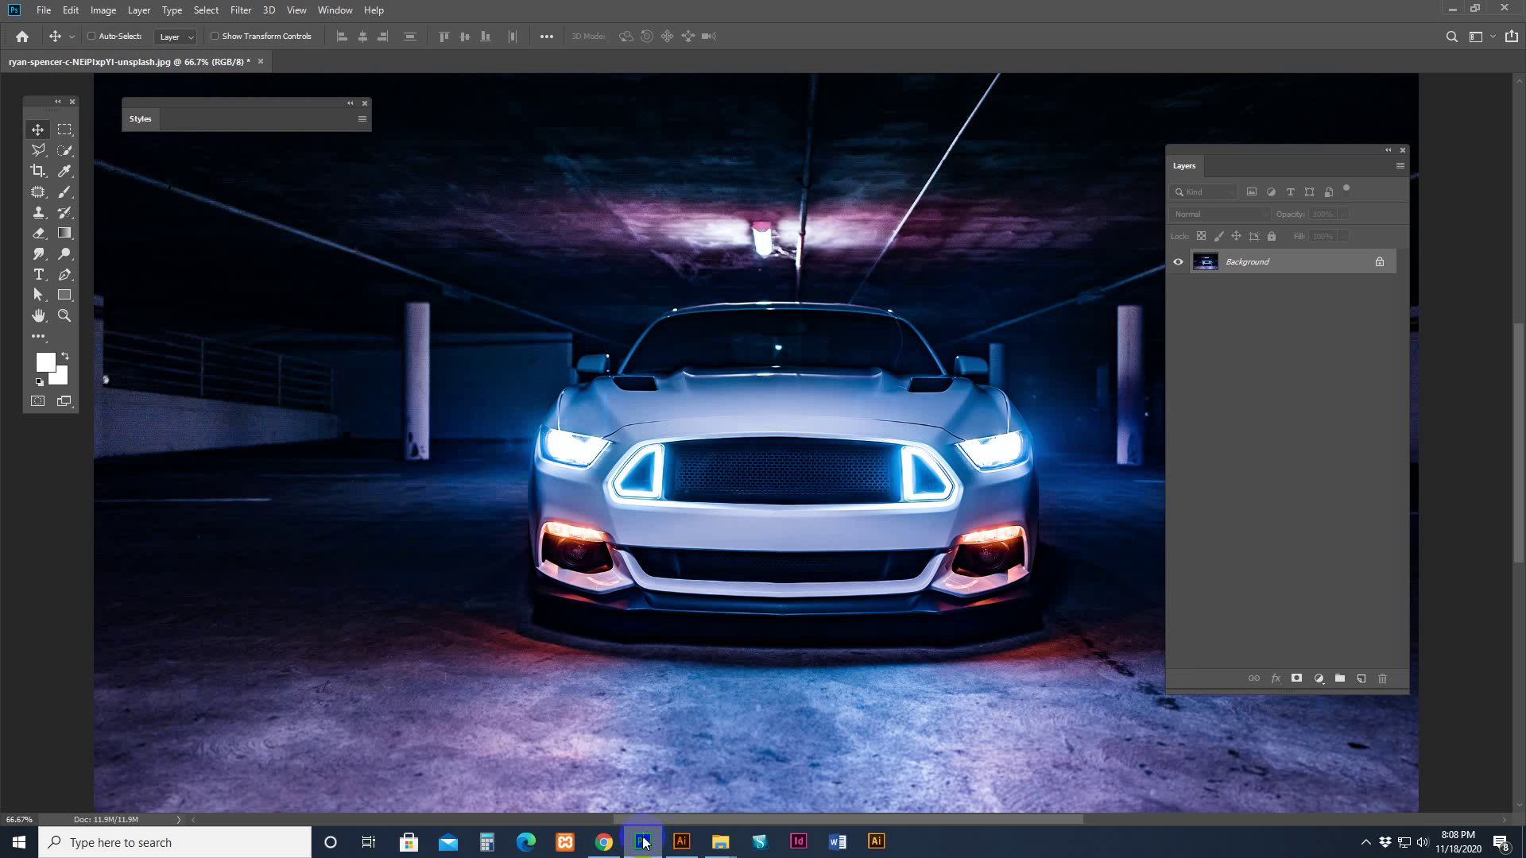
Open the Preset Manager from Edit > Presets.
{"action": "left_click", "coordinate": [71, 12]}
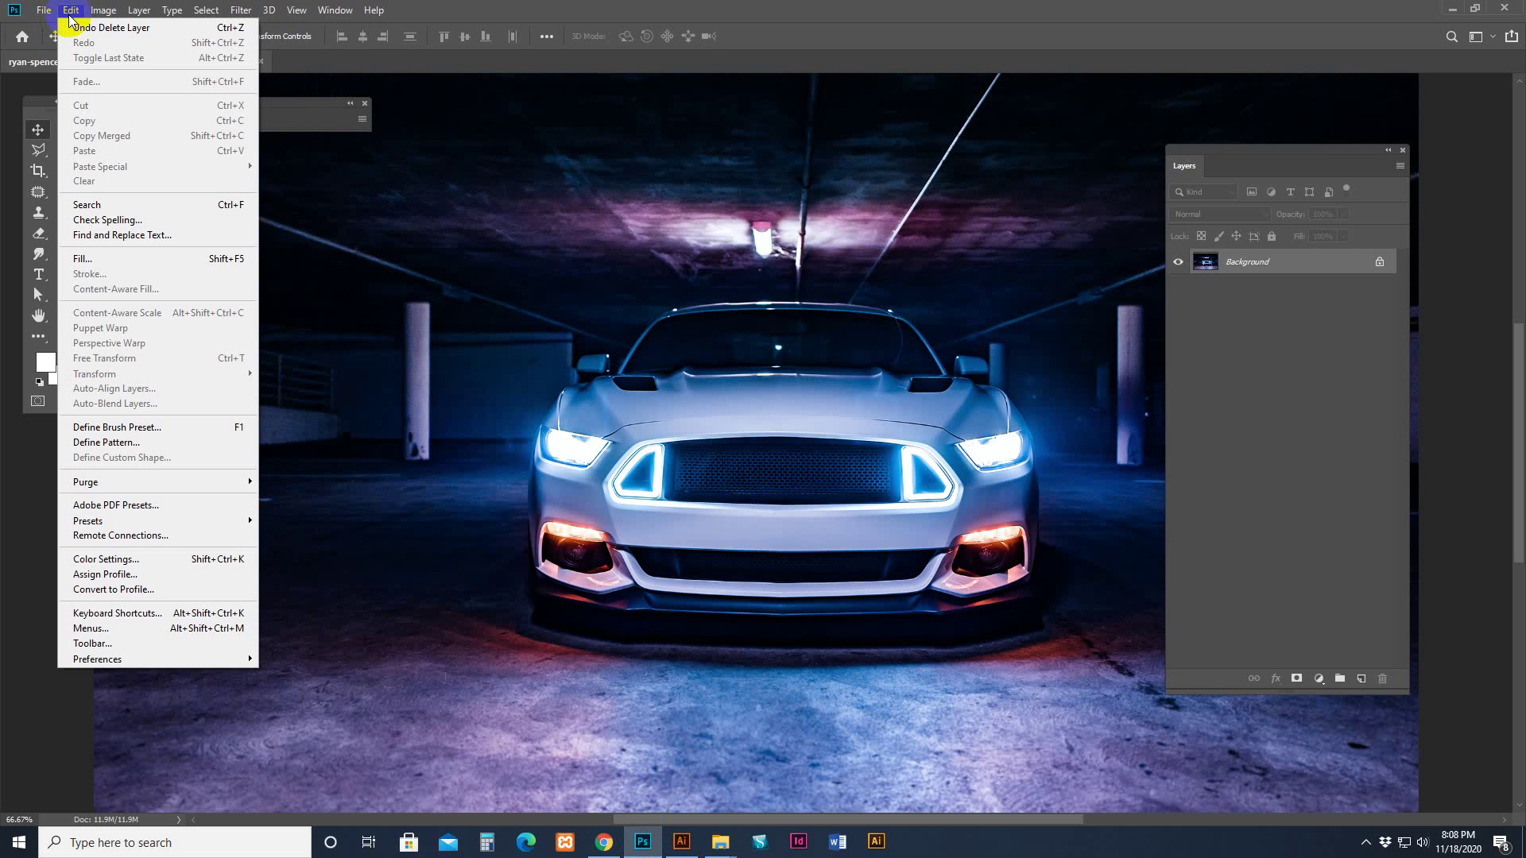
{"action": "mouse_move", "coordinate": [119, 524]}
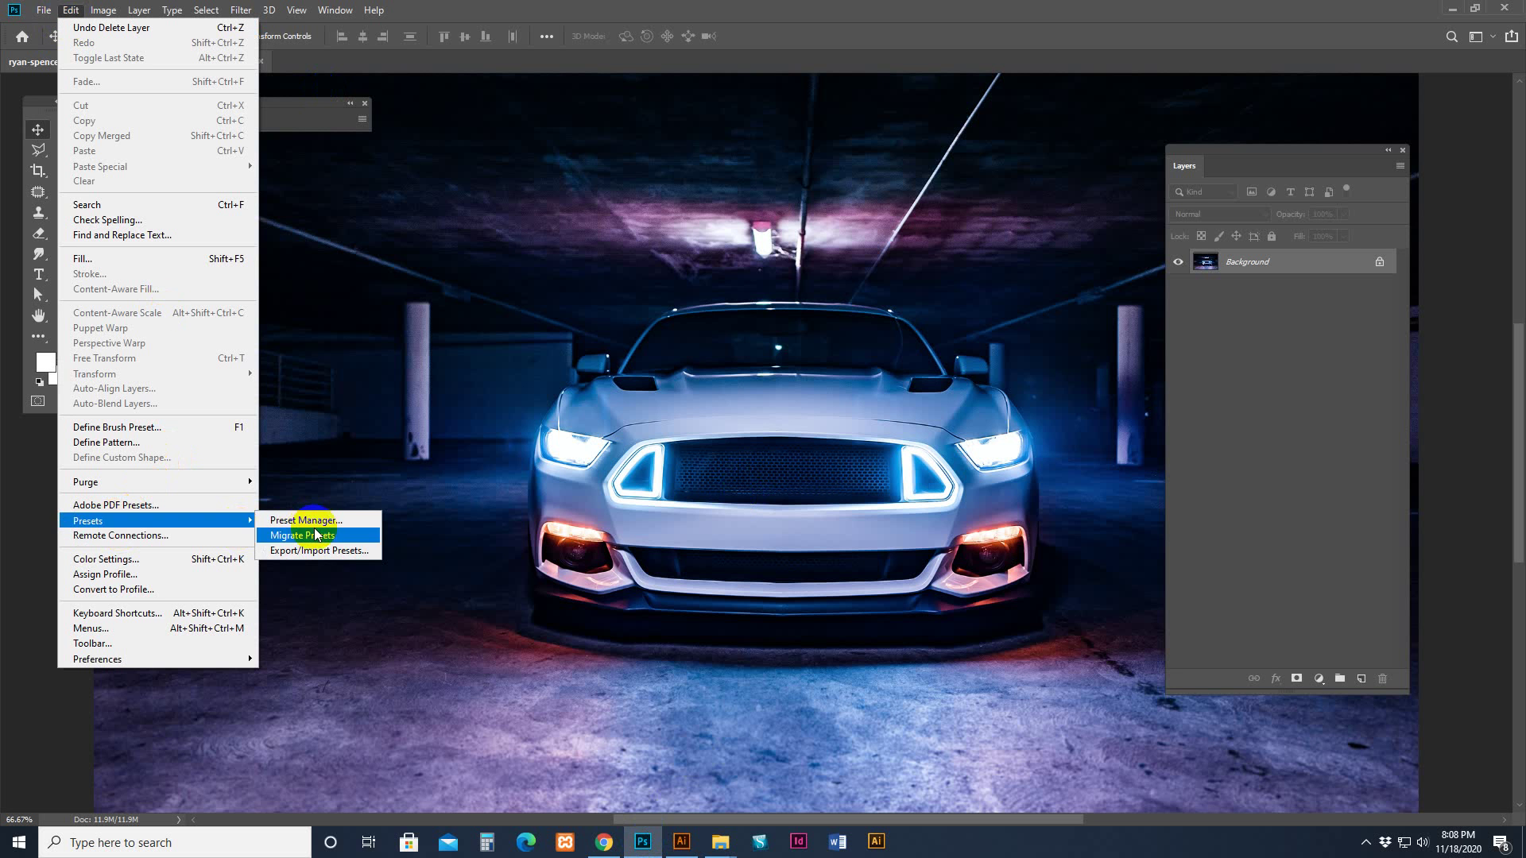
{"action": "left_click", "coordinate": [309, 522]}
With Brushes as the preset type, load vl 01.abr from the lens flares bundle folder.
{"action": "left_click", "coordinate": [699, 114]}
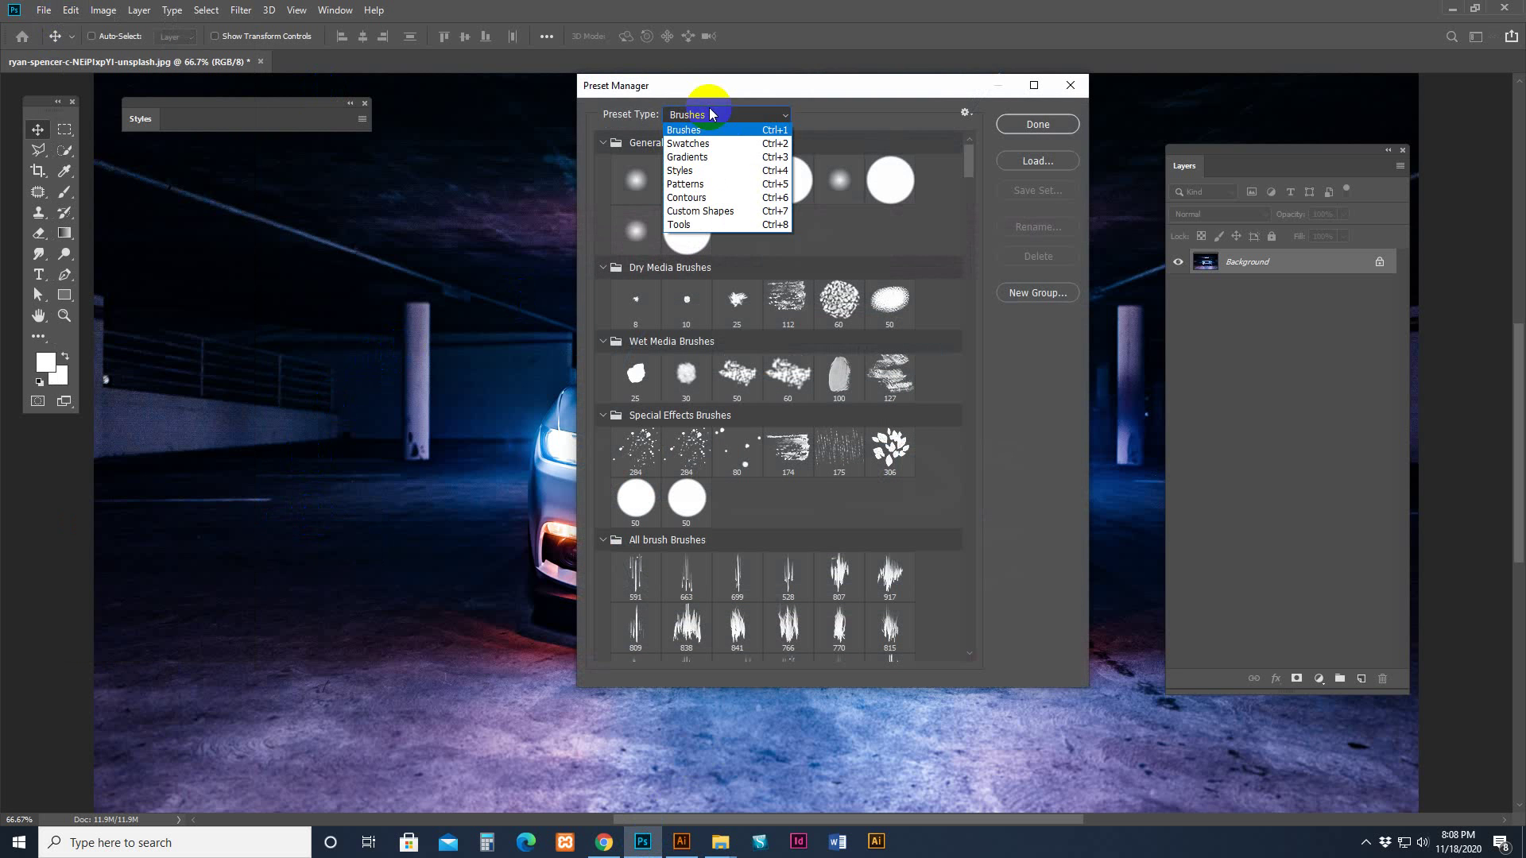
{"action": "left_click", "coordinate": [707, 131]}
{"action": "left_click", "coordinate": [1038, 160]}
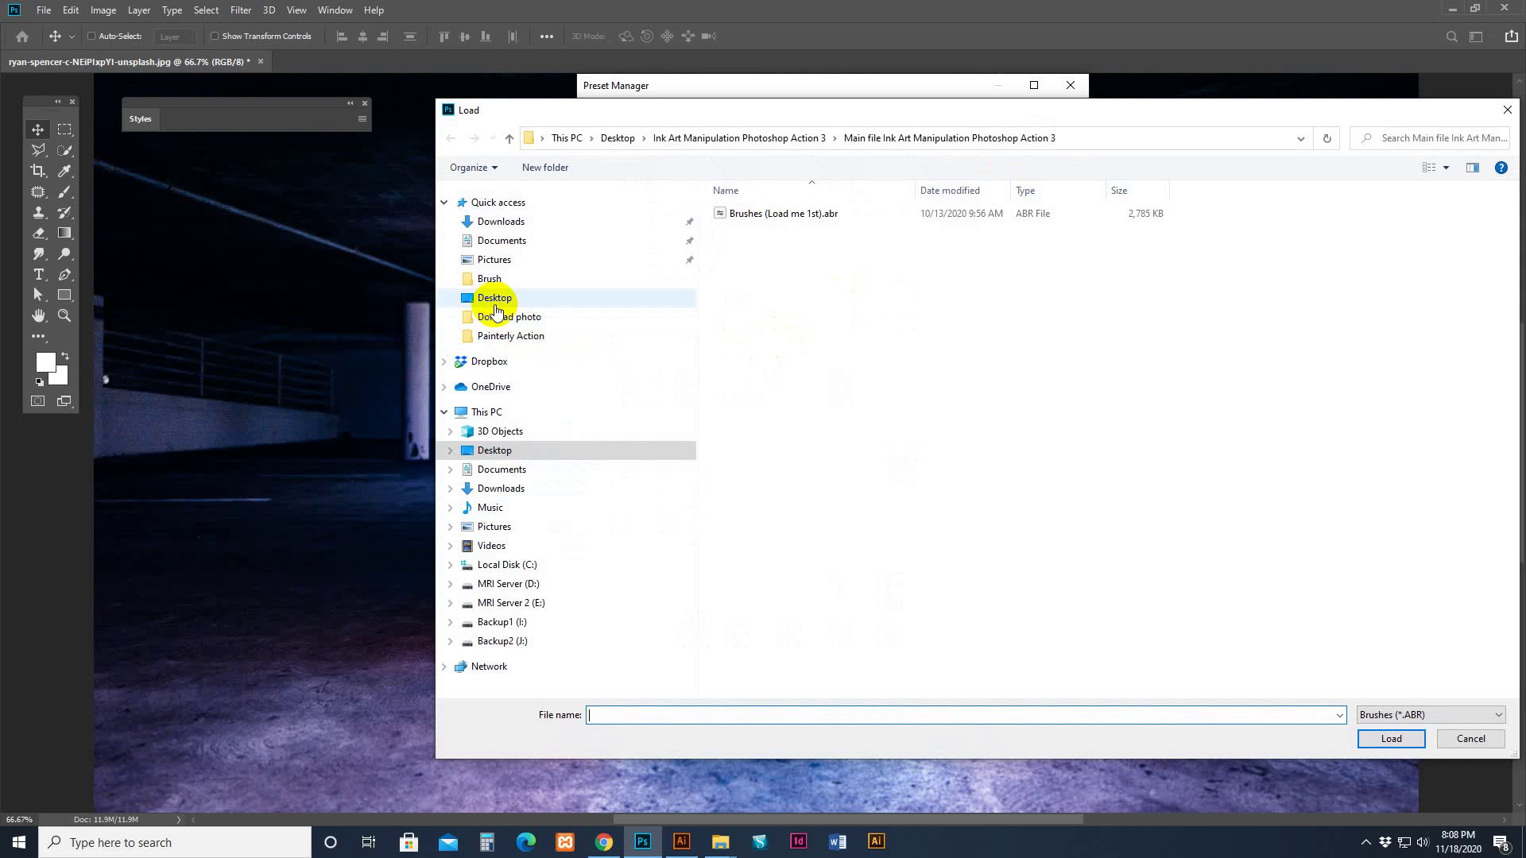
{"action": "left_click", "coordinate": [492, 279]}
{"action": "double_click", "coordinate": [755, 231]}
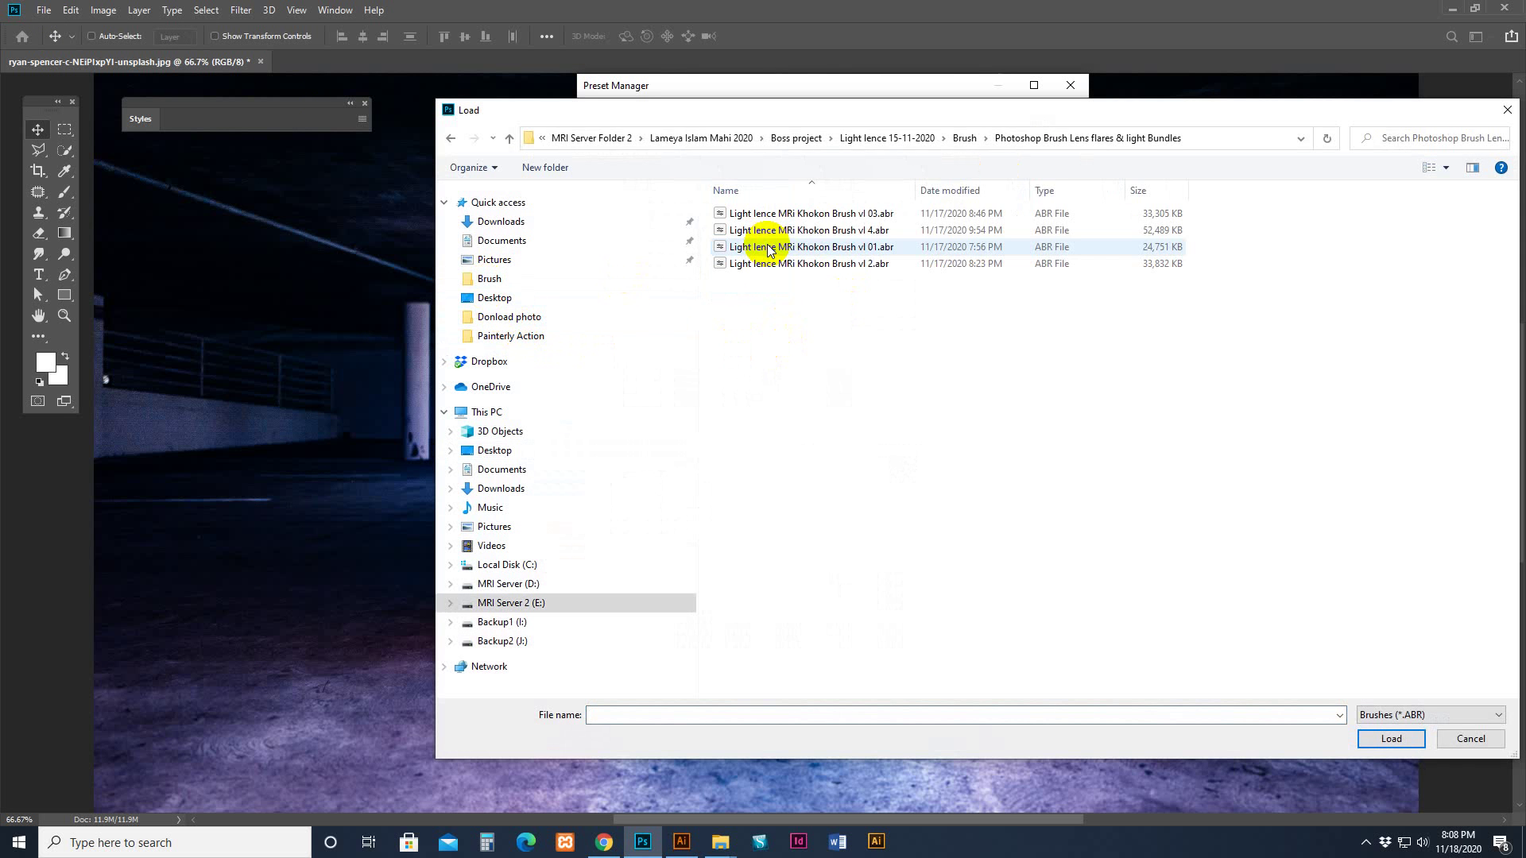
{"action": "left_click_drag", "start_coordinate": [916, 184], "coordinate": [1023, 188]}
{"action": "left_click", "coordinate": [820, 253]}
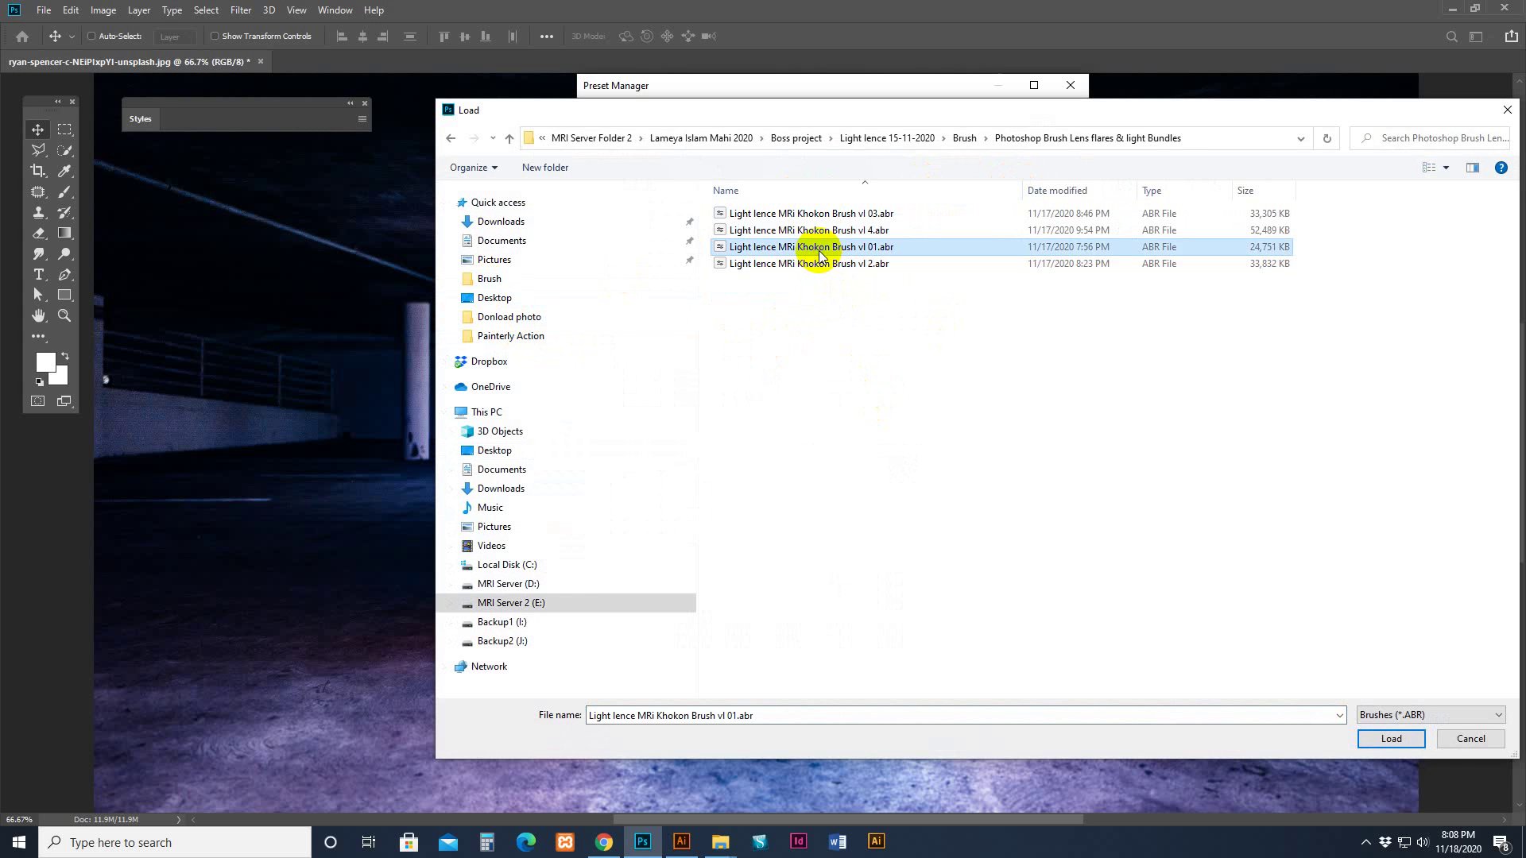
{"action": "left_click", "coordinate": [1391, 739]}
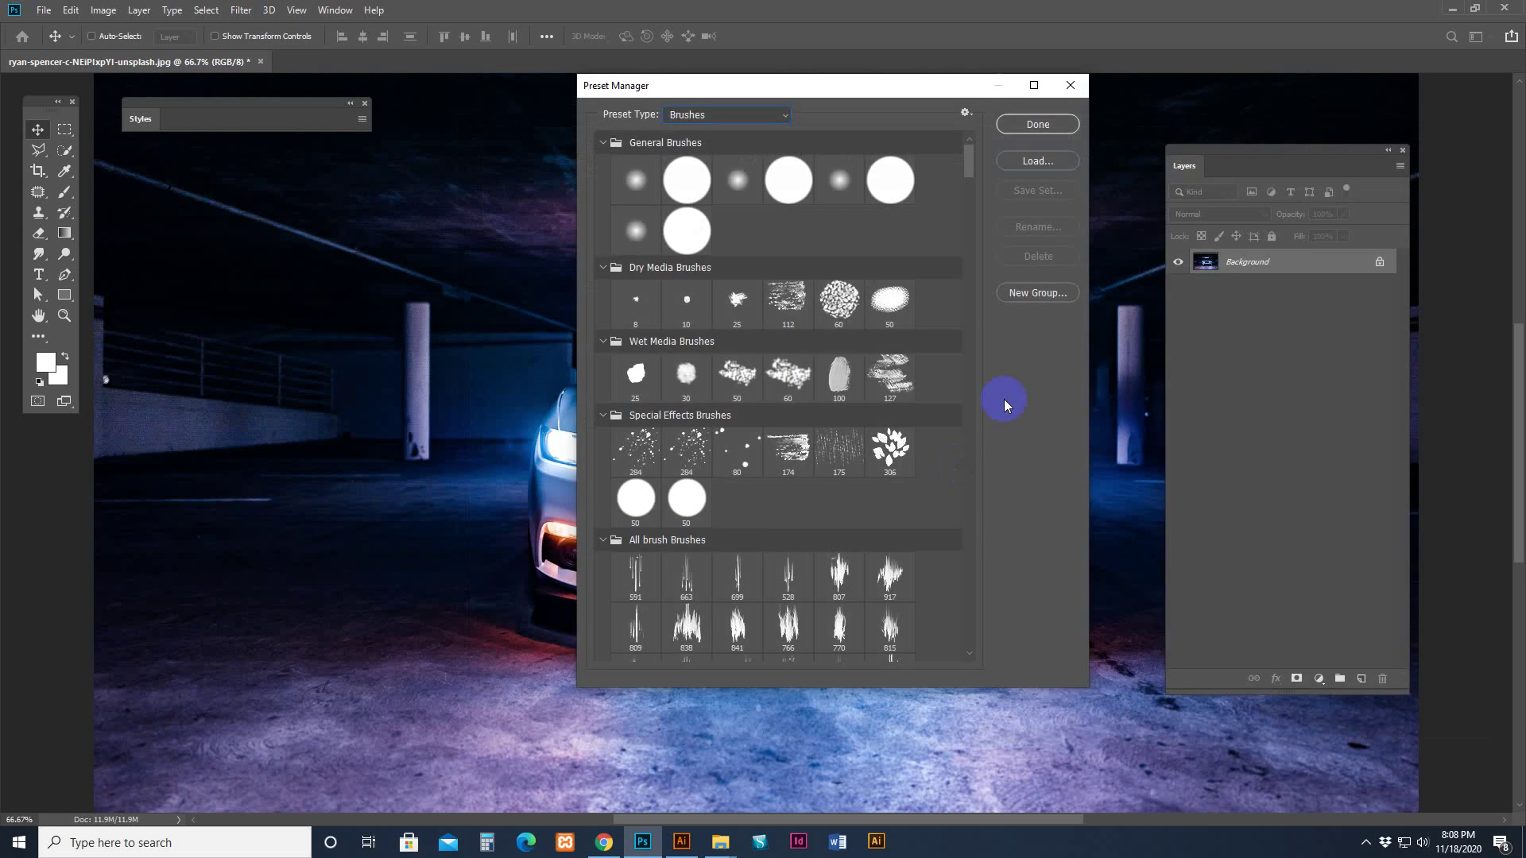
Load the vl 2.abr and vl 4.abr brush files into the presets as well.
{"action": "left_click", "coordinate": [1059, 162]}
{"action": "left_click", "coordinate": [823, 270]}
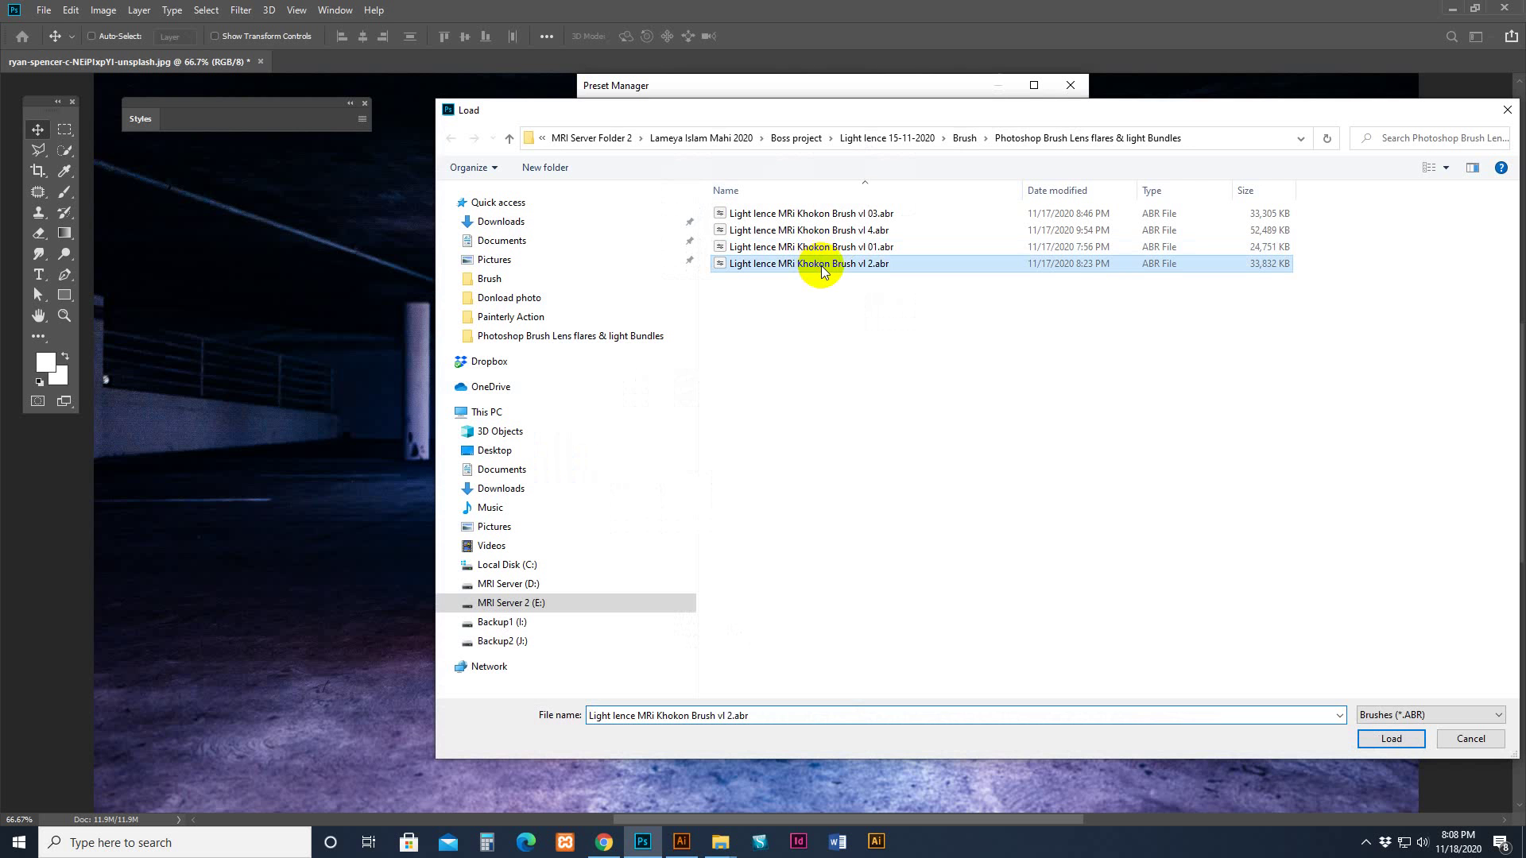
{"action": "left_click", "coordinate": [1392, 739]}
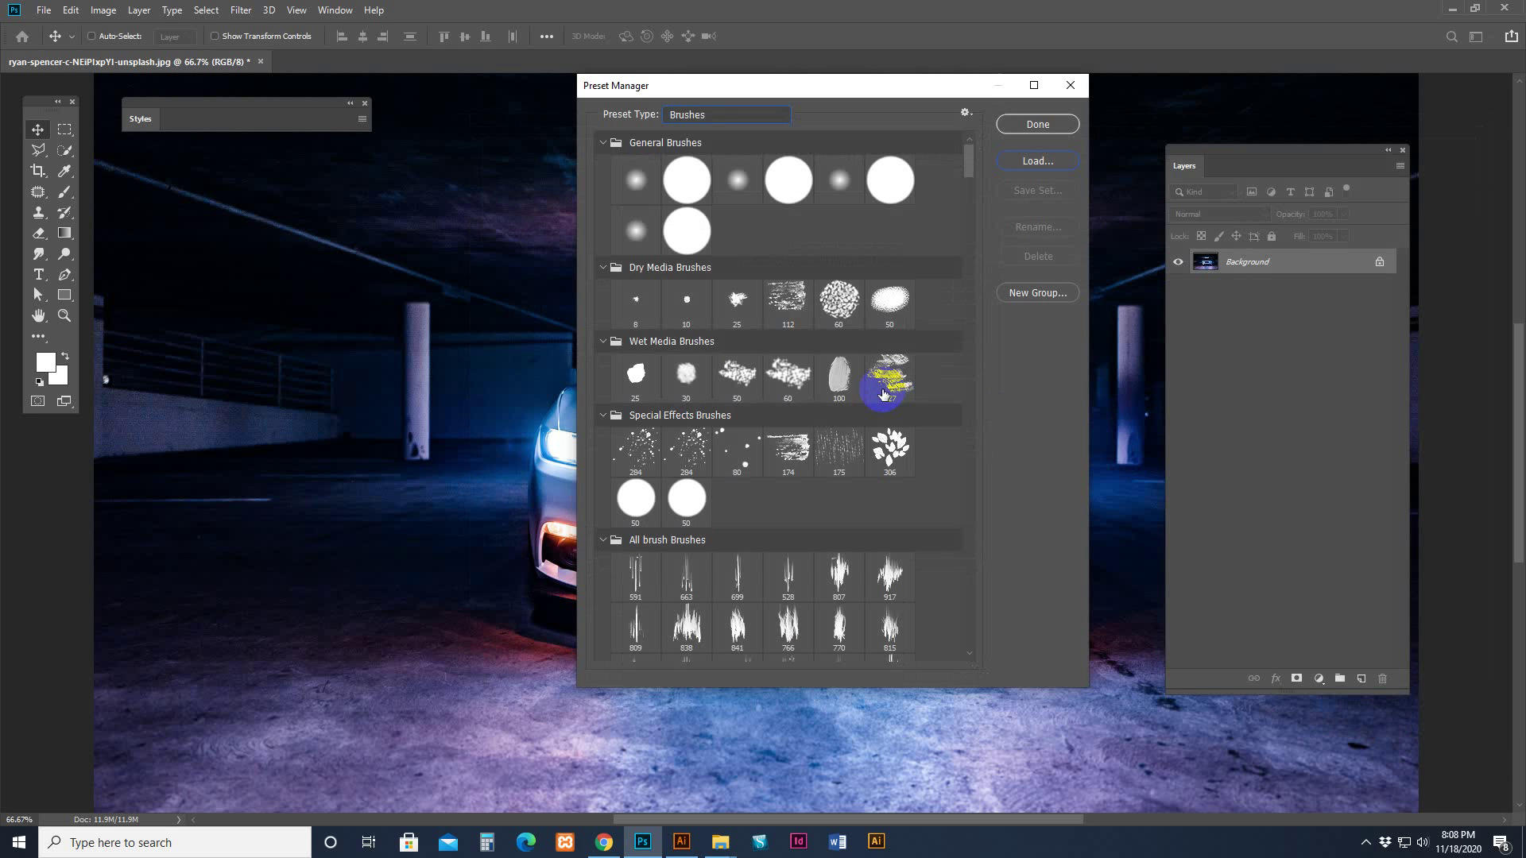
{"action": "left_click", "coordinate": [1037, 163]}
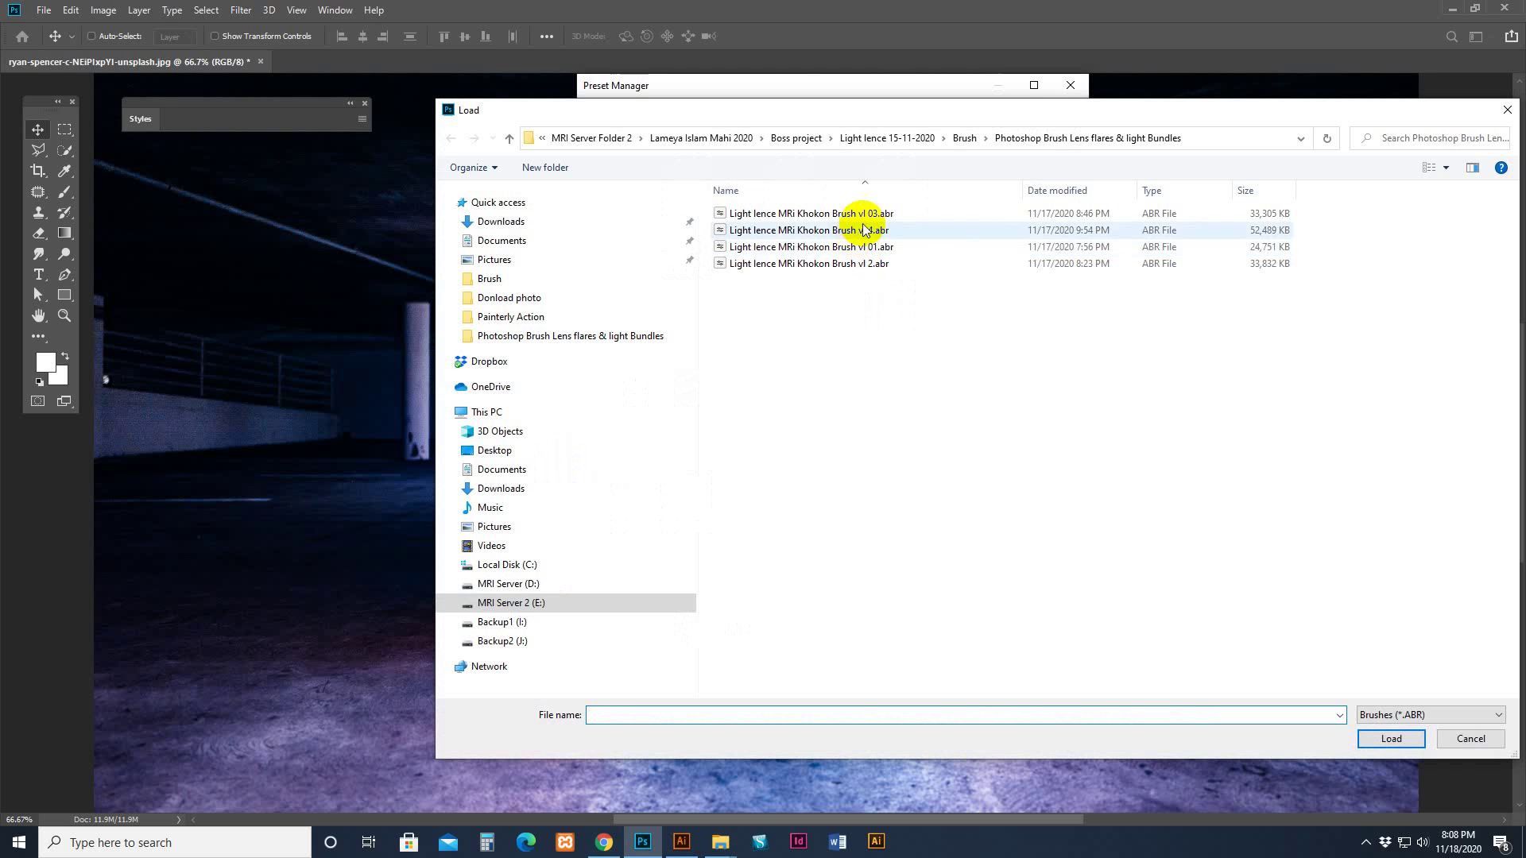
{"action": "left_click", "coordinate": [867, 213]}
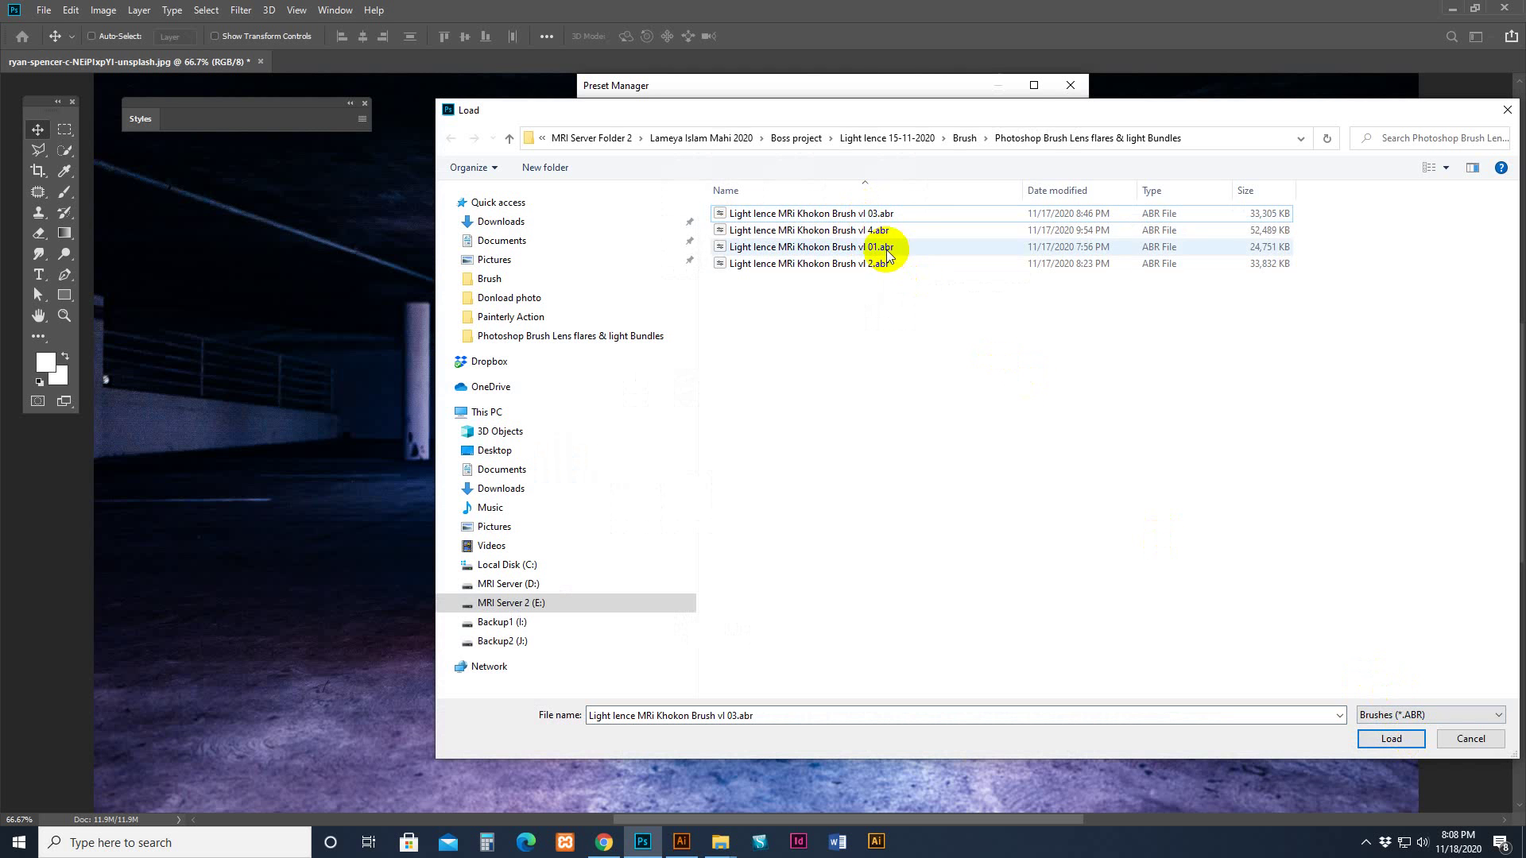
{"action": "left_click", "coordinate": [819, 231]}
{"action": "left_click", "coordinate": [1470, 739]}
Close the Preset Manager and check the .abr brush files in File Explorer.
{"action": "left_click", "coordinate": [1038, 125]}
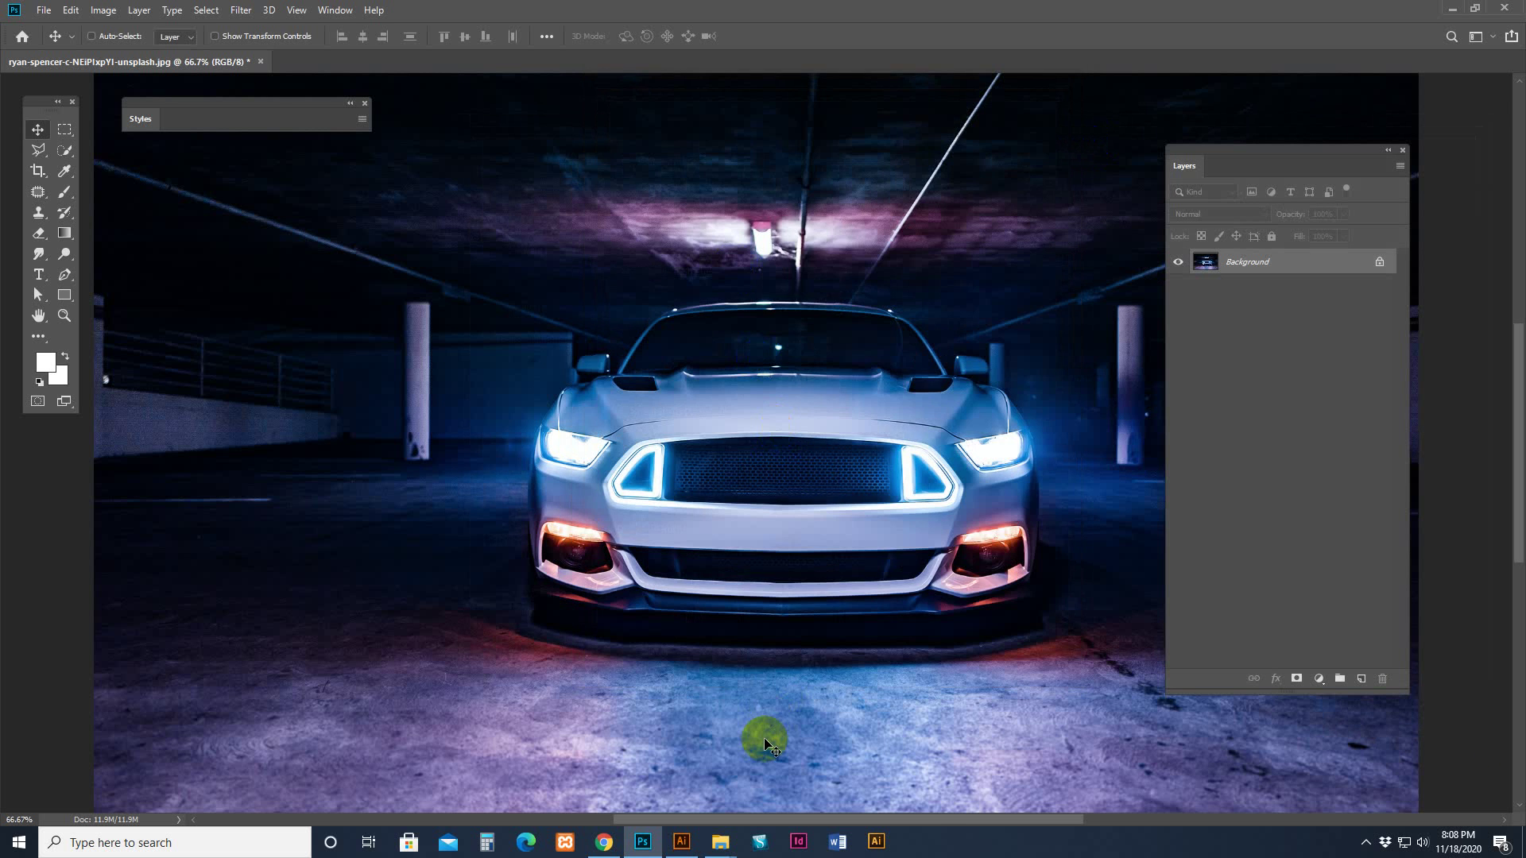
{"action": "mouse_move", "coordinate": [728, 848]}
{"action": "left_click", "coordinate": [777, 698]}
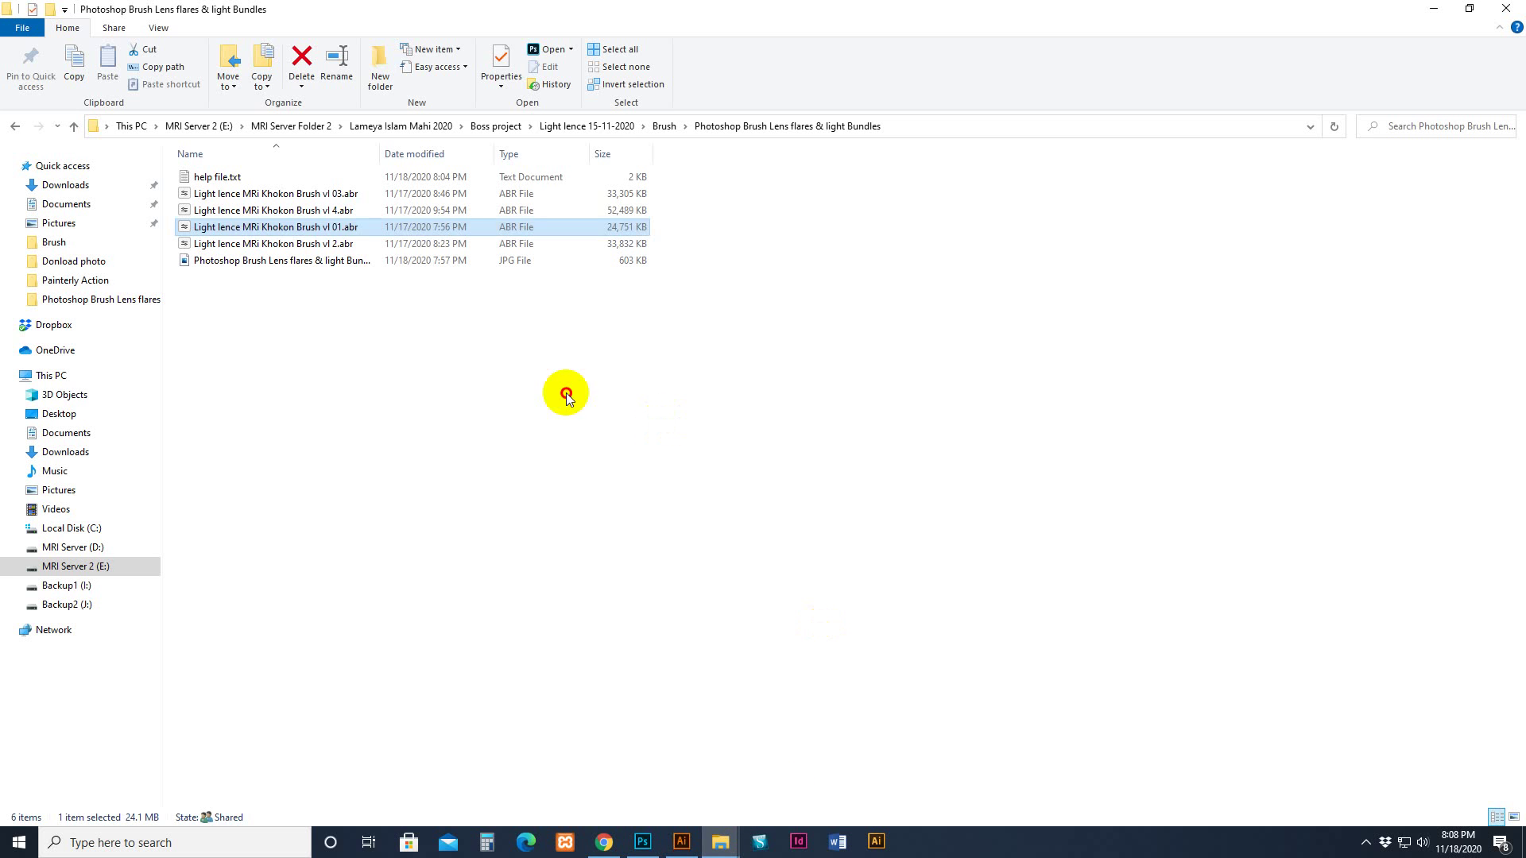
{"action": "left_click", "coordinate": [292, 231]}
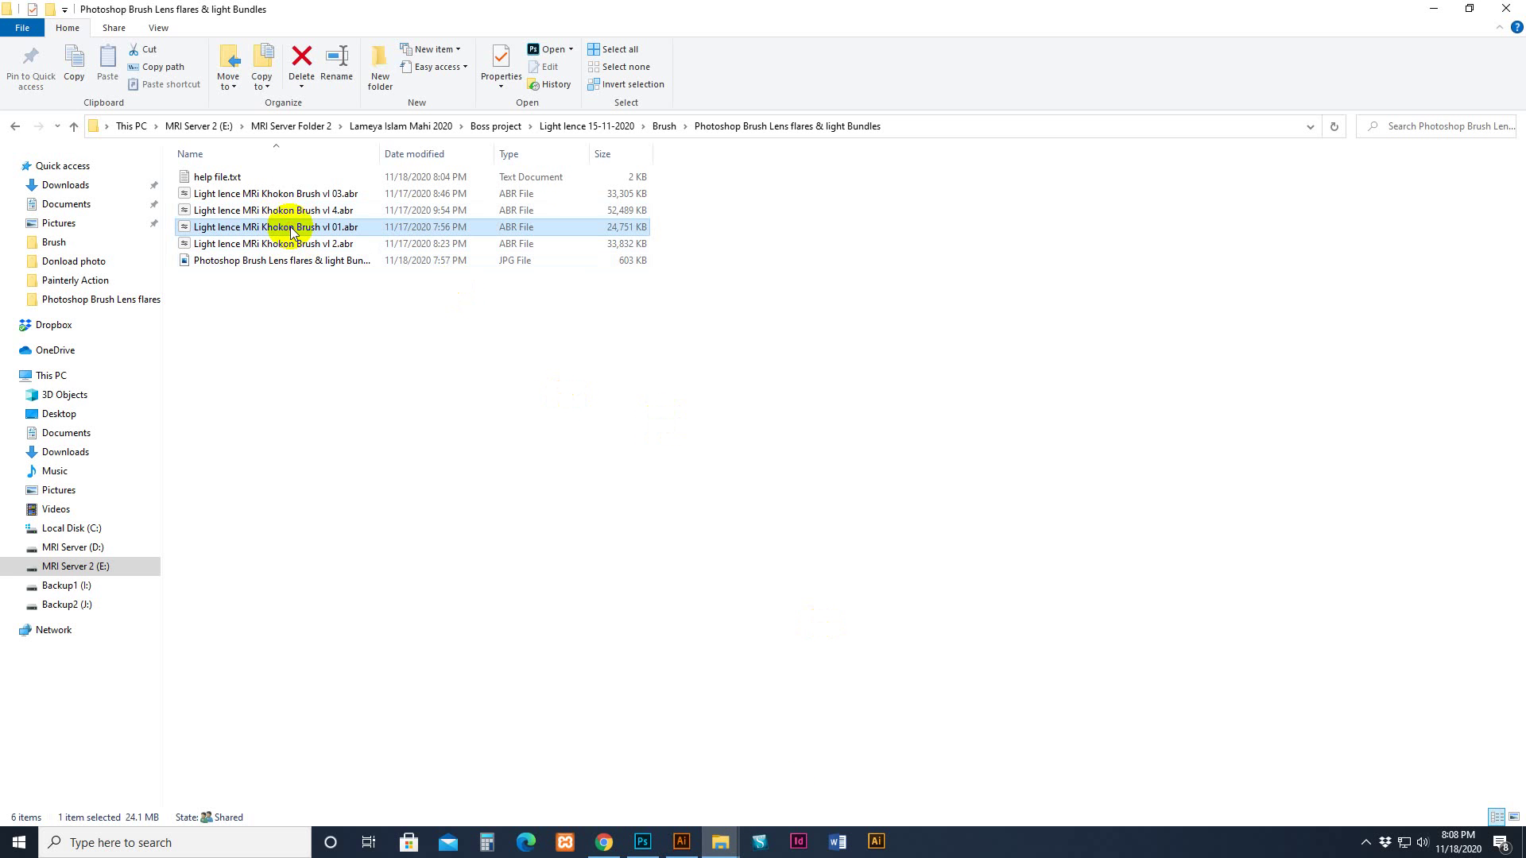
{"action": "left_click", "coordinate": [741, 523]}
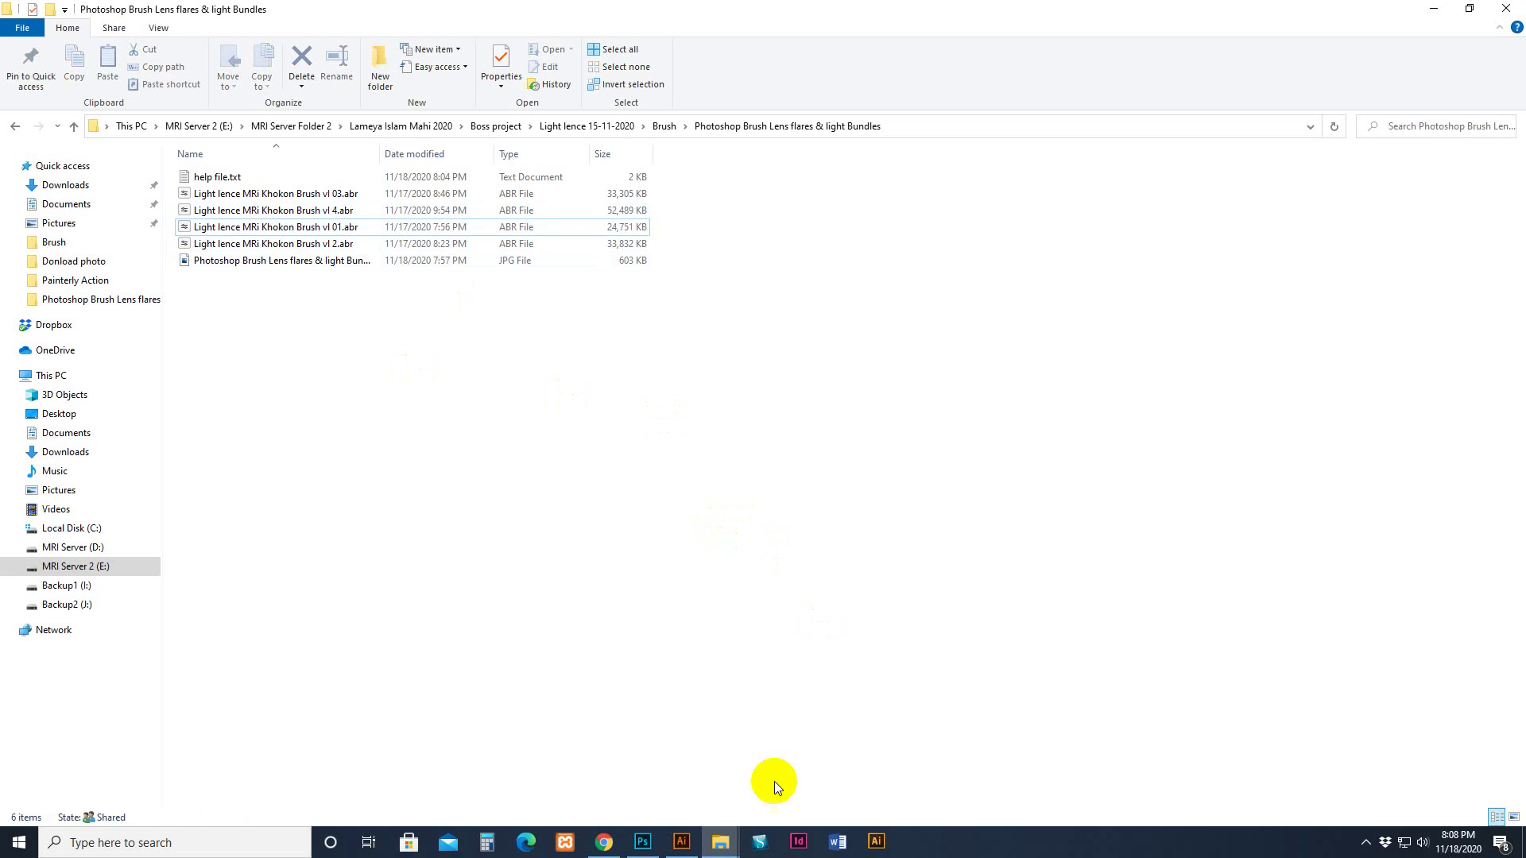
Back in the car document, show then close the Brushes panel and close the Styles panel.
{"action": "left_click", "coordinate": [643, 842]}
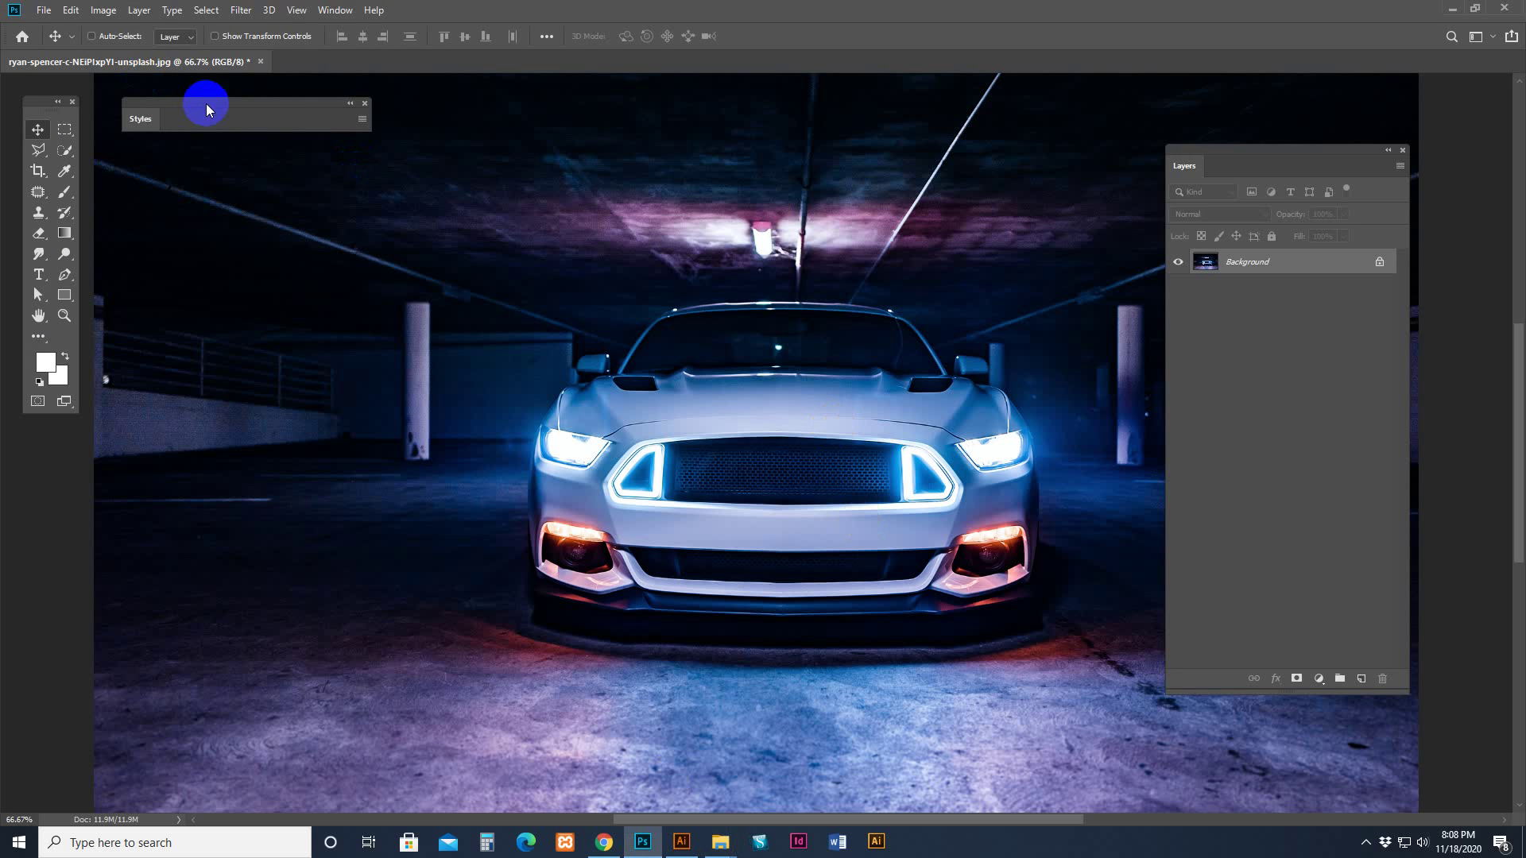
{"action": "left_click", "coordinate": [332, 14]}
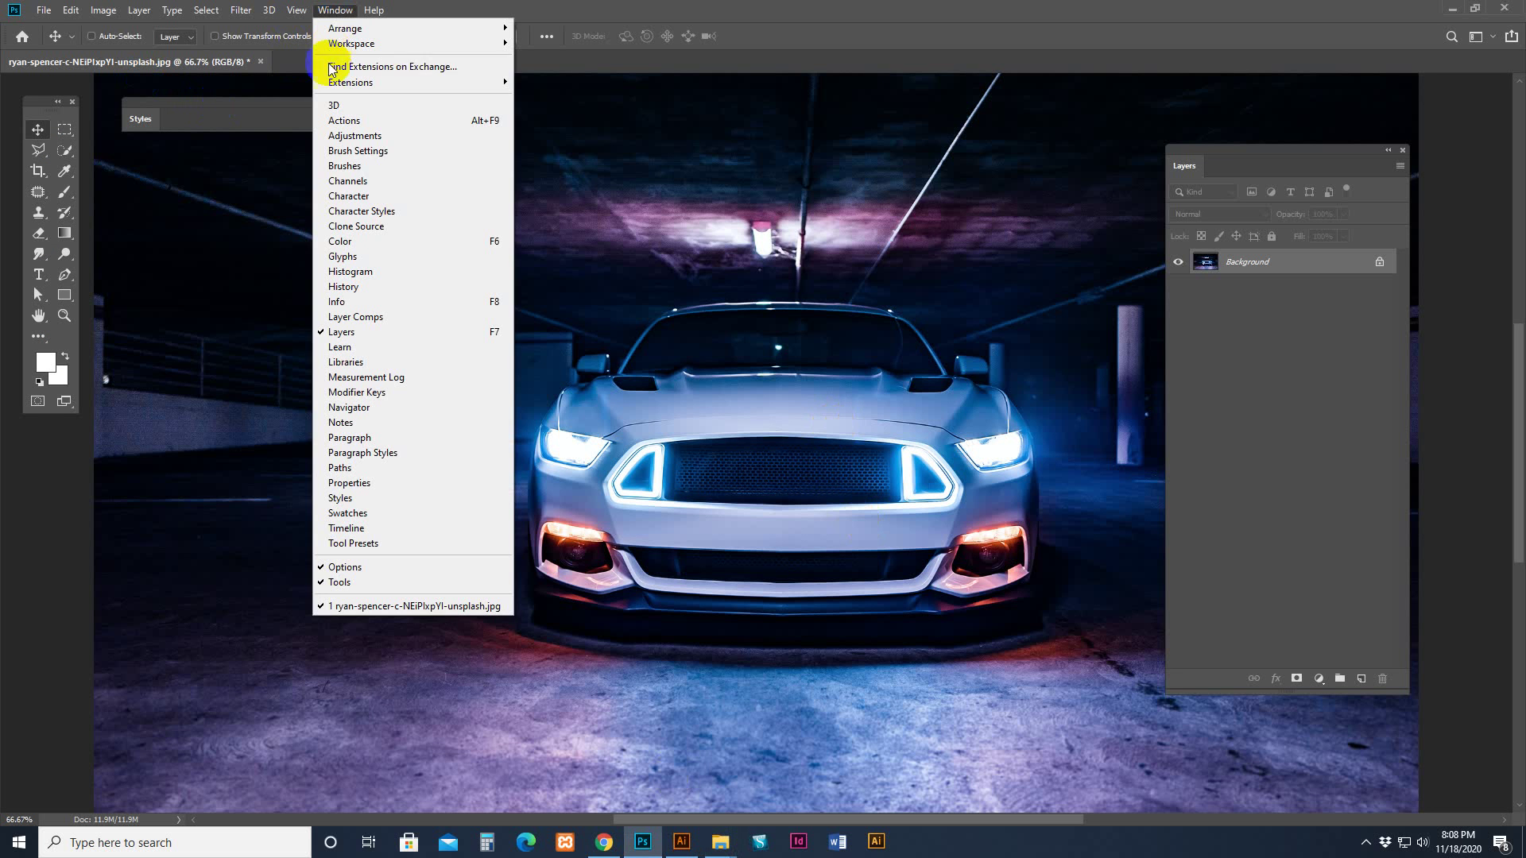
{"action": "left_click", "coordinate": [362, 172]}
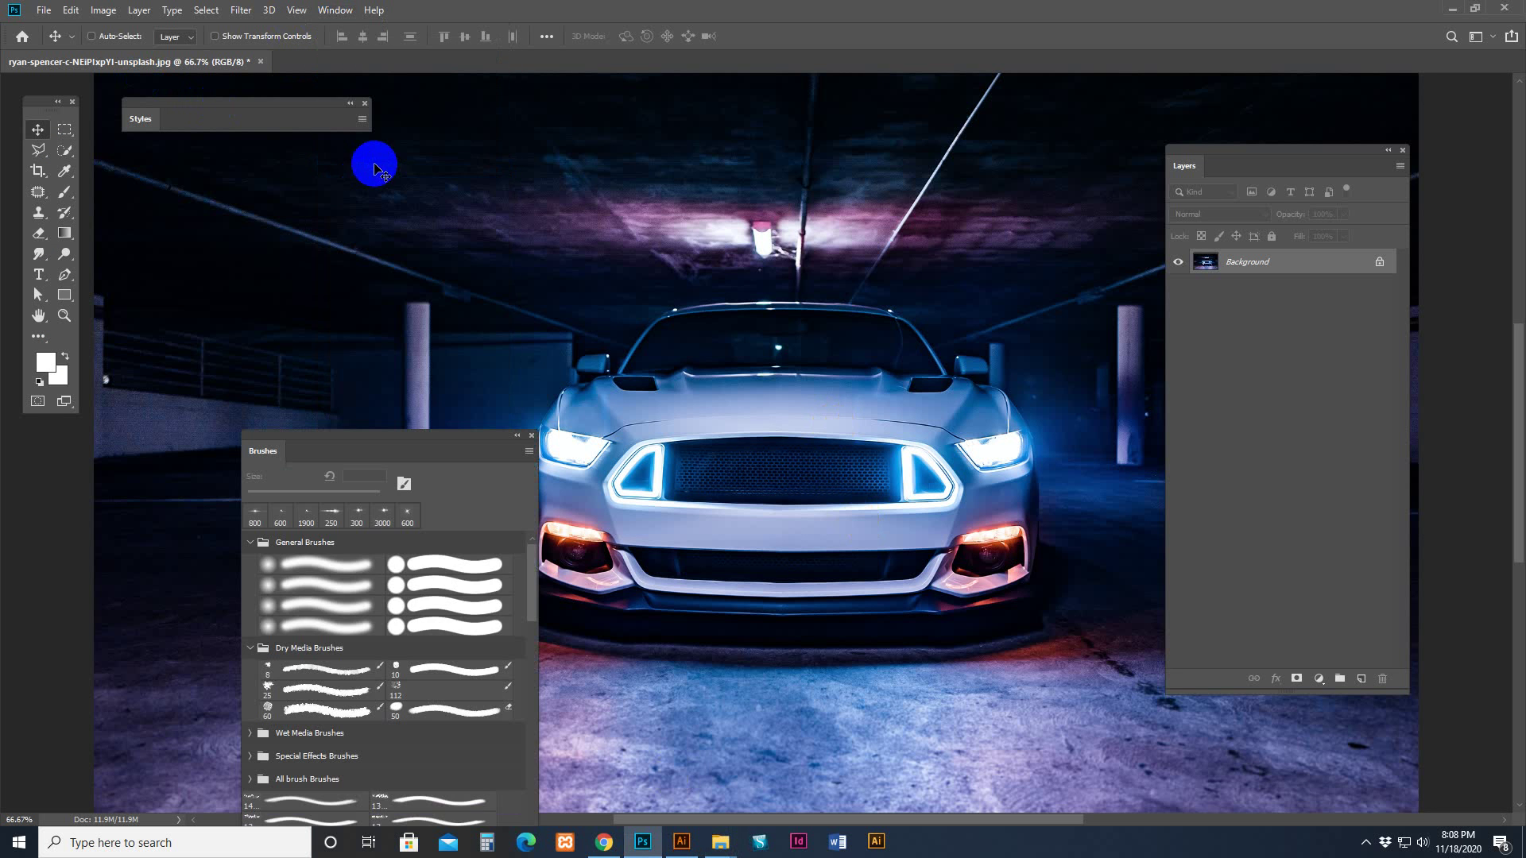
{"action": "left_click_drag", "start_coordinate": [273, 438], "coordinate": [167, 200]}
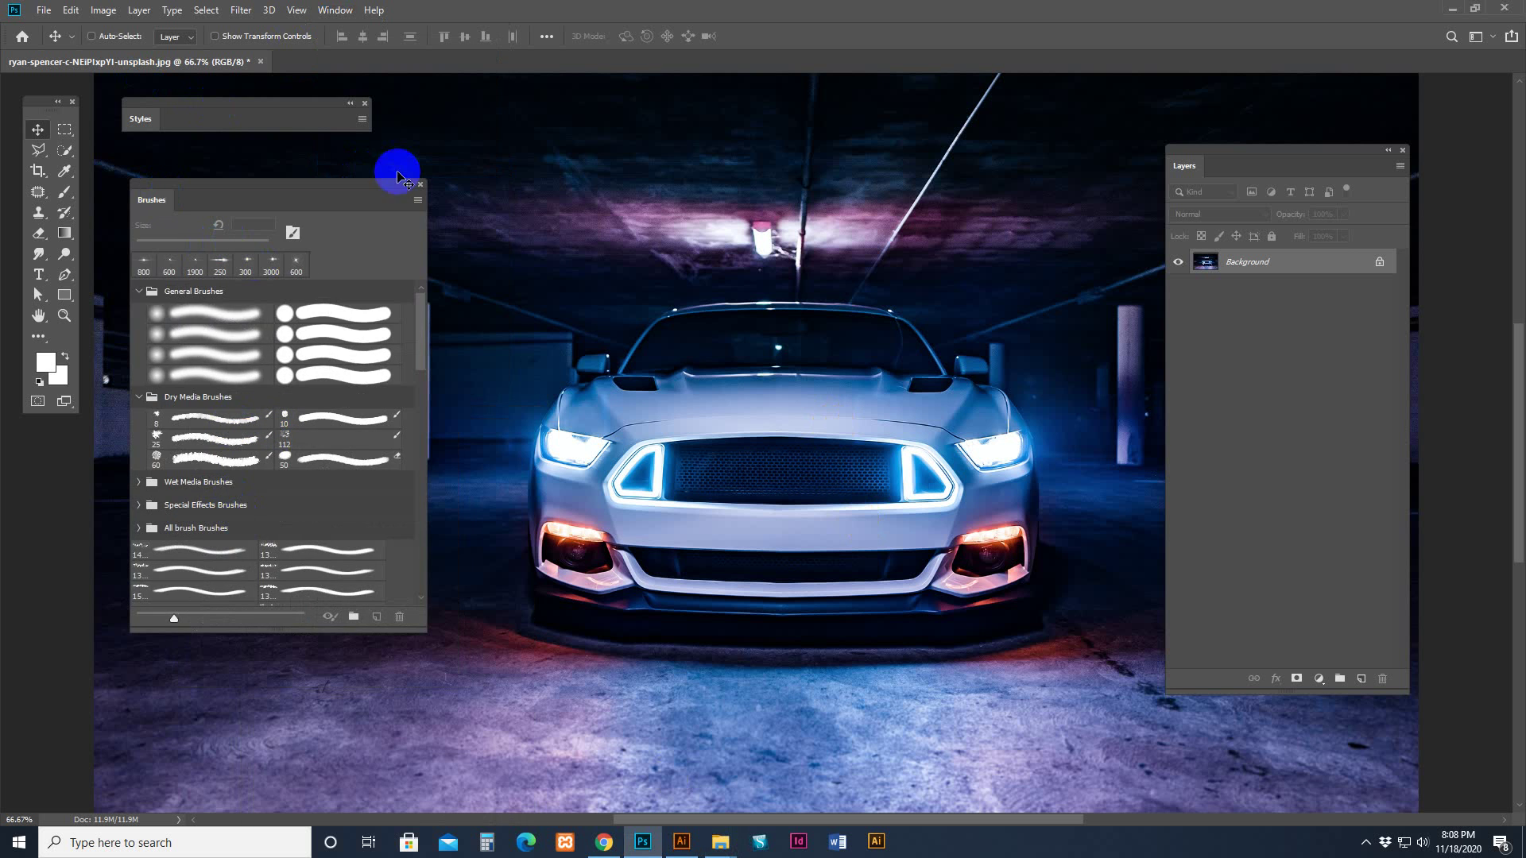
{"action": "left_click", "coordinate": [422, 185]}
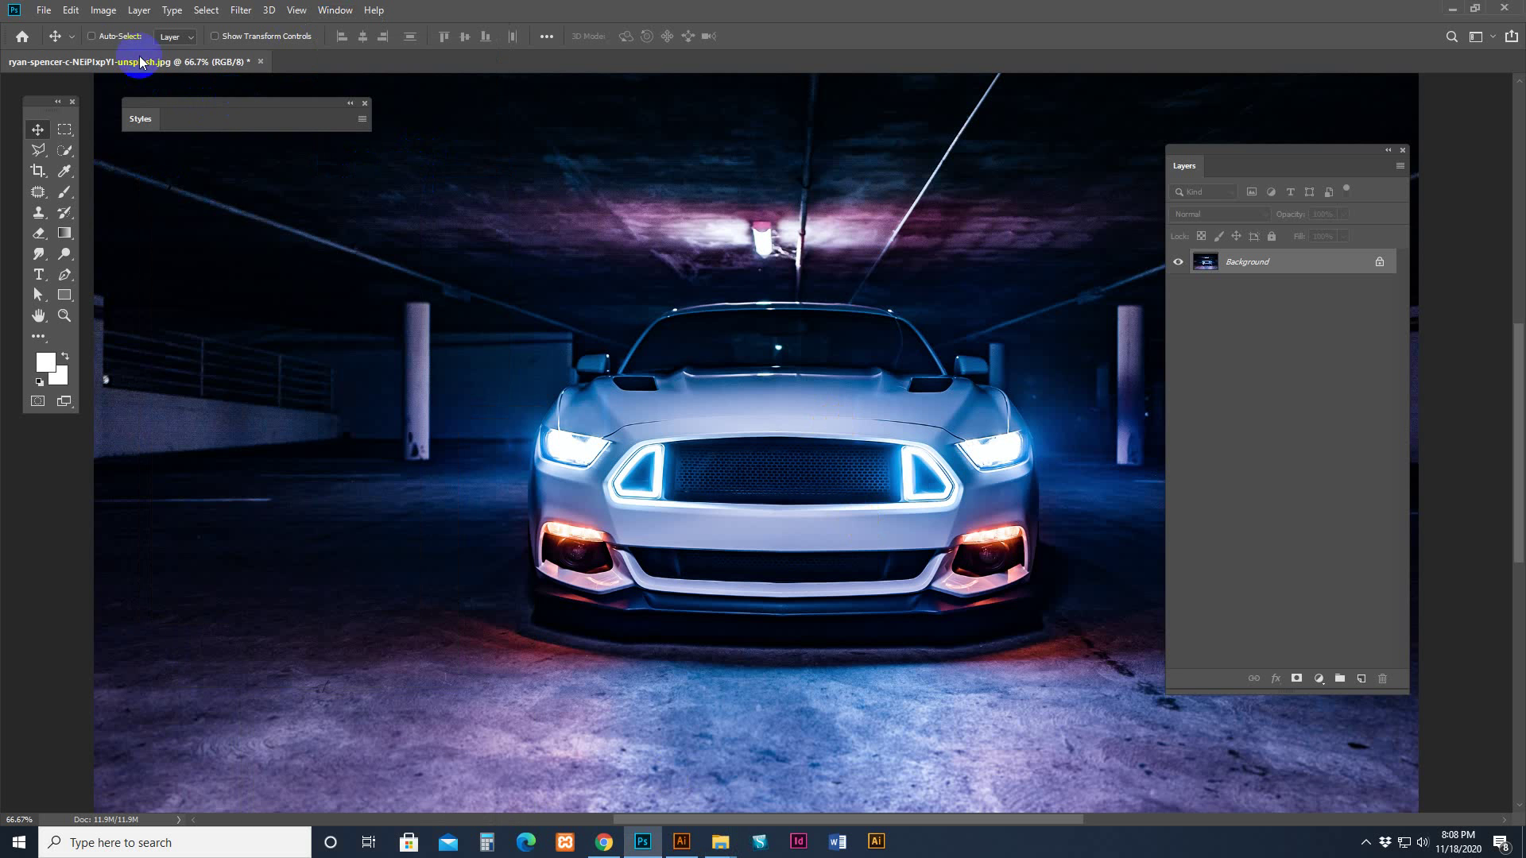
{"action": "left_click", "coordinate": [367, 104]}
{"action": "left_click", "coordinate": [65, 192]}
{"action": "right_click", "coordinate": [65, 192]}
{"action": "left_click", "coordinate": [116, 194]}
{"action": "left_click", "coordinate": [115, 36]}
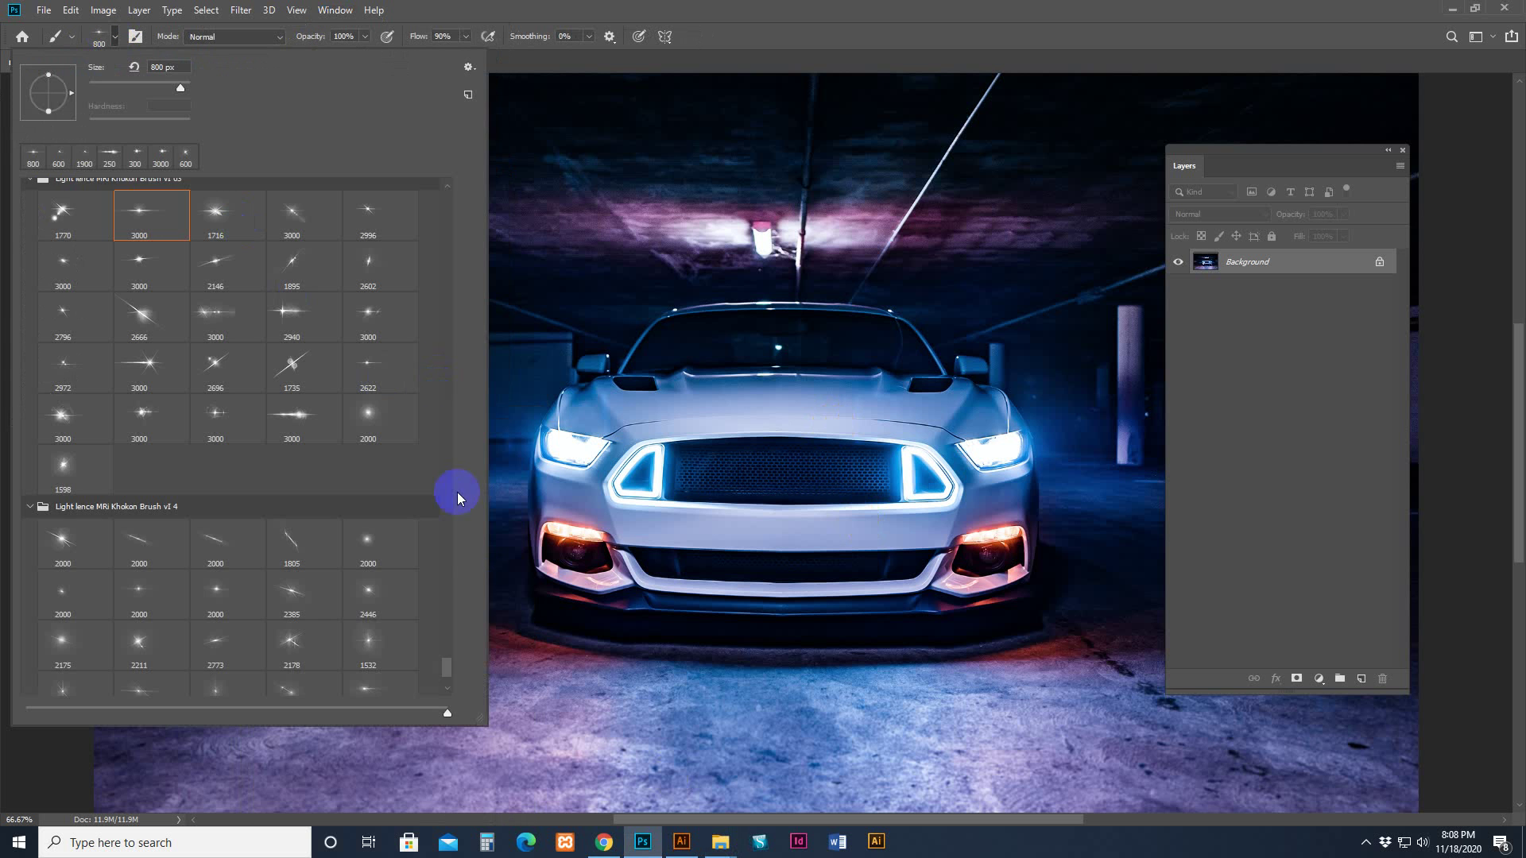
{"action": "scroll", "coordinate": [450, 666], "scroll_direction": "down", "scroll_amount": 2}
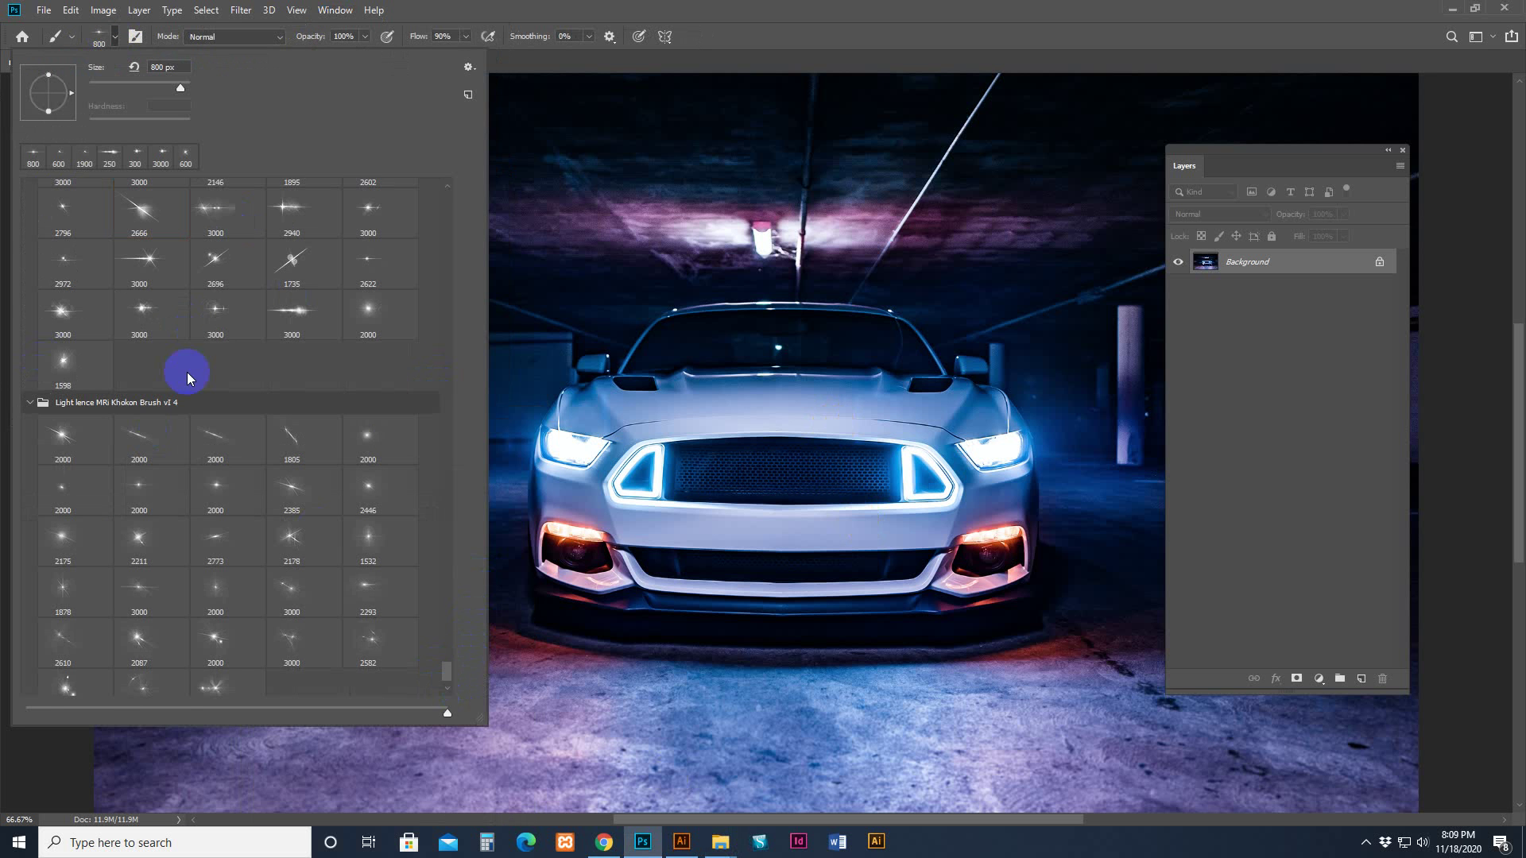
{"action": "scroll", "coordinate": [451, 633], "scroll_direction": "up", "scroll_amount": 5}
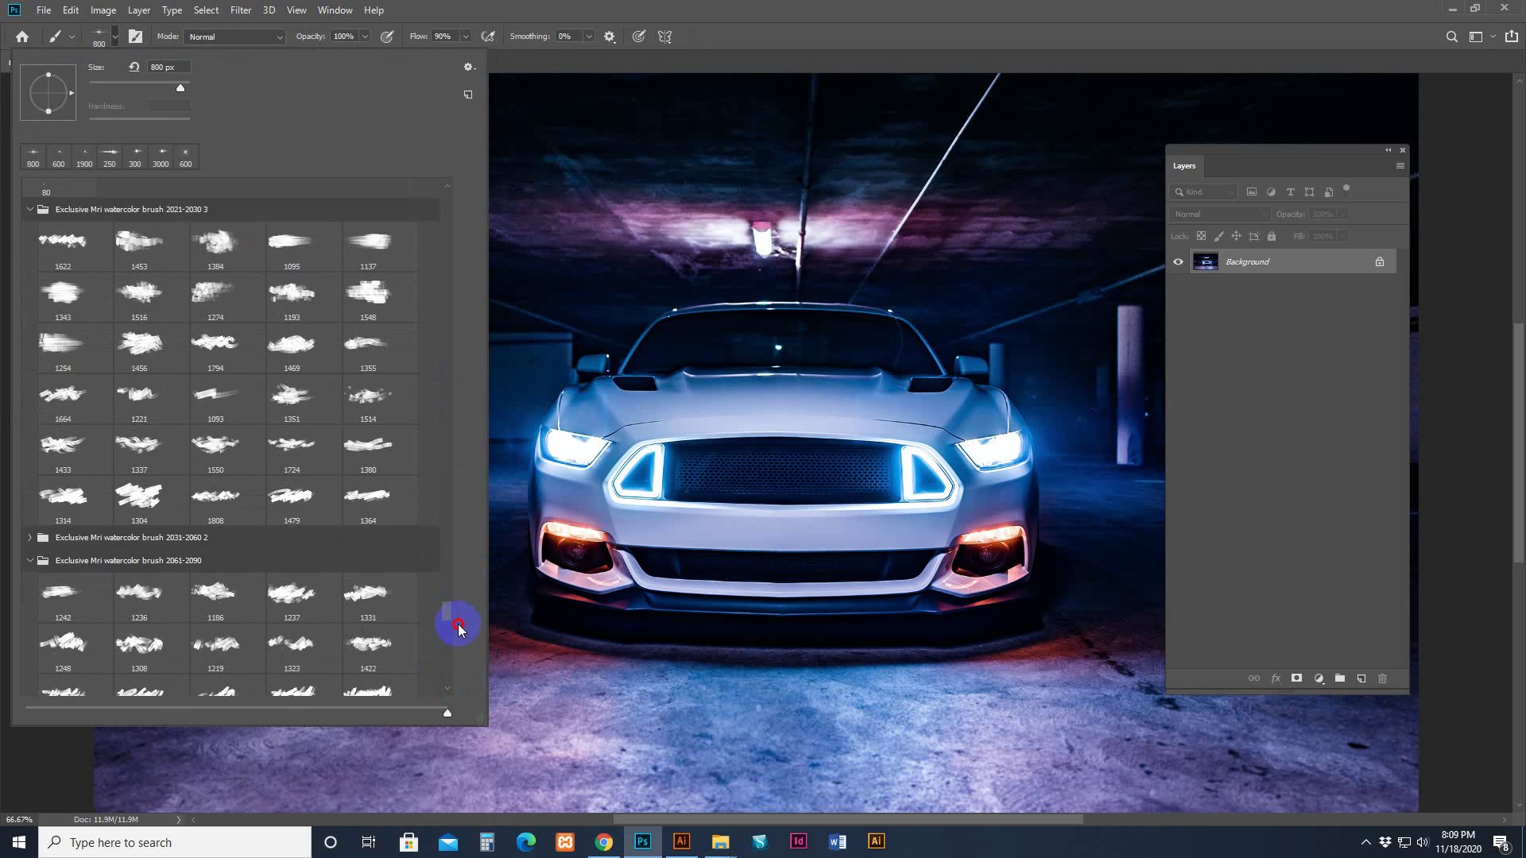
{"action": "scroll", "coordinate": [473, 677], "scroll_direction": "down", "scroll_amount": 5}
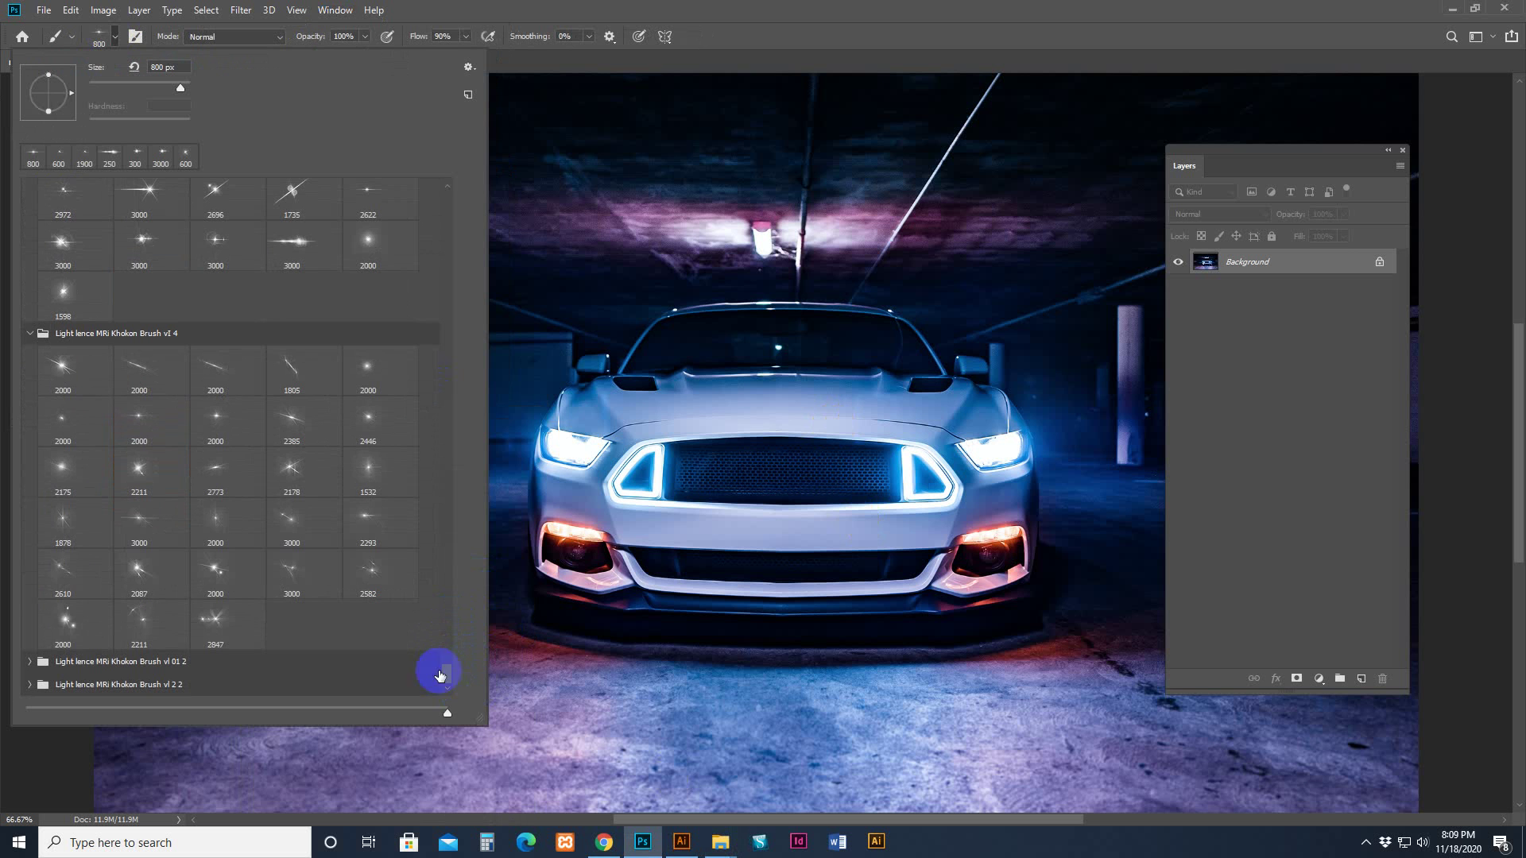
{"action": "scroll", "coordinate": [302, 572], "scroll_direction": "up", "scroll_amount": 3}
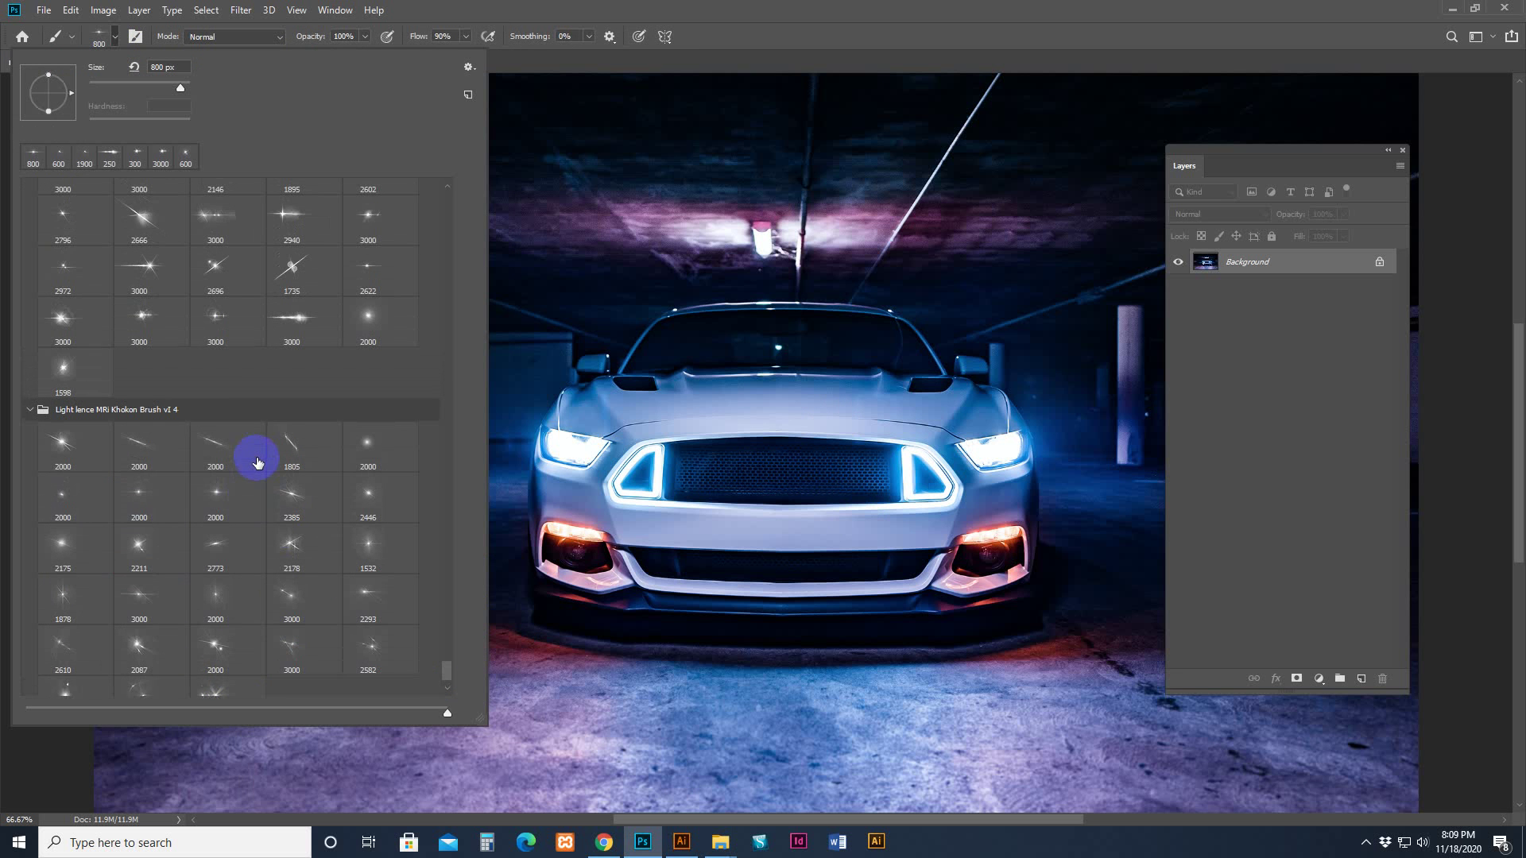
{"action": "scroll", "coordinate": [206, 417], "scroll_direction": "up", "scroll_amount": 3}
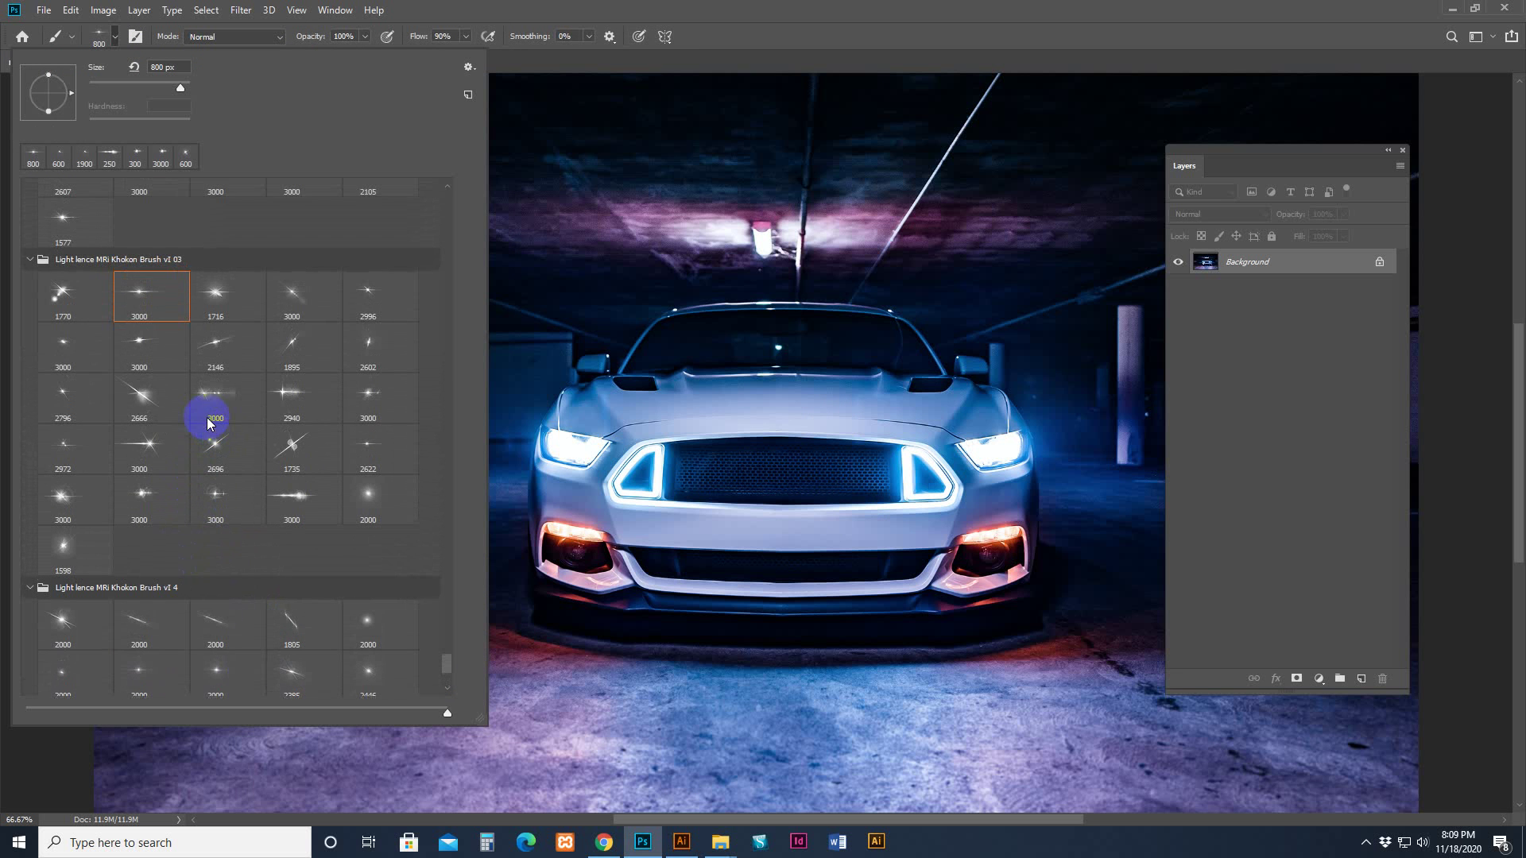
{"action": "scroll", "coordinate": [213, 427], "scroll_direction": "up", "scroll_amount": 3}
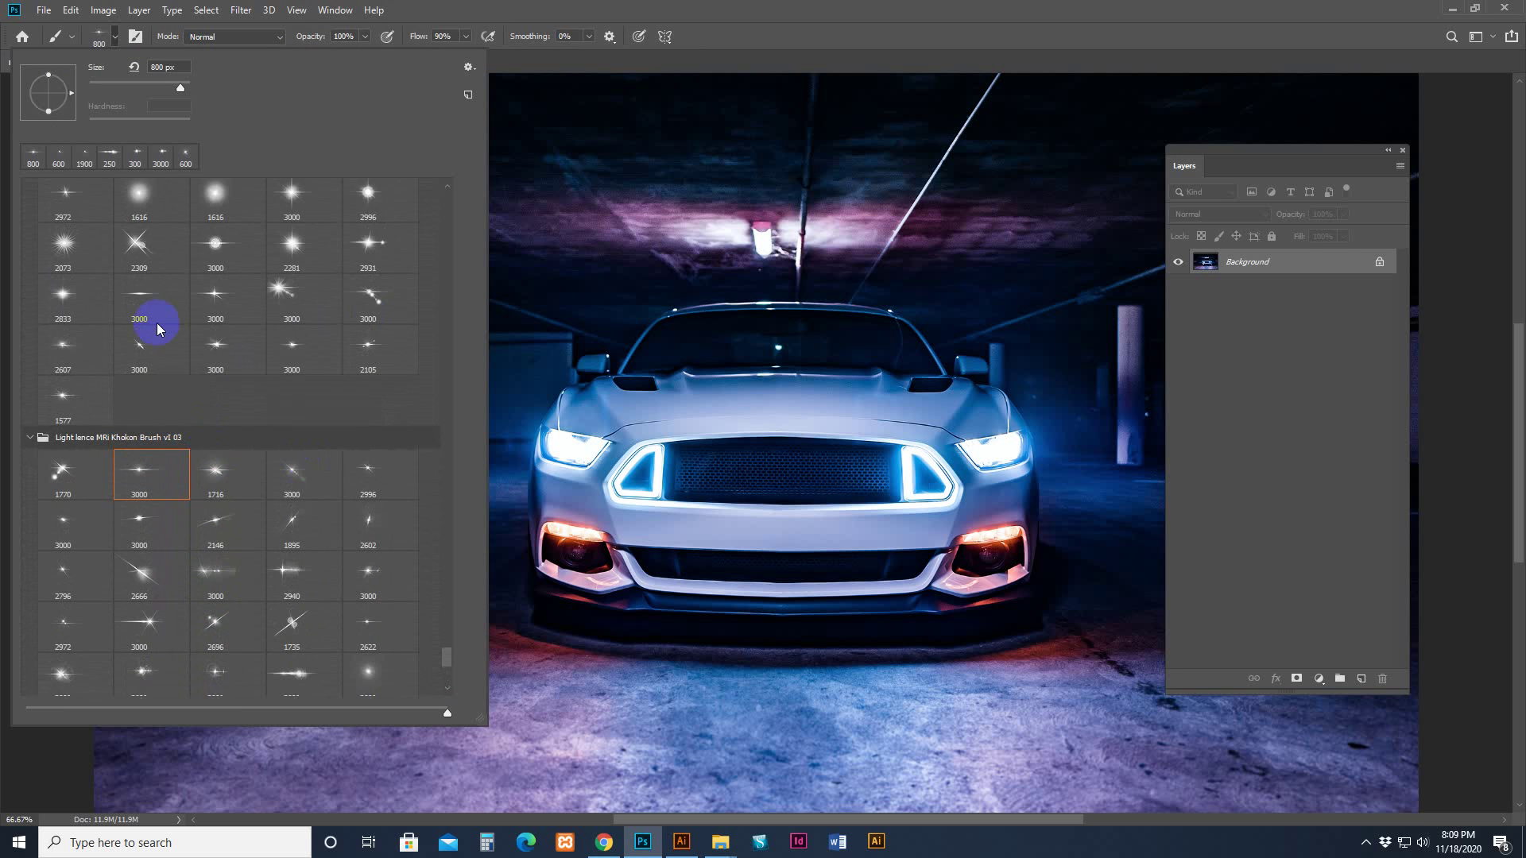
{"action": "scroll", "coordinate": [223, 343], "scroll_direction": "up", "scroll_amount": 3}
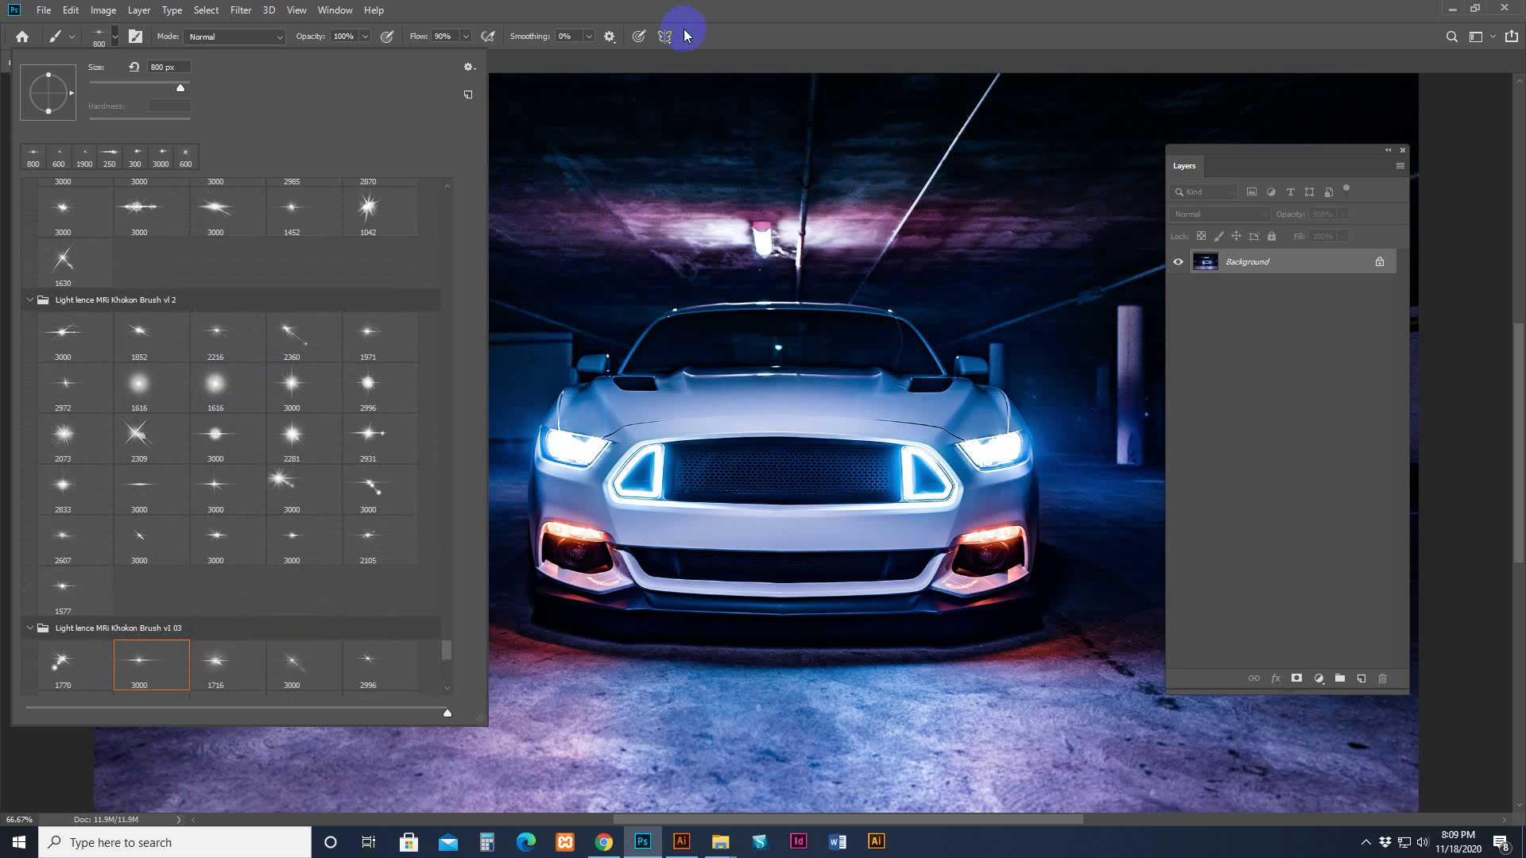
Show the Brush Settings panel, rearrange the Layers panel and pan the car image.
{"action": "left_click", "coordinate": [806, 23]}
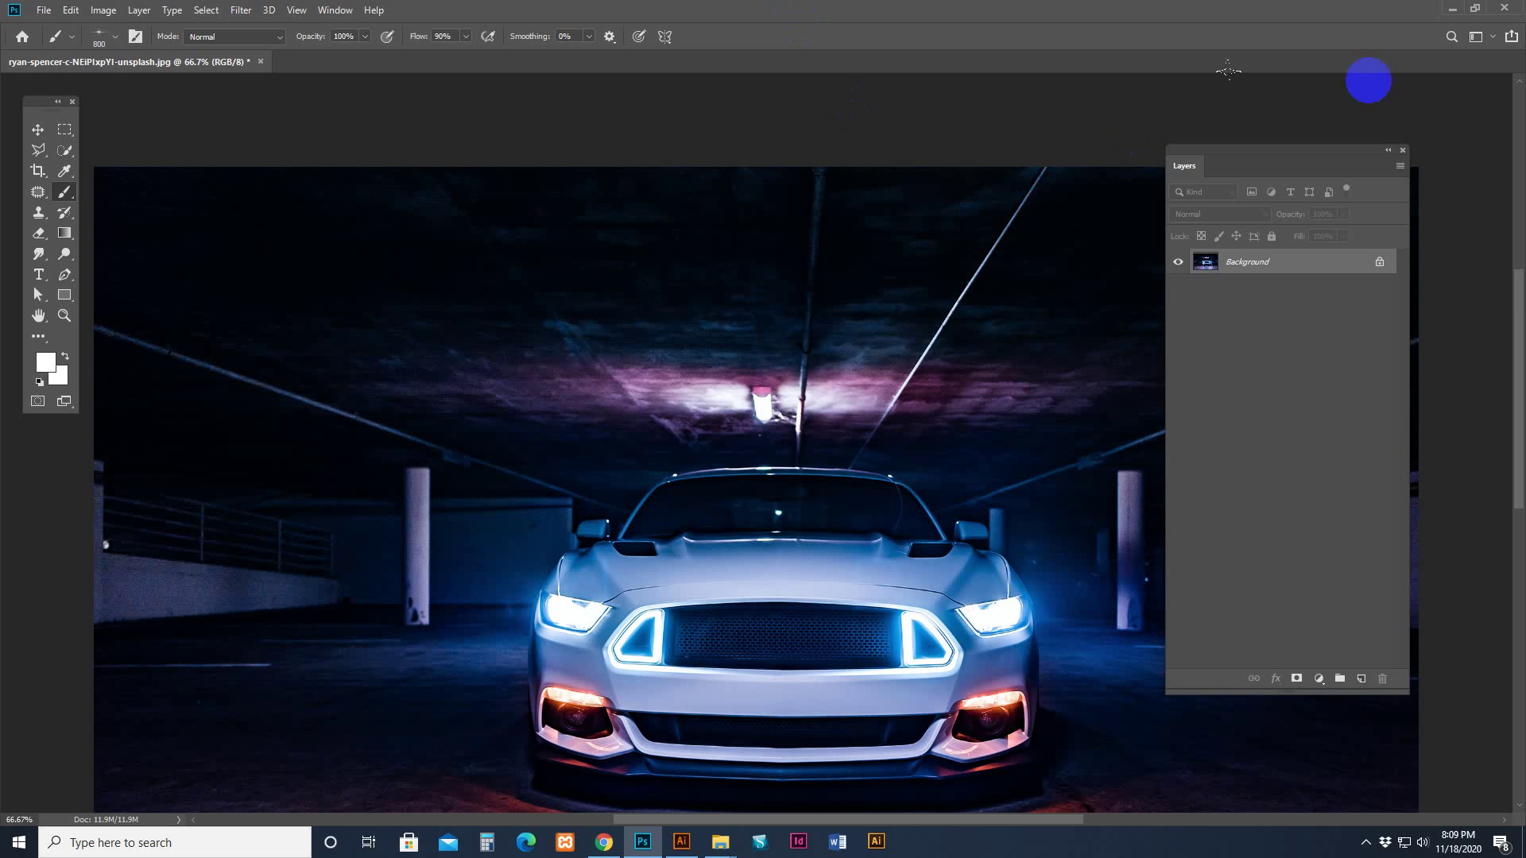
{"action": "left_click", "coordinate": [1476, 9]}
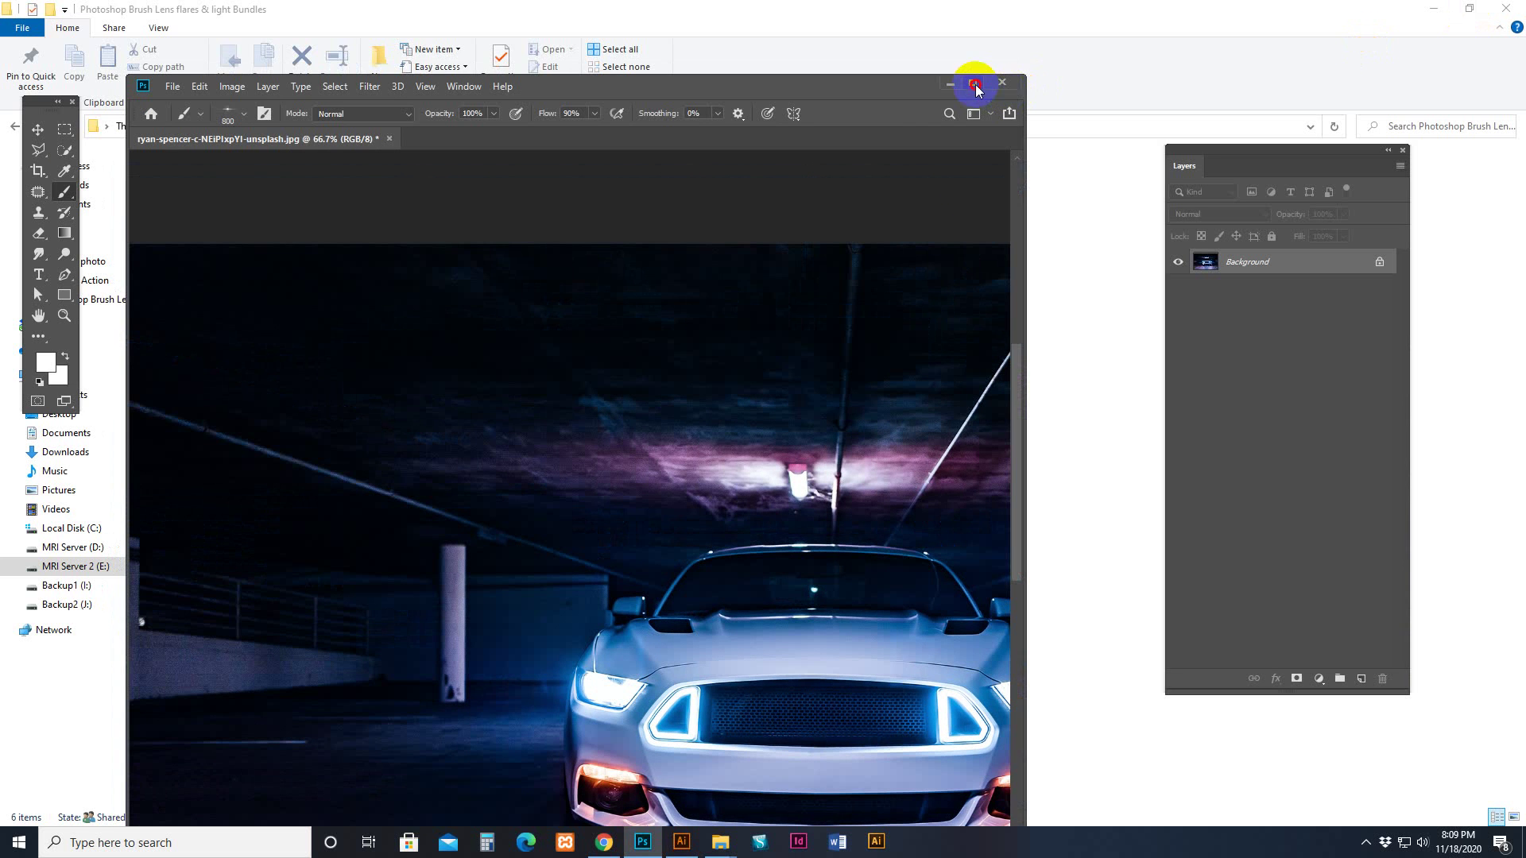
{"action": "left_click", "coordinate": [975, 84]}
{"action": "left_click", "coordinate": [335, 10]}
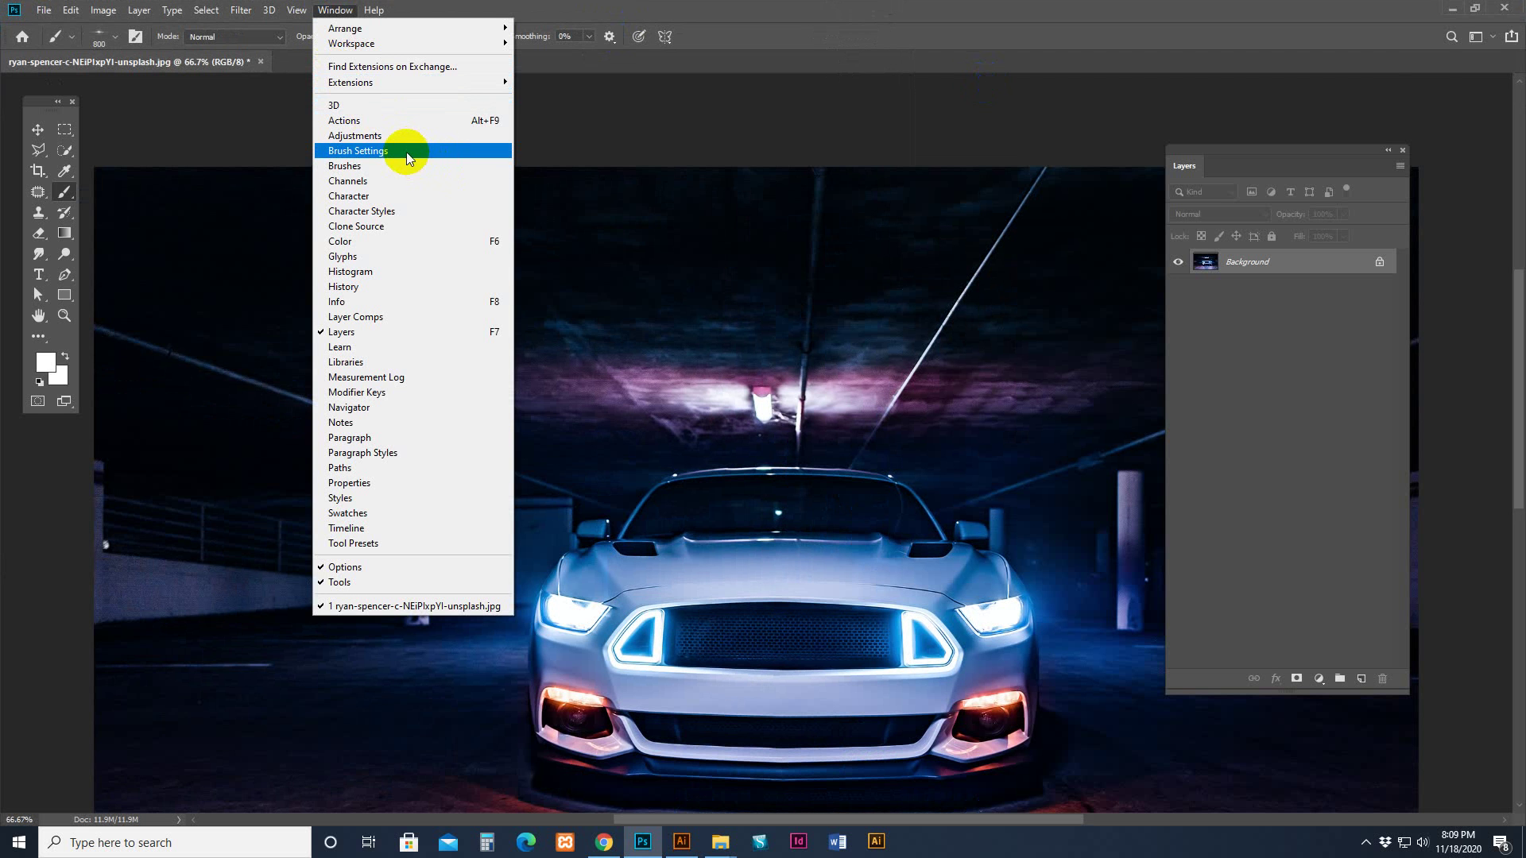
{"action": "left_click", "coordinate": [366, 154]}
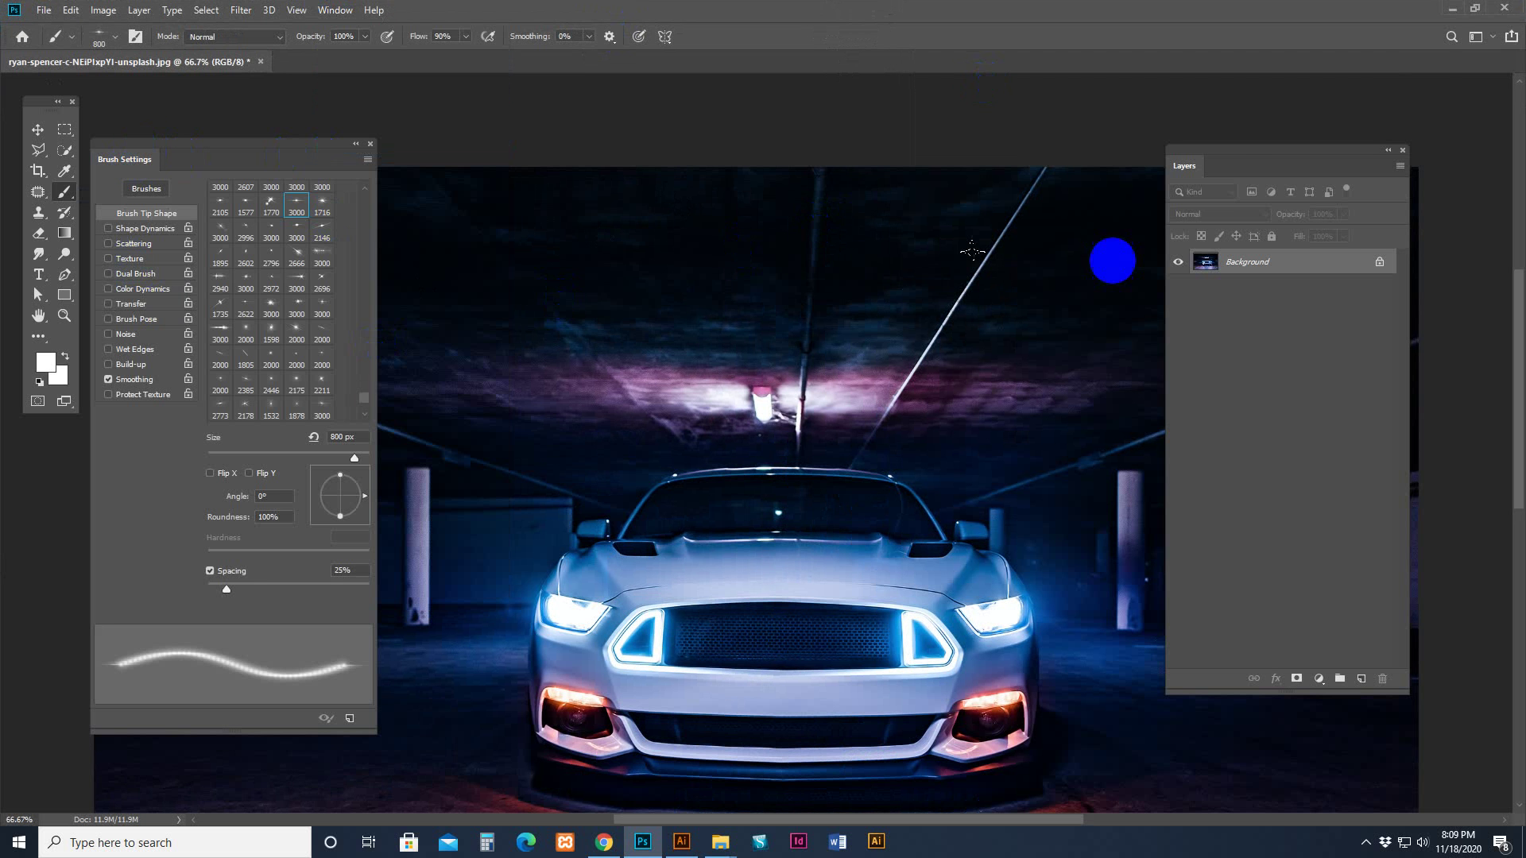
{"action": "left_click_drag", "start_coordinate": [1209, 156], "coordinate": [1293, 147]}
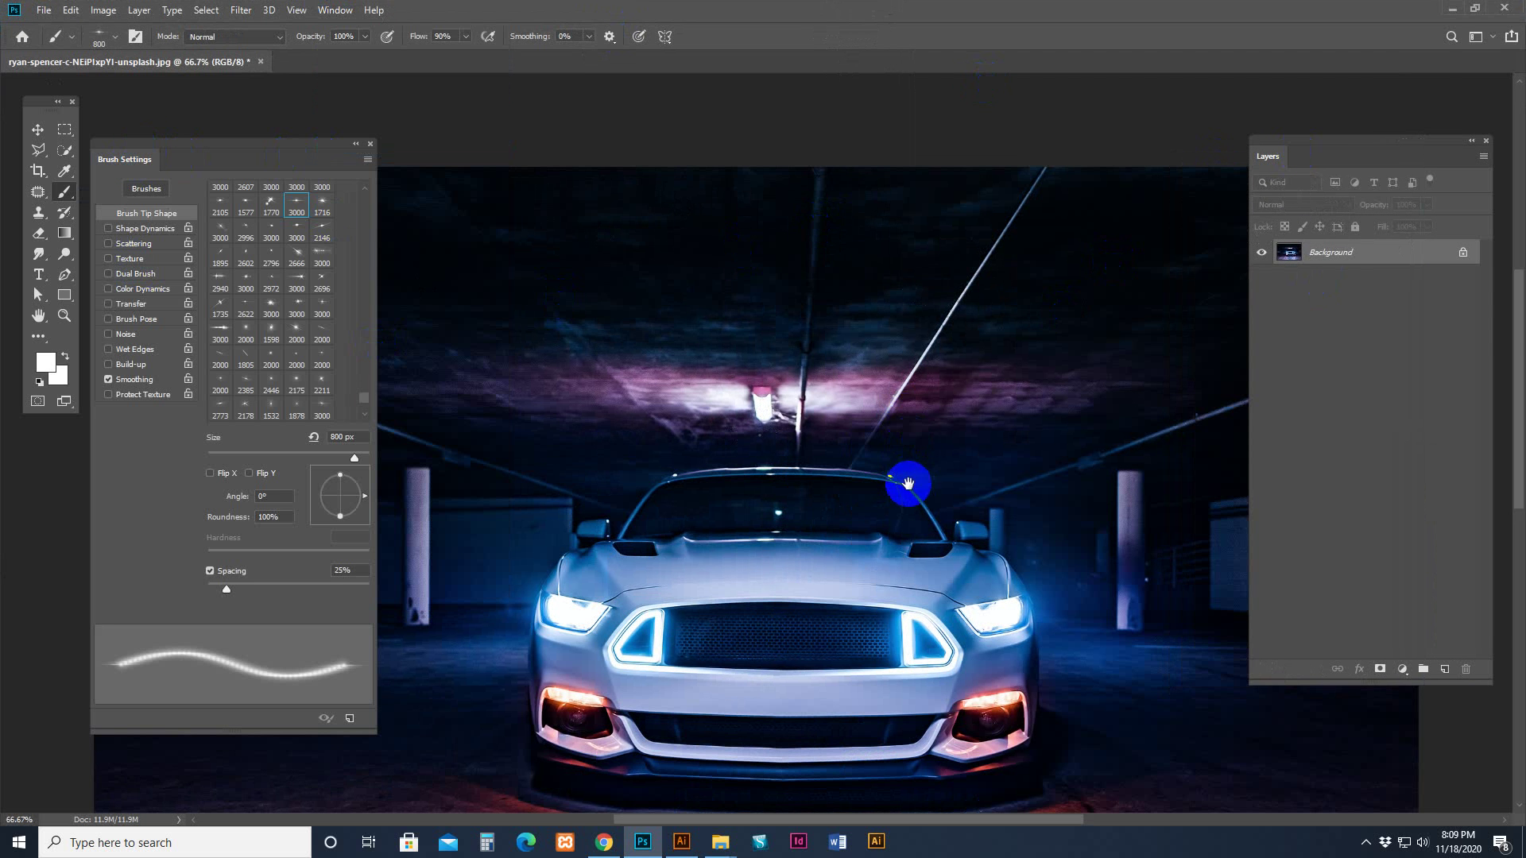
{"action": "left_click_drag", "start_coordinate": [909, 482], "coordinate": [995, 246]}
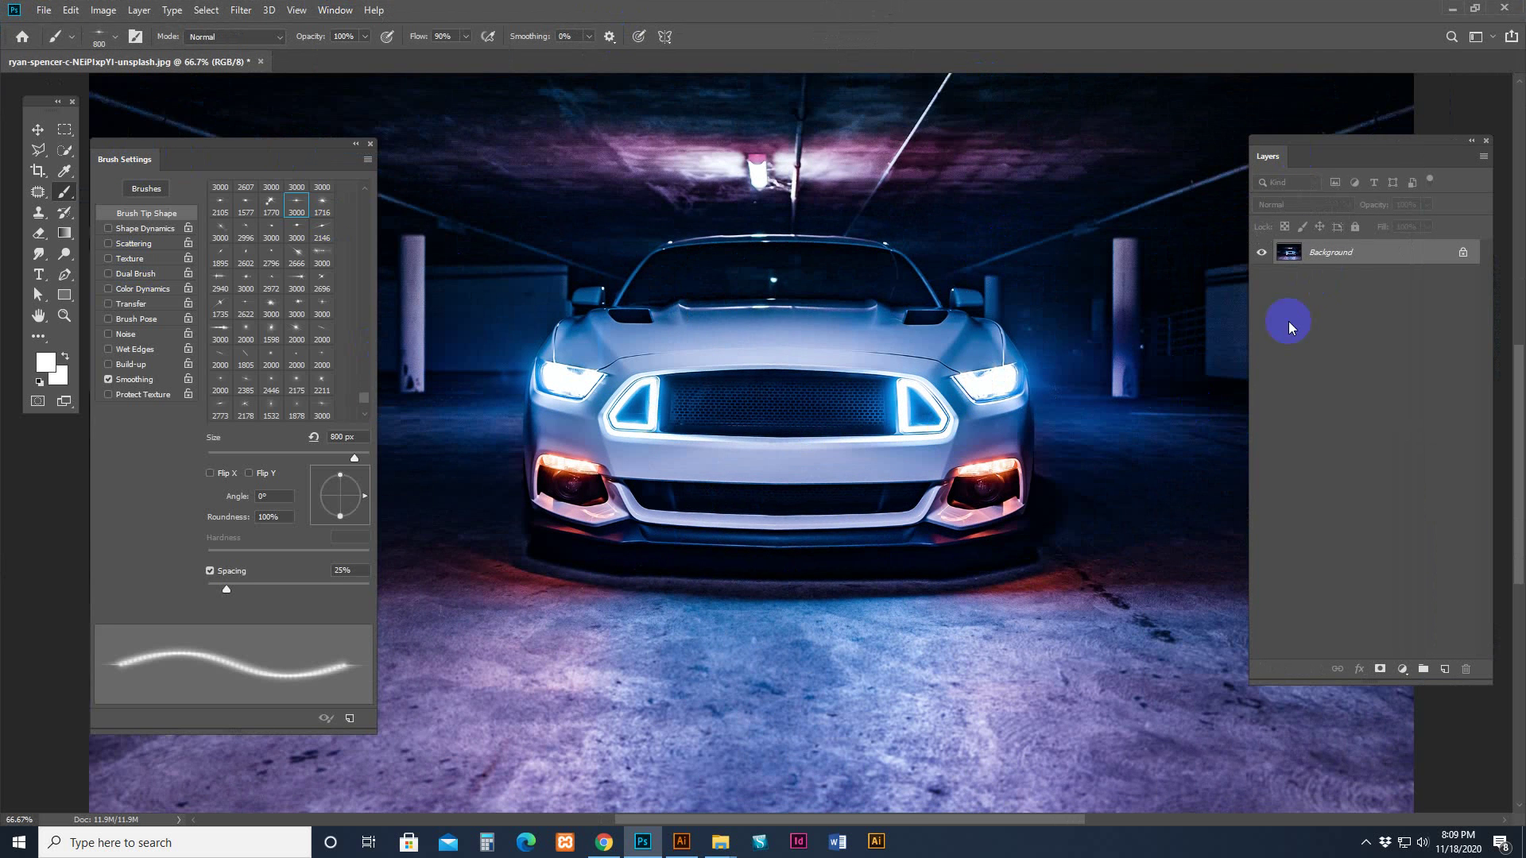
{"action": "left_click_drag", "start_coordinate": [900, 354], "coordinate": [1470, 669]}
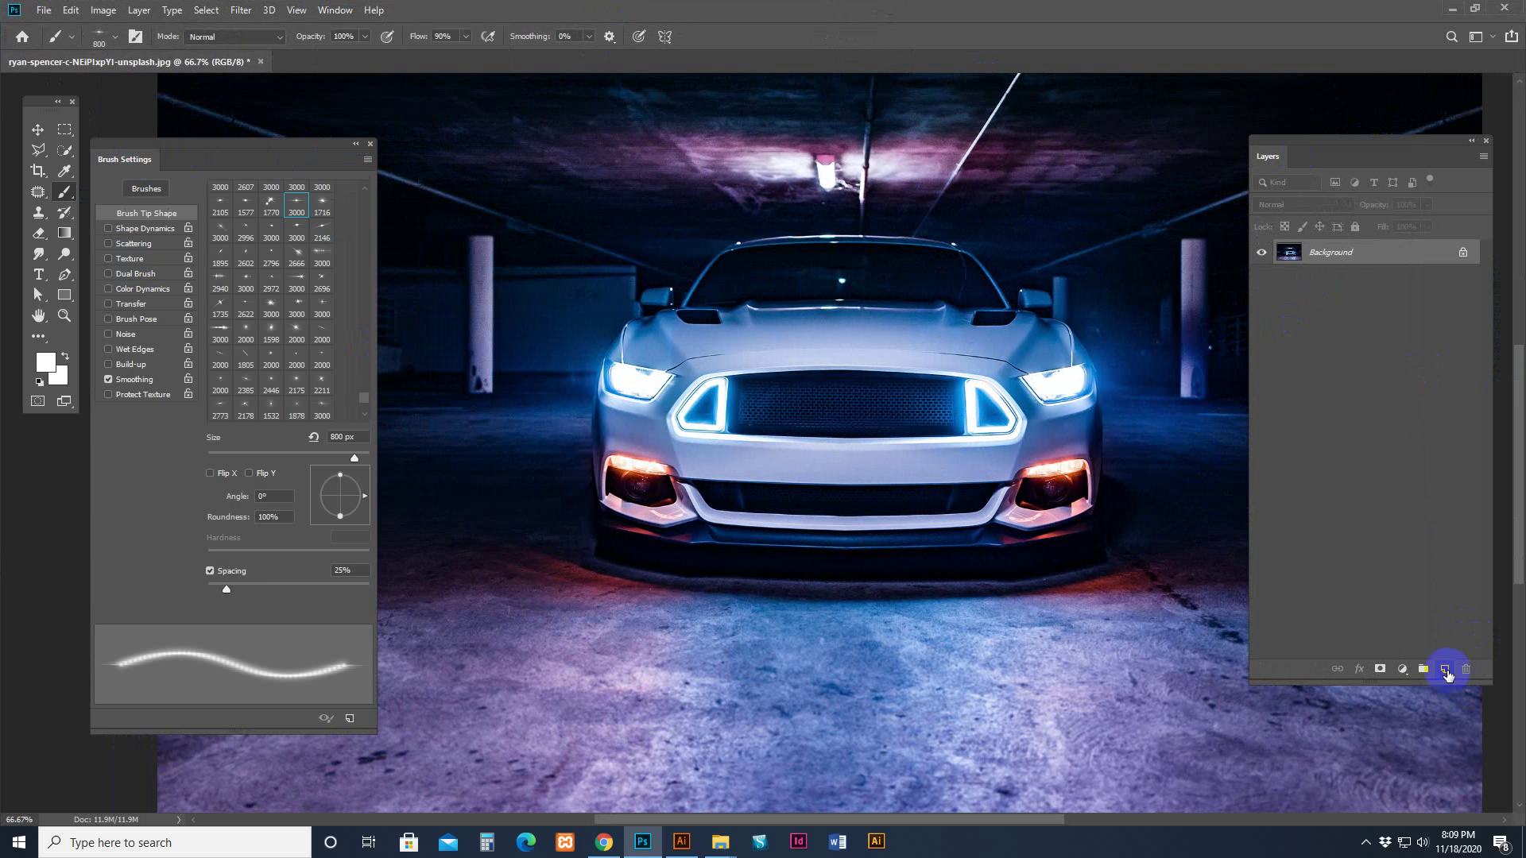
Add an empty Layer 1 above the Background and confirm white as foreground colour.
{"action": "left_click", "coordinate": [1447, 673]}
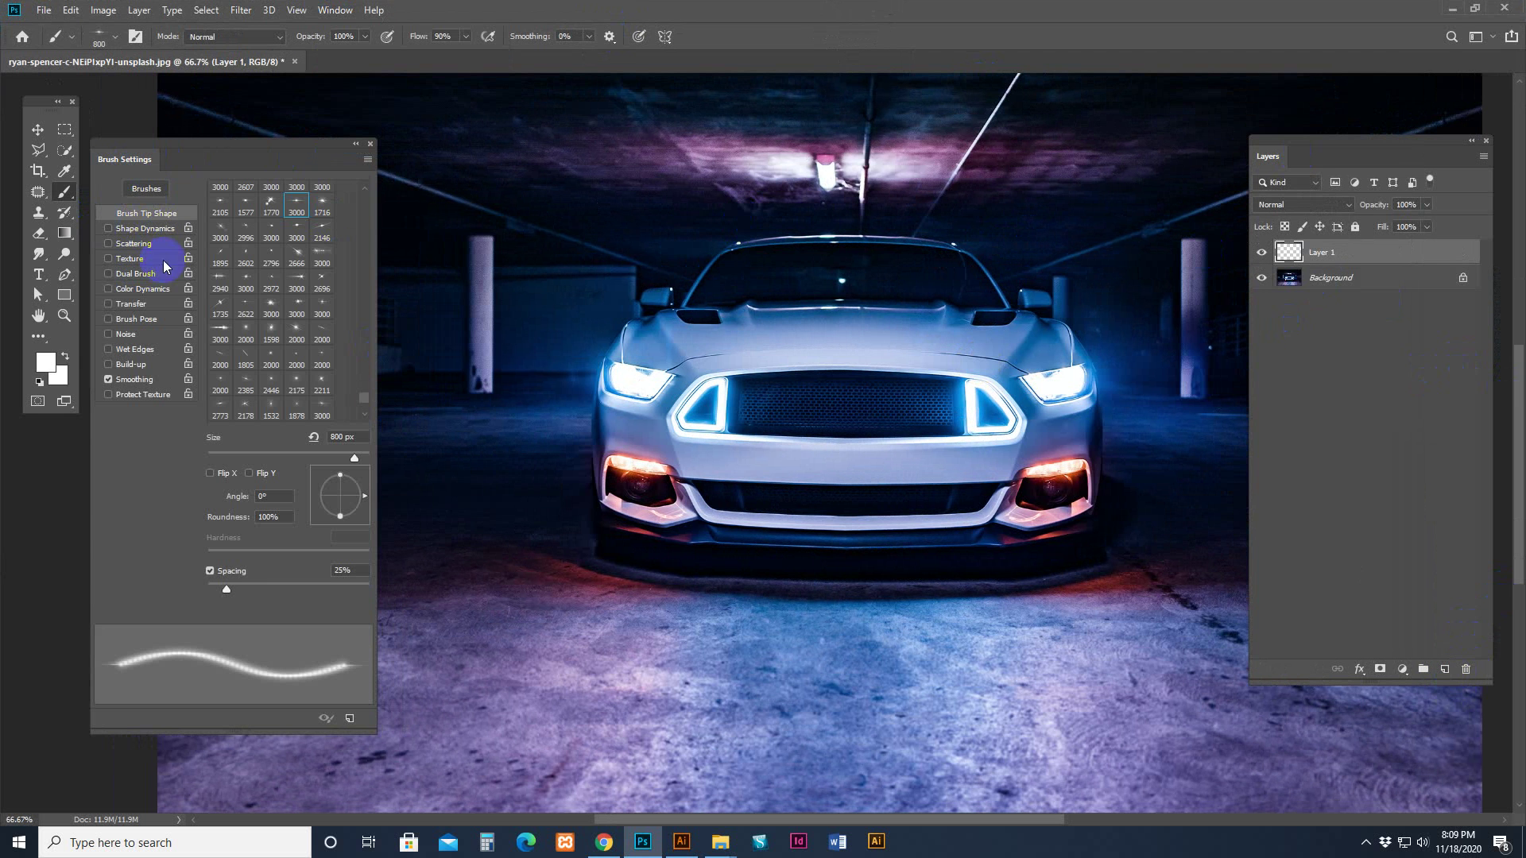
{"action": "left_click", "coordinate": [46, 363]}
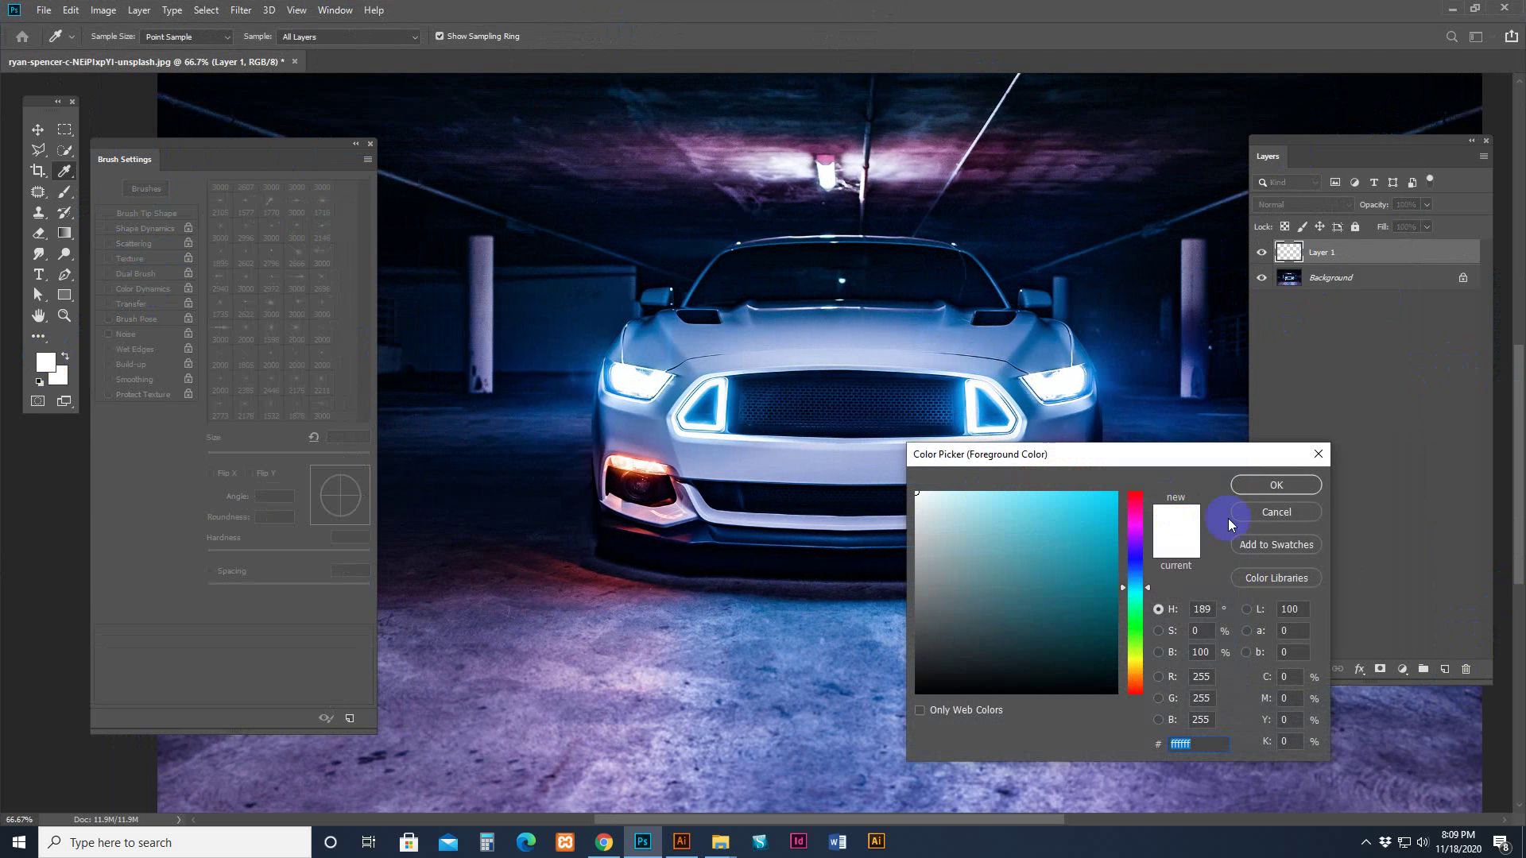
{"action": "key", "text": "Return"}
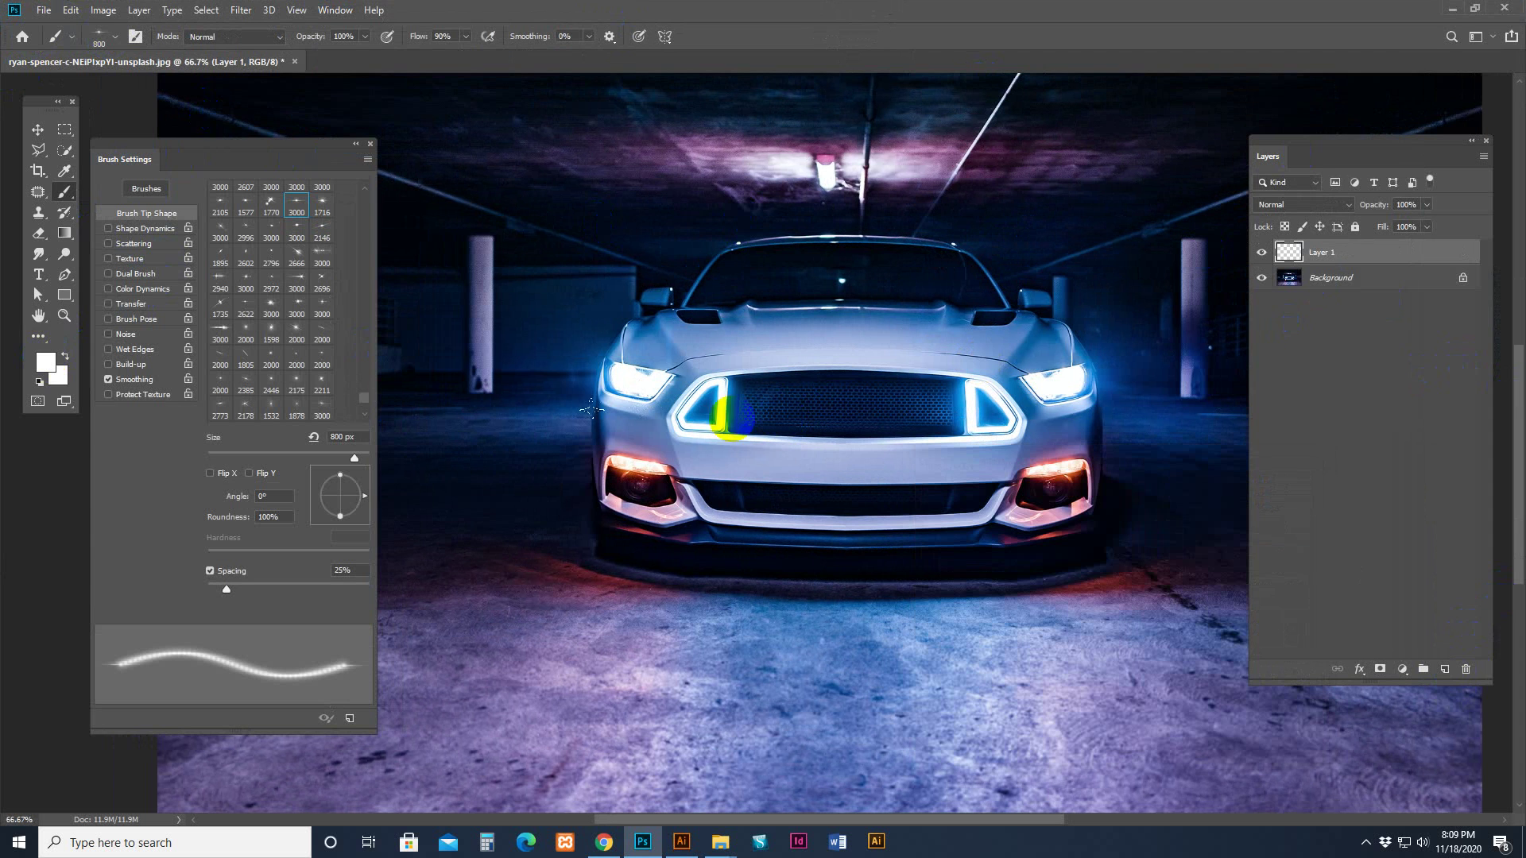
{"action": "left_click_drag", "start_coordinate": [693, 405], "coordinate": [698, 426]}
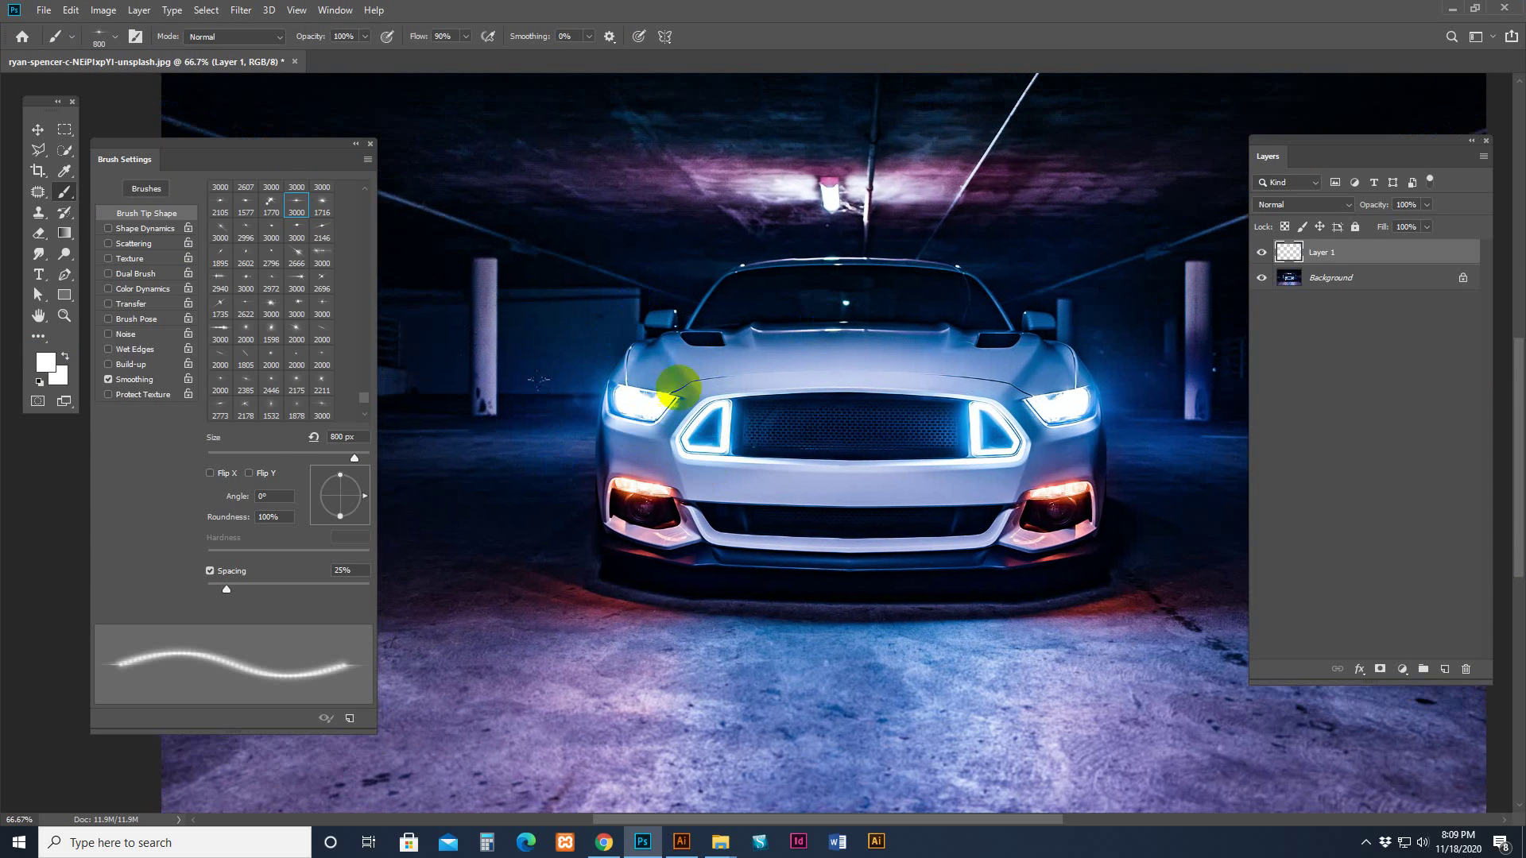
{"action": "left_click_drag", "start_coordinate": [715, 407], "coordinate": [725, 452]}
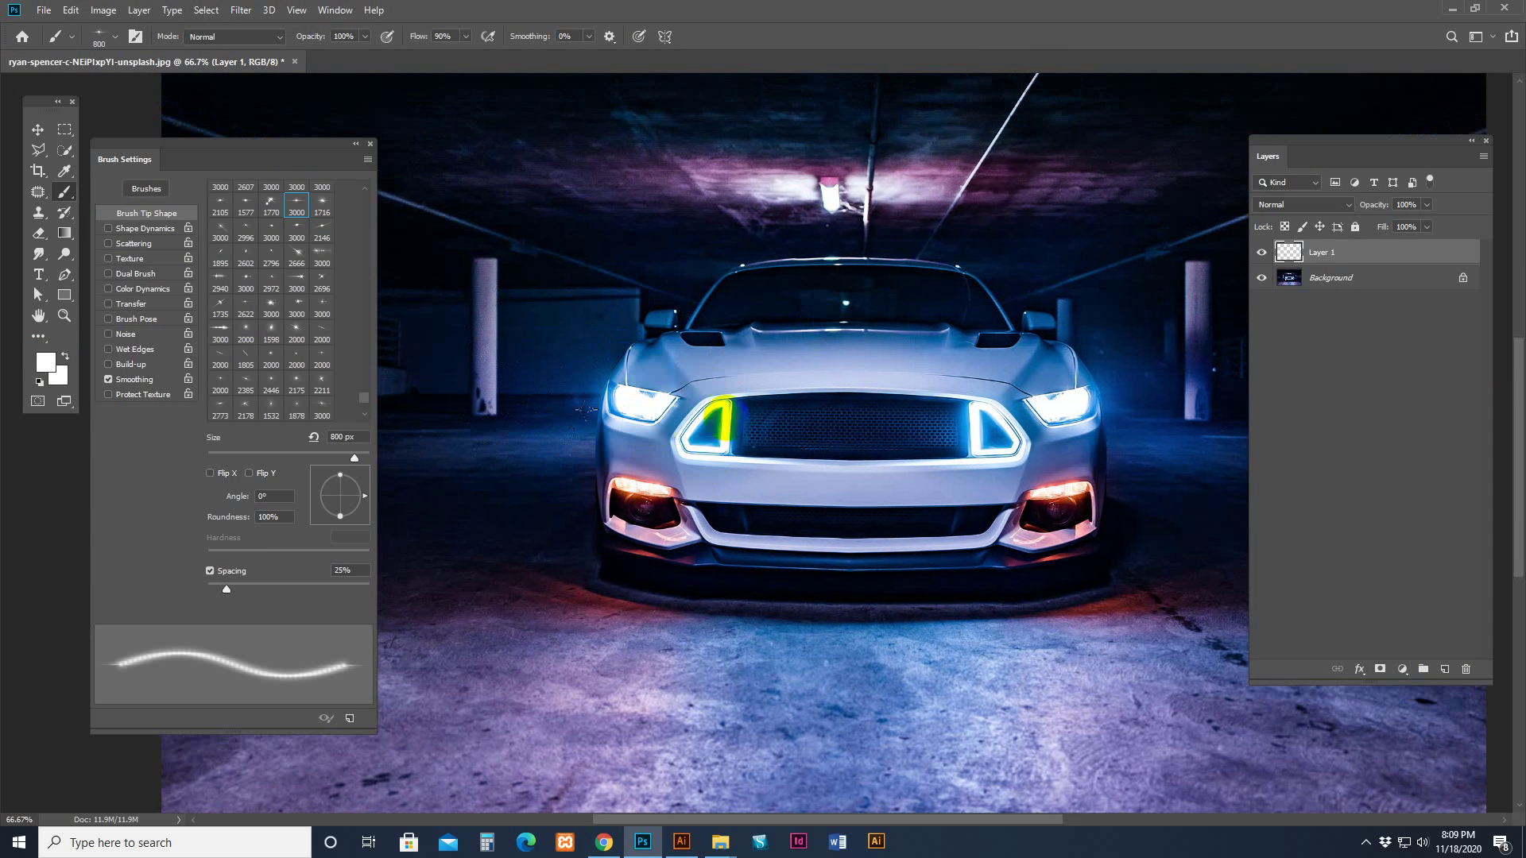
{"action": "left_click", "coordinate": [114, 35]}
{"action": "left_click", "coordinate": [296, 389]}
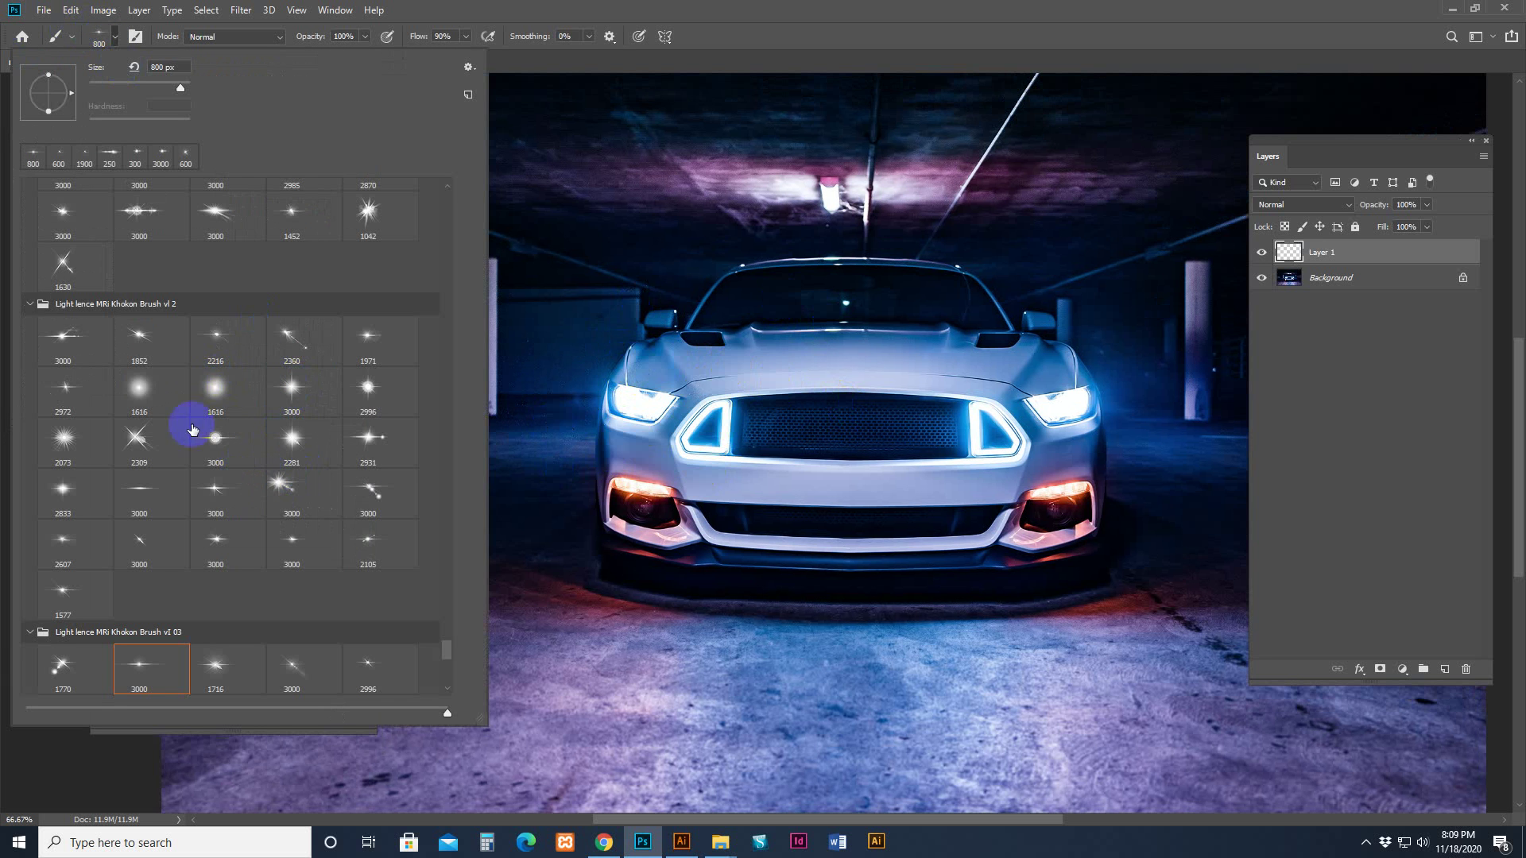
{"action": "scroll", "coordinate": [273, 505], "scroll_direction": "down", "scroll_amount": 3}
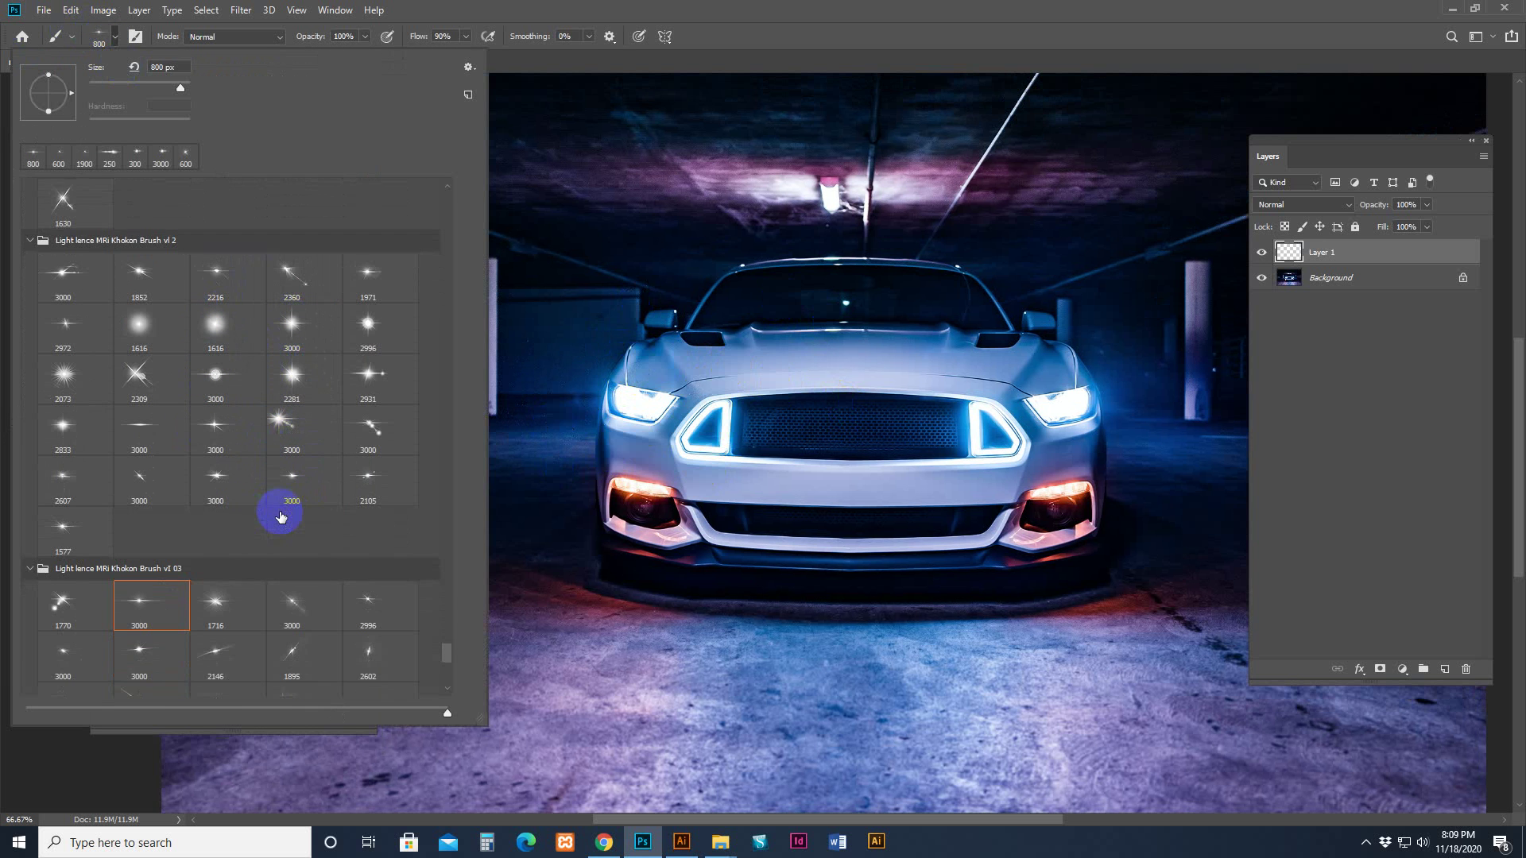
{"action": "scroll", "coordinate": [283, 517], "scroll_direction": "down", "scroll_amount": 5}
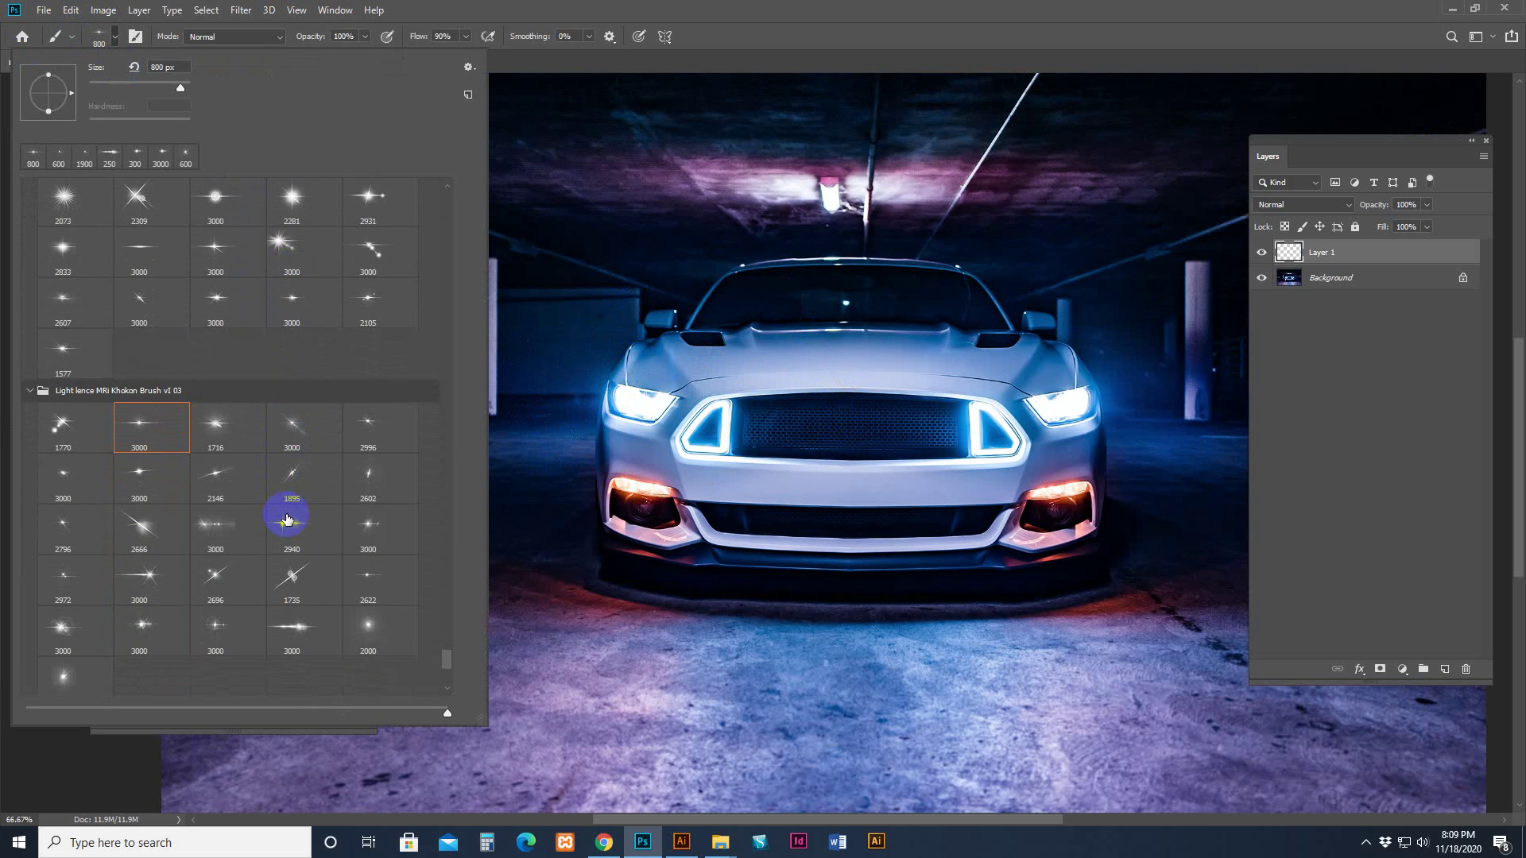
{"action": "scroll", "coordinate": [288, 520], "scroll_direction": "down", "scroll_amount": 2}
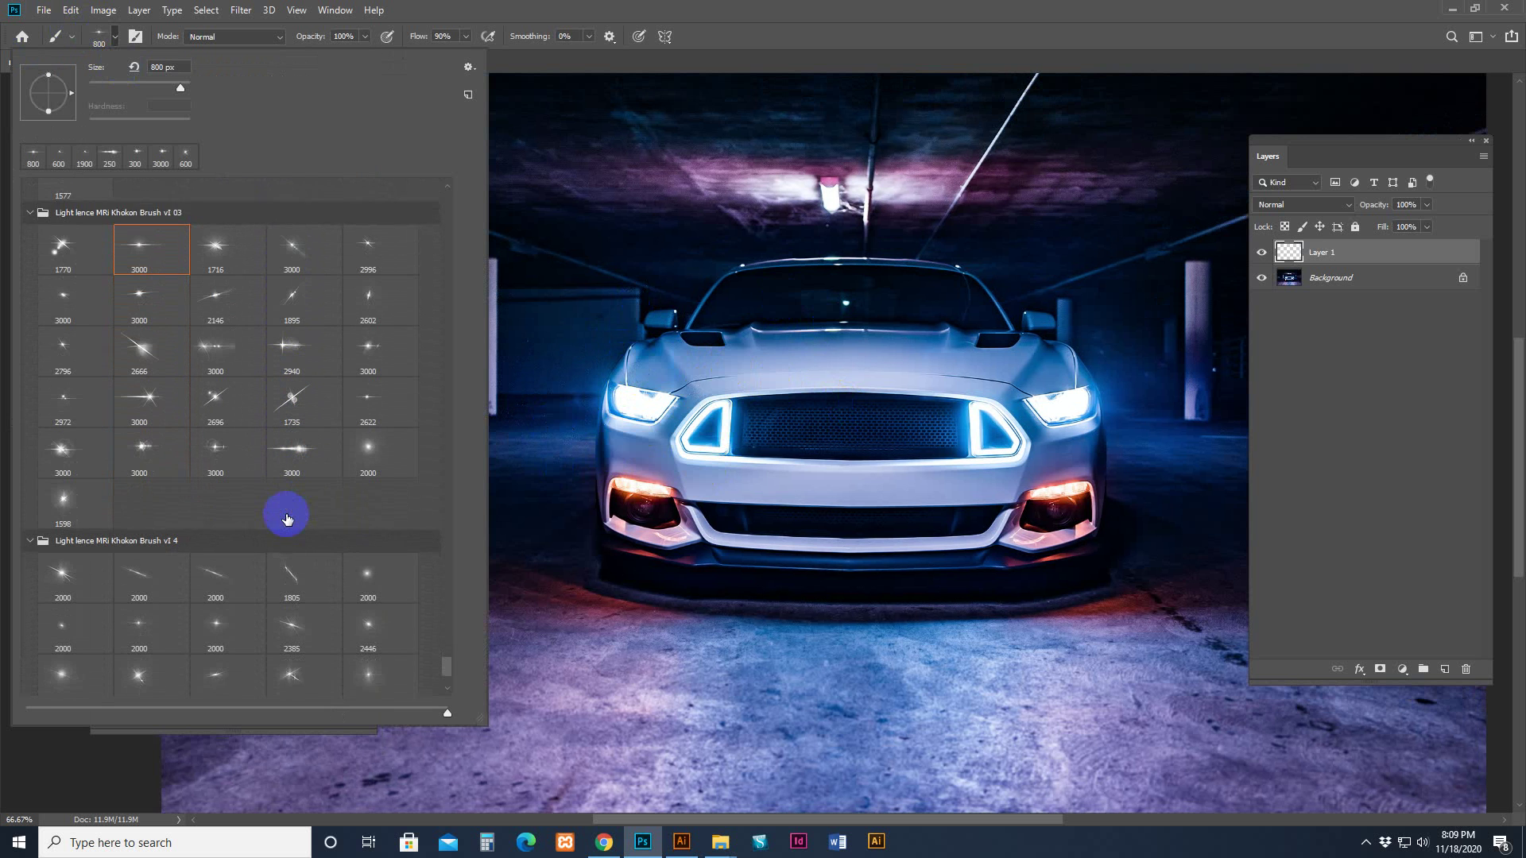
{"action": "scroll", "coordinate": [287, 519], "scroll_direction": "down", "scroll_amount": 5}
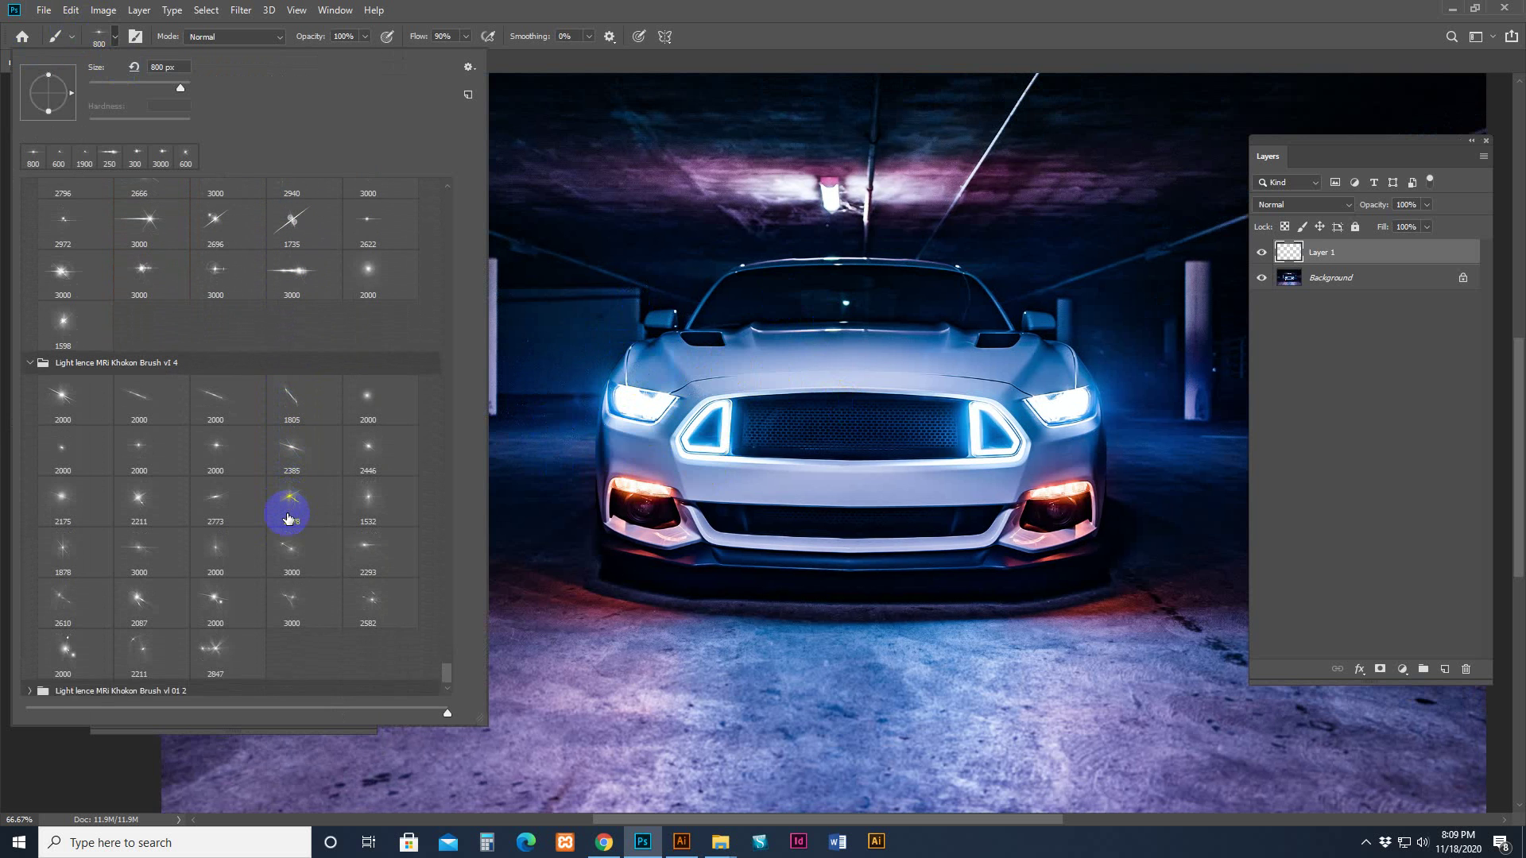
{"action": "scroll", "coordinate": [288, 519], "scroll_direction": "down", "scroll_amount": 1}
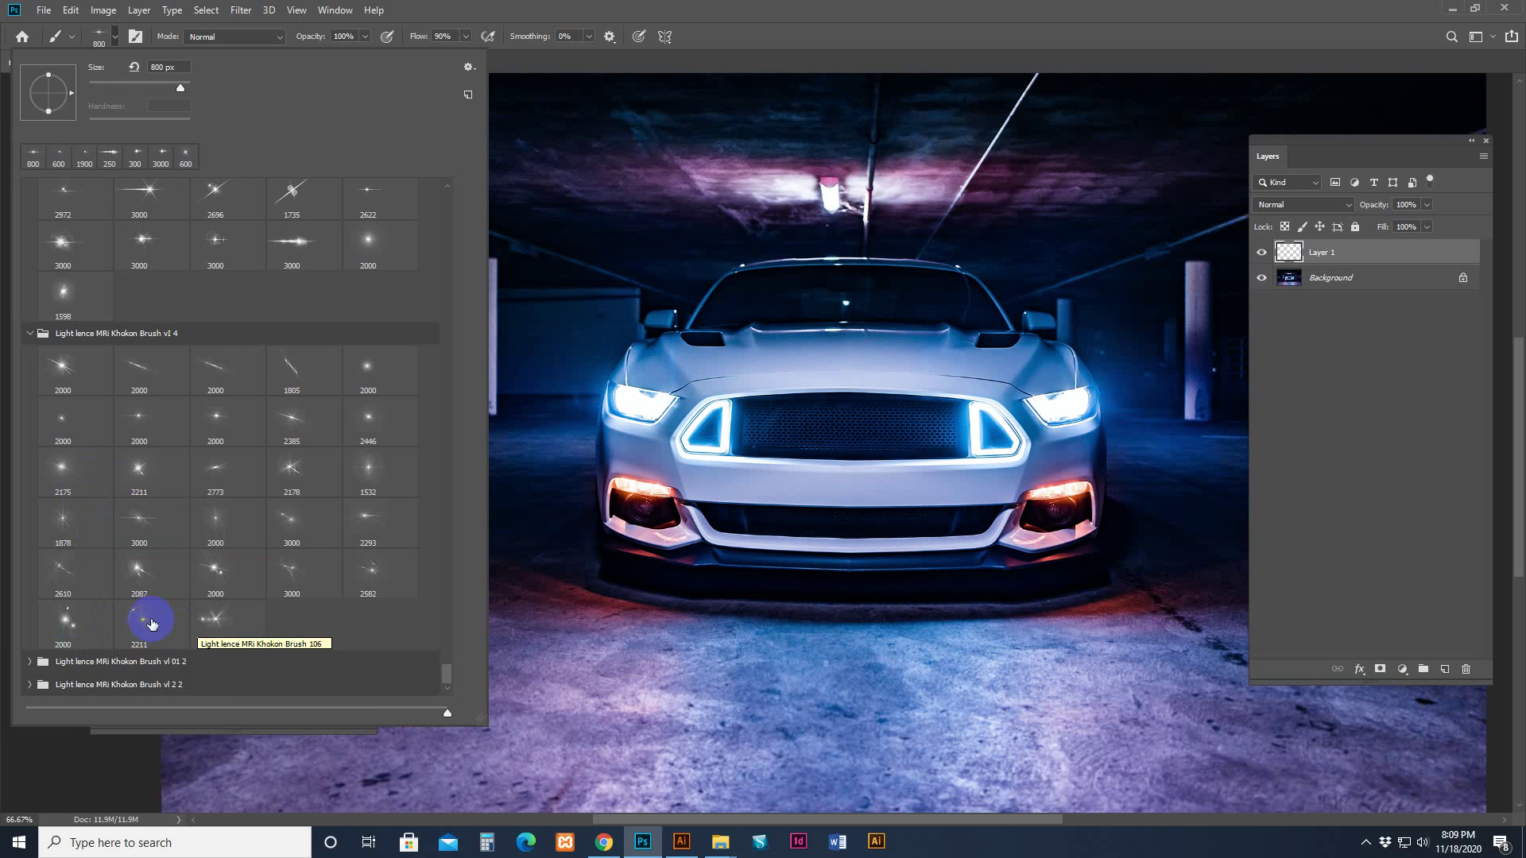
{"action": "scroll", "coordinate": [183, 421], "scroll_direction": "up", "scroll_amount": 4}
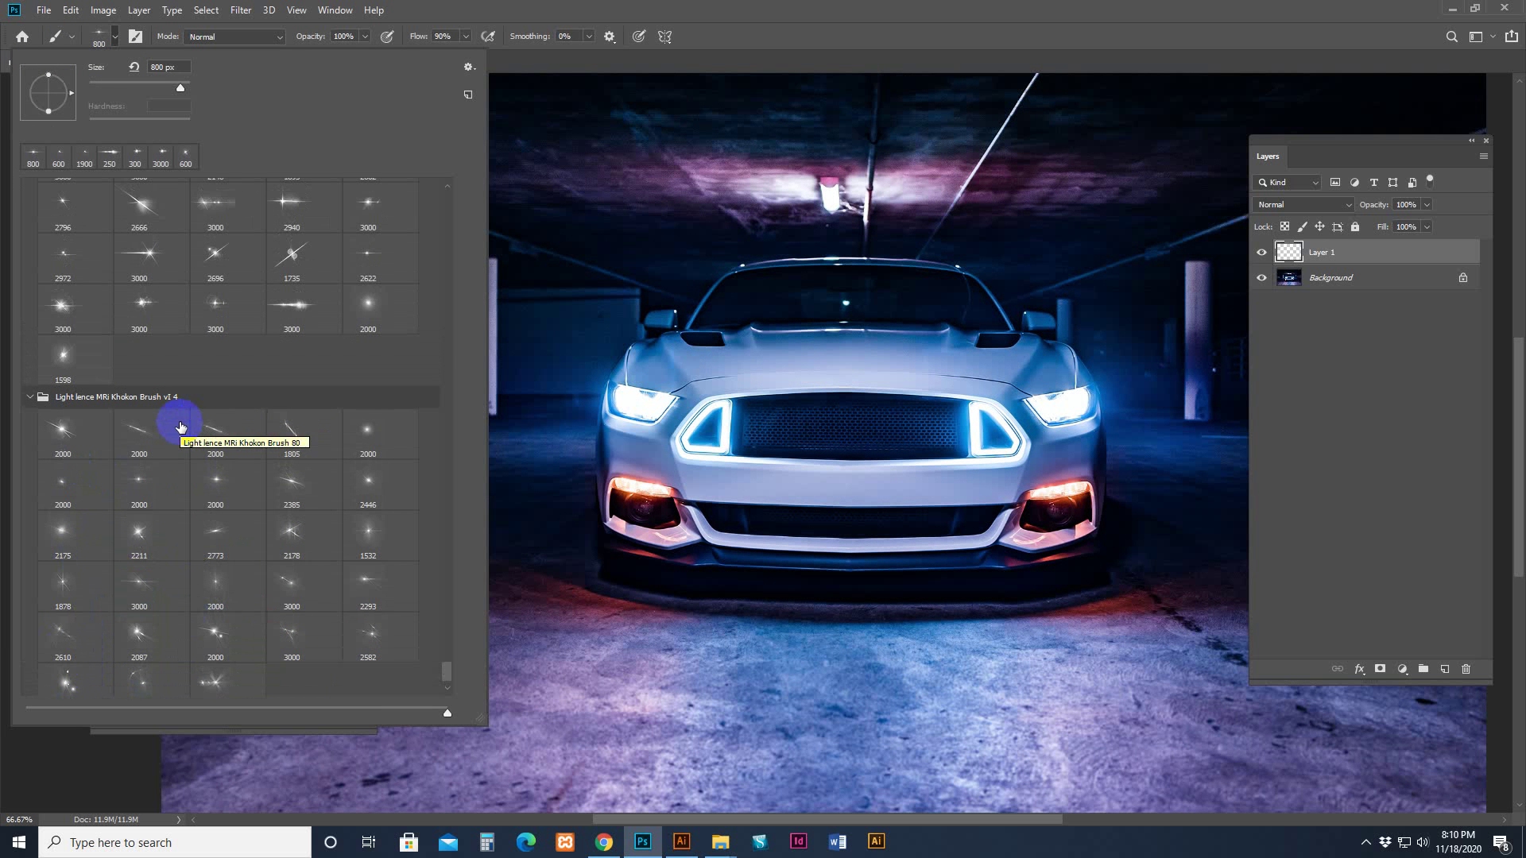
Select the 2000 px light-flare brush, test a stamp on the left headlight, and undo it.
{"action": "left_click", "coordinate": [365, 318]}
{"action": "left_click", "coordinate": [640, 425]}
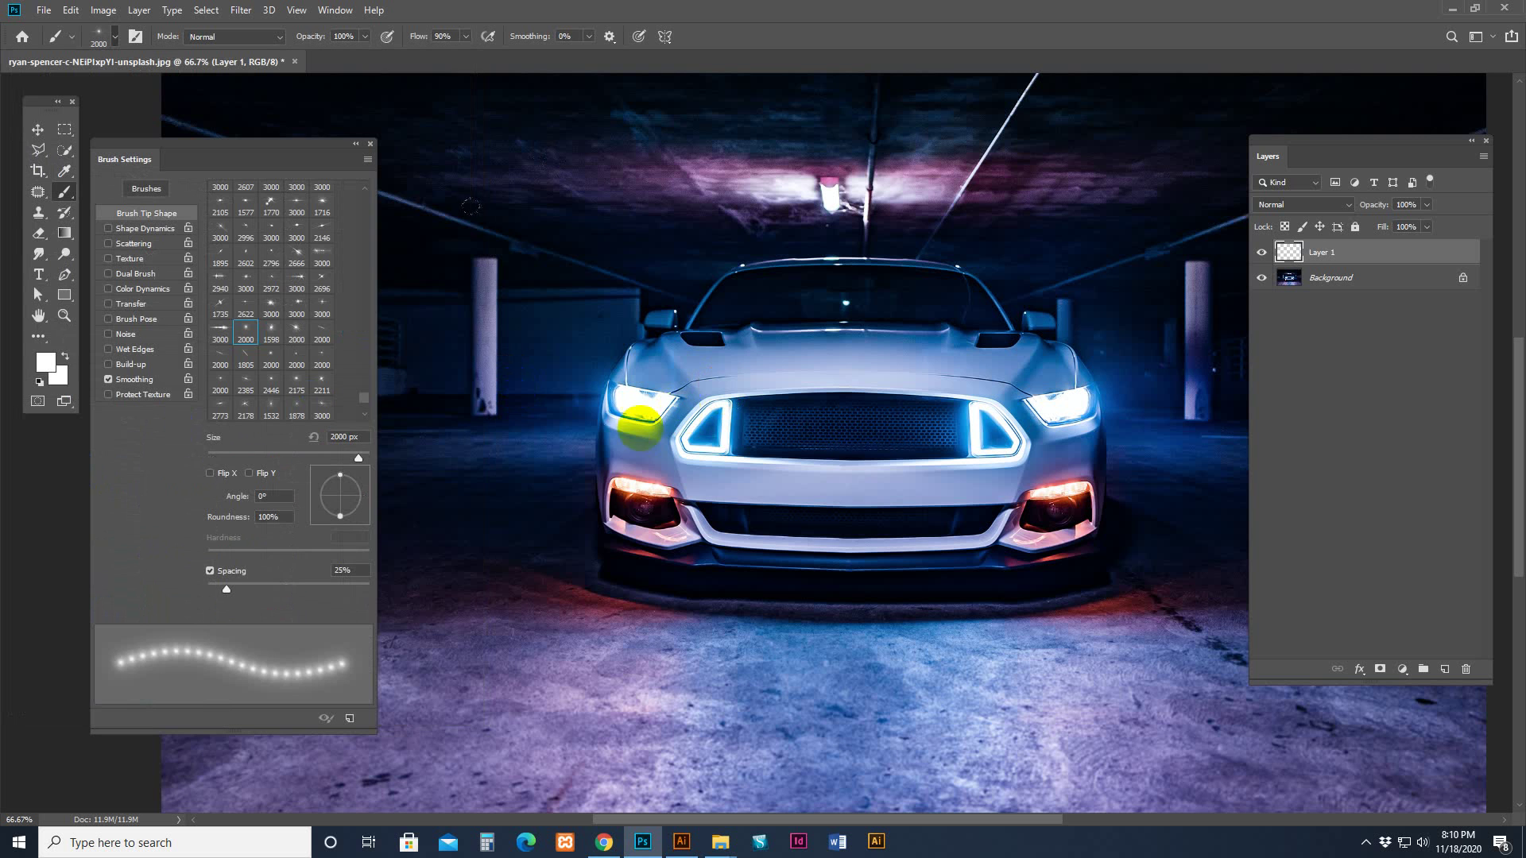
{"action": "left_click", "coordinate": [639, 428]}
{"action": "key", "text": "ctrl+z"}
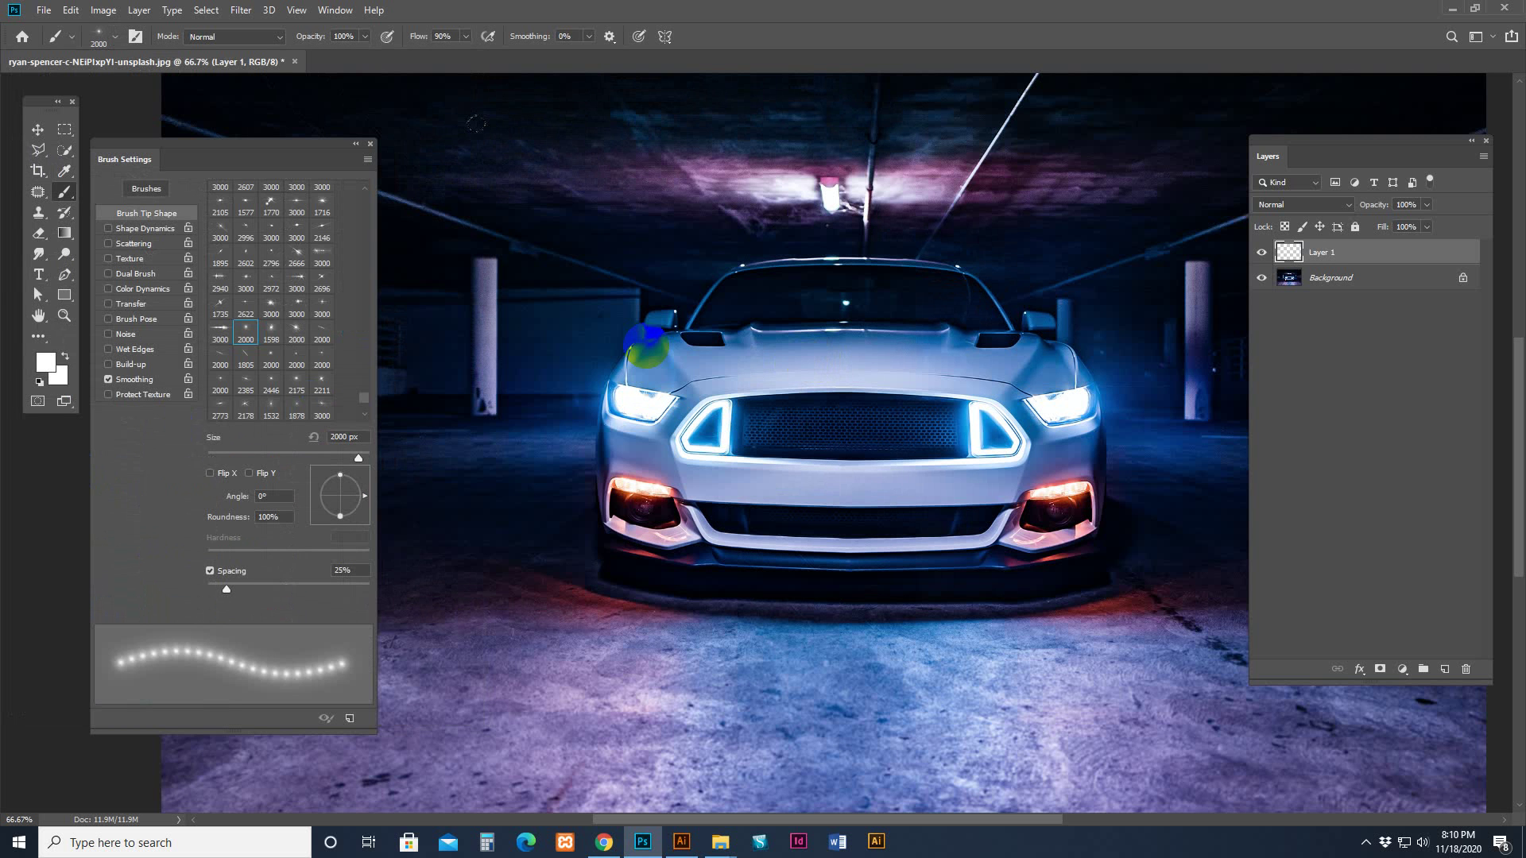
Set the foreground to vivid blue and paint a soft glow over the left headlight.
{"action": "left_click", "coordinate": [49, 364]}
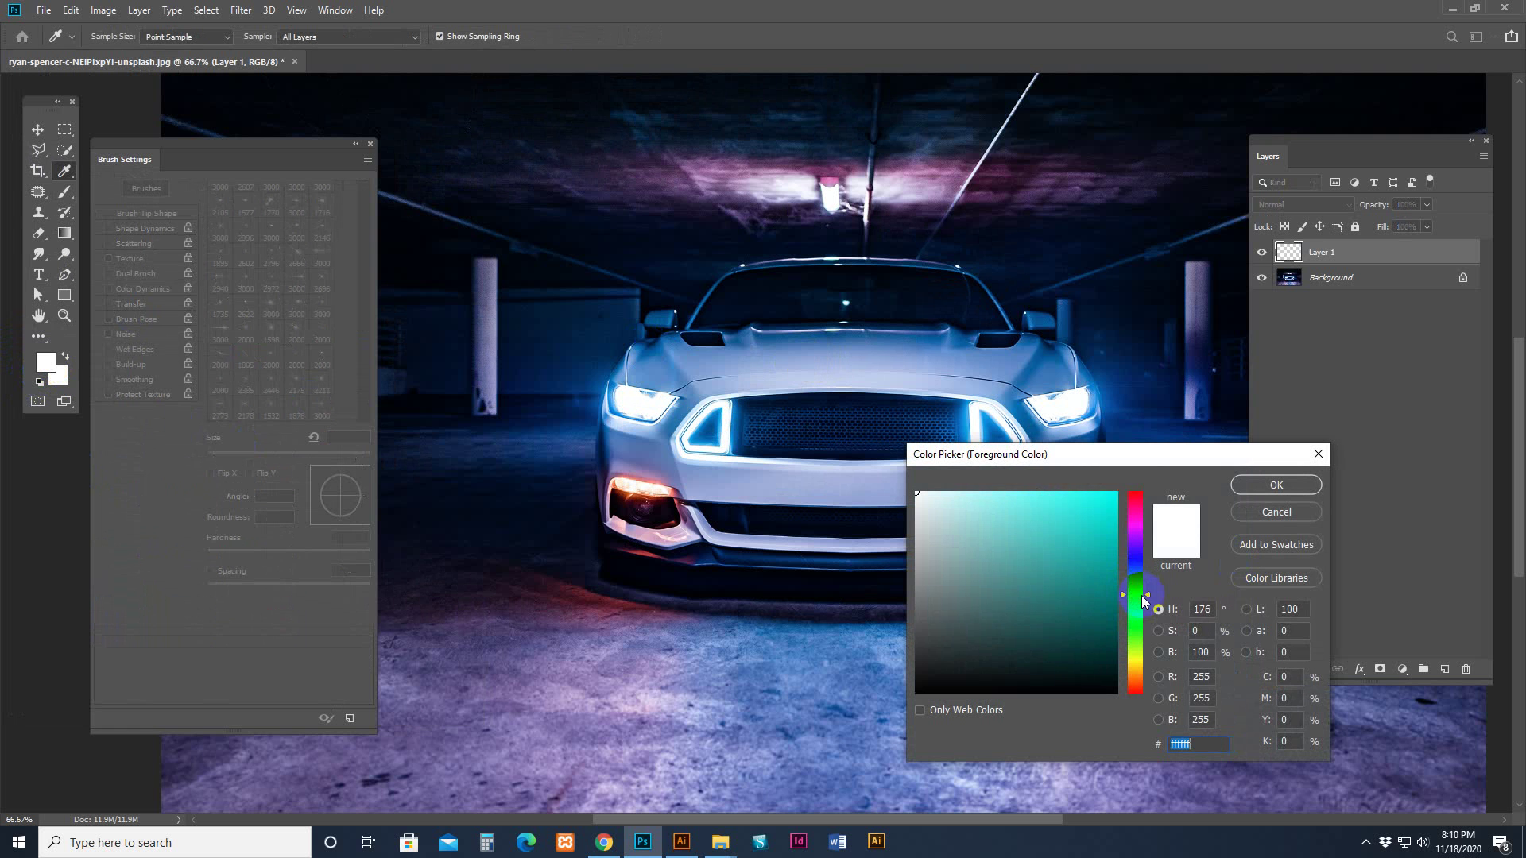
{"action": "left_click", "coordinate": [1115, 494]}
{"action": "left_click", "coordinate": [1140, 591]}
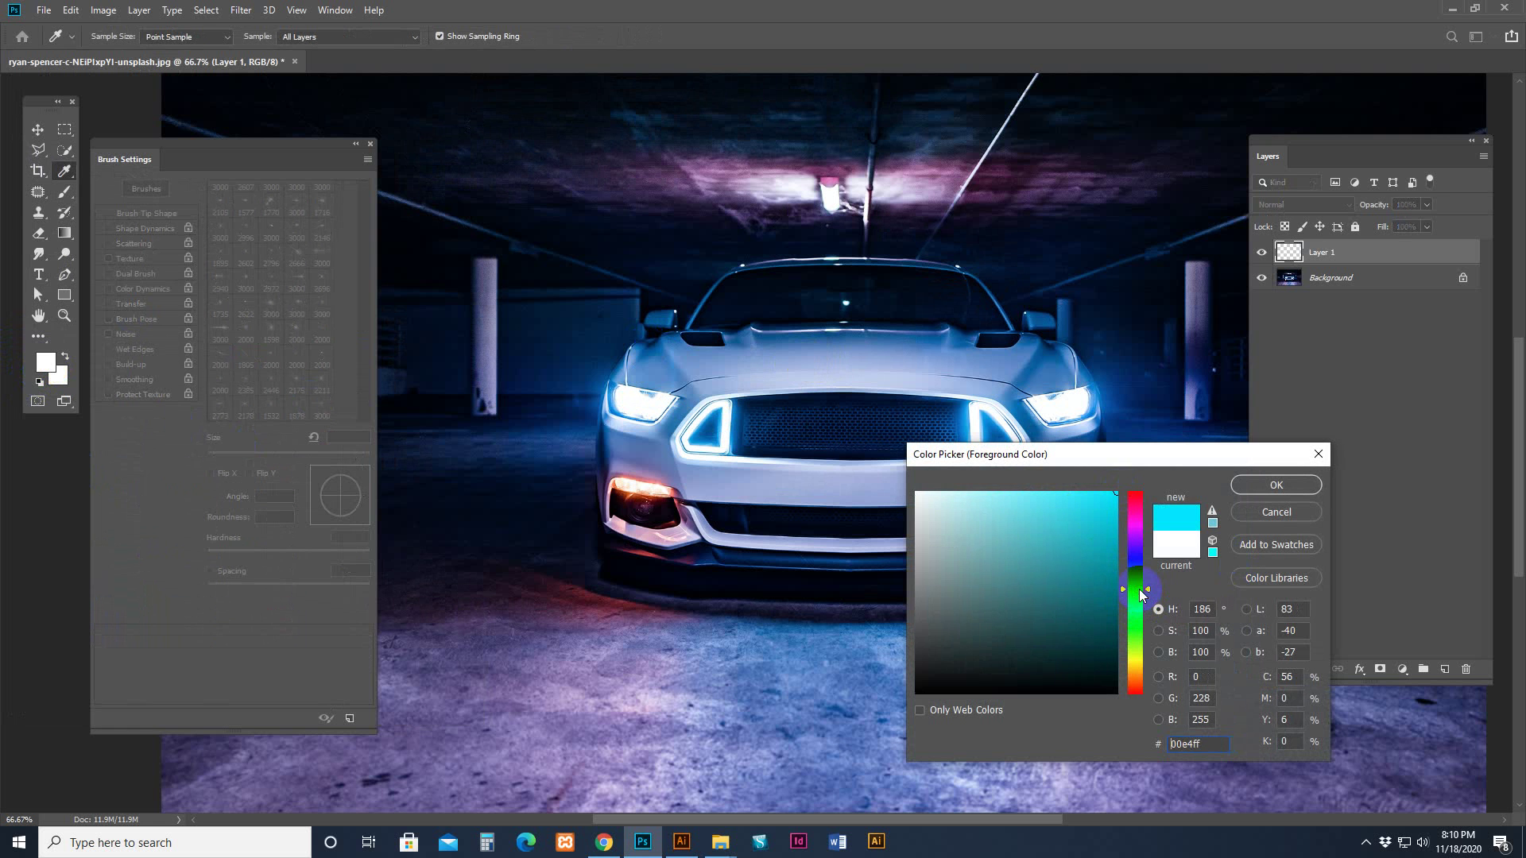
{"action": "left_click_drag", "start_coordinate": [1140, 595], "coordinate": [1140, 581]}
{"action": "left_click", "coordinate": [1117, 492]}
{"action": "left_click", "coordinate": [1276, 485]}
{"action": "key", "text": "b"}
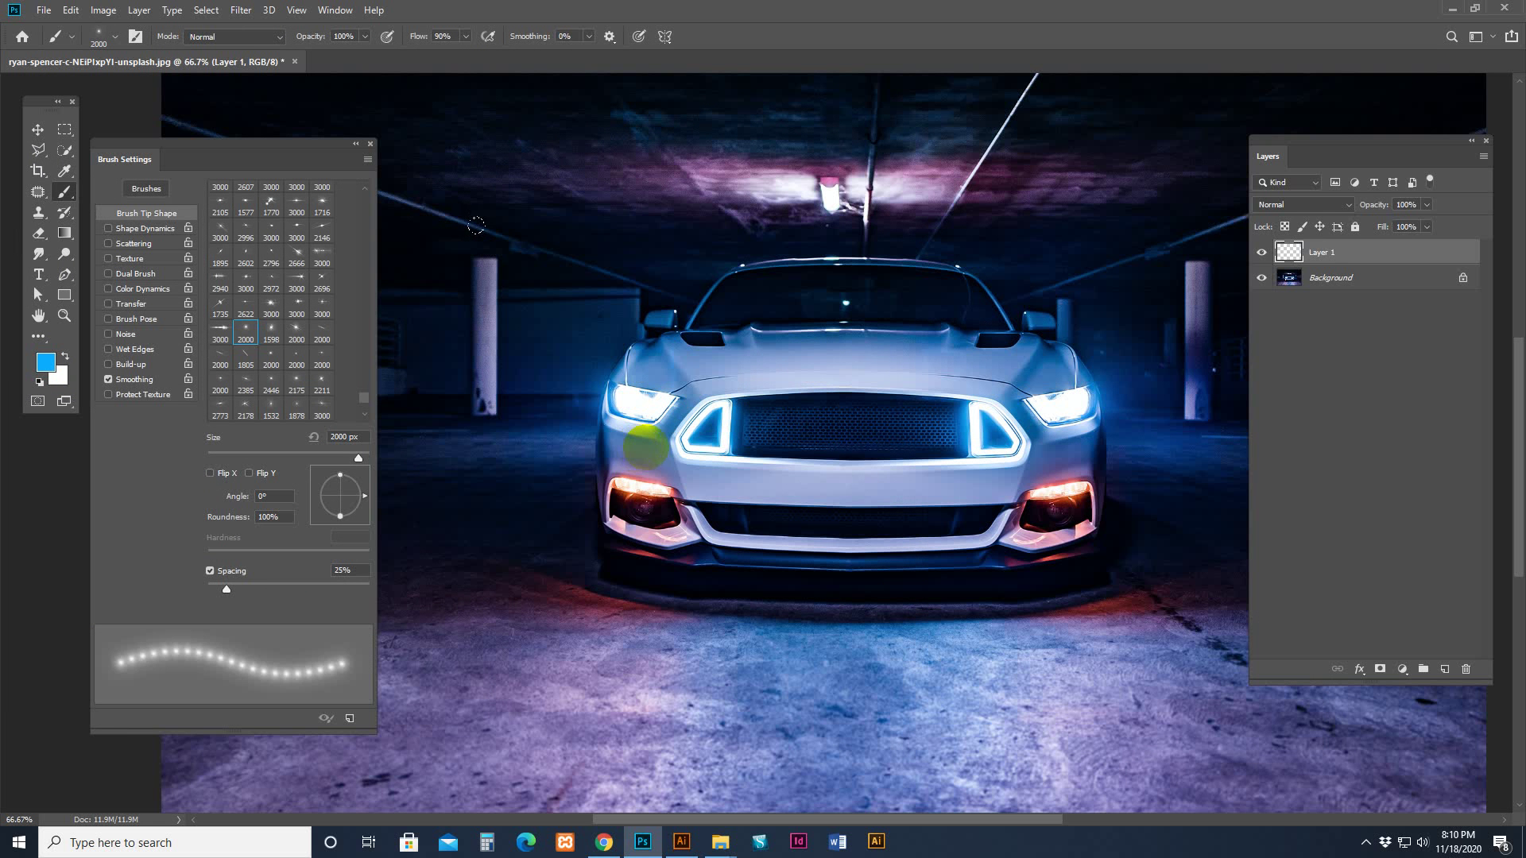
{"action": "left_click", "coordinate": [647, 448]}
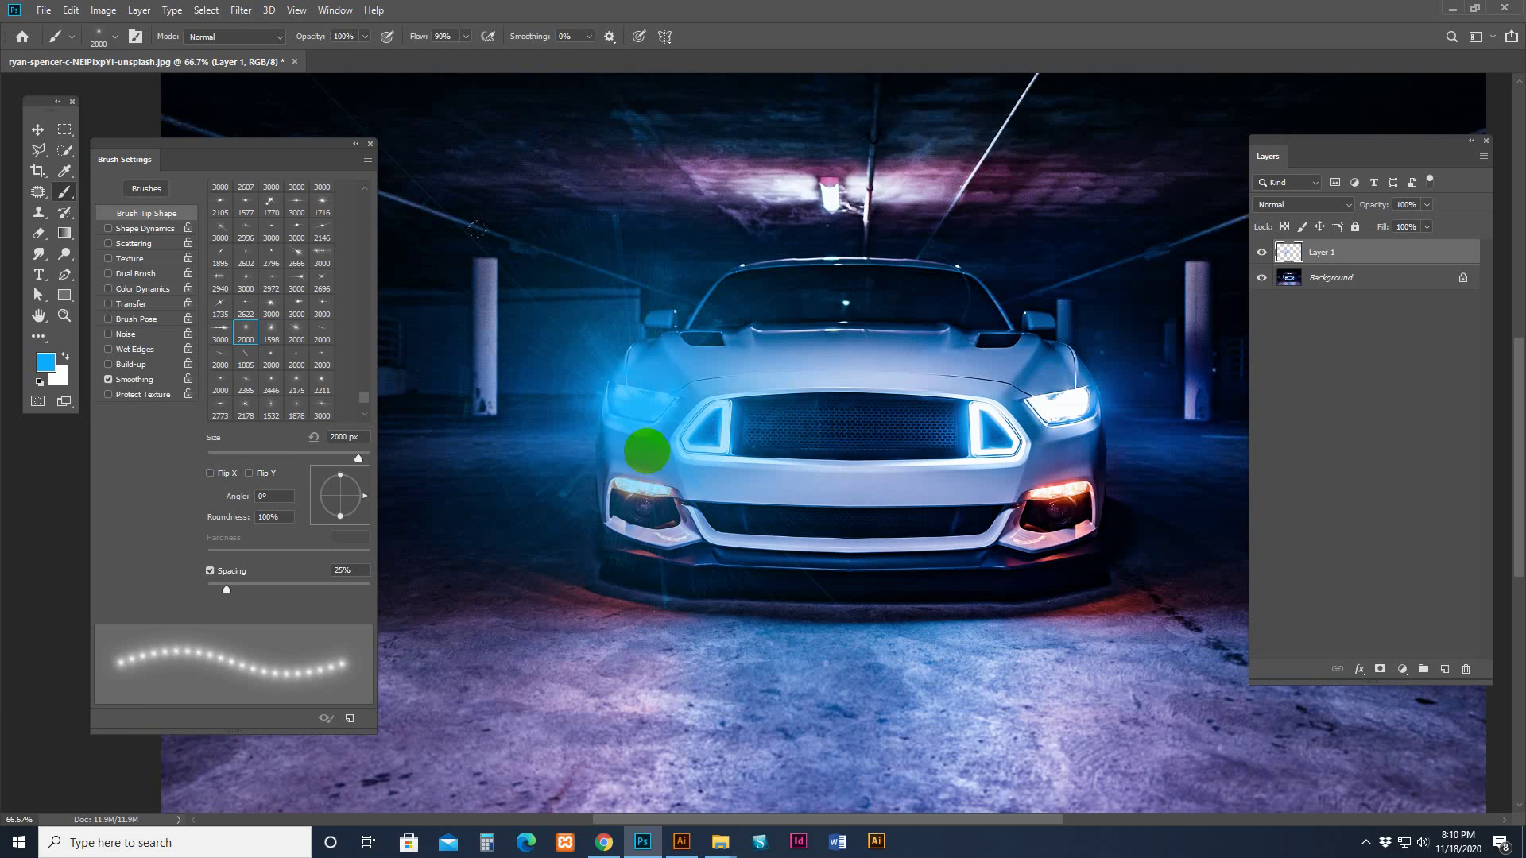
Change the foreground to light blue 76d3ff and return to the Brush tool.
{"action": "left_click", "coordinate": [45, 362]}
{"action": "left_click", "coordinate": [1079, 524]}
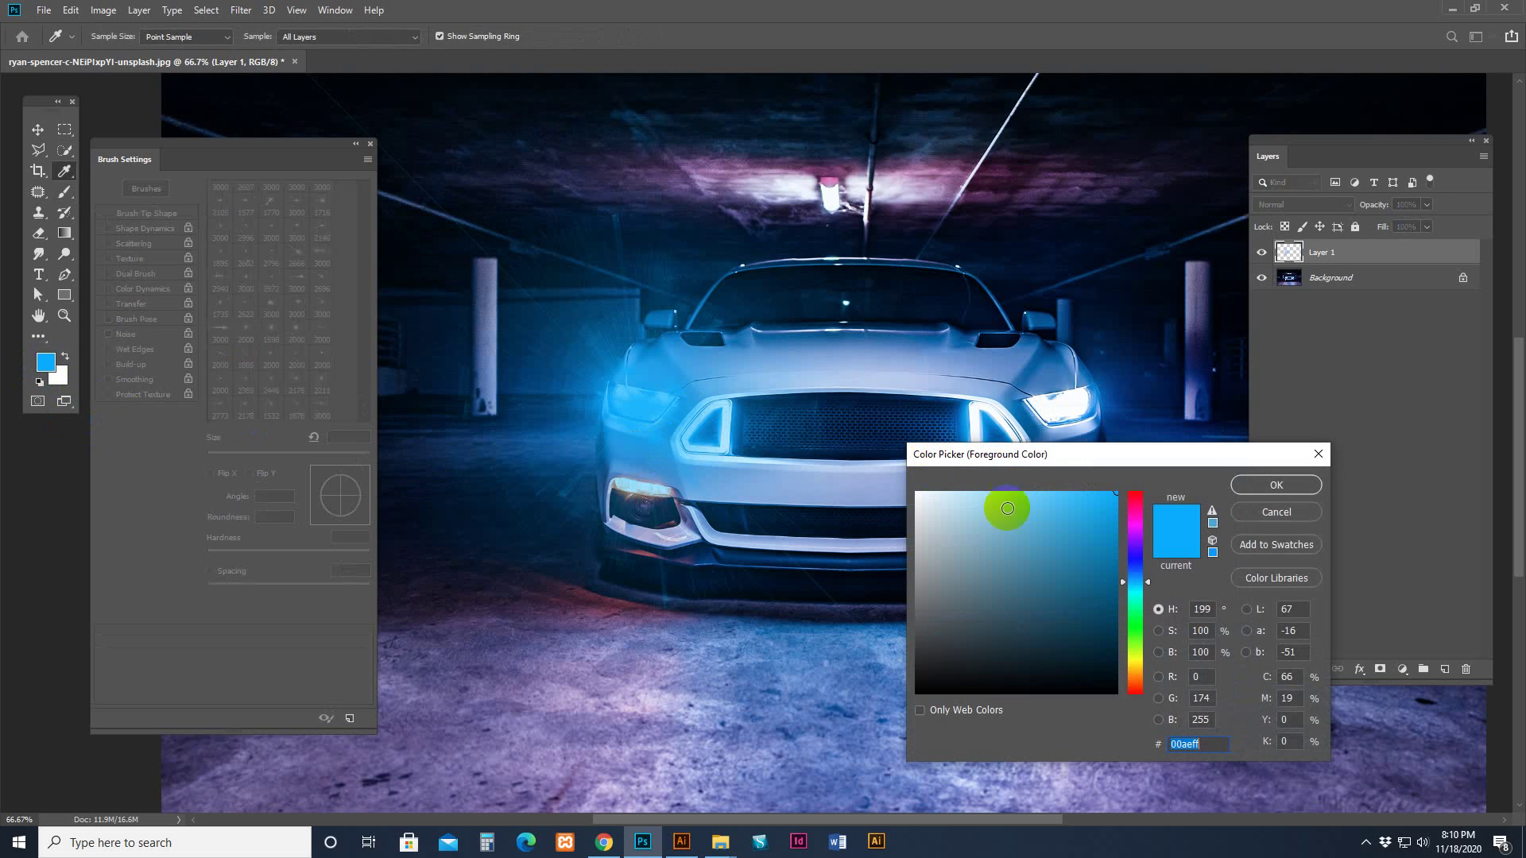
{"action": "left_click_drag", "start_coordinate": [1079, 524], "coordinate": [1029, 493]}
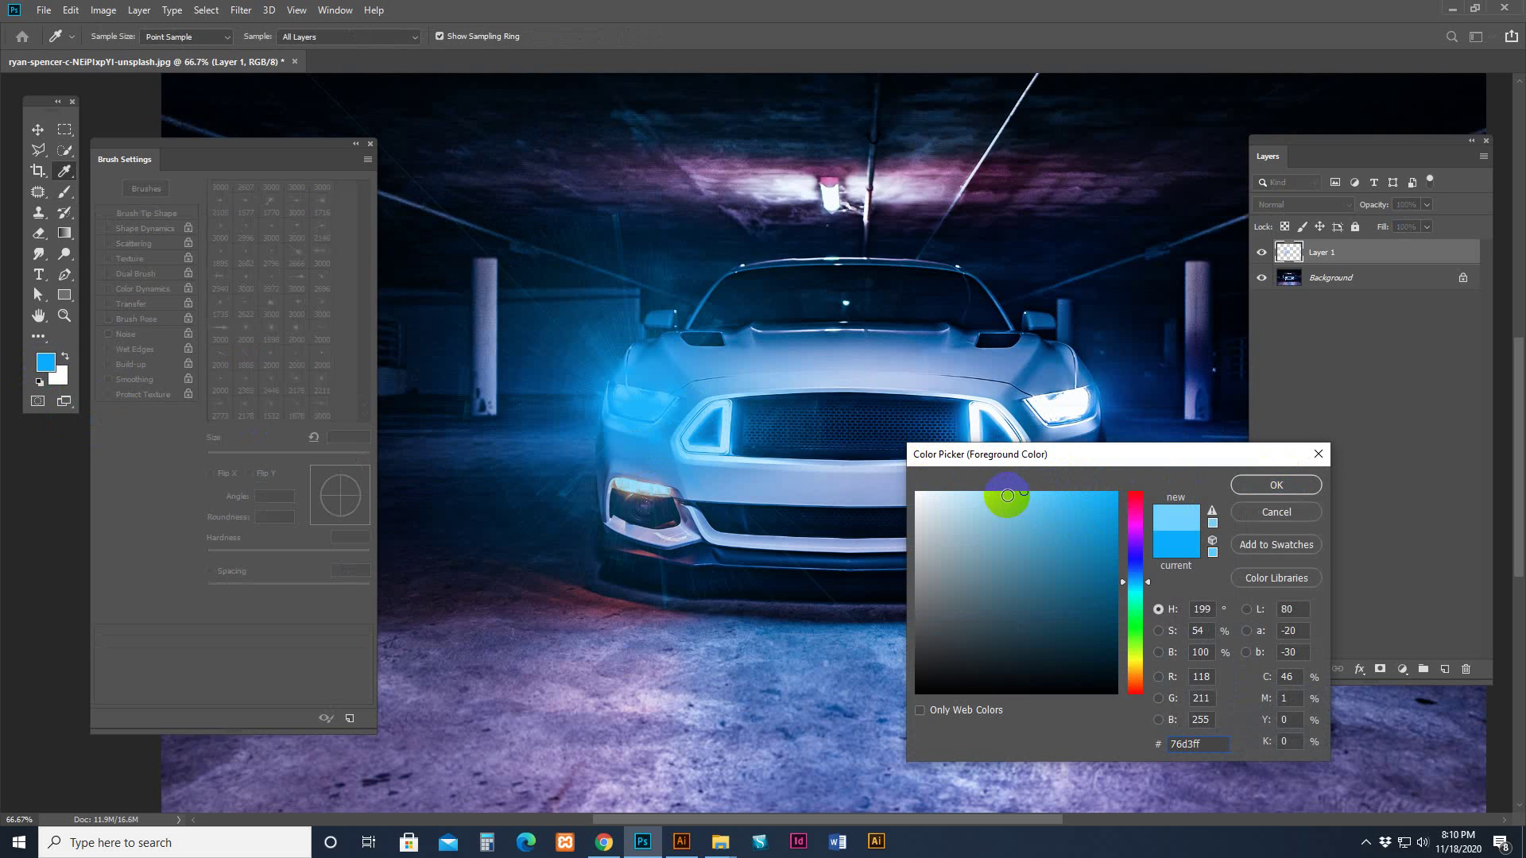
{"action": "left_click", "coordinate": [1258, 488]}
{"action": "key", "text": "b"}
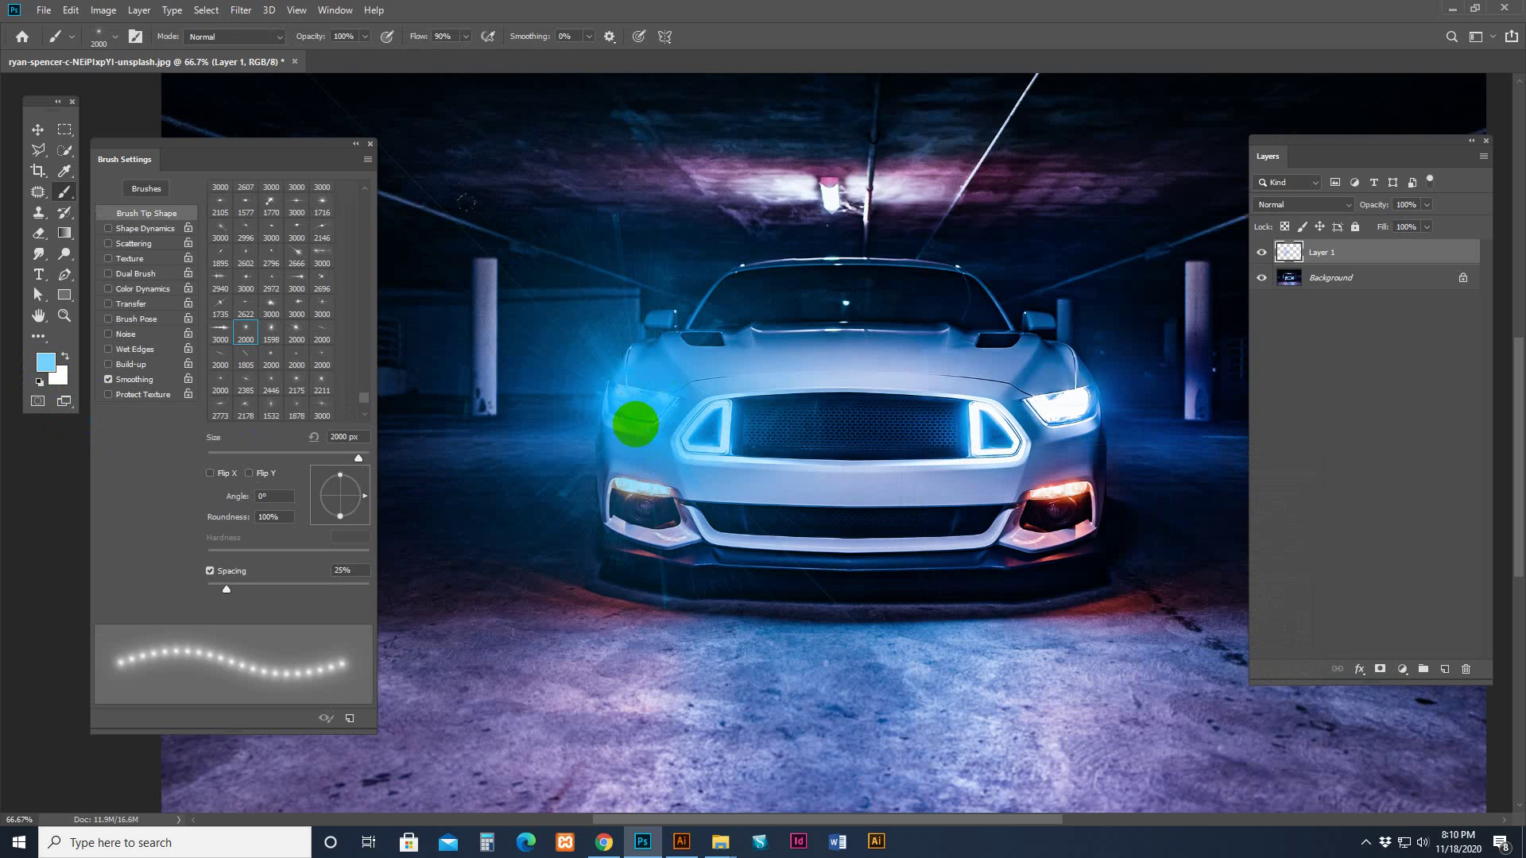
Reduce the brush to about 800 px and dab light blue on the left headlight.
{"action": "left_click", "coordinate": [115, 36]}
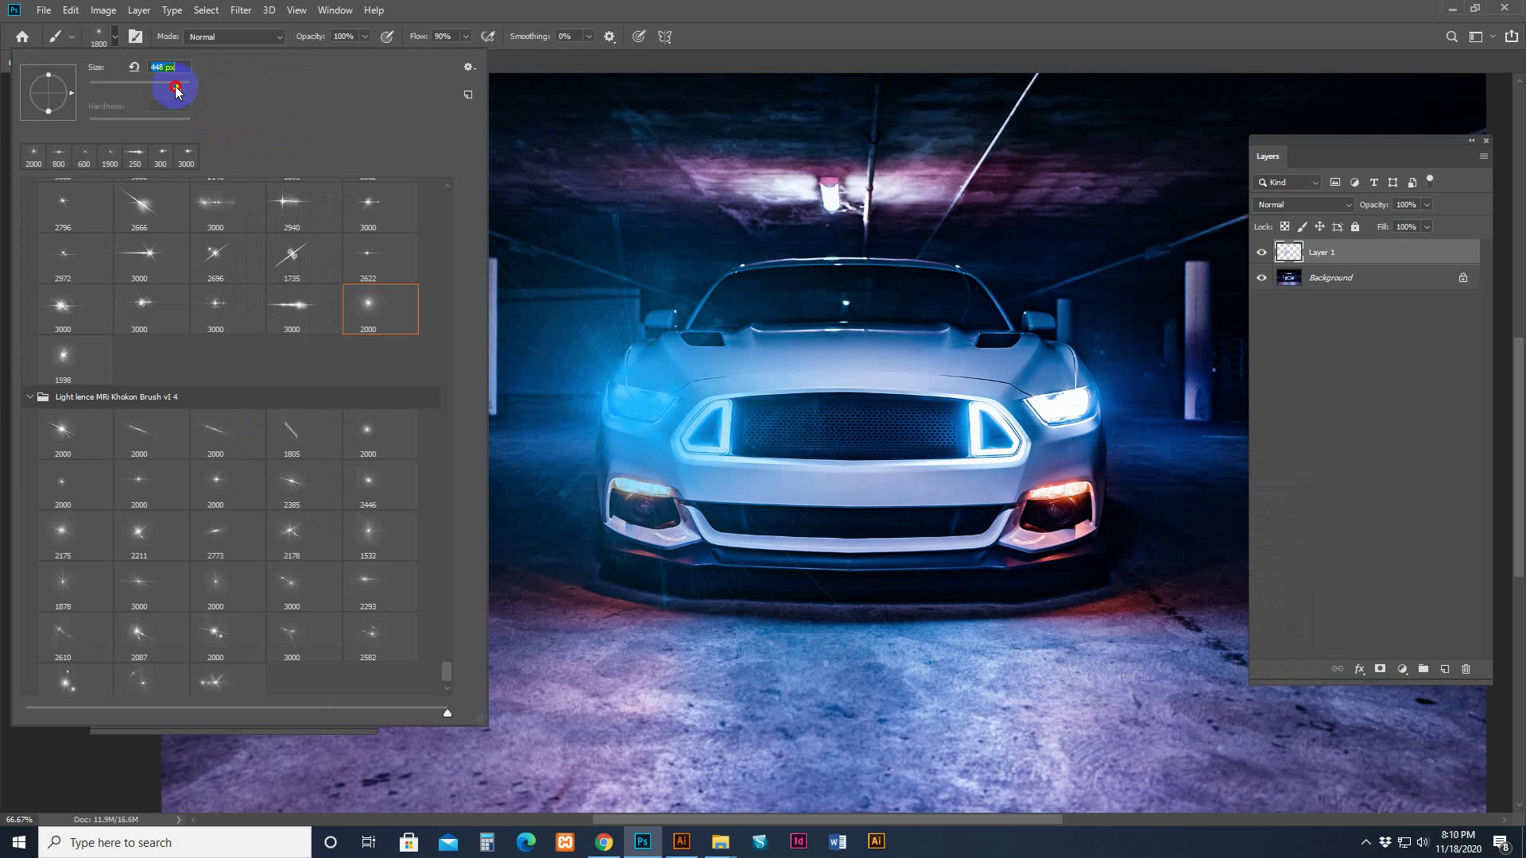
{"action": "left_click", "coordinate": [699, 295]}
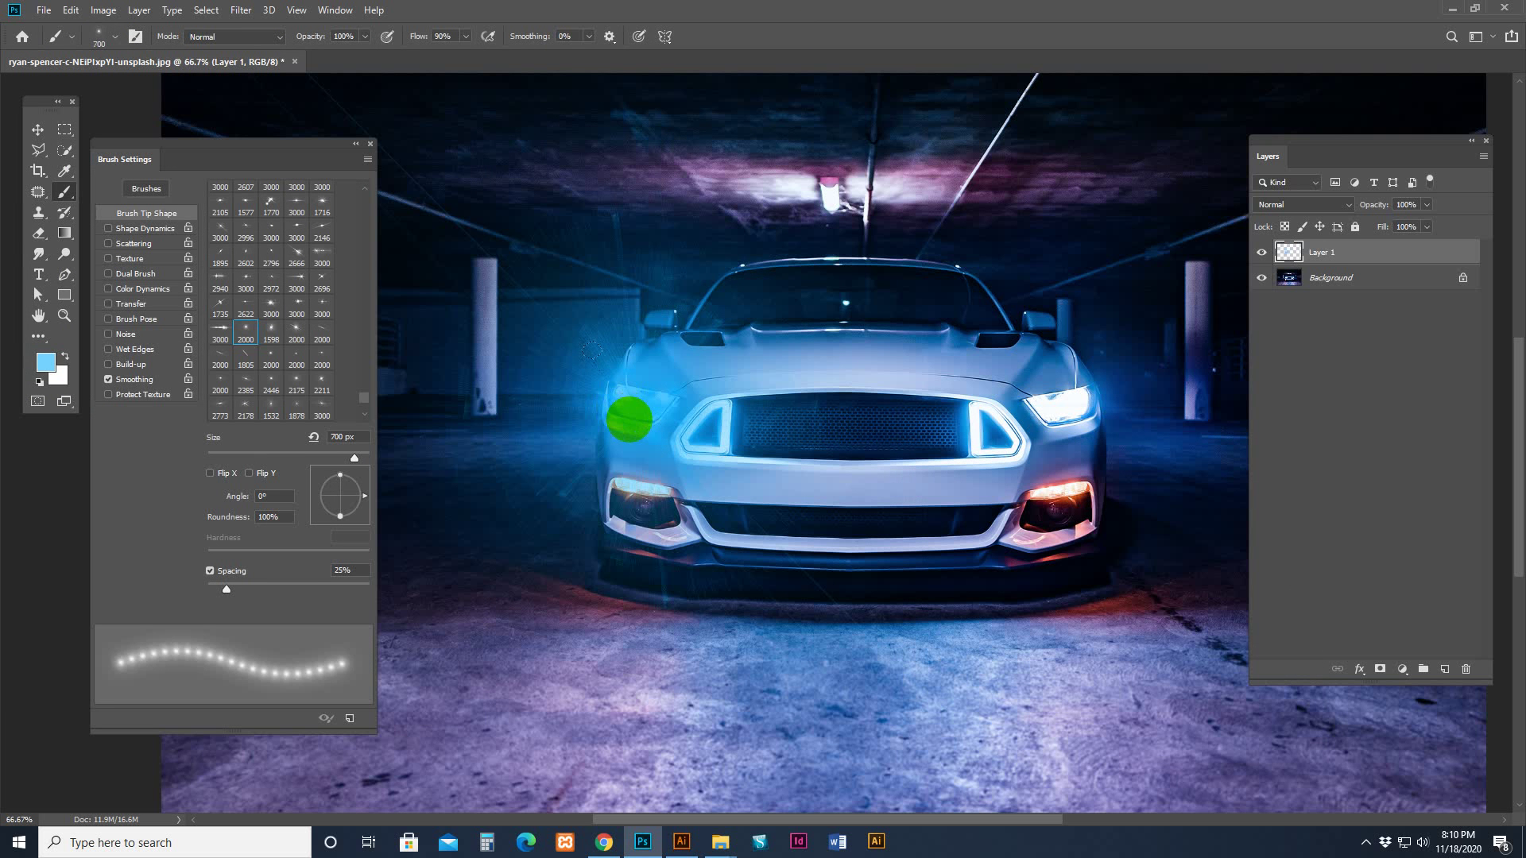
{"action": "left_click", "coordinate": [629, 419]}
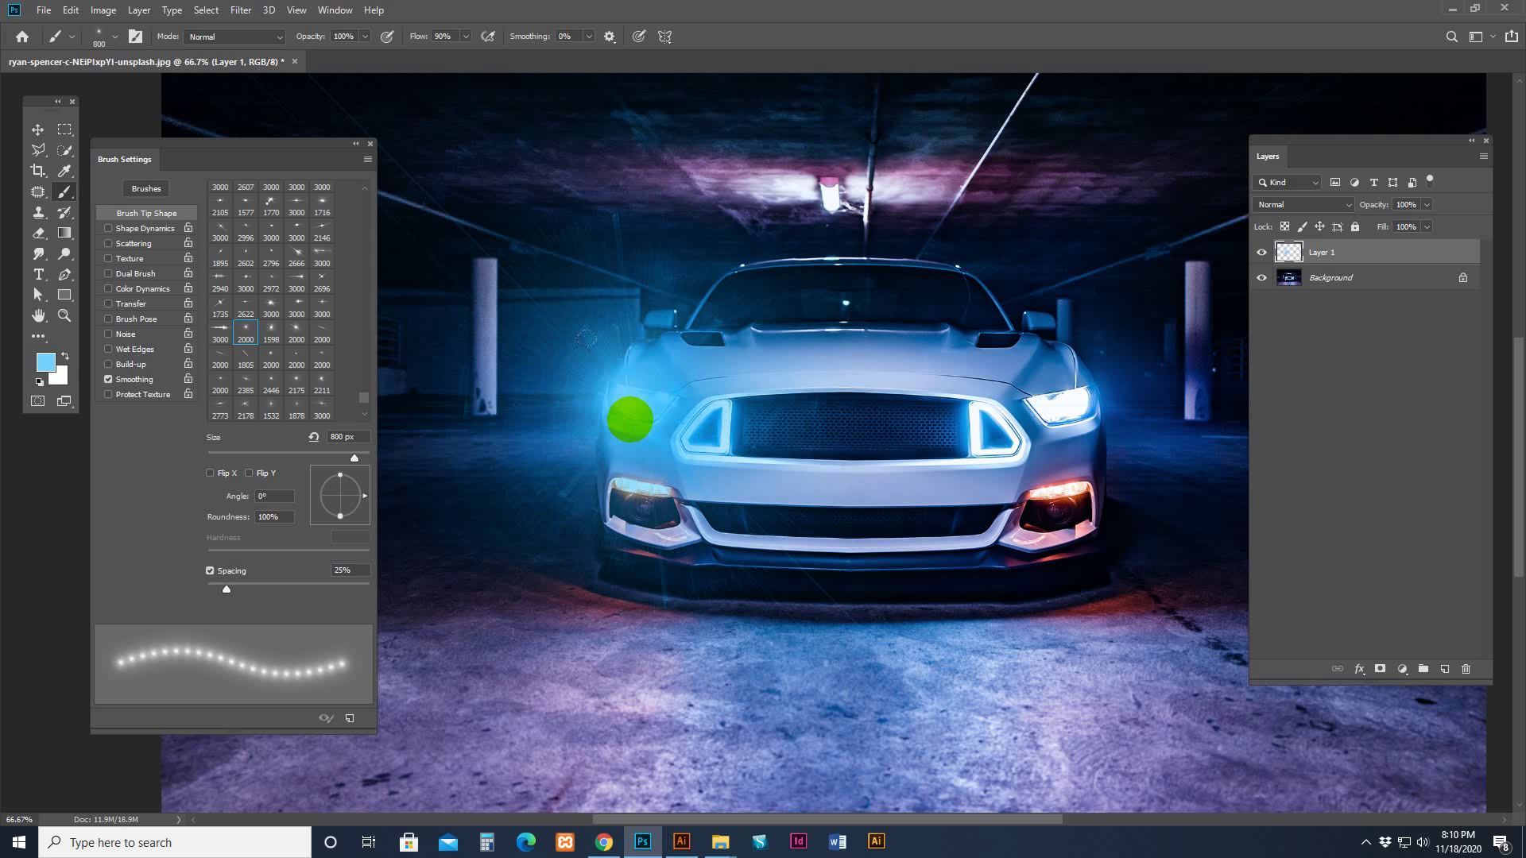
{"action": "key", "text": "ctrl+z"}
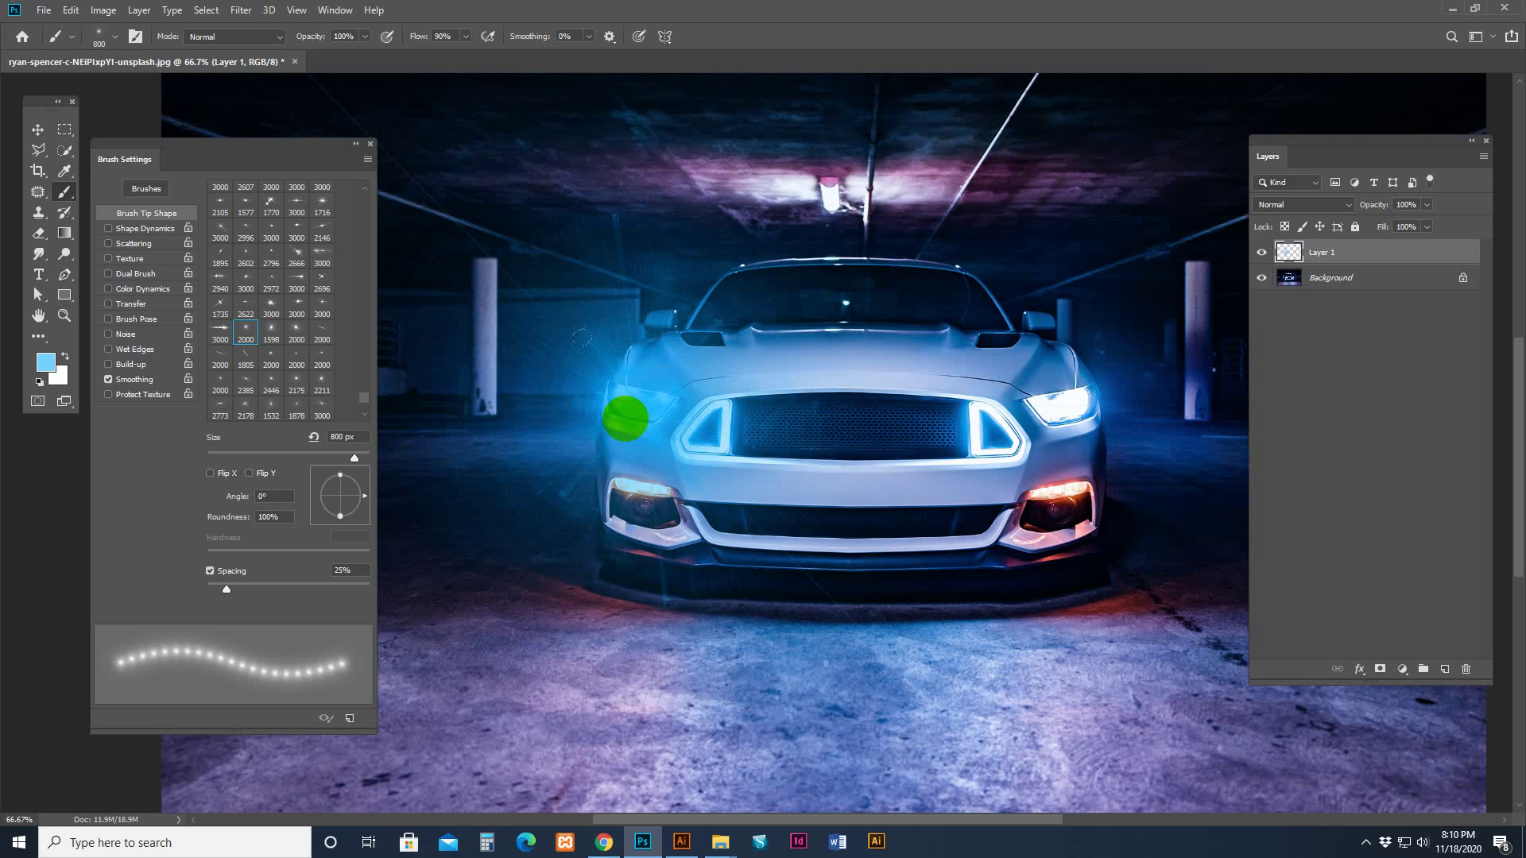
{"action": "left_click", "coordinate": [626, 419]}
Switch the foreground to white and paint a white flare dab on the left headlight.
{"action": "left_click", "coordinate": [46, 363]}
{"action": "left_click", "coordinate": [918, 494]}
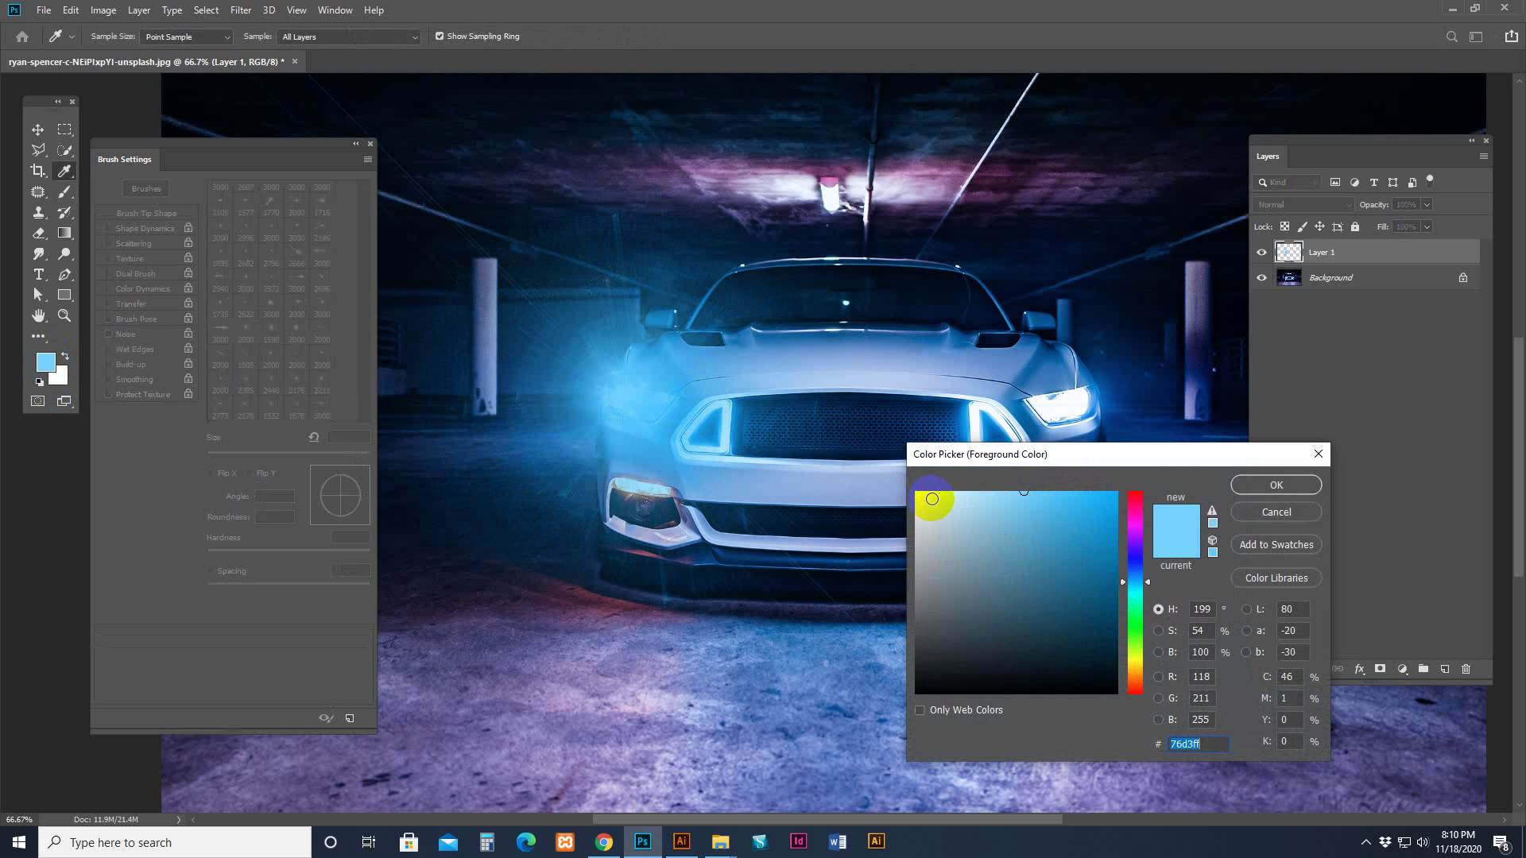
{"action": "left_click", "coordinate": [1277, 486]}
{"action": "key", "text": "b"}
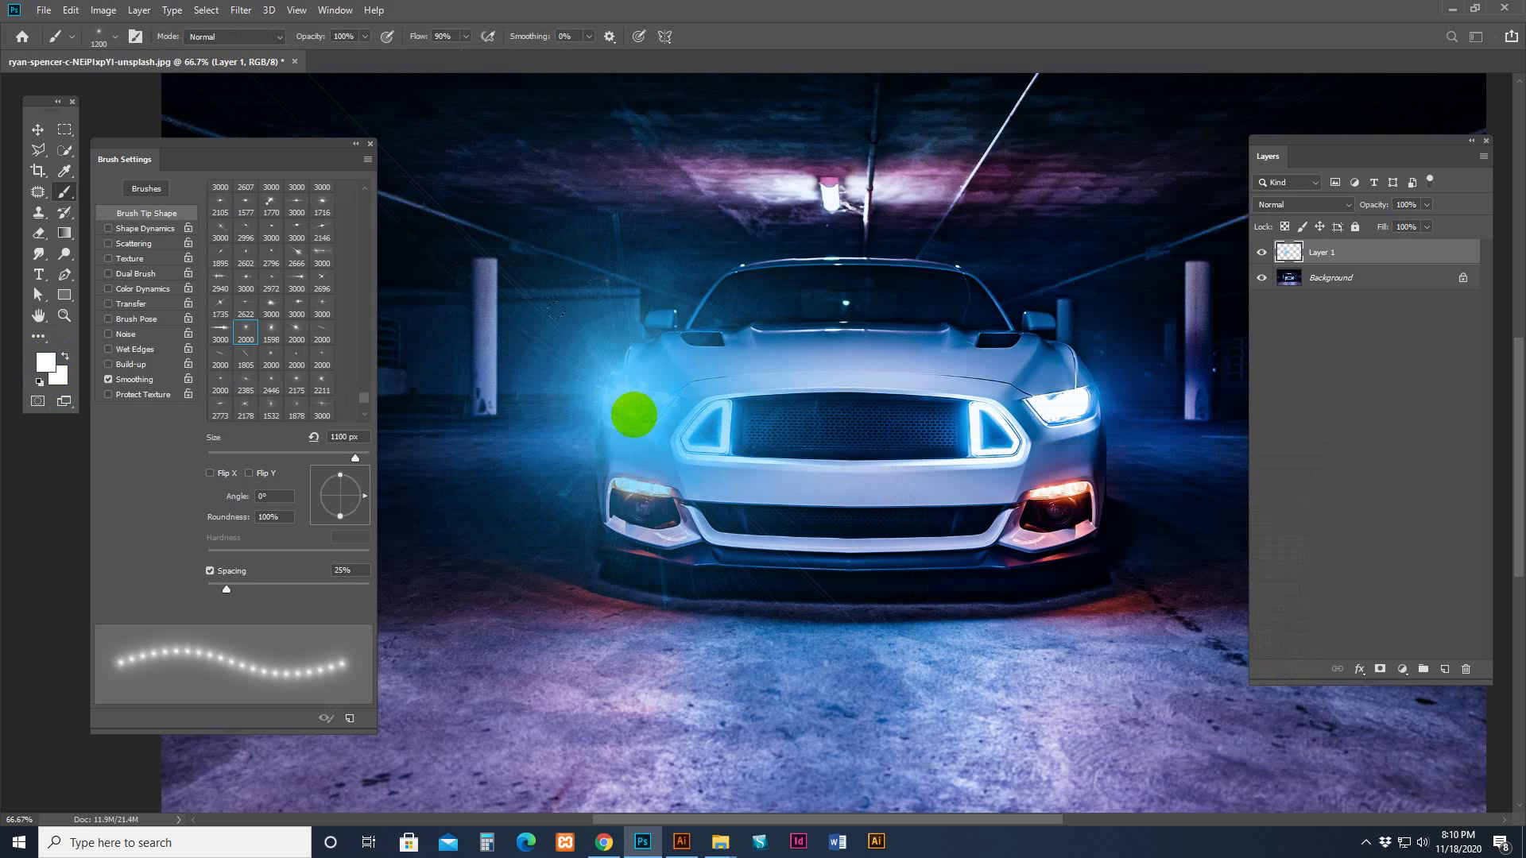
{"action": "left_click", "coordinate": [625, 406]}
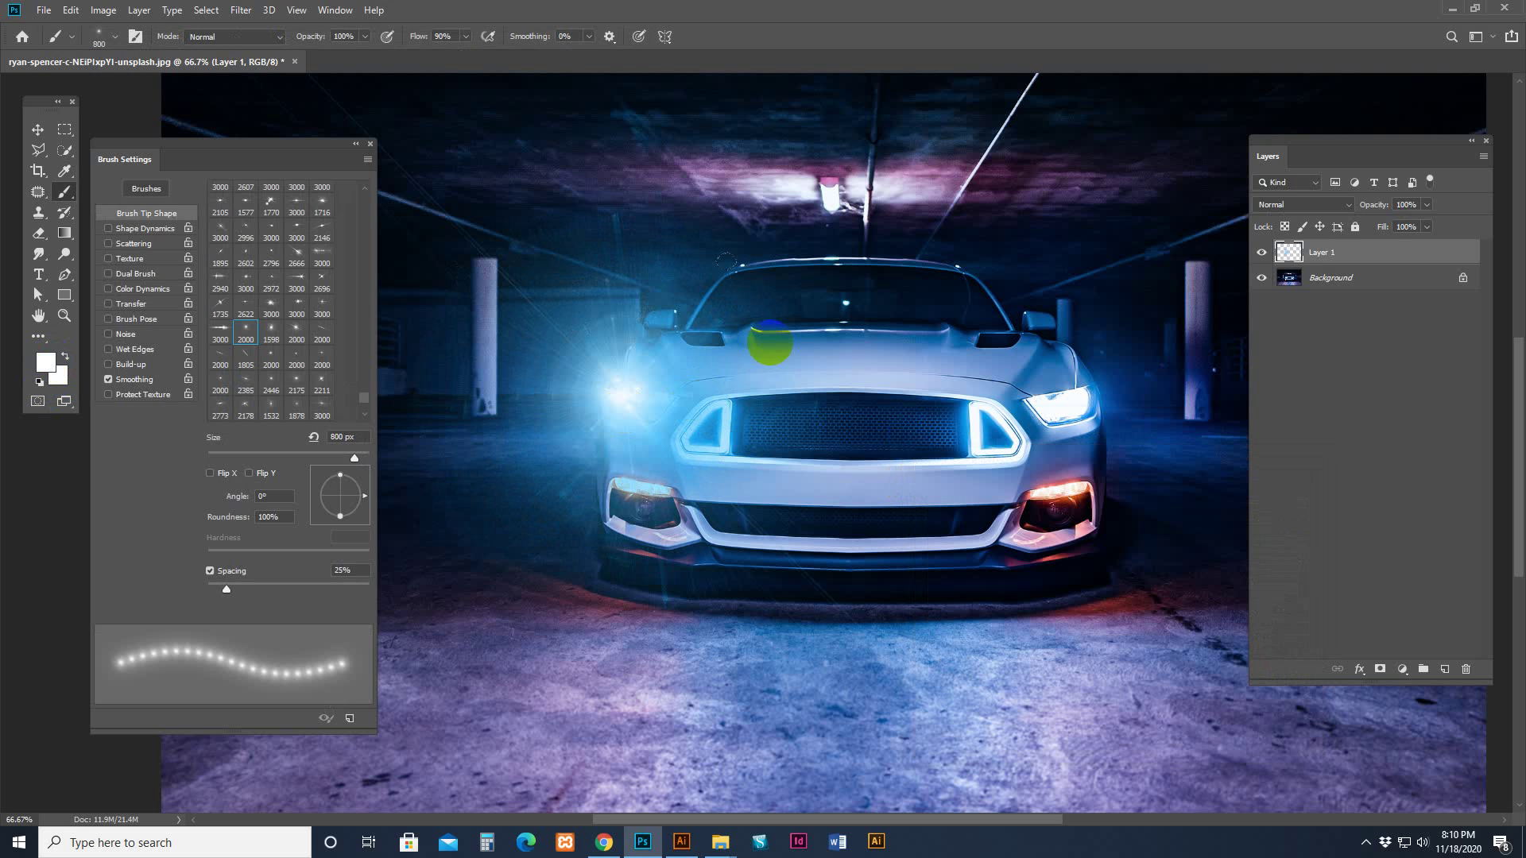
Set Layer 1's blend mode to Lighten using the Move tool and nudge the flare.
{"action": "left_click", "coordinate": [40, 132]}
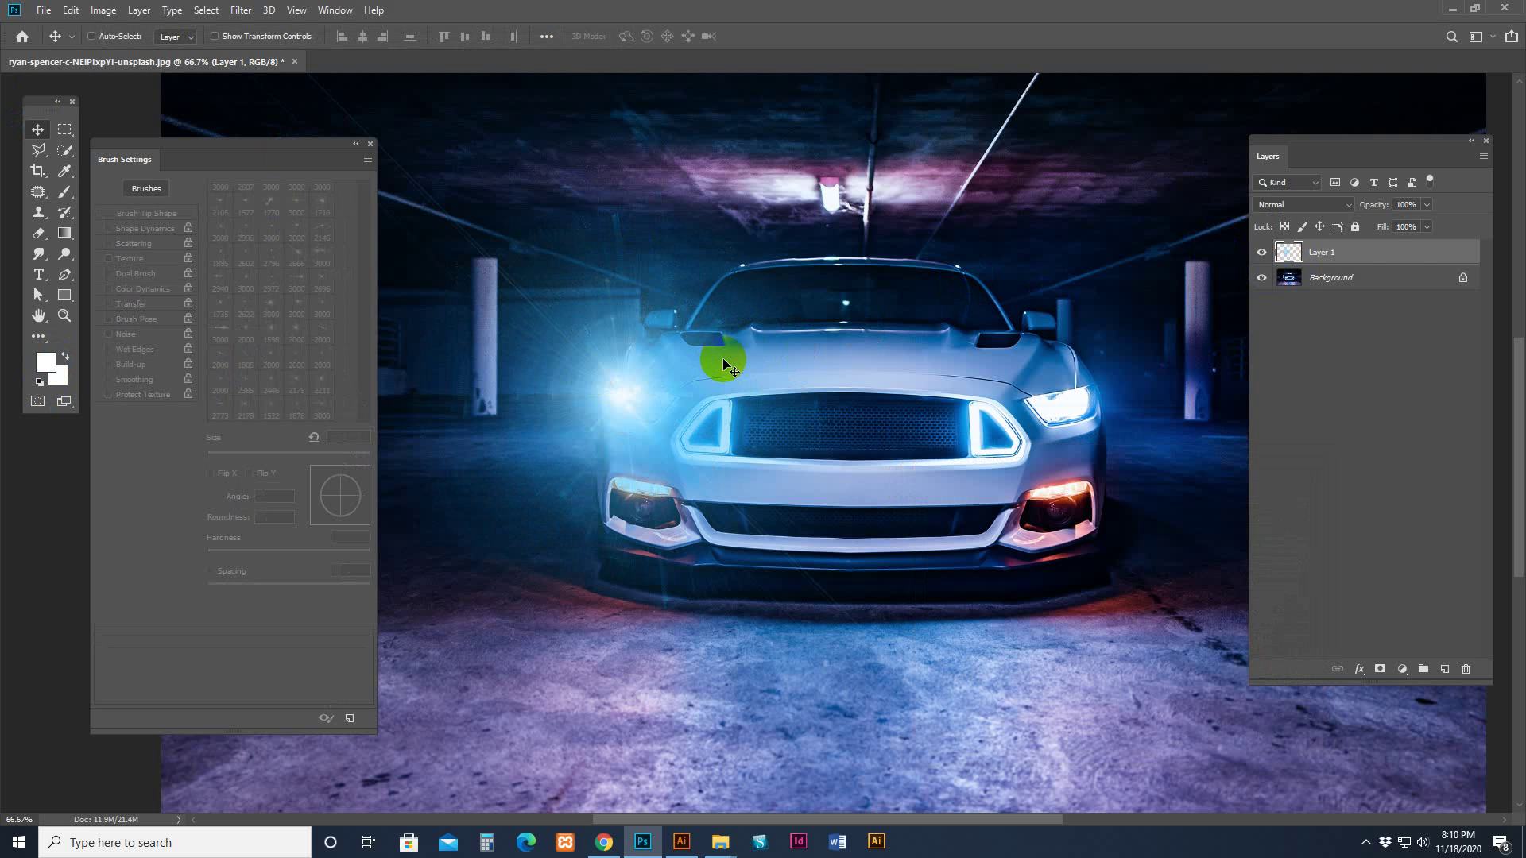
{"action": "left_click", "coordinate": [1291, 205]}
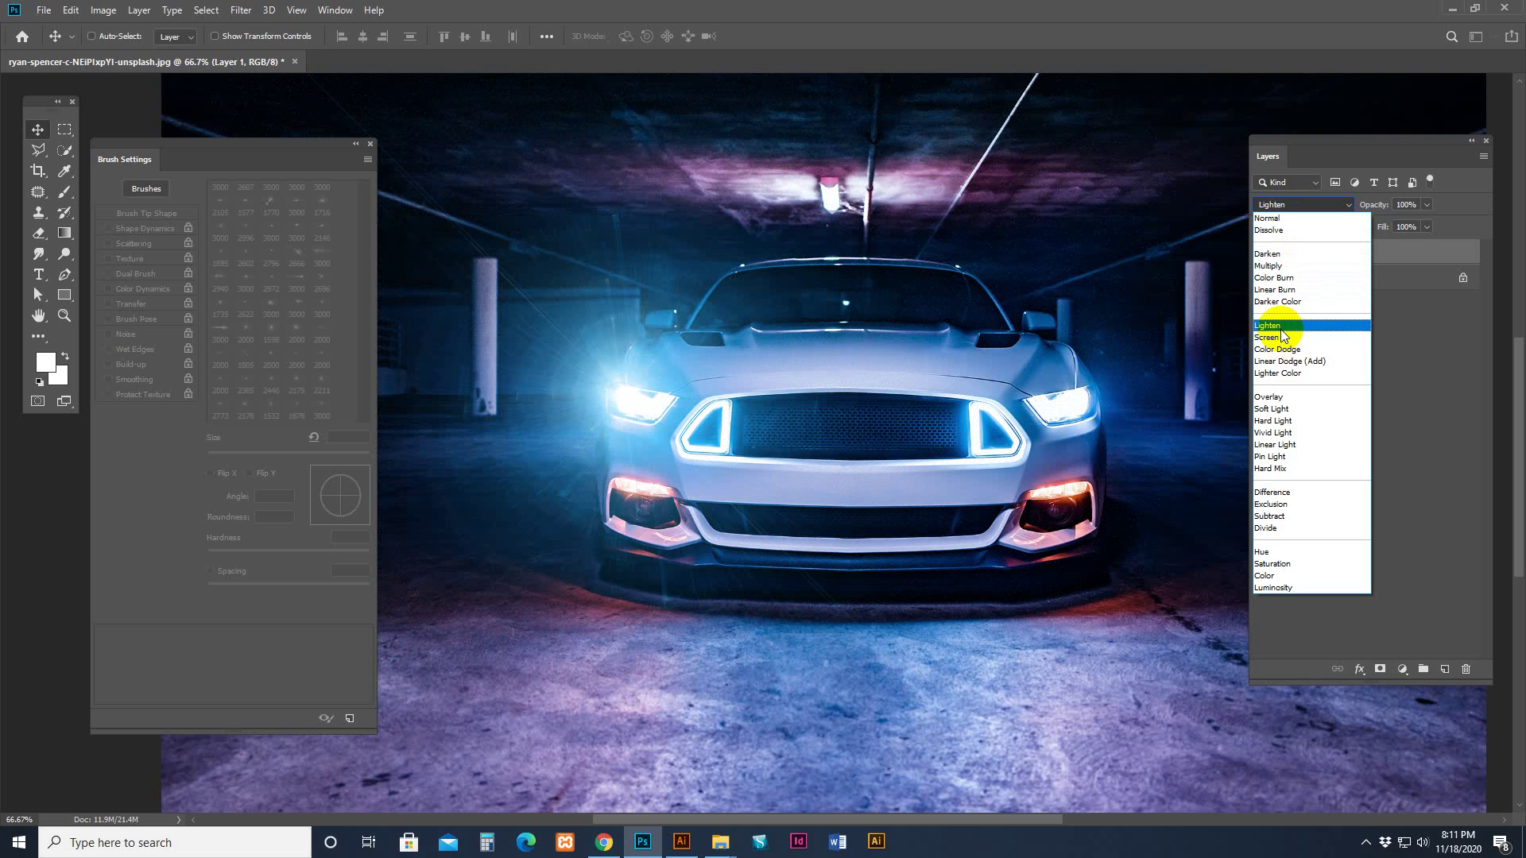
{"action": "left_click", "coordinate": [1281, 327]}
{"action": "mouse_move", "coordinate": [636, 388]}
{"action": "left_mouse_down"}
{"action": "mouse_move", "coordinate": [655, 405]}
{"action": "mouse_move", "coordinate": [637, 396]}
{"action": "left_mouse_up"}
Rotate the flare layer to about -37° and shift it up-left over the headlight.
{"action": "key", "text": "ctrl+minus"}
{"action": "key", "text": "ctrl+t"}
{"action": "left_click_drag", "start_coordinate": [1094, 499], "coordinate": [950, 239]}
{"action": "left_click_drag", "start_coordinate": [674, 526], "coordinate": [654, 506]}
{"action": "key", "text": "Return"}
{"action": "key", "text": "ctrl+plus"}
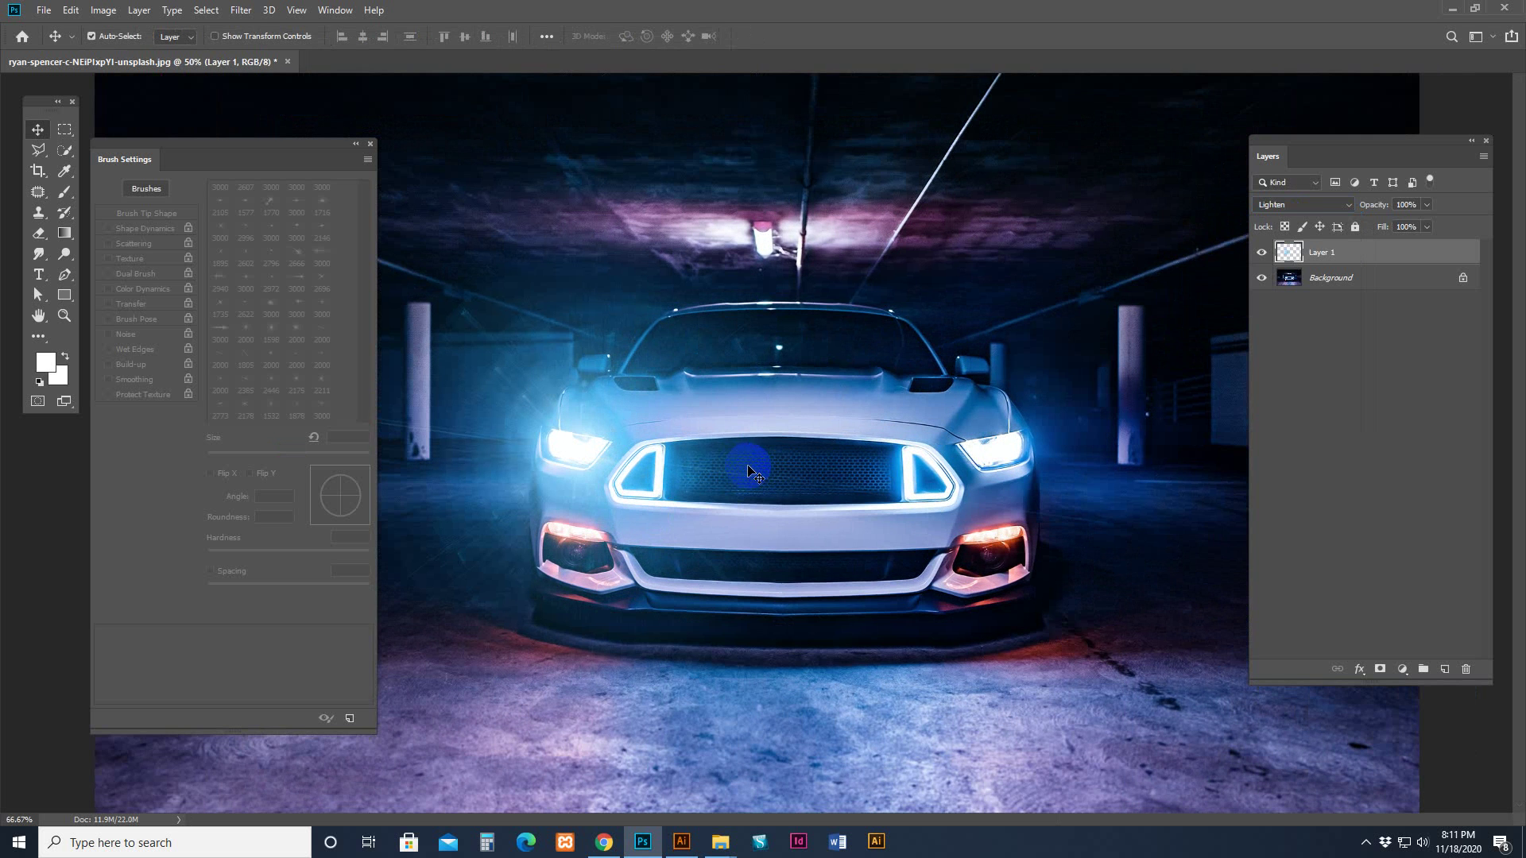
{"action": "scroll", "coordinate": [752, 473], "scroll_direction": "left", "scroll_amount": 1}
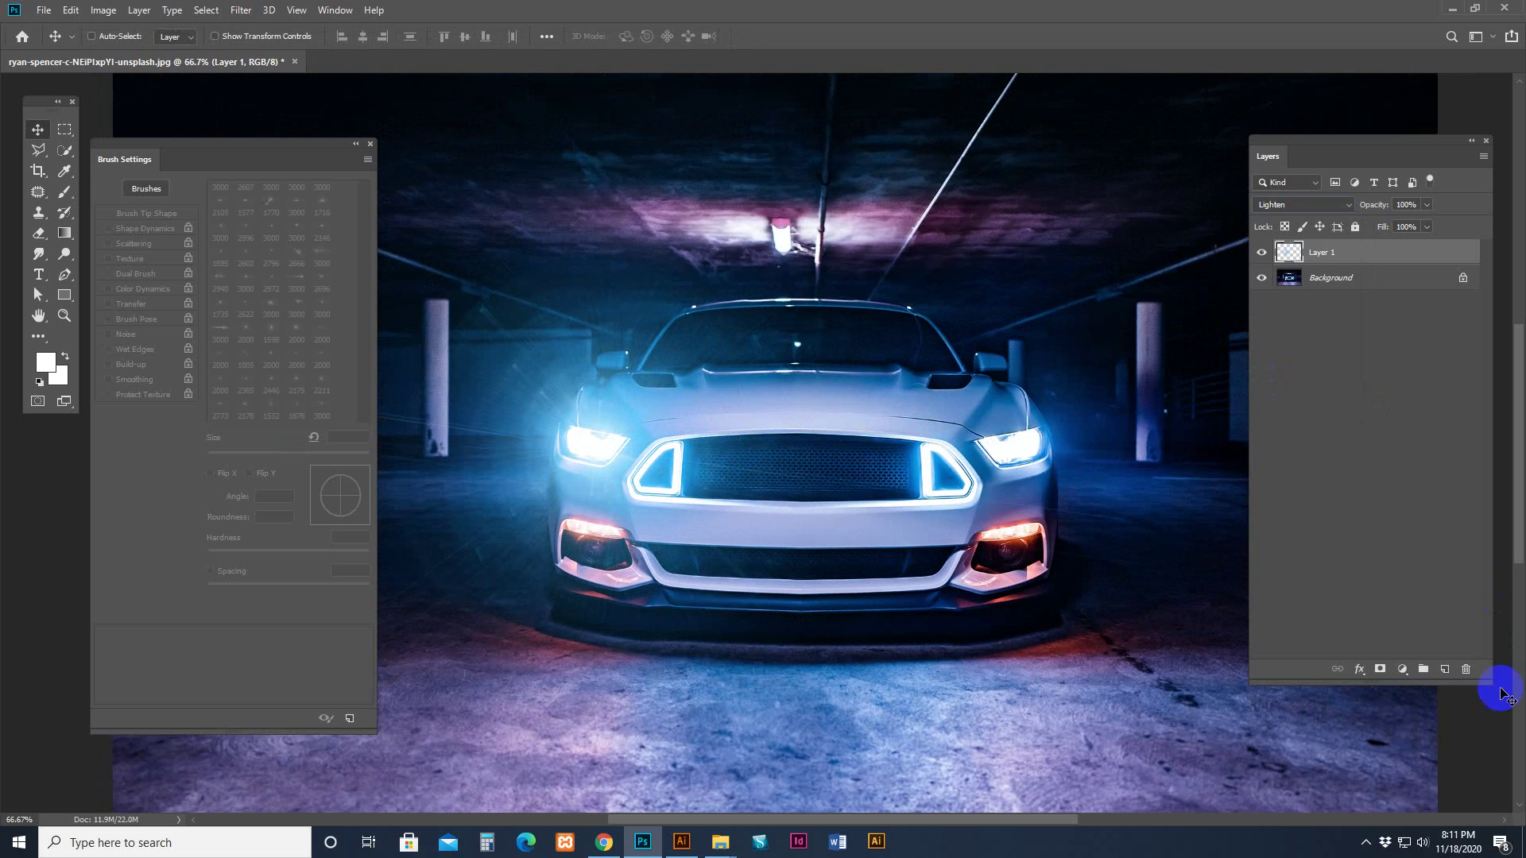
Add a new Layer 2 and set the foreground colour to purple cd47ff.
{"action": "left_click", "coordinate": [1445, 669]}
{"action": "left_click", "coordinate": [71, 199]}
{"action": "left_click", "coordinate": [46, 363]}
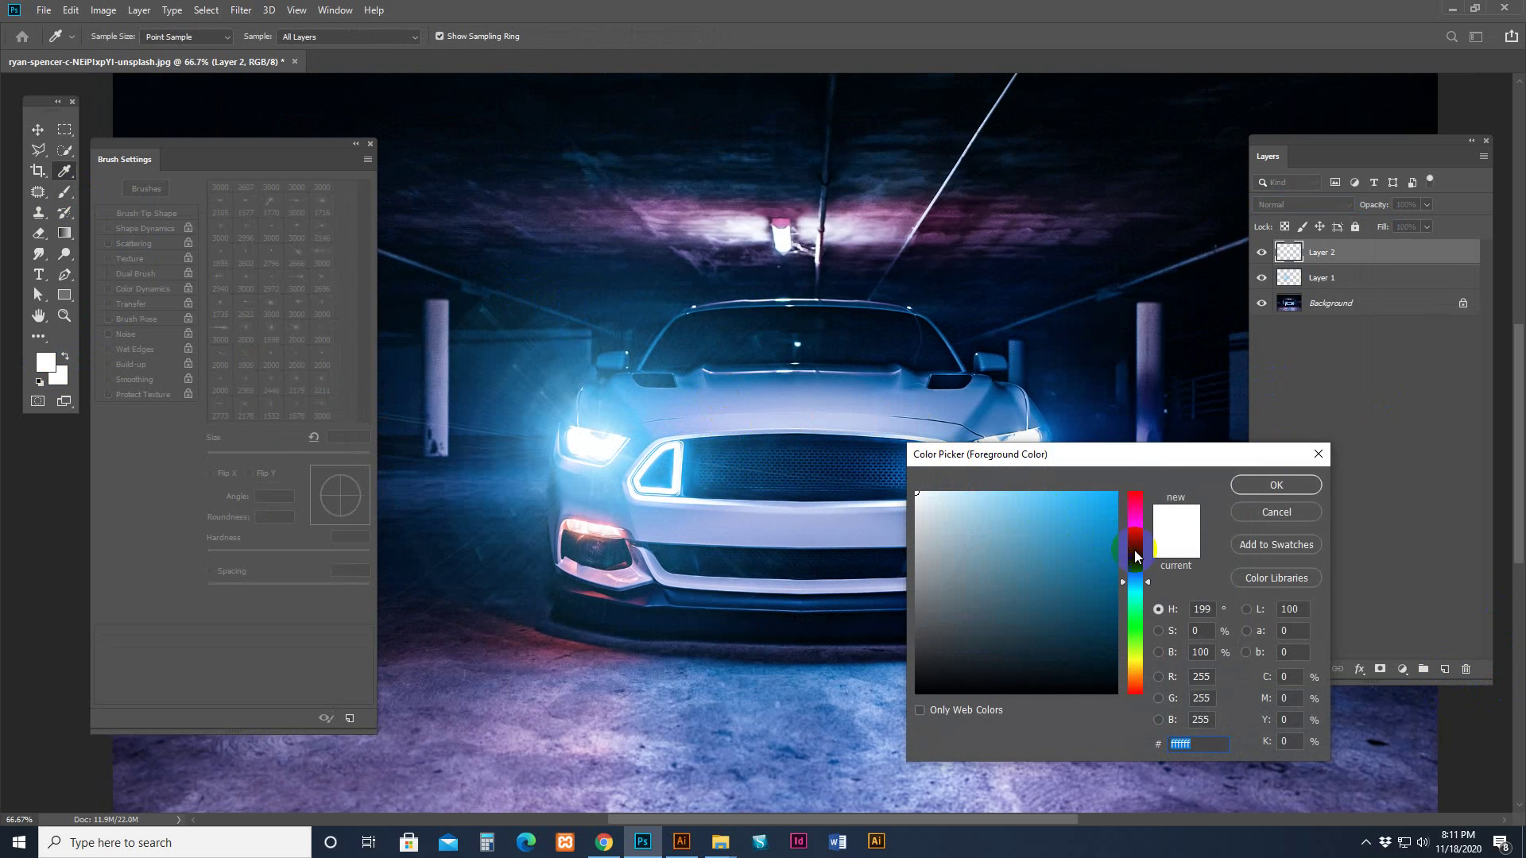
{"action": "mouse_move", "coordinate": [1137, 551]}
{"action": "left_mouse_down"}
{"action": "mouse_move", "coordinate": [1138, 535]}
{"action": "mouse_move", "coordinate": [1061, 492]}
{"action": "left_mouse_up"}
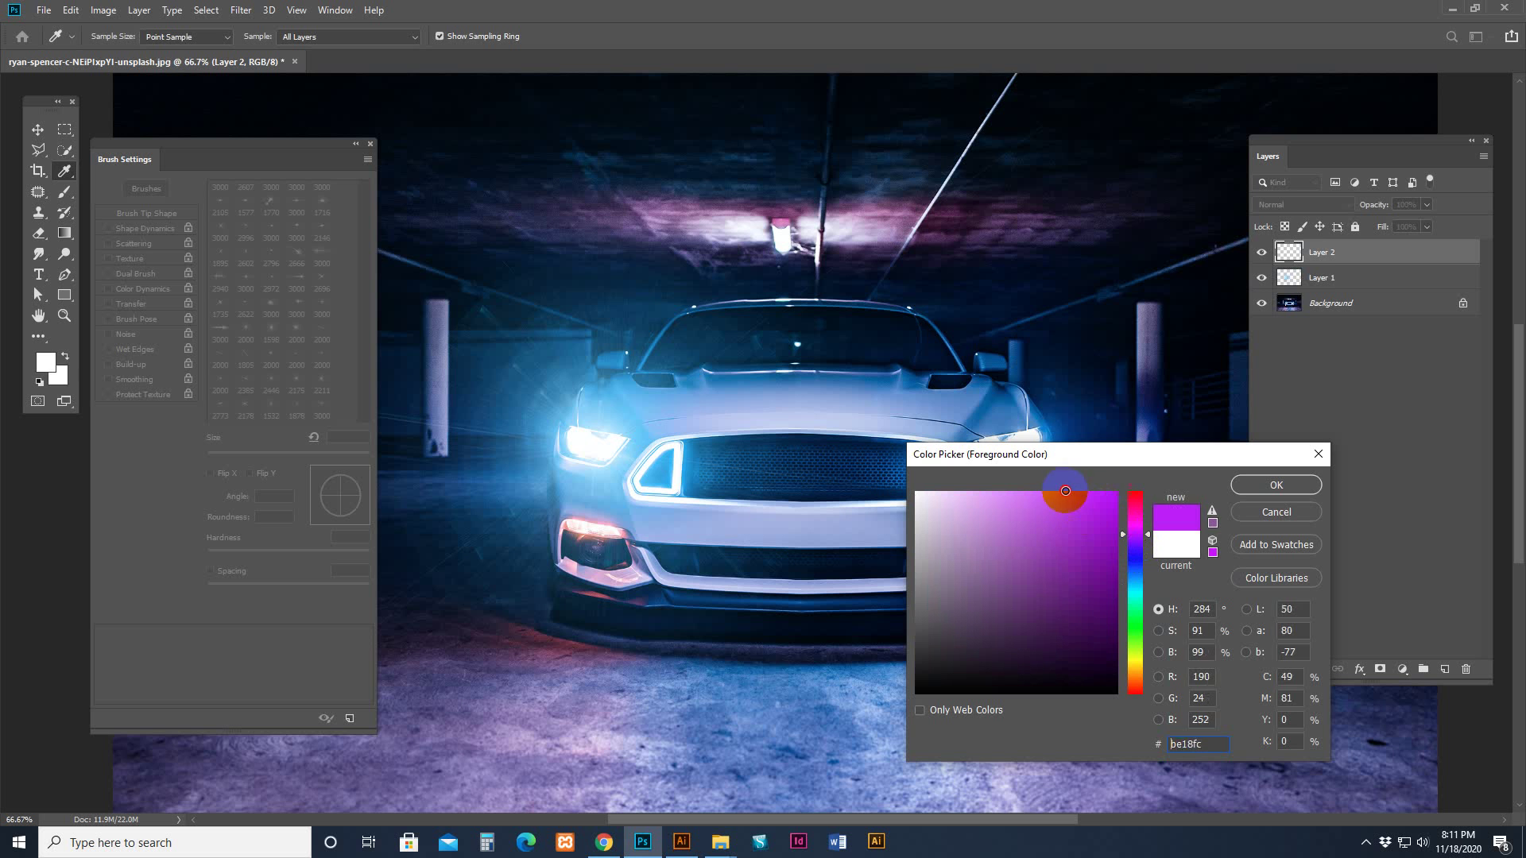
{"action": "left_click", "coordinate": [1277, 485]}
Stamp a purple starburst over the left headlight with the 1598 px star brush.
{"action": "right_click", "coordinate": [879, 333]}
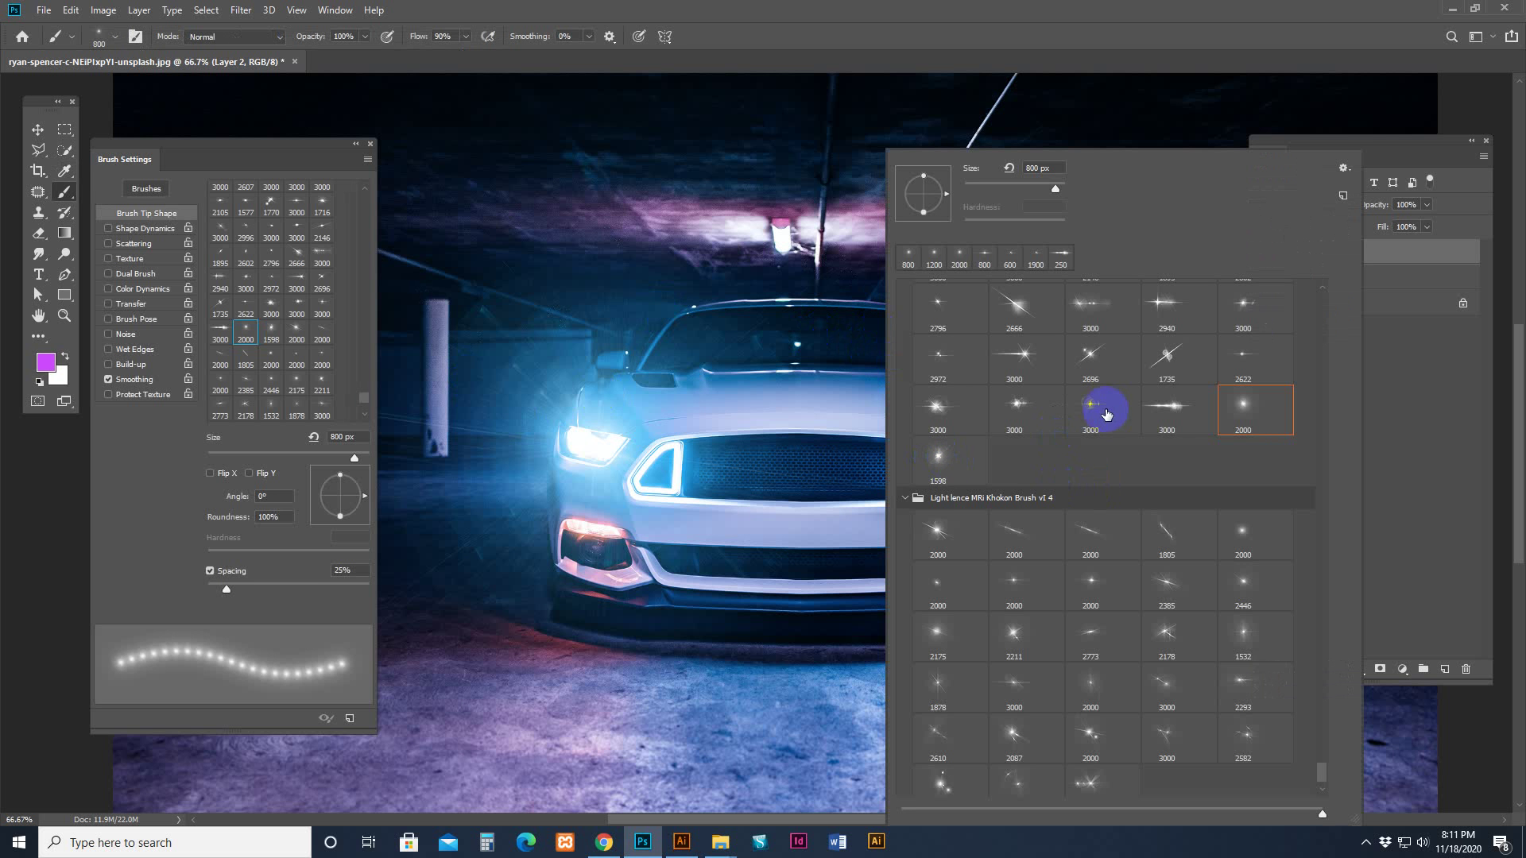
{"action": "left_click", "coordinate": [940, 455]}
{"action": "left_click", "coordinate": [598, 465]}
{"action": "left_click", "coordinate": [586, 449]}
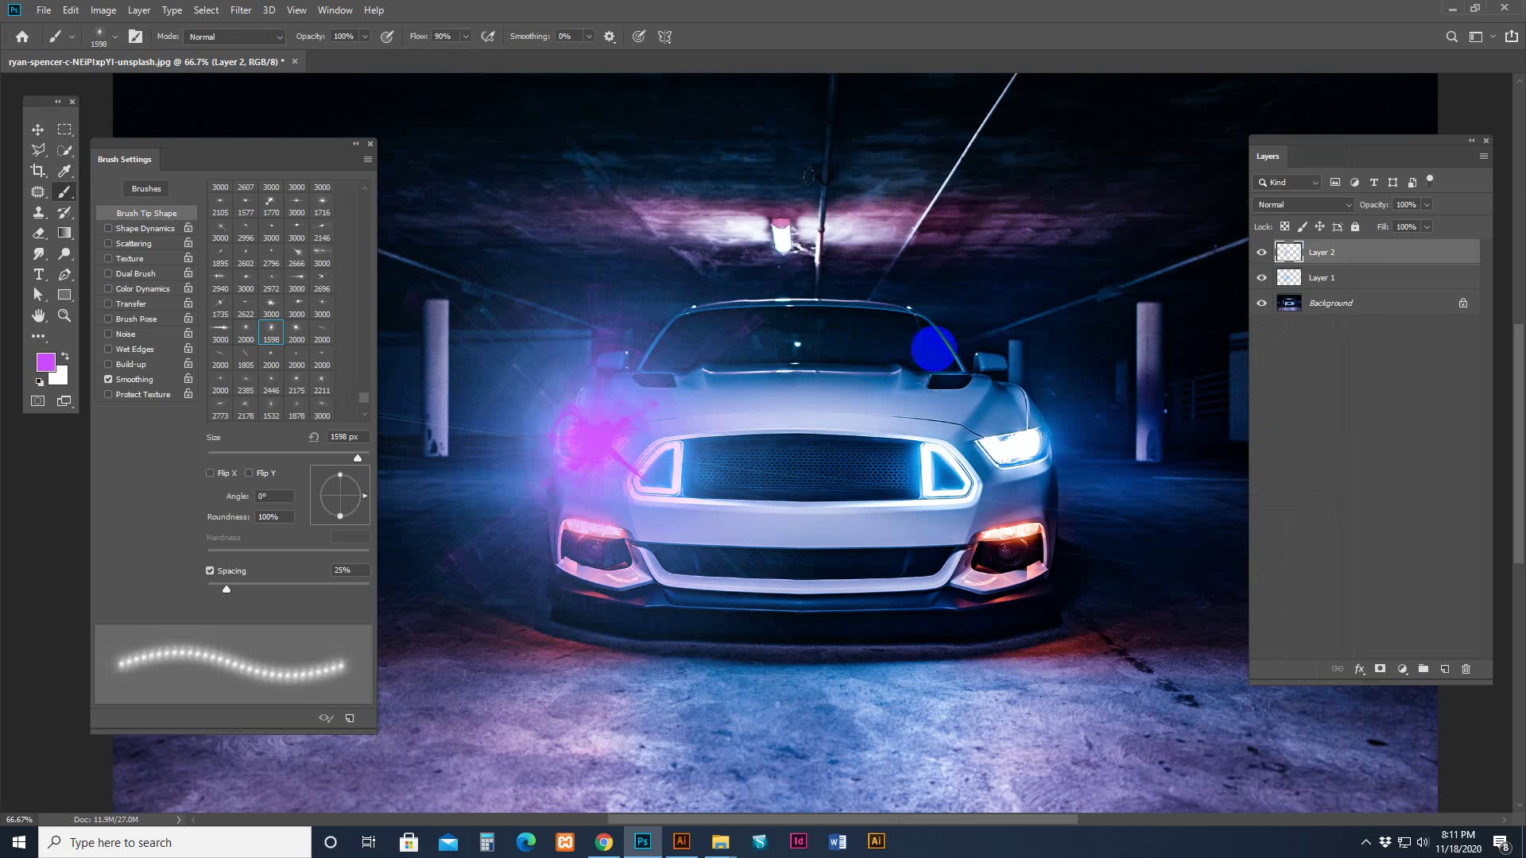
{"action": "left_click", "coordinate": [1326, 204]}
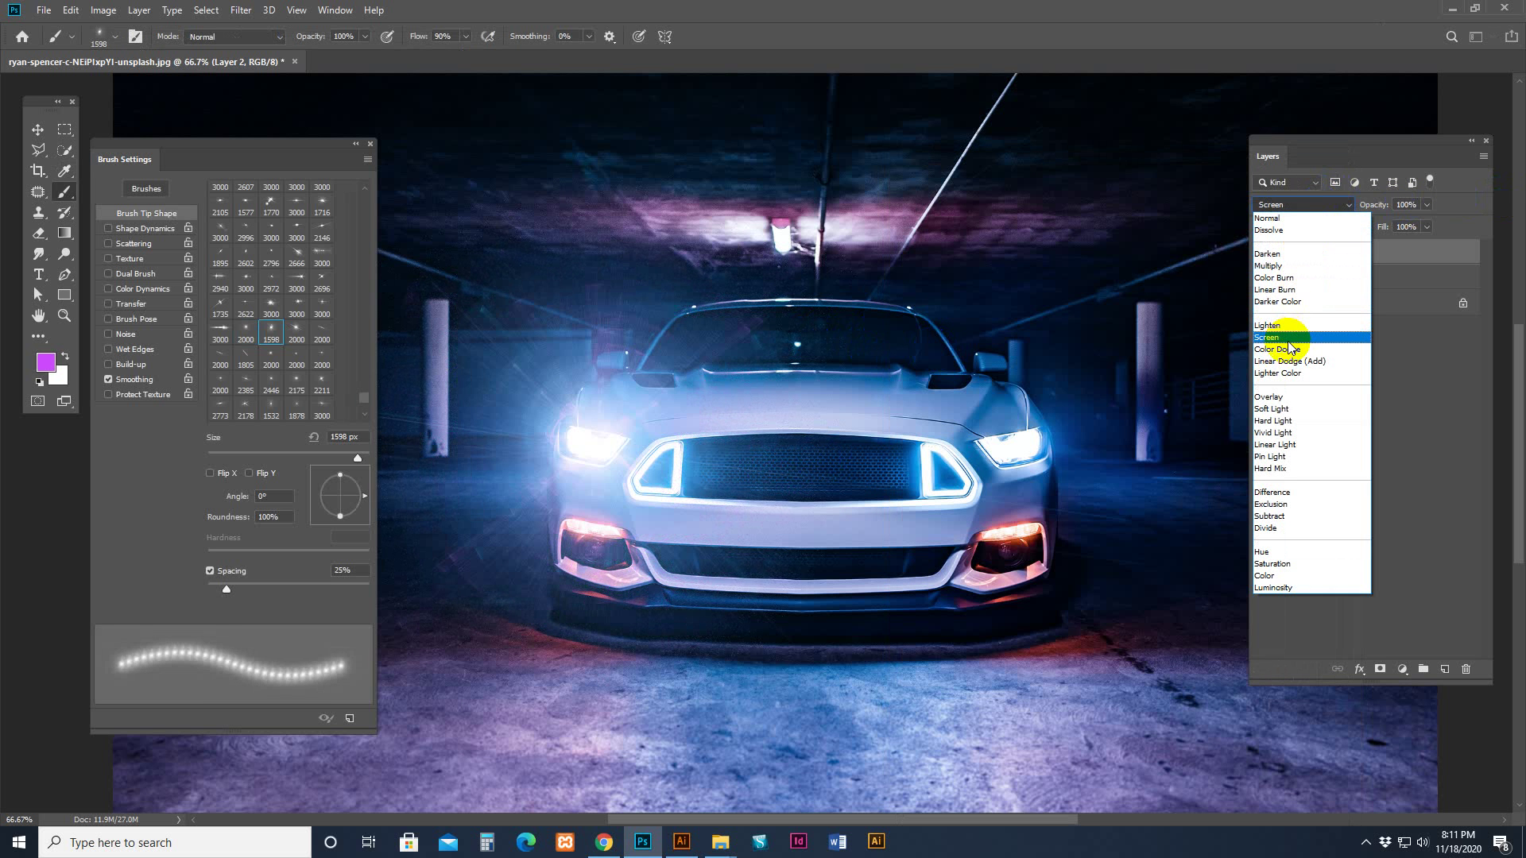
Set Layer 2 to Screen blend mode and toggle its visibility to compare the glow.
{"action": "left_click", "coordinate": [1288, 339]}
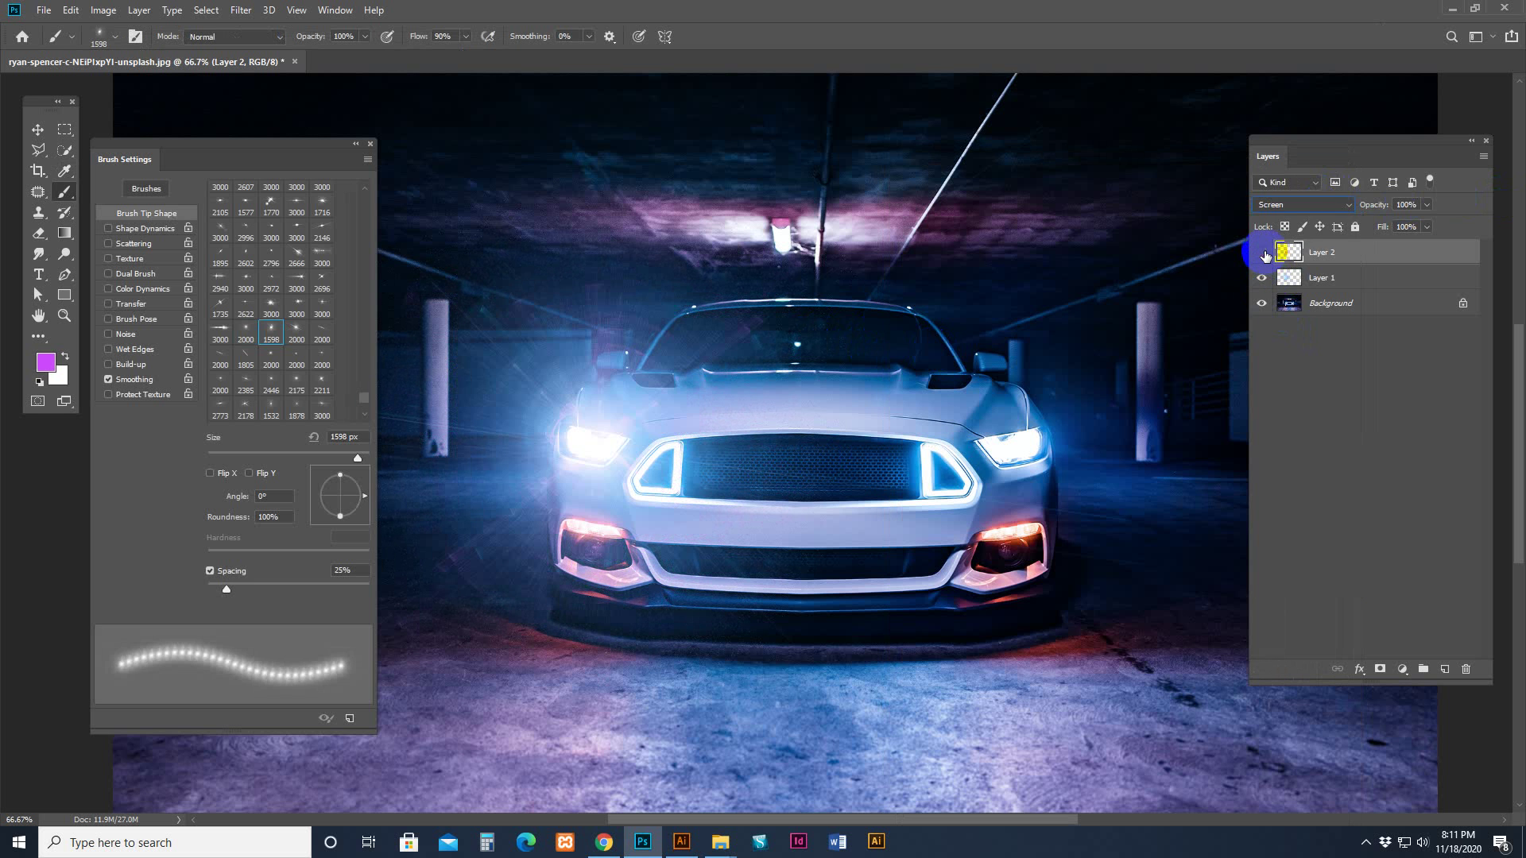
{"action": "left_click", "coordinate": [1264, 254]}
{"action": "left_click", "coordinate": [1264, 253]}
{"action": "left_click", "coordinate": [1264, 253]}
{"action": "left_click", "coordinate": [1263, 253]}
Duplicate Layers 1 and 2 and shift the copies onto the right headlight.
{"action": "left_click", "coordinate": [1381, 283], "text": "shift"}
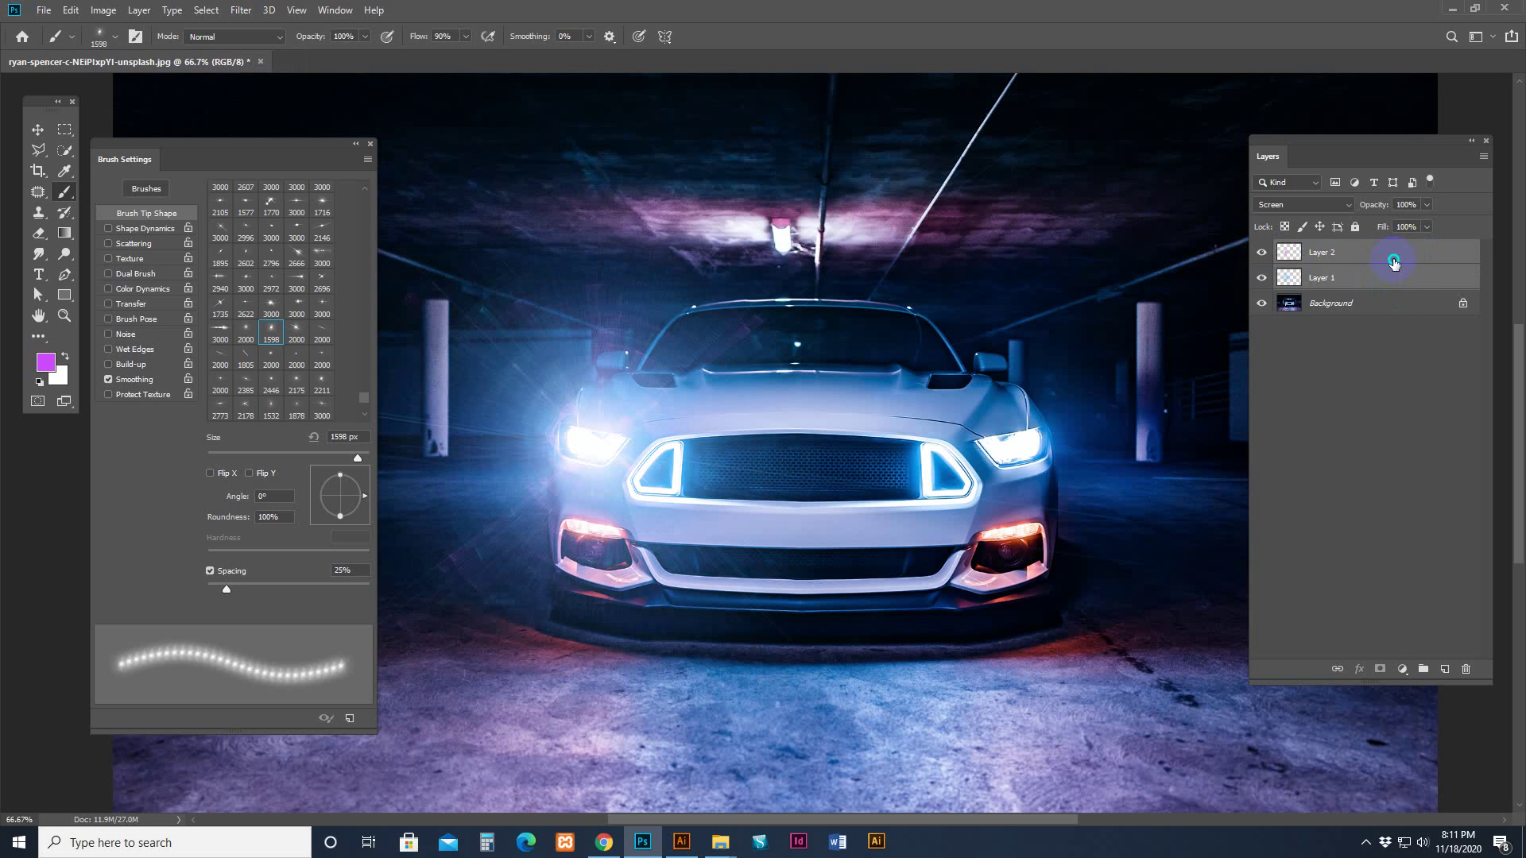
{"action": "right_click", "coordinate": [1394, 259]}
{"action": "left_click", "coordinate": [1416, 264]}
{"action": "right_click", "coordinate": [1410, 263]}
{"action": "left_click", "coordinate": [1216, 238]}
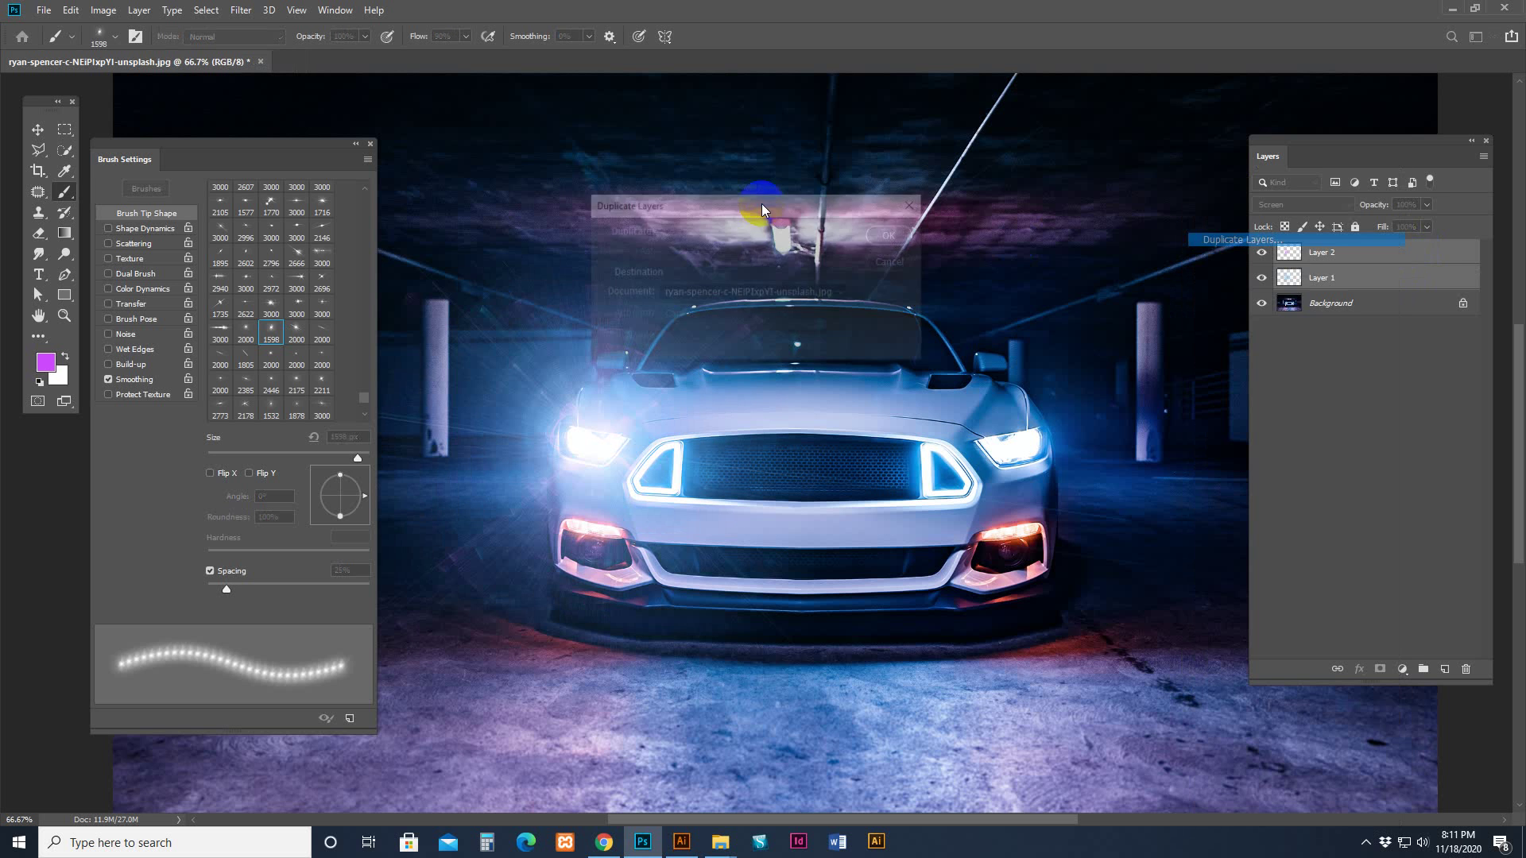
{"action": "left_click", "coordinate": [879, 232]}
{"action": "left_click", "coordinate": [37, 129]}
{"action": "mouse_move", "coordinate": [634, 382]}
{"action": "left_mouse_down"}
{"action": "mouse_move", "coordinate": [1005, 412]}
{"action": "mouse_move", "coordinate": [978, 405]}
{"action": "mouse_move", "coordinate": [1053, 433]}
{"action": "mouse_move", "coordinate": [1039, 433]}
{"action": "left_mouse_up"}
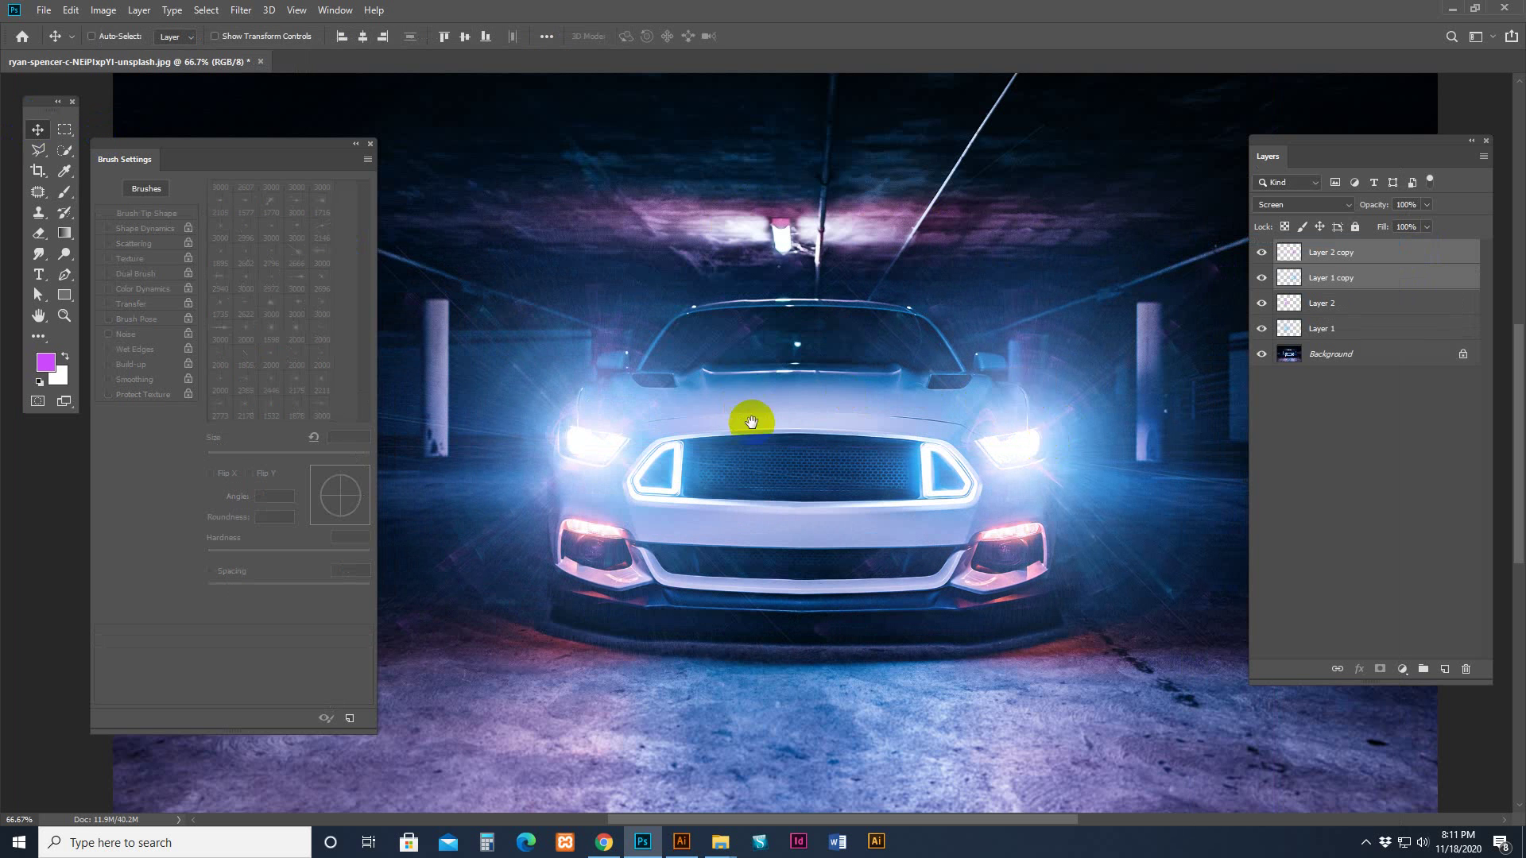
{"action": "mouse_move", "coordinate": [824, 391]}
{"action": "left_mouse_down"}
{"action": "mouse_move", "coordinate": [872, 422]}
{"action": "mouse_move", "coordinate": [828, 344]}
{"action": "mouse_move", "coordinate": [845, 389]}
{"action": "left_mouse_up"}
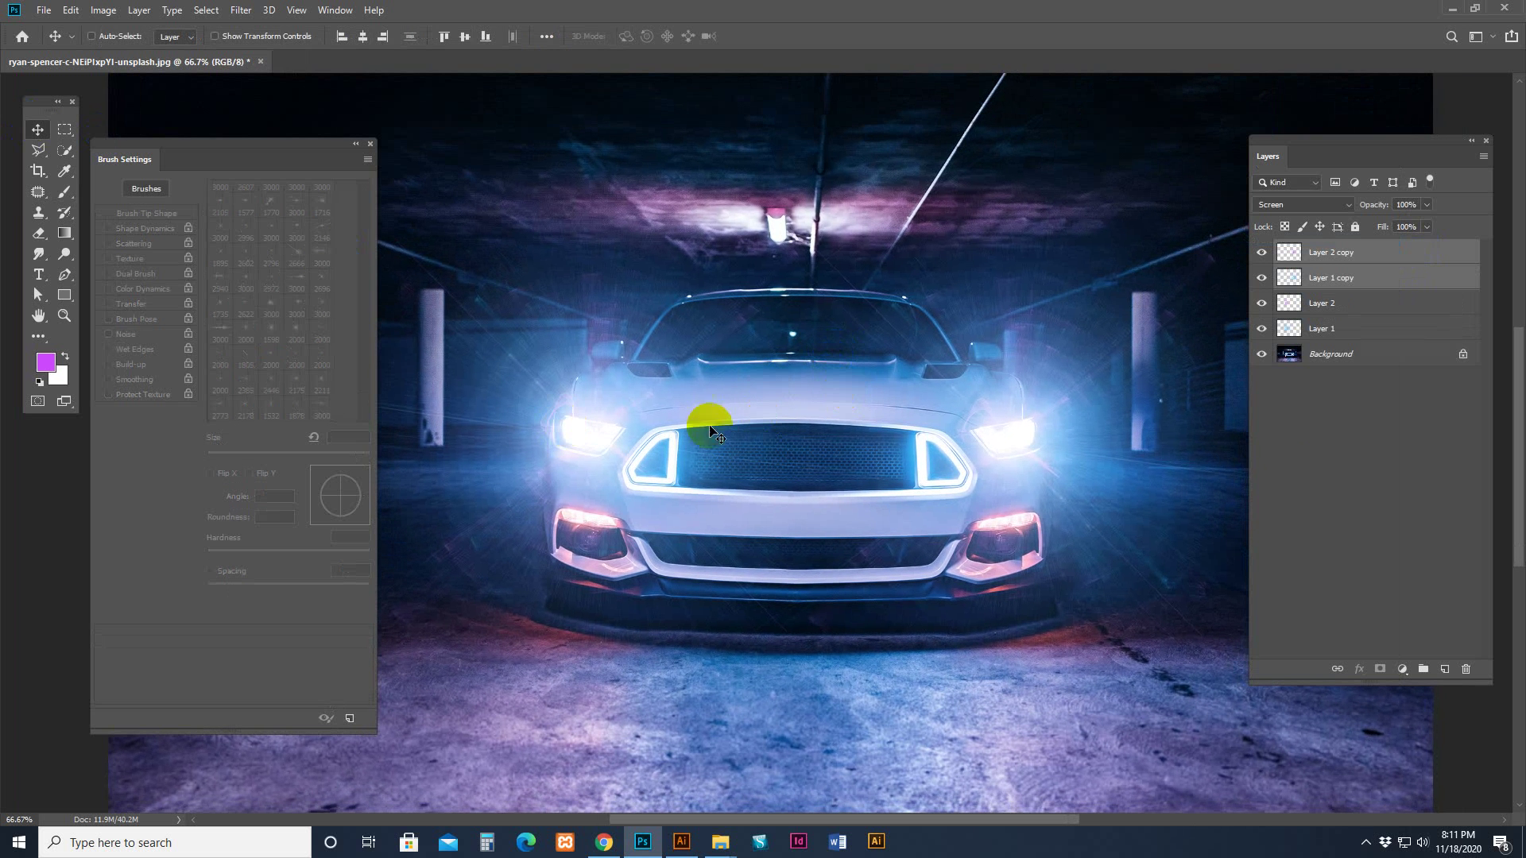
Add Layer 3 with the 2773 light-ray brush tip, undoing a purple test stroke.
{"action": "left_click", "coordinate": [1445, 669]}
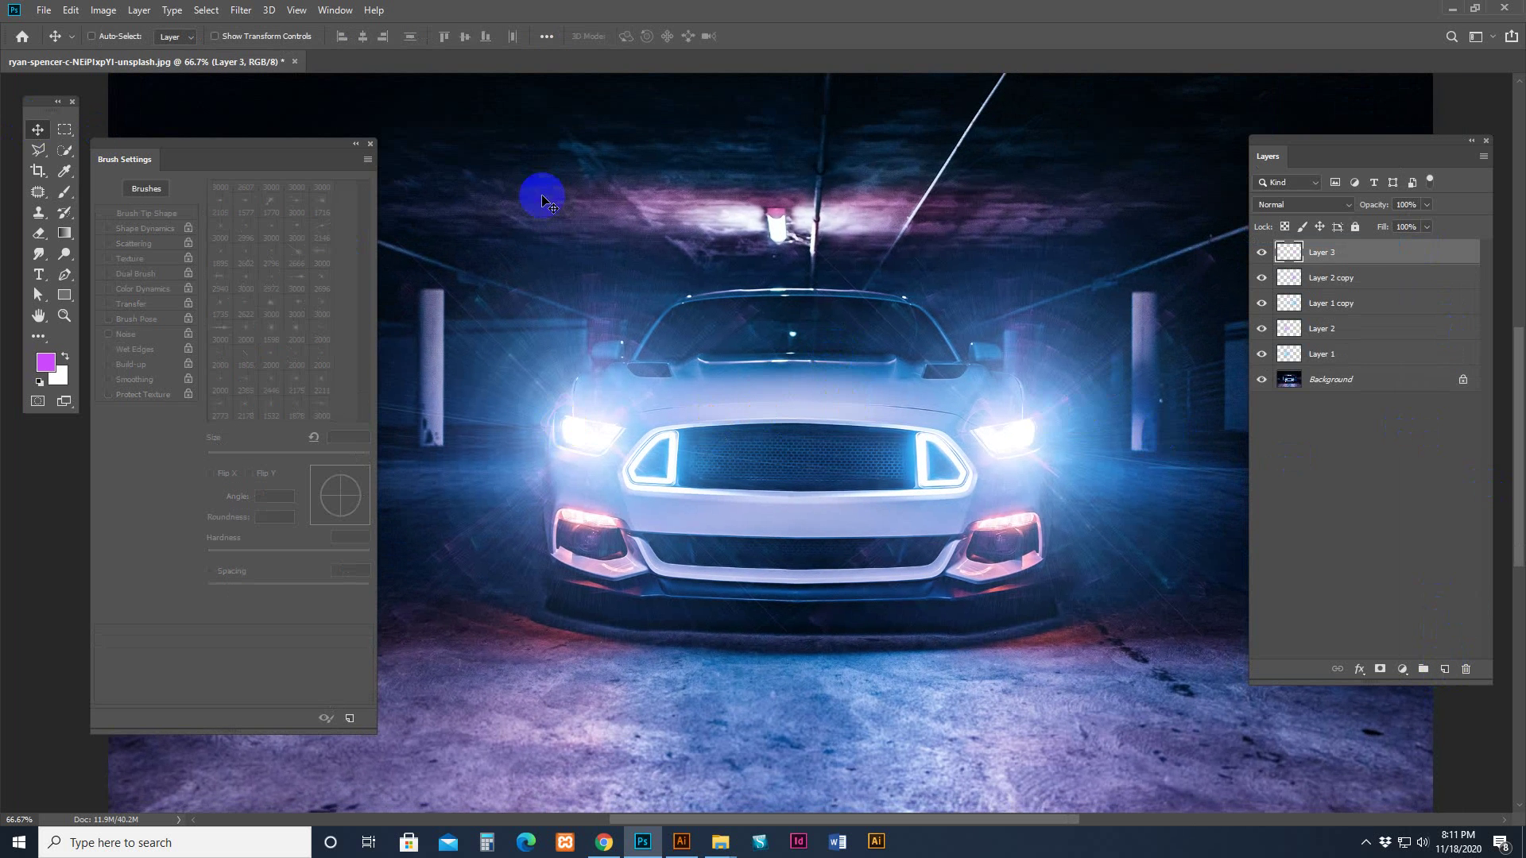
{"action": "left_click", "coordinate": [65, 192]}
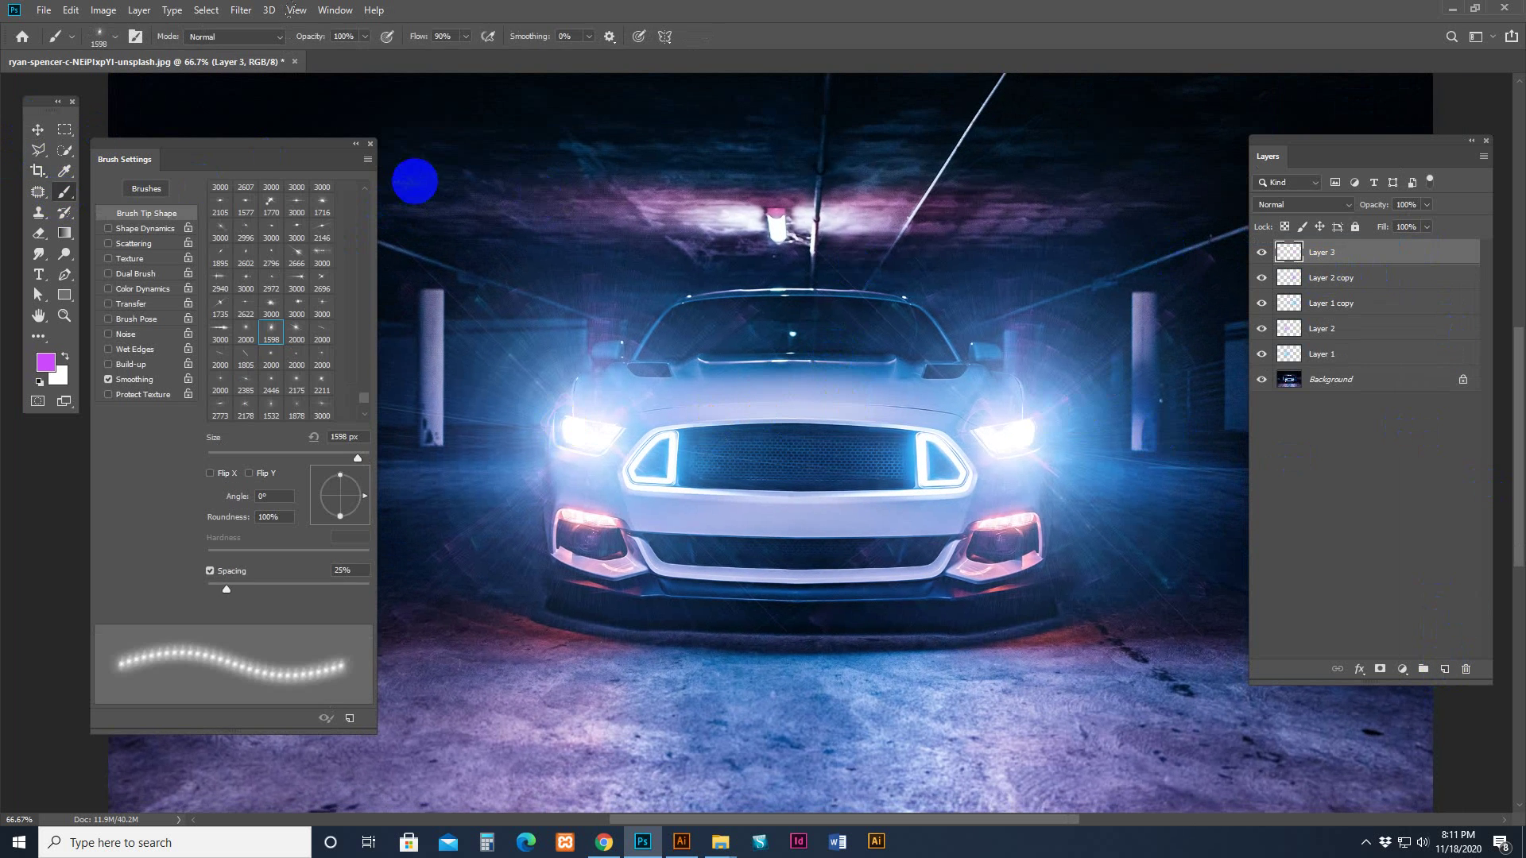
{"action": "right_click", "coordinate": [544, 197]}
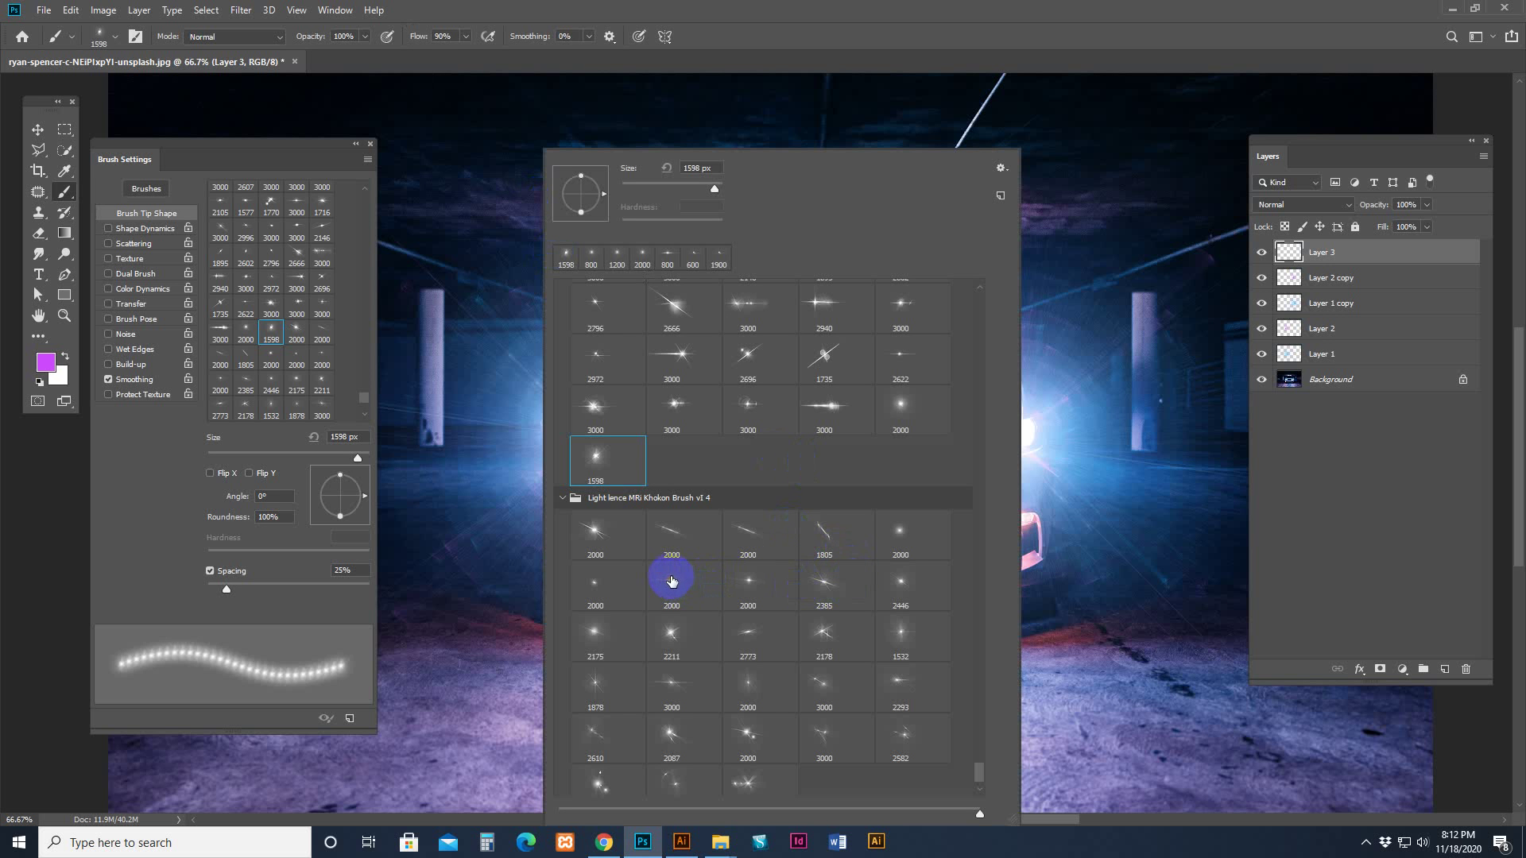
{"action": "left_click", "coordinate": [751, 634]}
{"action": "key", "text": "Return"}
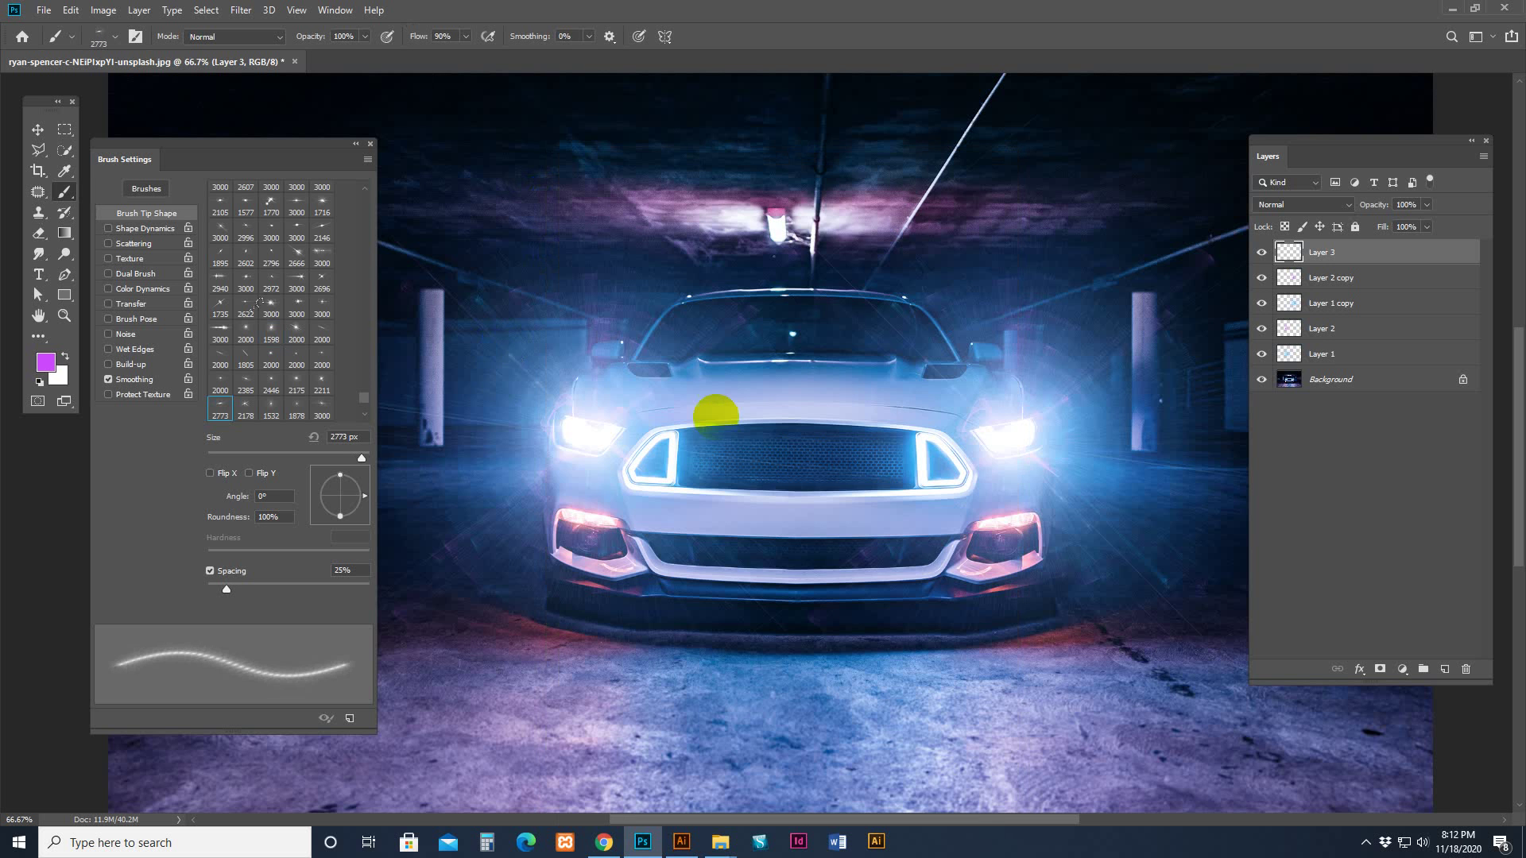
{"action": "left_click", "coordinate": [700, 406]}
{"action": "key", "text": "ctrl+z"}
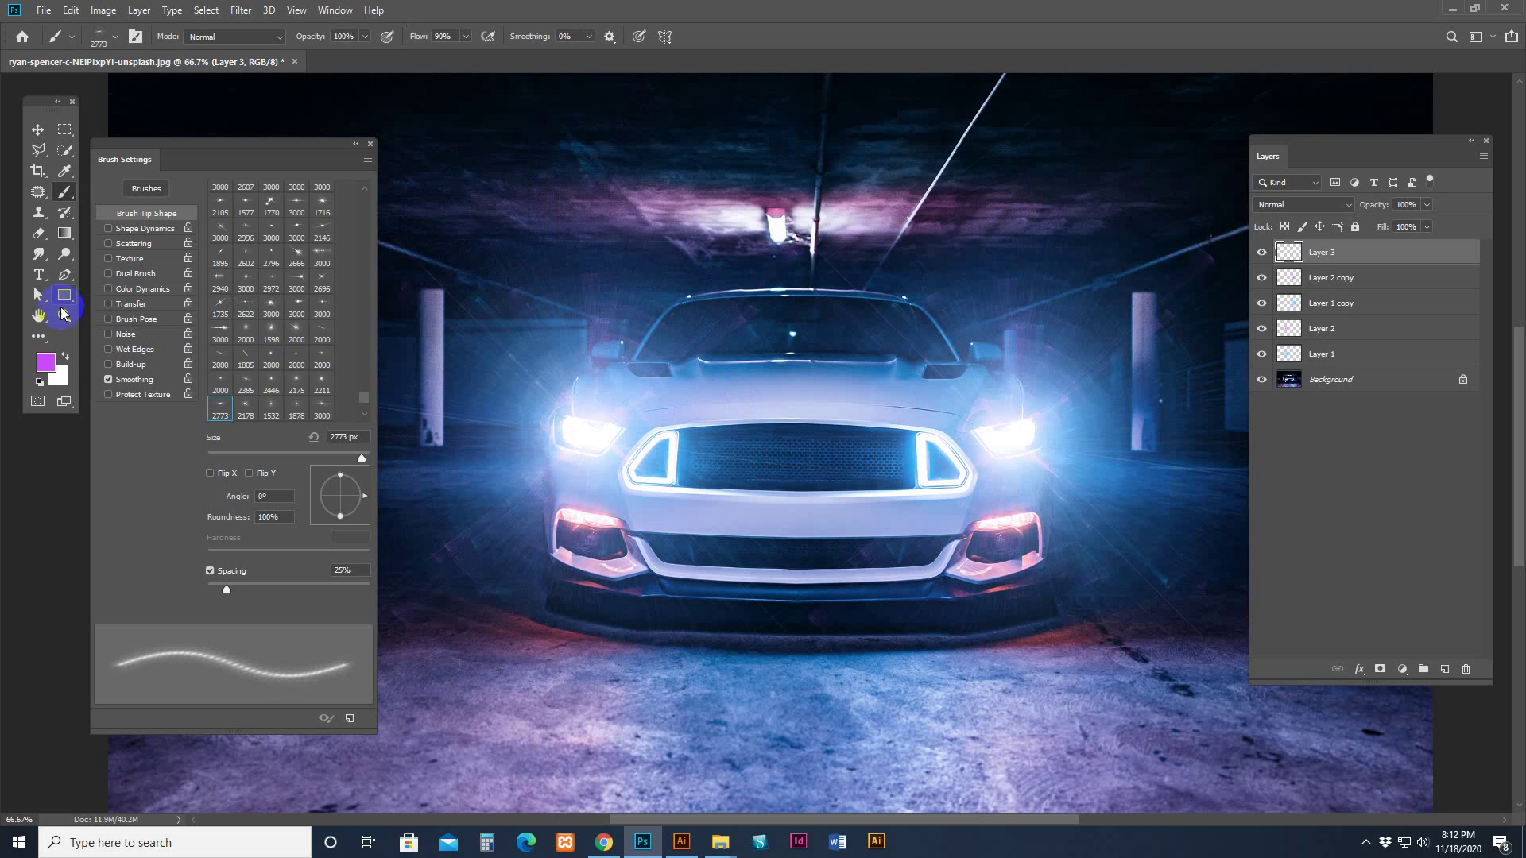
Stamp an orange fca00e 1100 px flare on the left headlight, blended in Screen mode.
{"action": "left_click", "coordinate": [45, 362]}
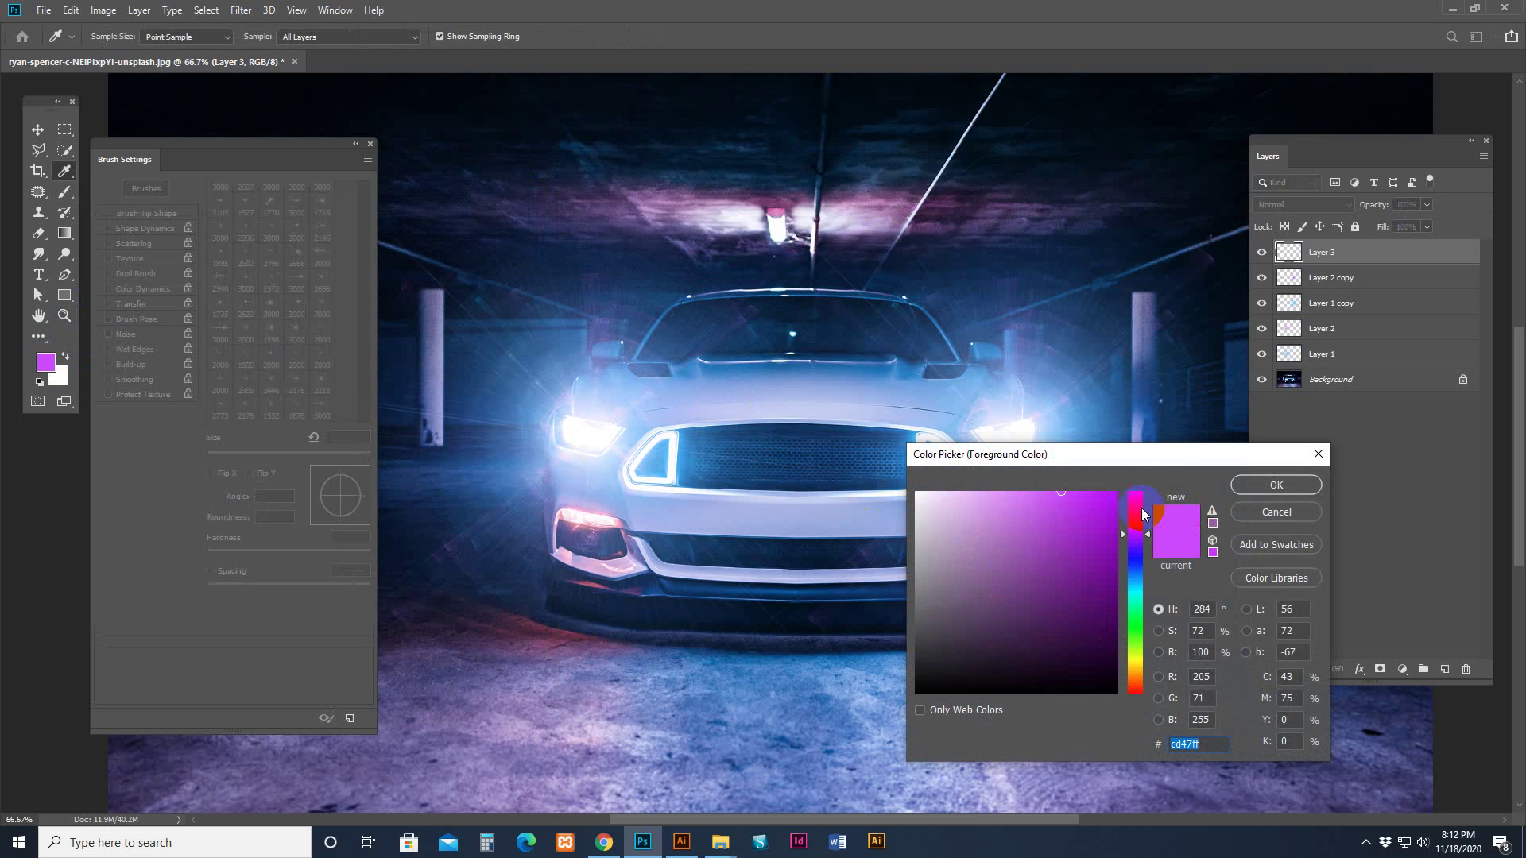
{"action": "left_click", "coordinate": [1137, 673]}
{"action": "left_click", "coordinate": [1096, 493]}
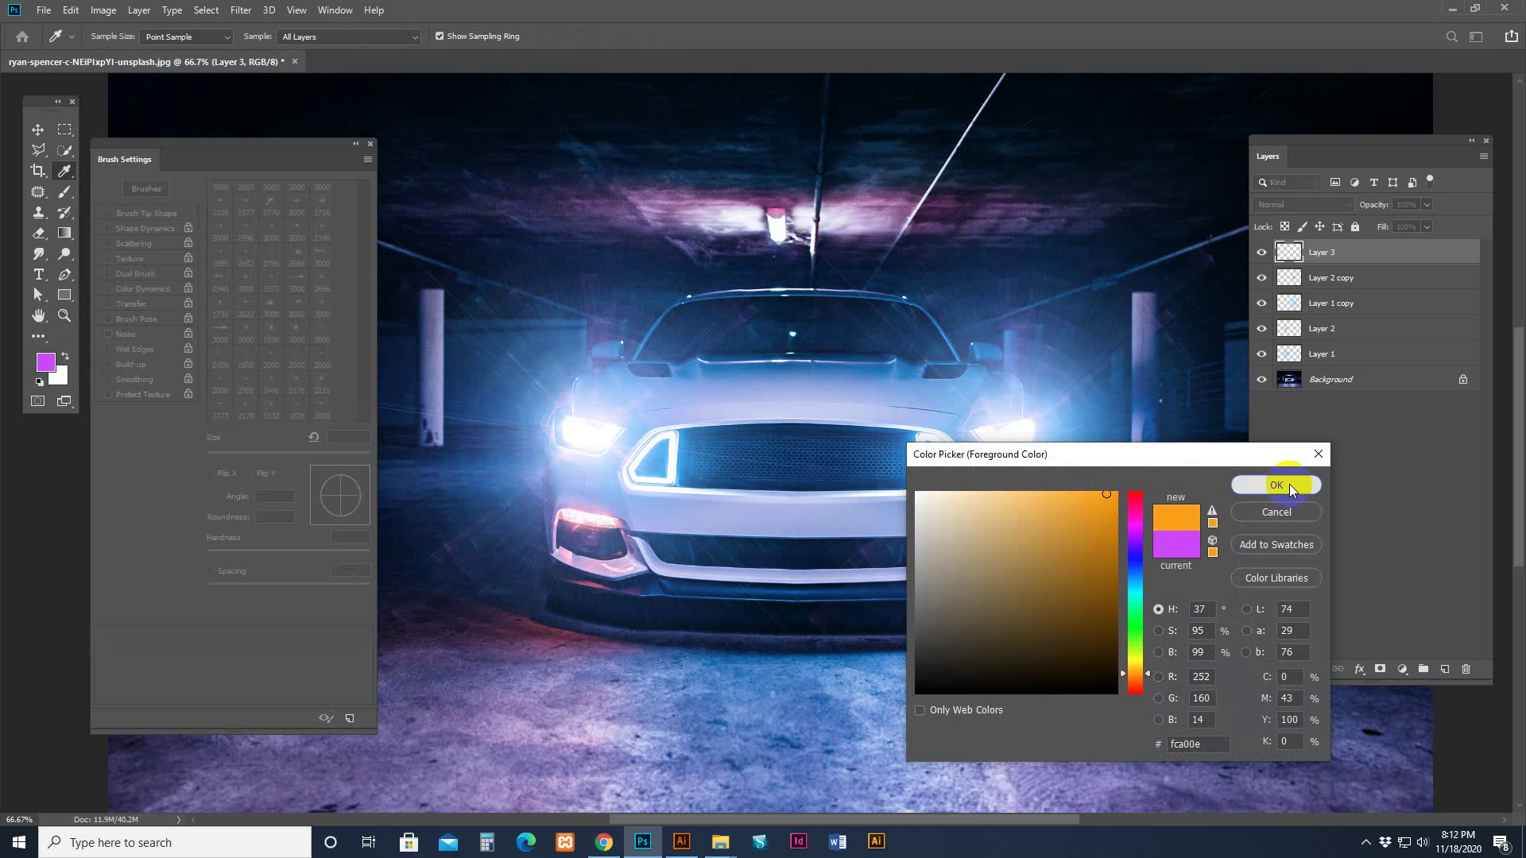
{"action": "key", "text": "Return"}
{"action": "key", "text": "b"}
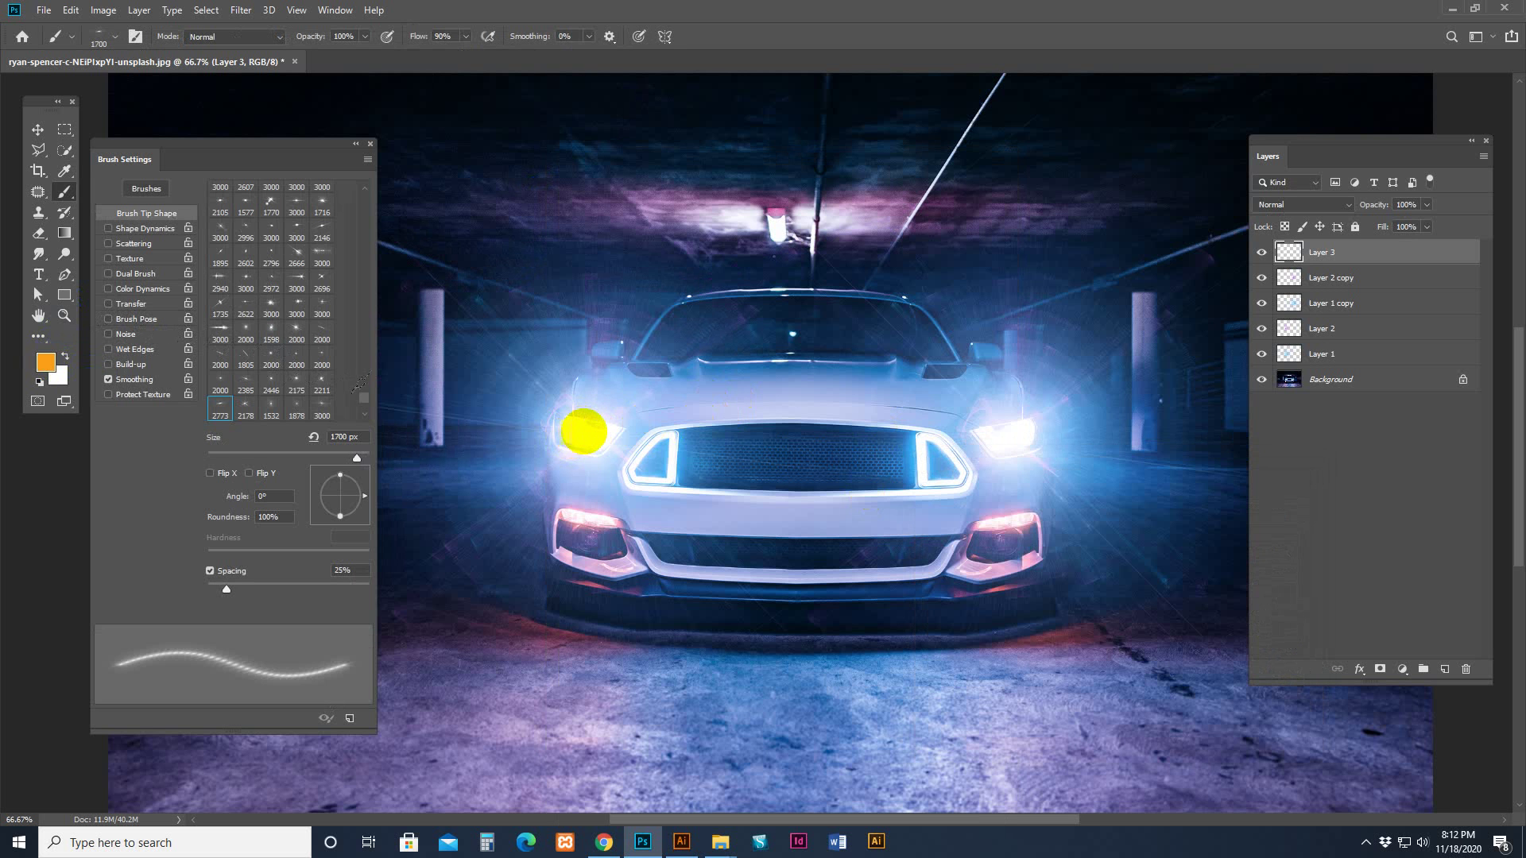
{"action": "key", "text": "bracketleft"}
{"action": "key", "text": "bracketleft"}
{"action": "key", "text": "bracketleft"}
{"action": "key", "text": "bracketleft"}
{"action": "key", "text": "bracketleft"}
{"action": "key", "text": "bracketleft"}
{"action": "left_click", "coordinate": [578, 432]}
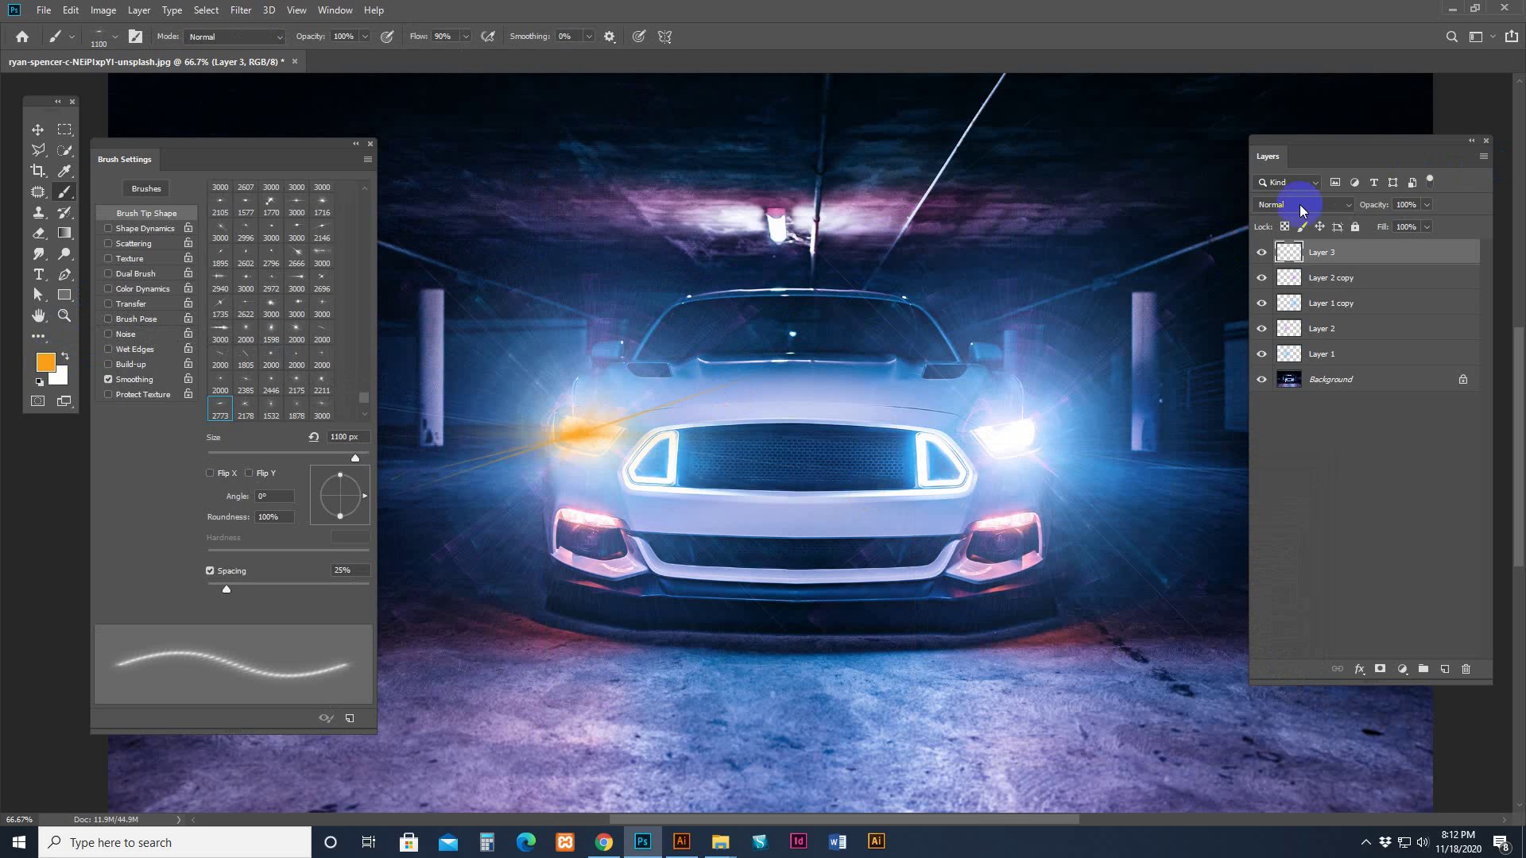
{"action": "left_click", "coordinate": [1303, 204]}
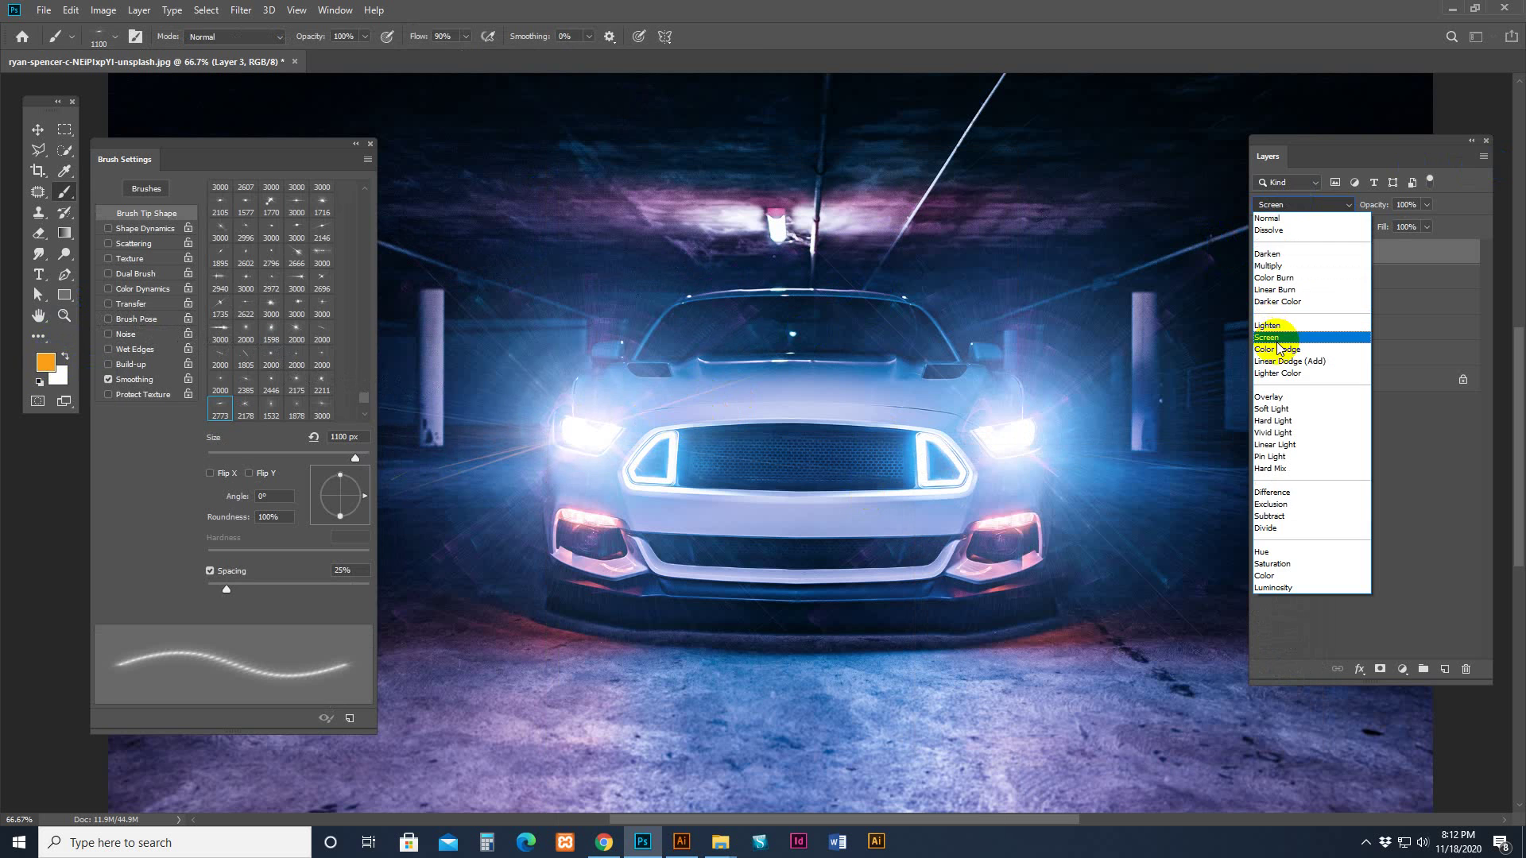
{"action": "left_click", "coordinate": [1276, 339]}
Rotate the Layer 3 flare about -69.6° around the left headlight.
{"action": "key", "text": "ctrl+t"}
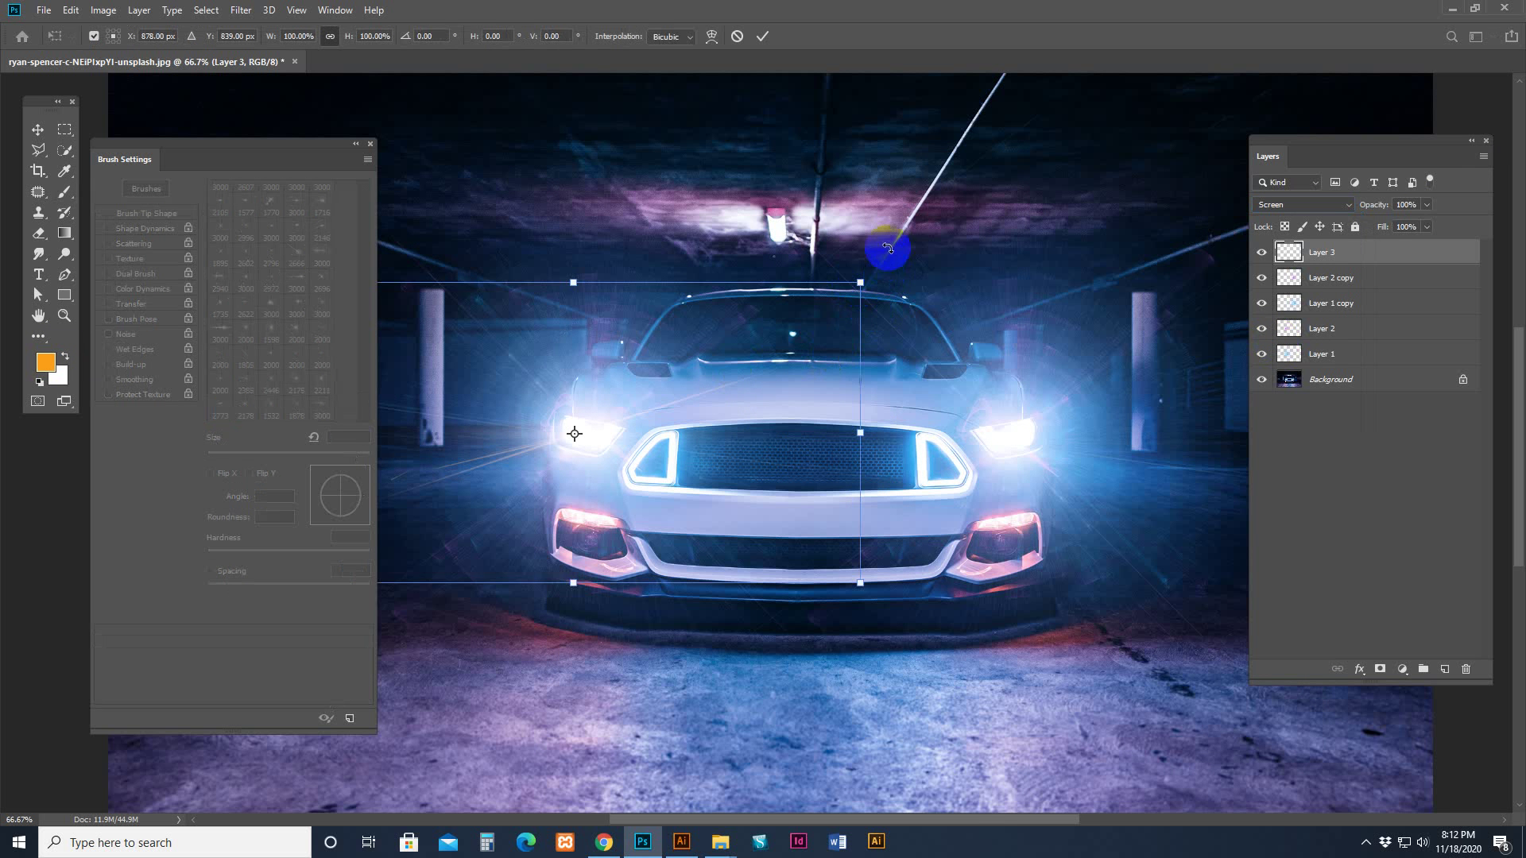
{"action": "left_click_drag", "start_coordinate": [916, 314], "coordinate": [409, 272]}
{"action": "left_click", "coordinate": [899, 365]}
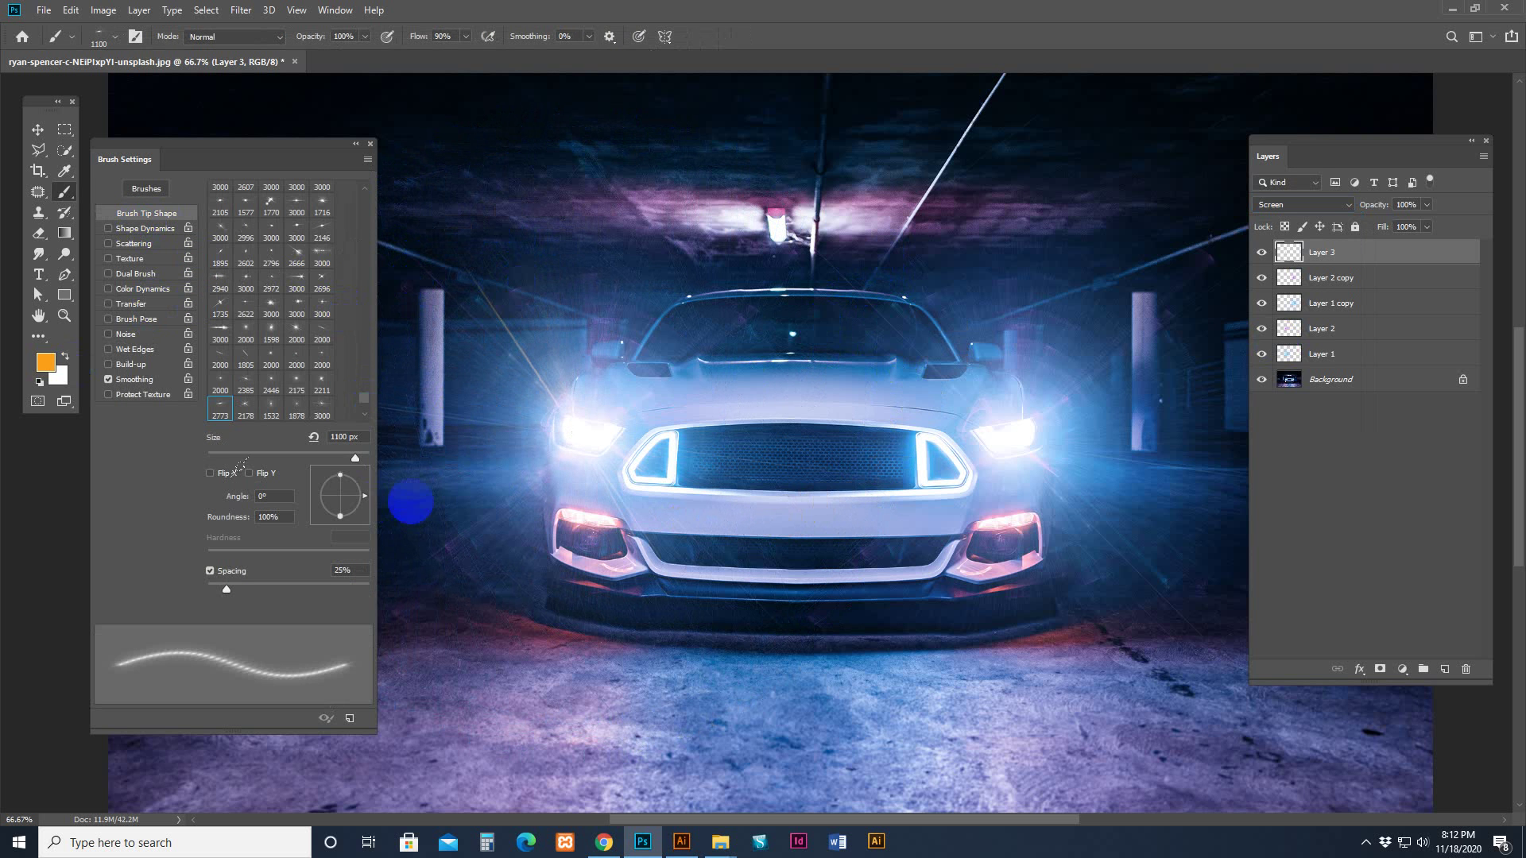
Try windshield flare stamps at 67° and 131° brush angles, then undo them.
{"action": "left_click_drag", "start_coordinate": [358, 495], "coordinate": [350, 476]}
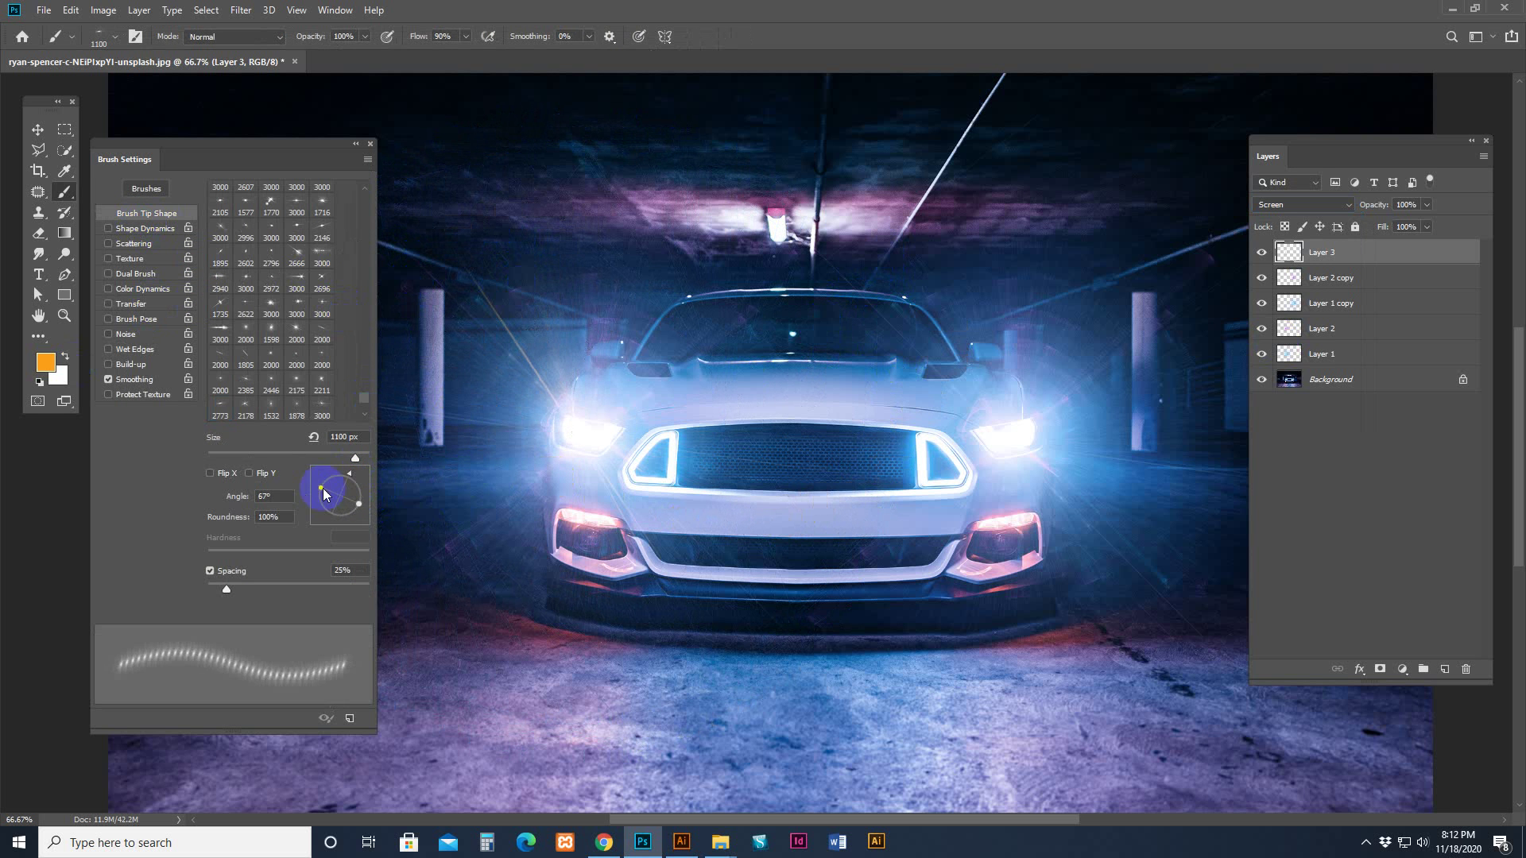
{"action": "left_click", "coordinate": [849, 348]}
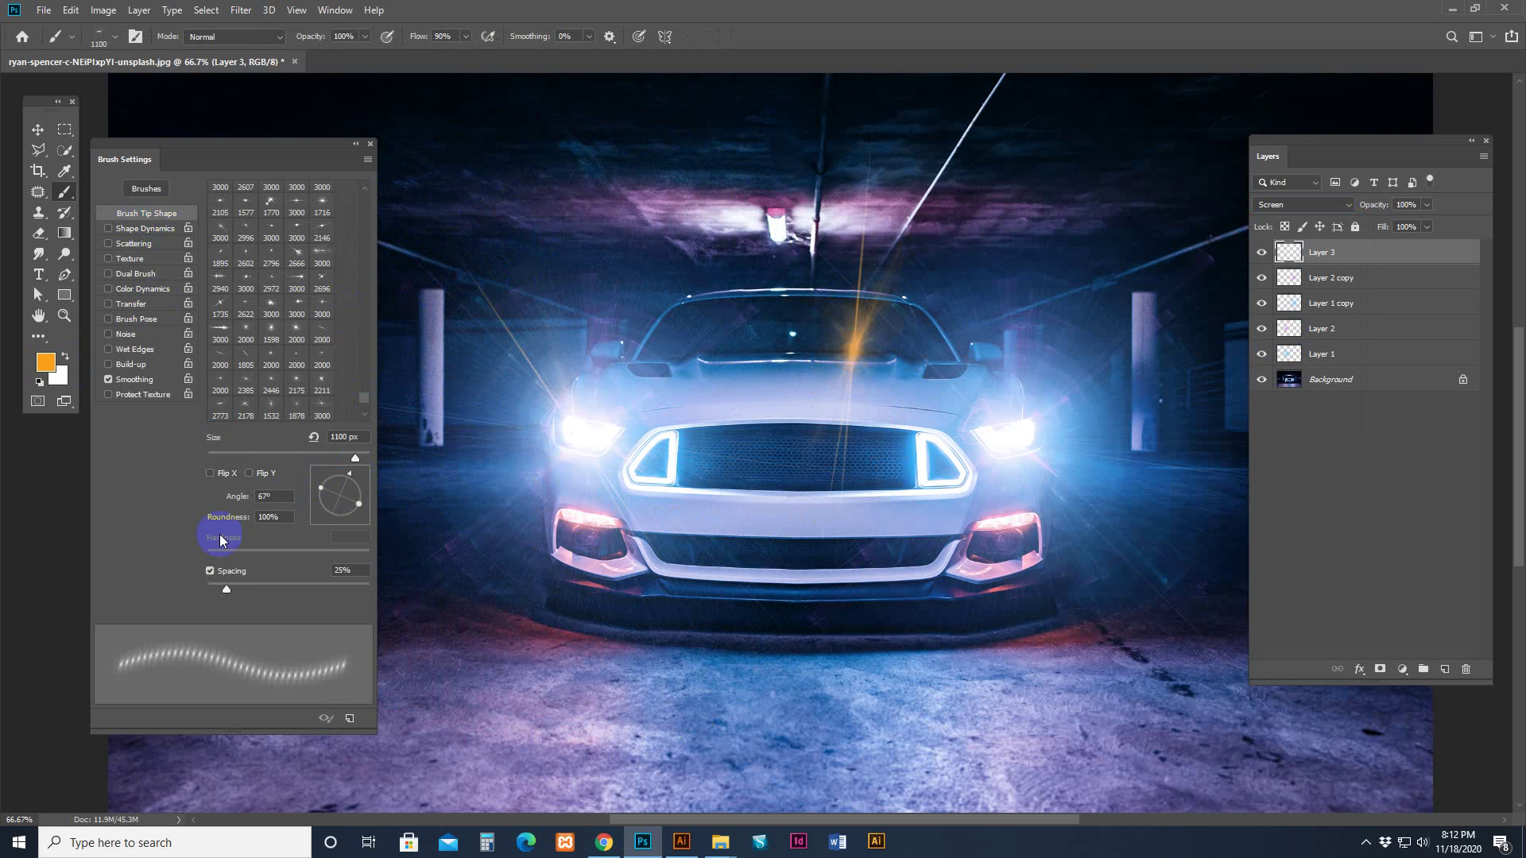
{"action": "left_click_drag", "start_coordinate": [345, 479], "coordinate": [324, 478]}
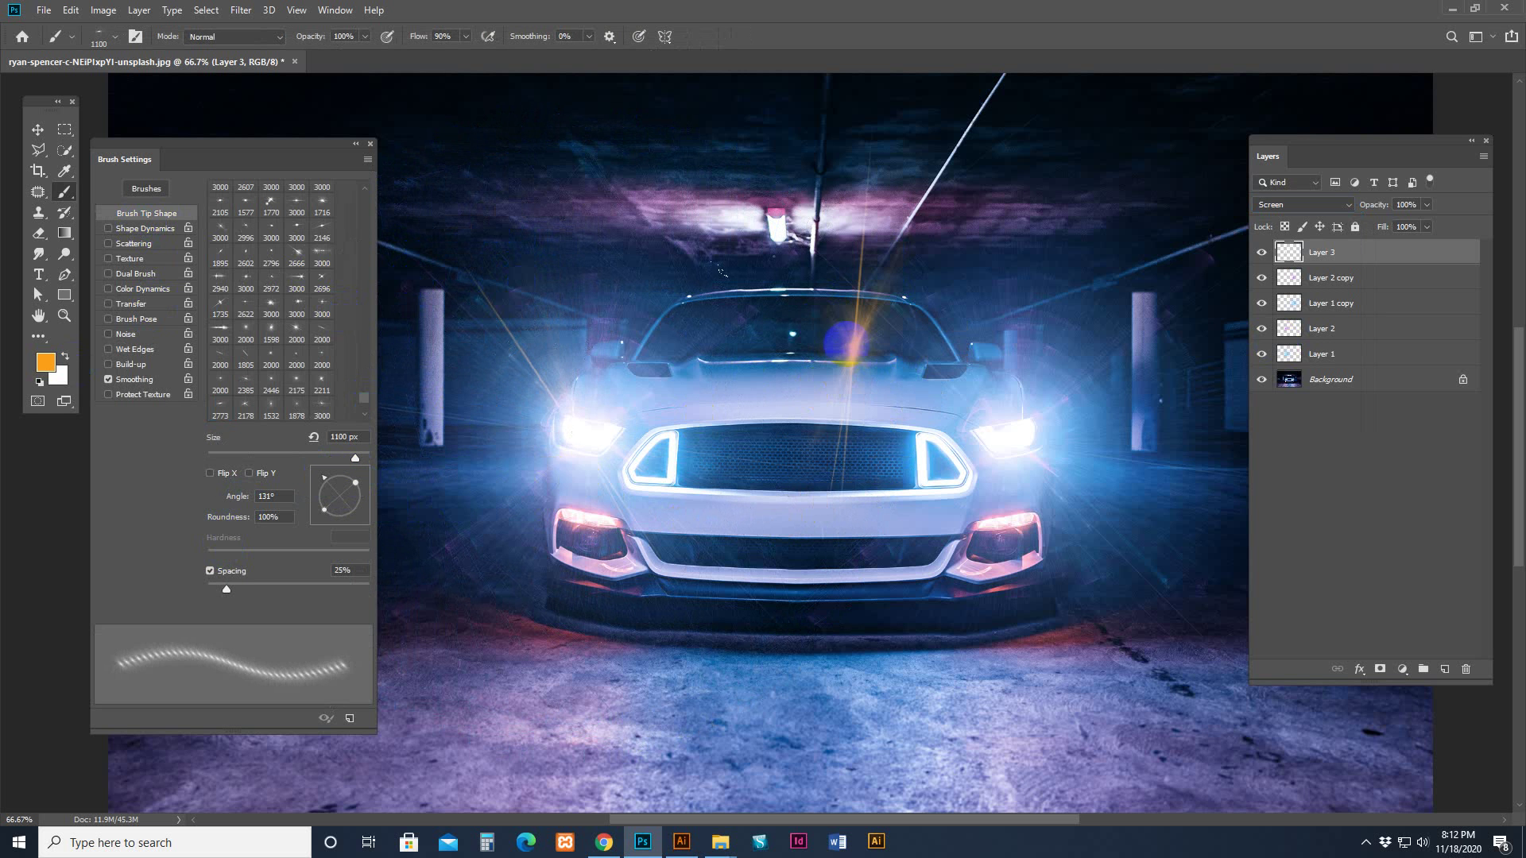
{"action": "left_click", "coordinate": [1042, 382]}
{"action": "key", "text": "ctrl+z"}
{"action": "key", "text": "ctrl+z"}
{"action": "left_click", "coordinate": [1343, 348], "text": "shift"}
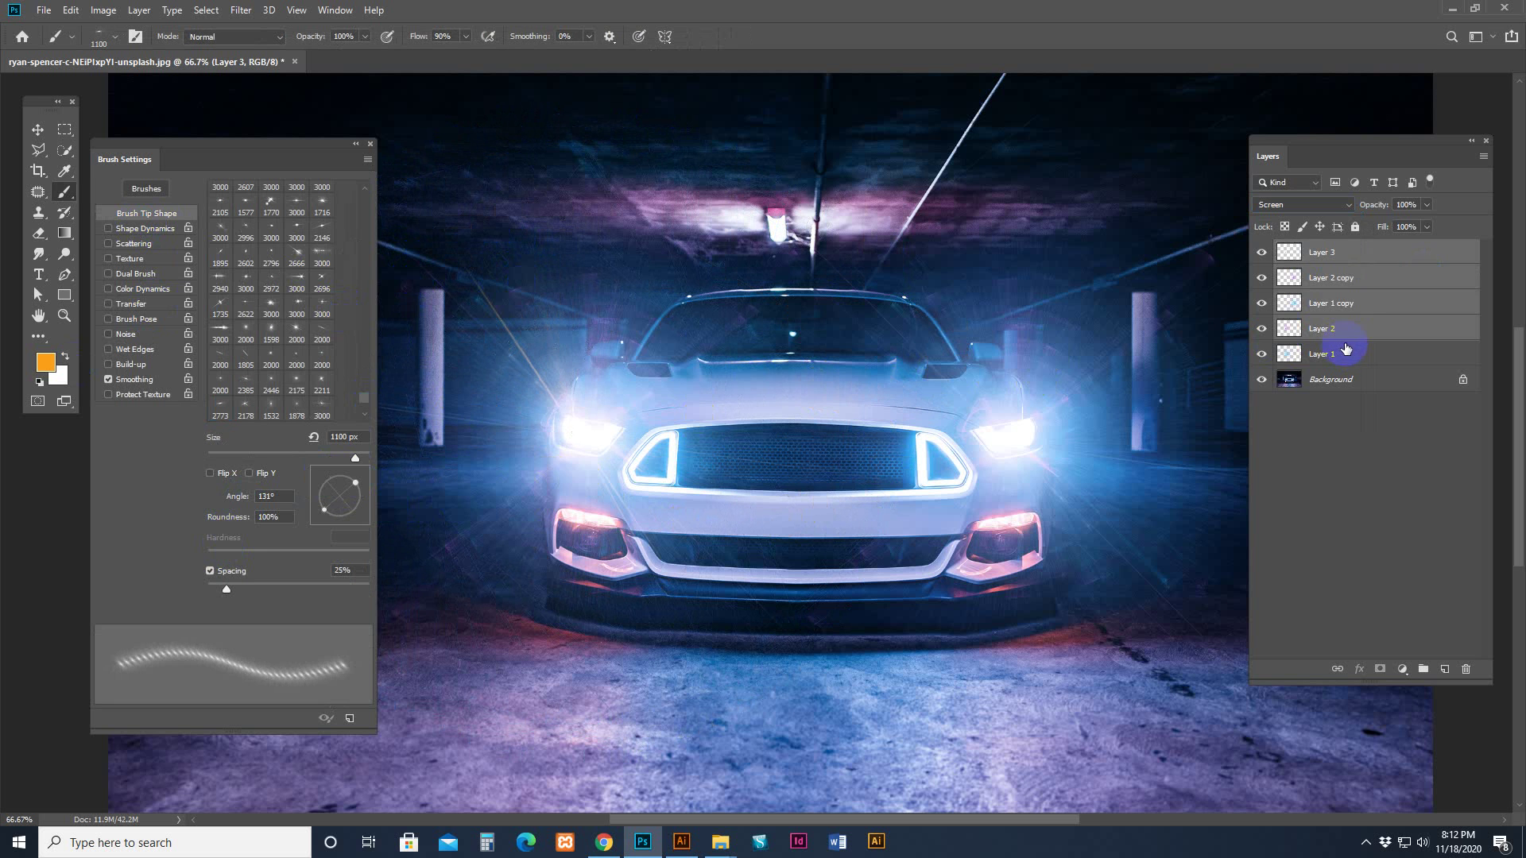
Delete all flare layers and stamp a 2073 orange starburst on the left headlight in a fresh Layer 1.
{"action": "key", "text": "Delete"}
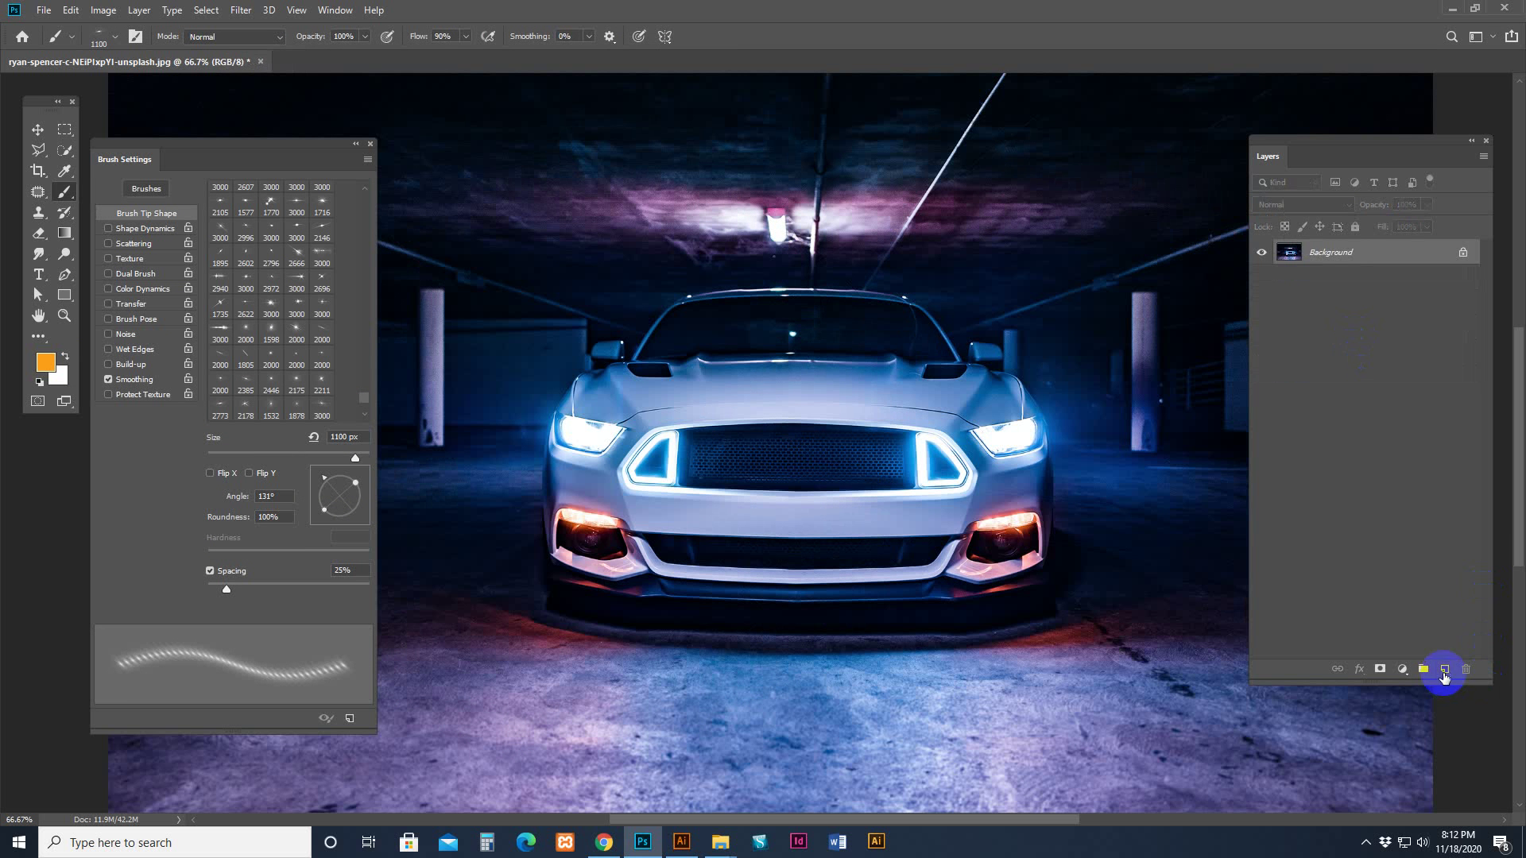
{"action": "left_click", "coordinate": [1445, 670]}
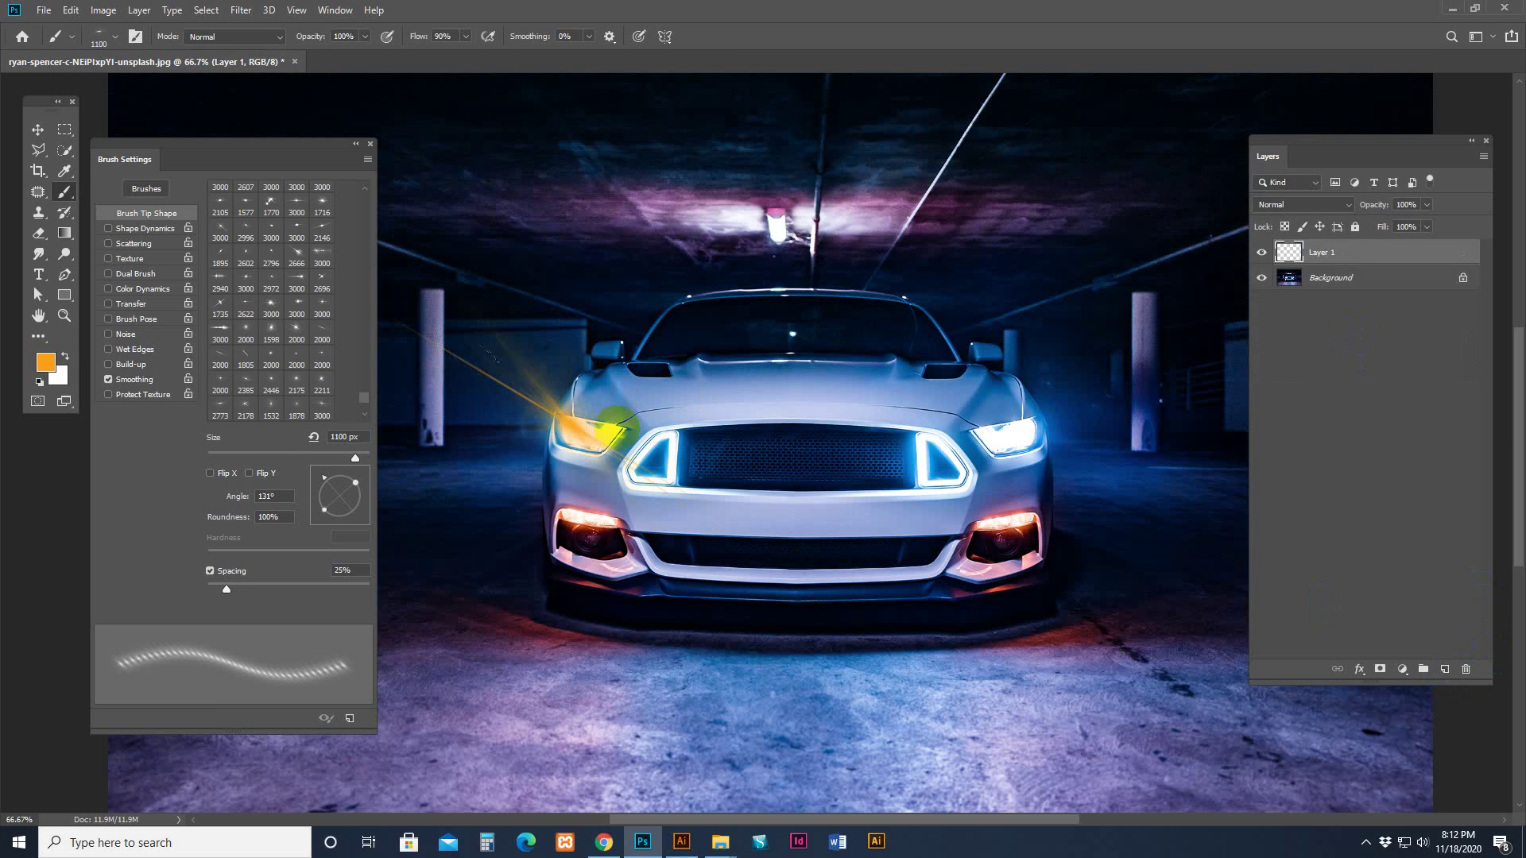
{"action": "right_click", "coordinate": [834, 324]}
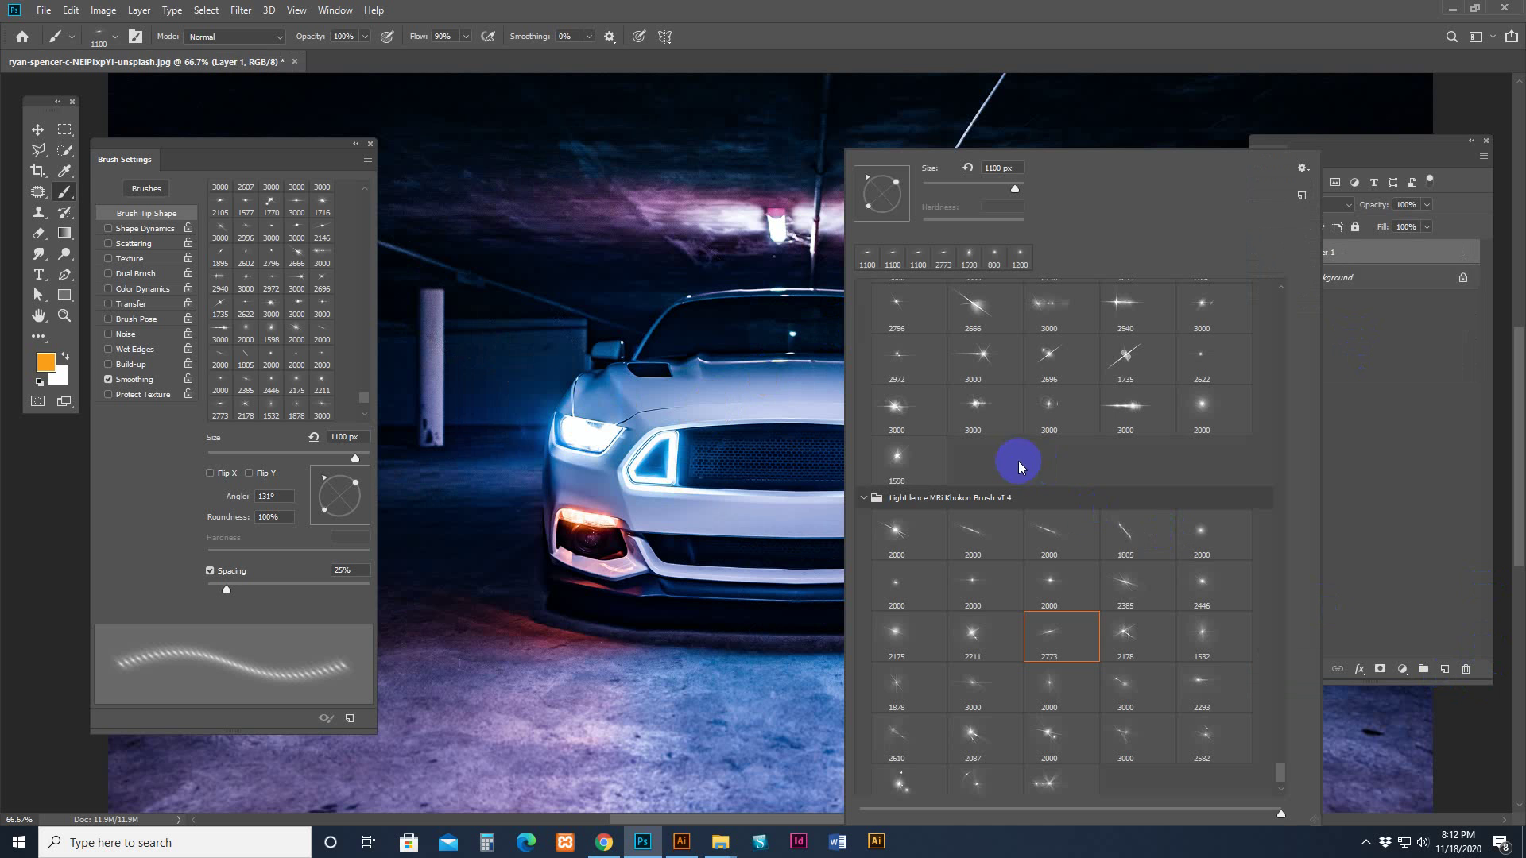
{"action": "scroll", "coordinate": [1018, 469], "scroll_direction": "up", "scroll_amount": 3}
{"action": "scroll", "coordinate": [1129, 505], "scroll_direction": "up", "scroll_amount": 5}
{"action": "scroll", "coordinate": [1122, 498], "scroll_direction": "up", "scroll_amount": 2}
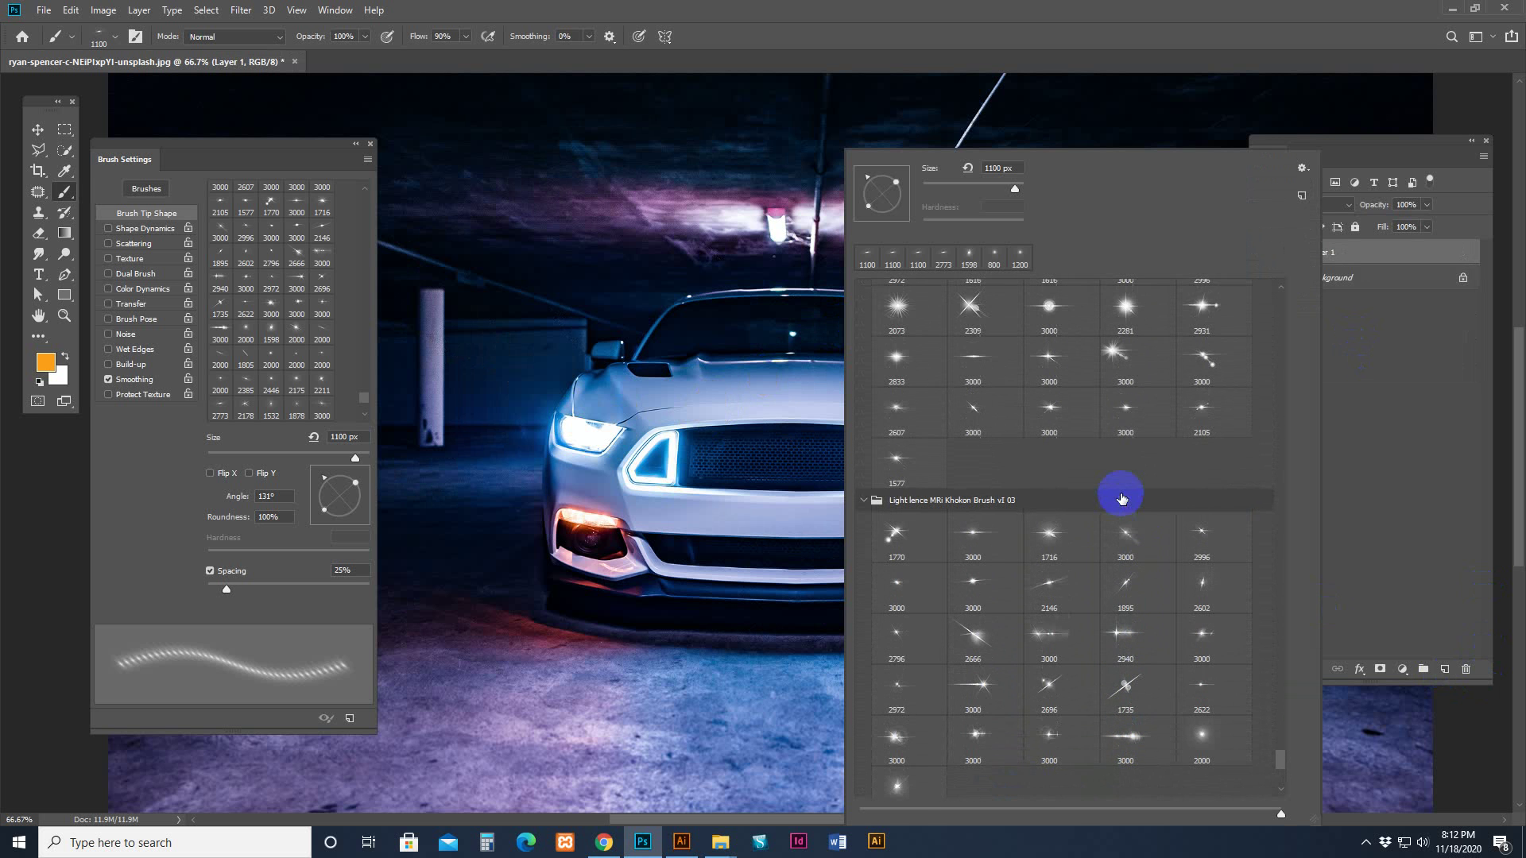
{"action": "left_click", "coordinate": [897, 332]}
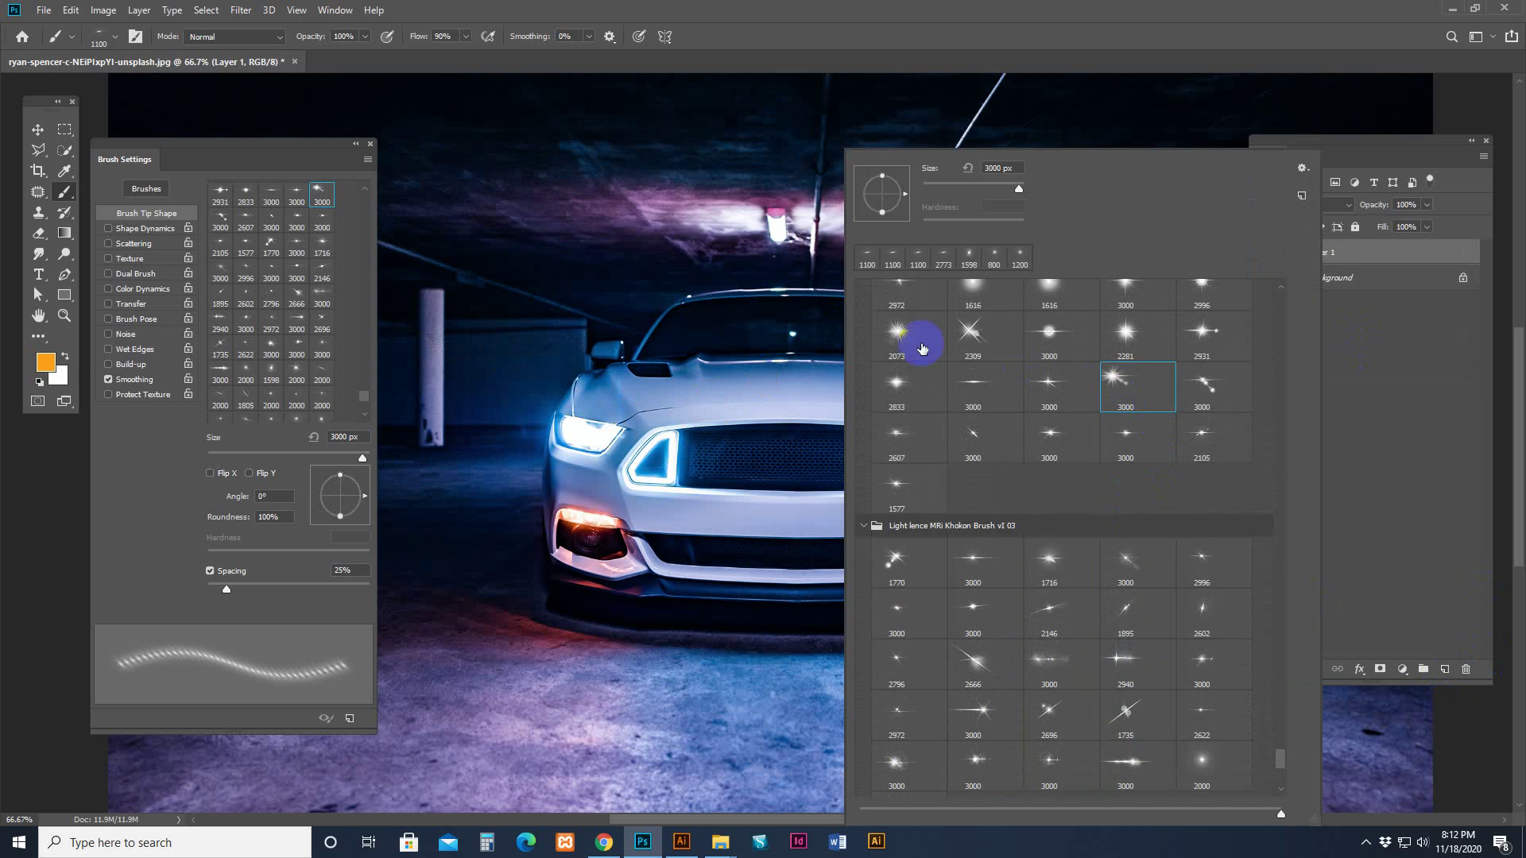
{"action": "left_click", "coordinate": [589, 436]}
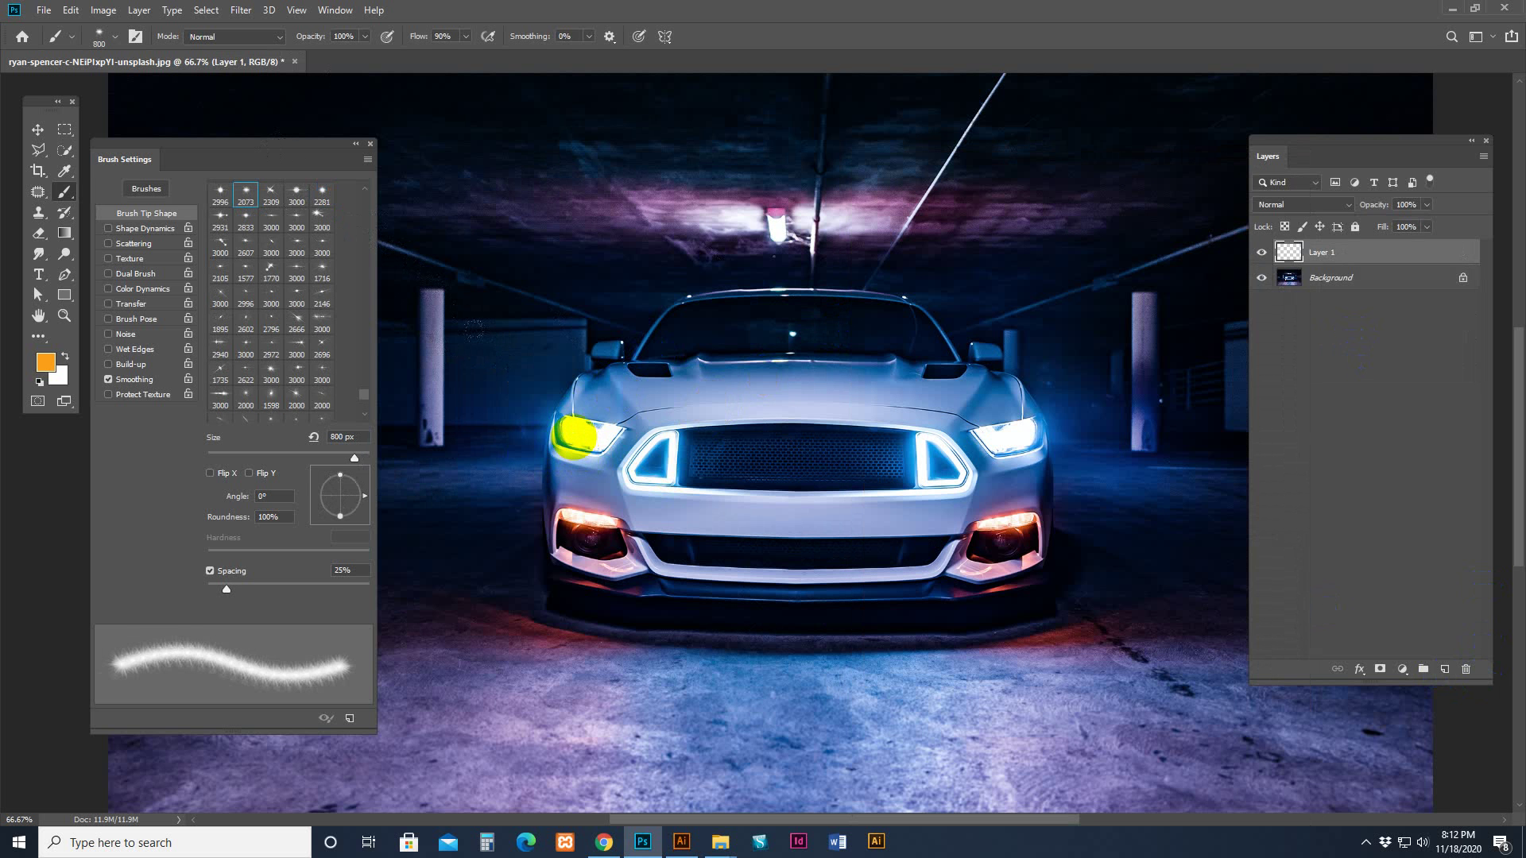
{"action": "left_click", "coordinate": [579, 437]}
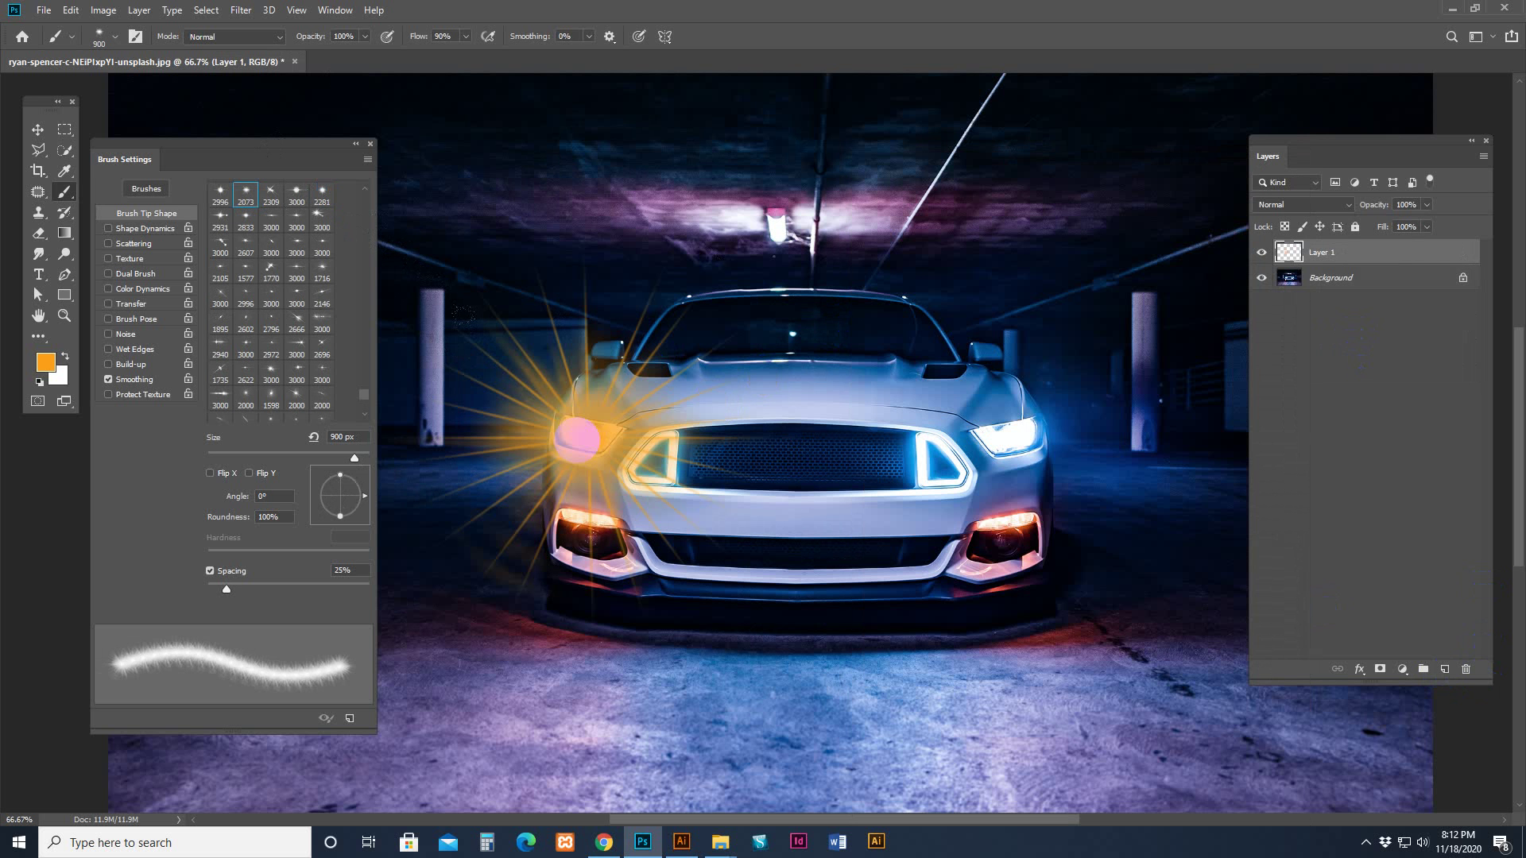
Paint a 700 px light peach glow over the left headlight.
{"action": "left_click", "coordinate": [46, 362]}
{"action": "left_click", "coordinate": [1034, 490]}
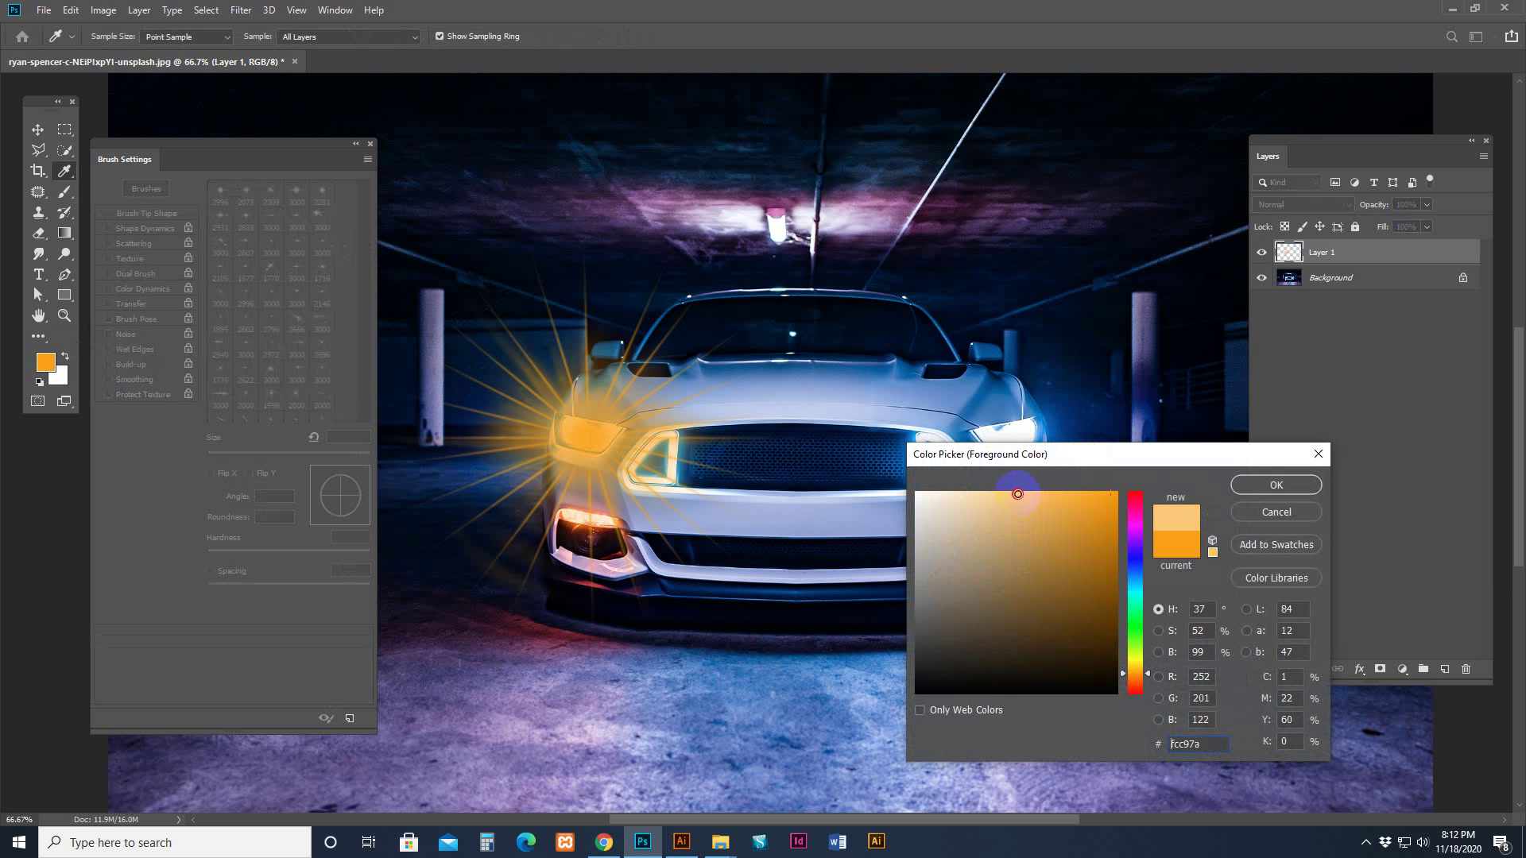
{"action": "left_click", "coordinate": [1275, 485]}
{"action": "key", "text": "bracketleft"}
{"action": "key", "text": "bracketleft"}
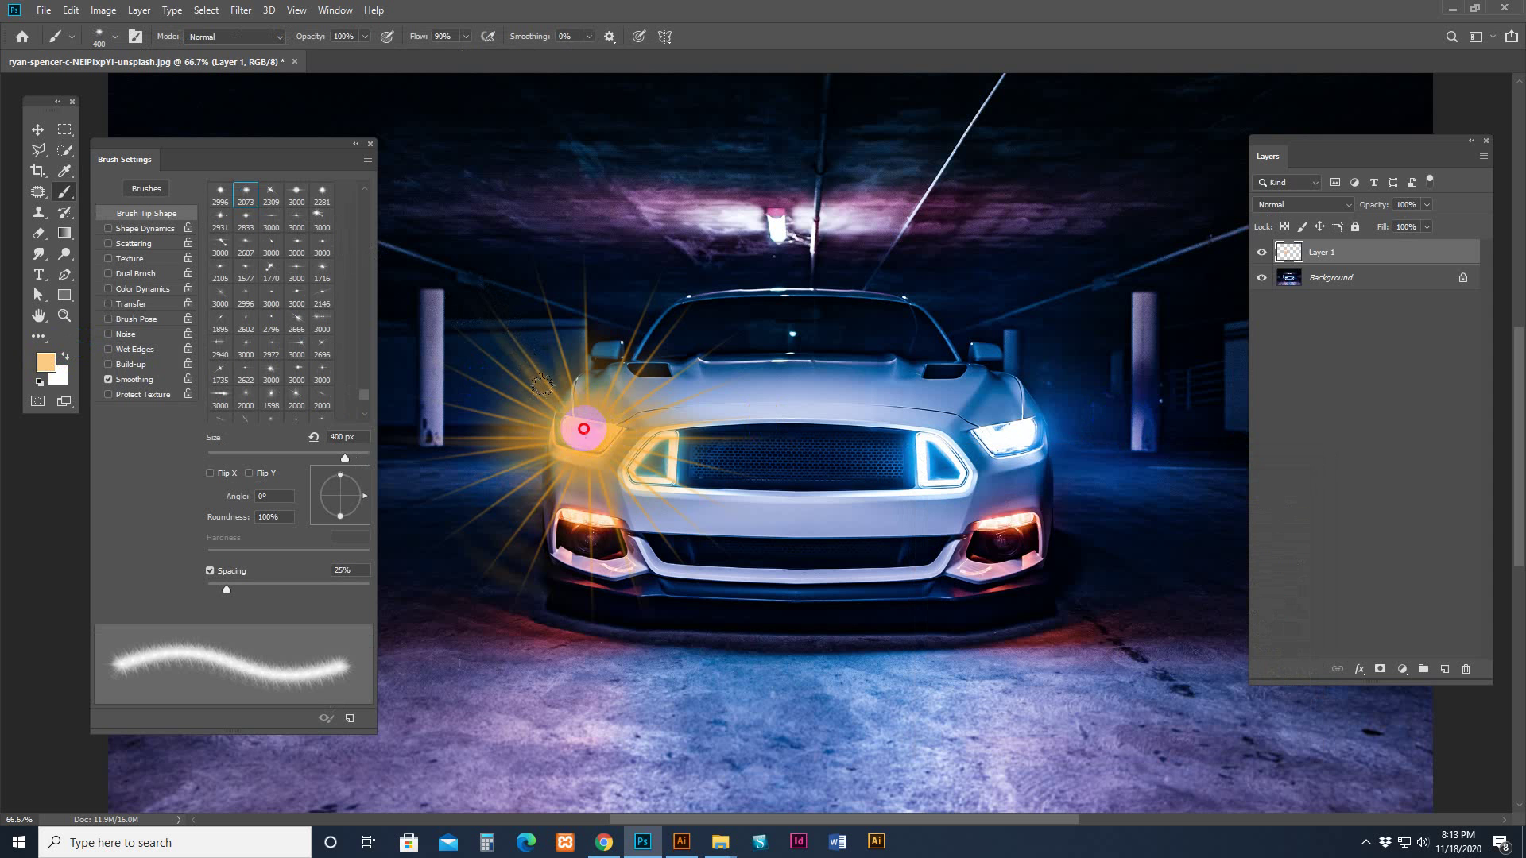
{"action": "left_click", "coordinate": [585, 429]}
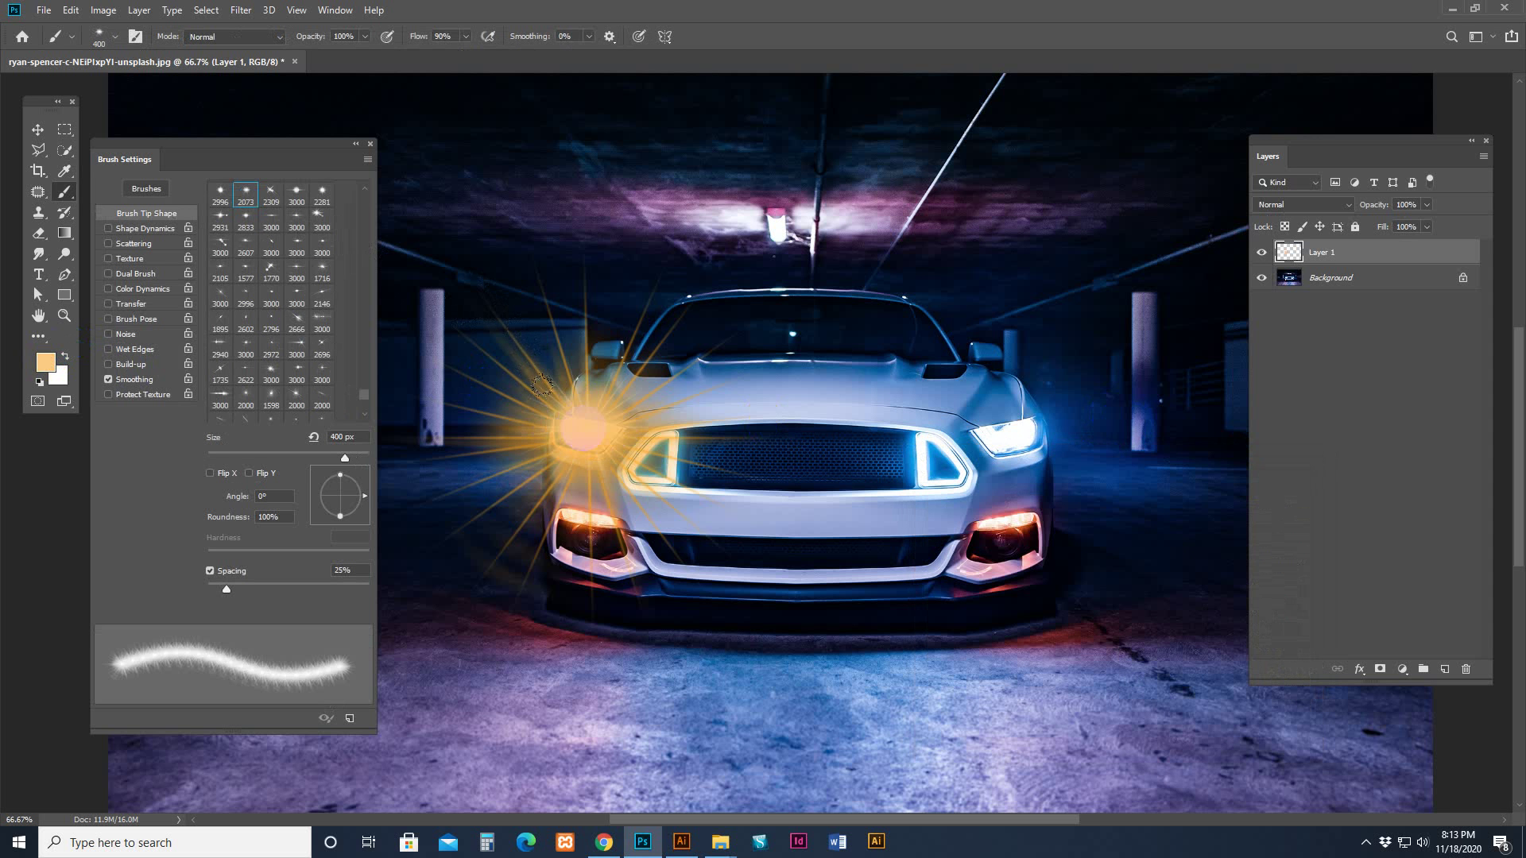
Set foreground to white, blend the flare layer in Screen mode and position it on the left headlight.
{"action": "left_click", "coordinate": [46, 362]}
{"action": "left_click", "coordinate": [916, 492]}
{"action": "left_click", "coordinate": [1261, 484]}
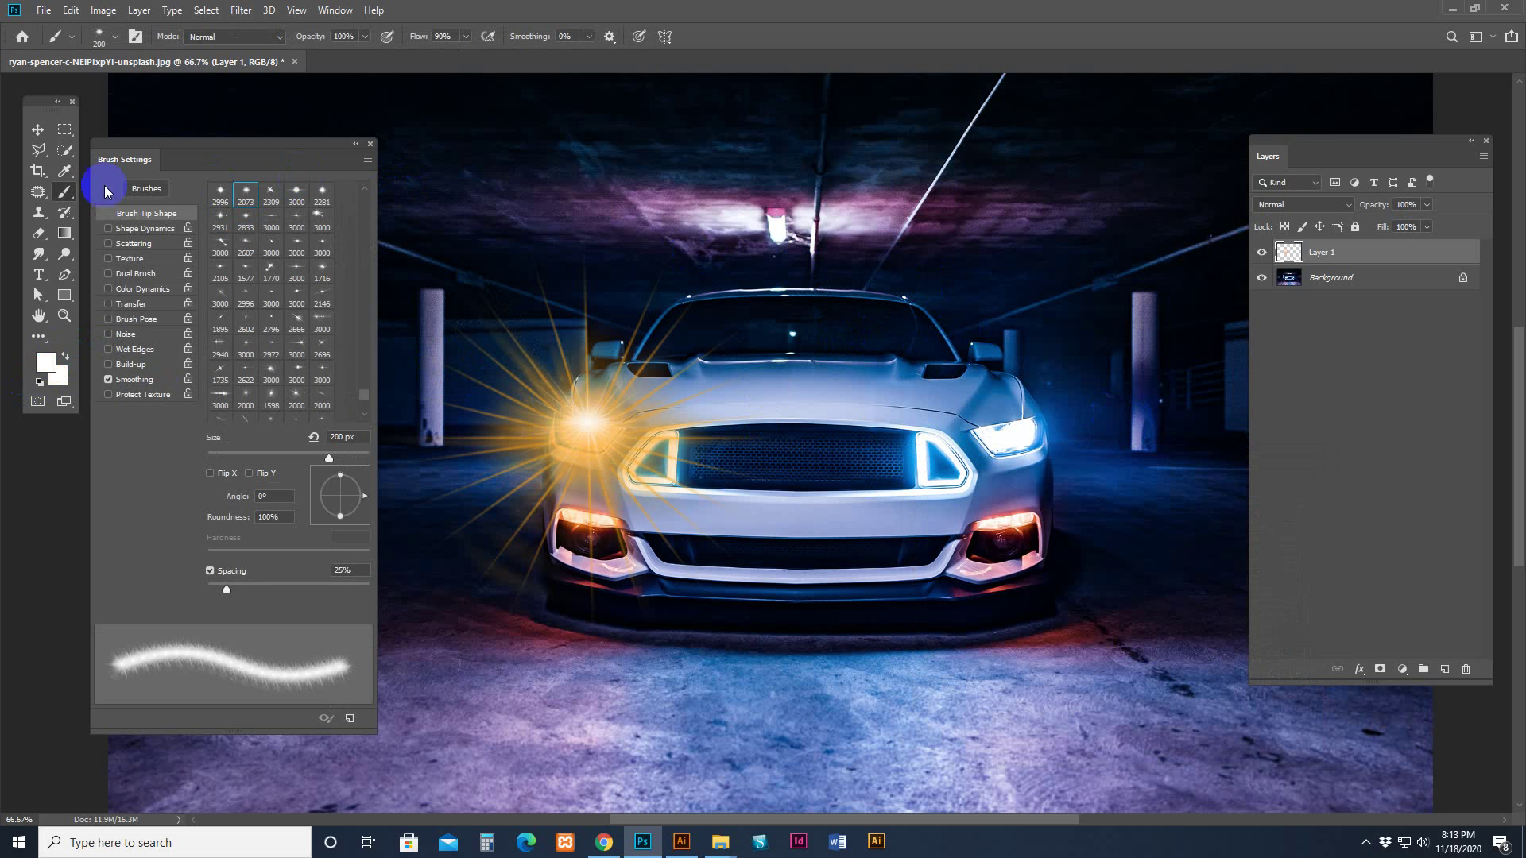
{"action": "left_click", "coordinate": [36, 129]}
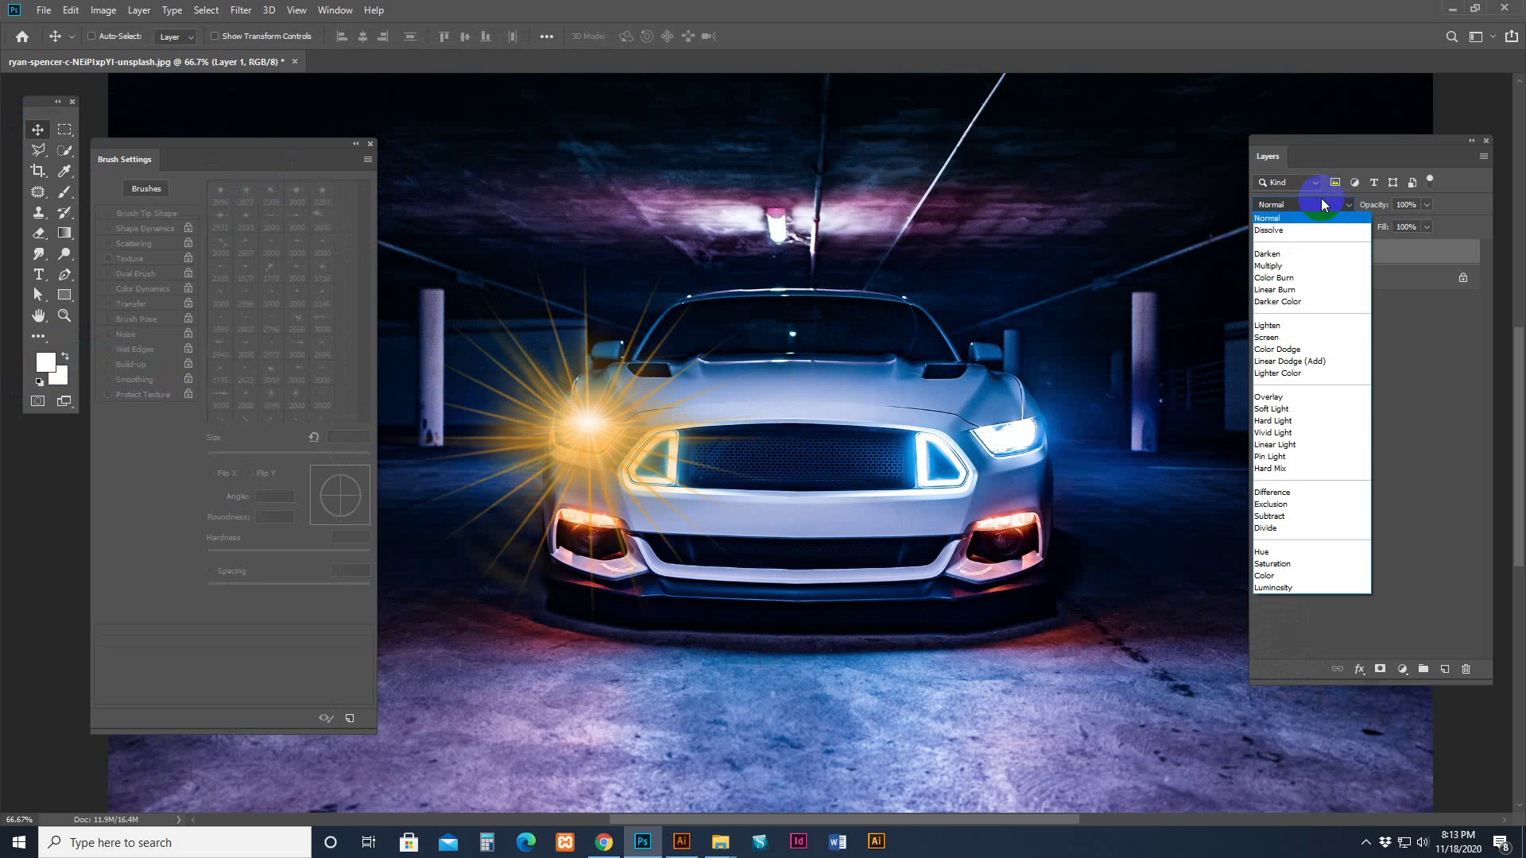
{"action": "left_click", "coordinate": [1289, 335]}
{"action": "left_click_drag", "start_coordinate": [596, 436], "coordinate": [1335, 304]}
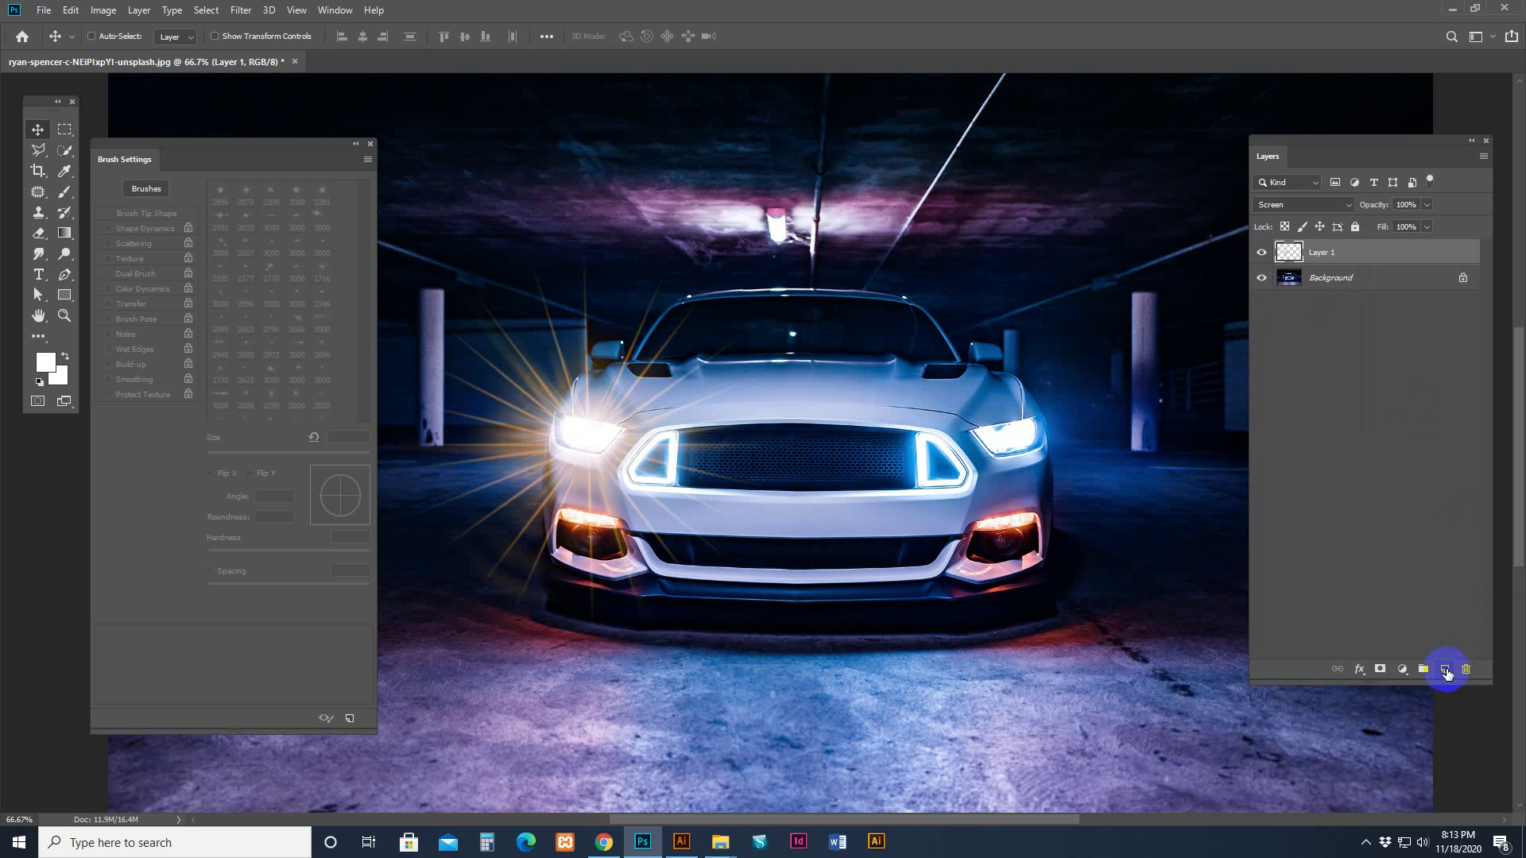
Add Layer 2 and stamp an enlarged starburst brush preset over the left headlight.
{"action": "left_click", "coordinate": [1446, 670]}
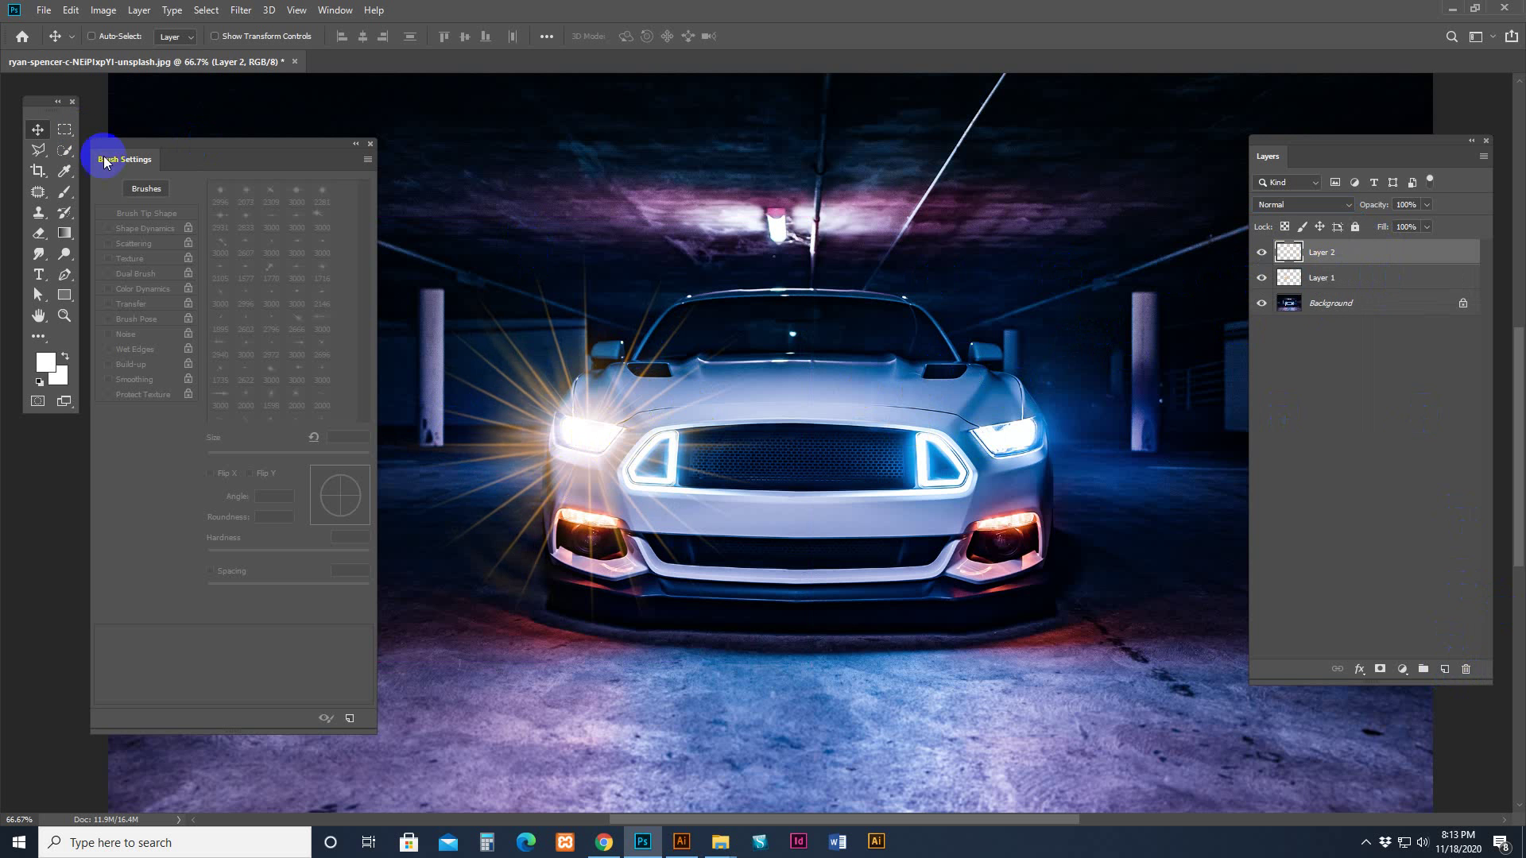
{"action": "left_click", "coordinate": [64, 192]}
{"action": "right_click", "coordinate": [735, 254]}
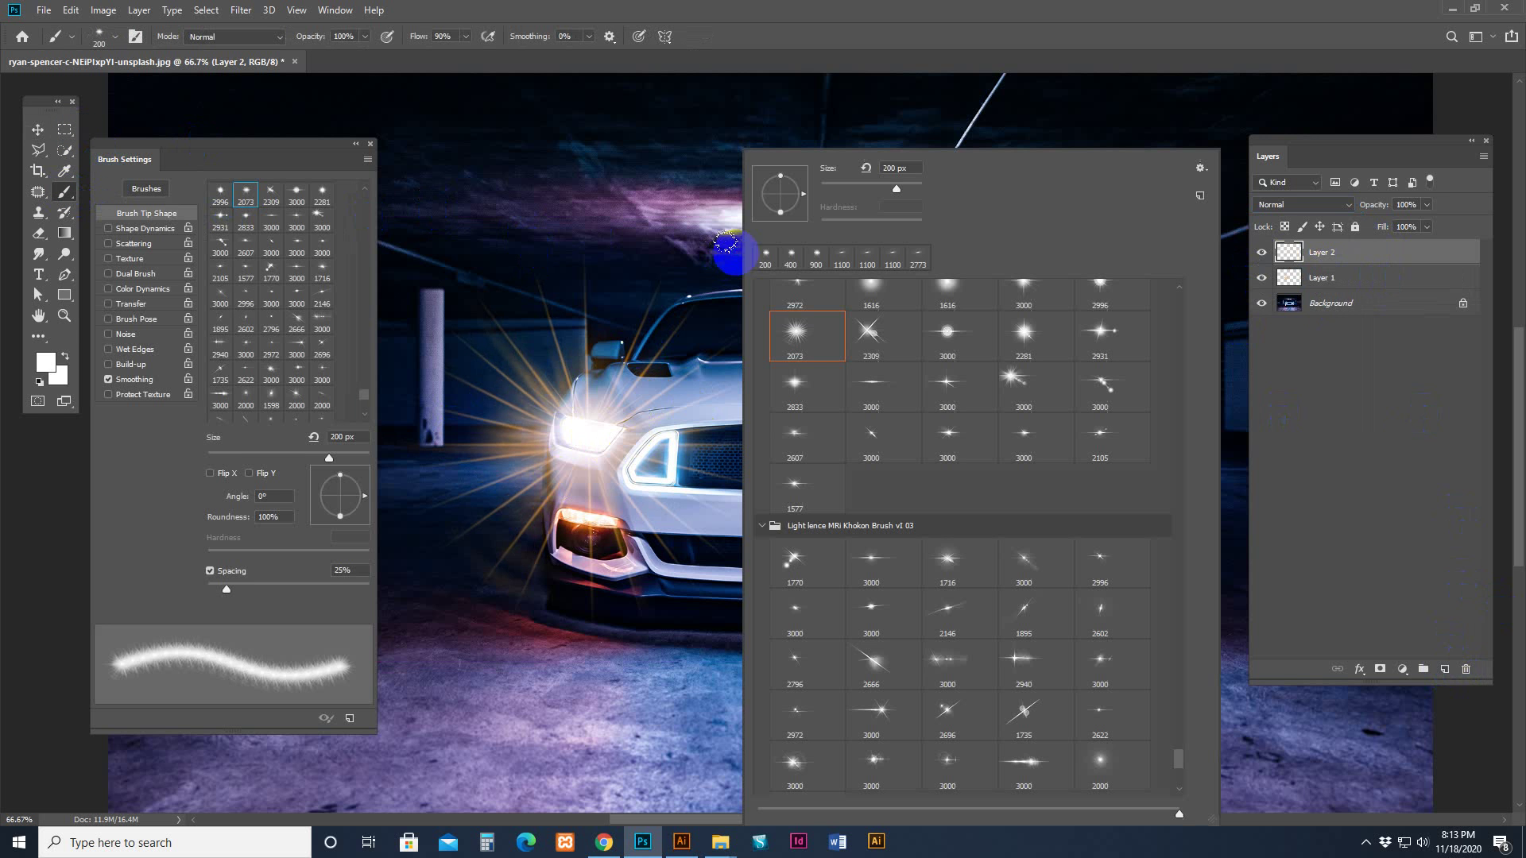
{"action": "left_click", "coordinate": [951, 381]}
{"action": "left_click", "coordinate": [654, 464]}
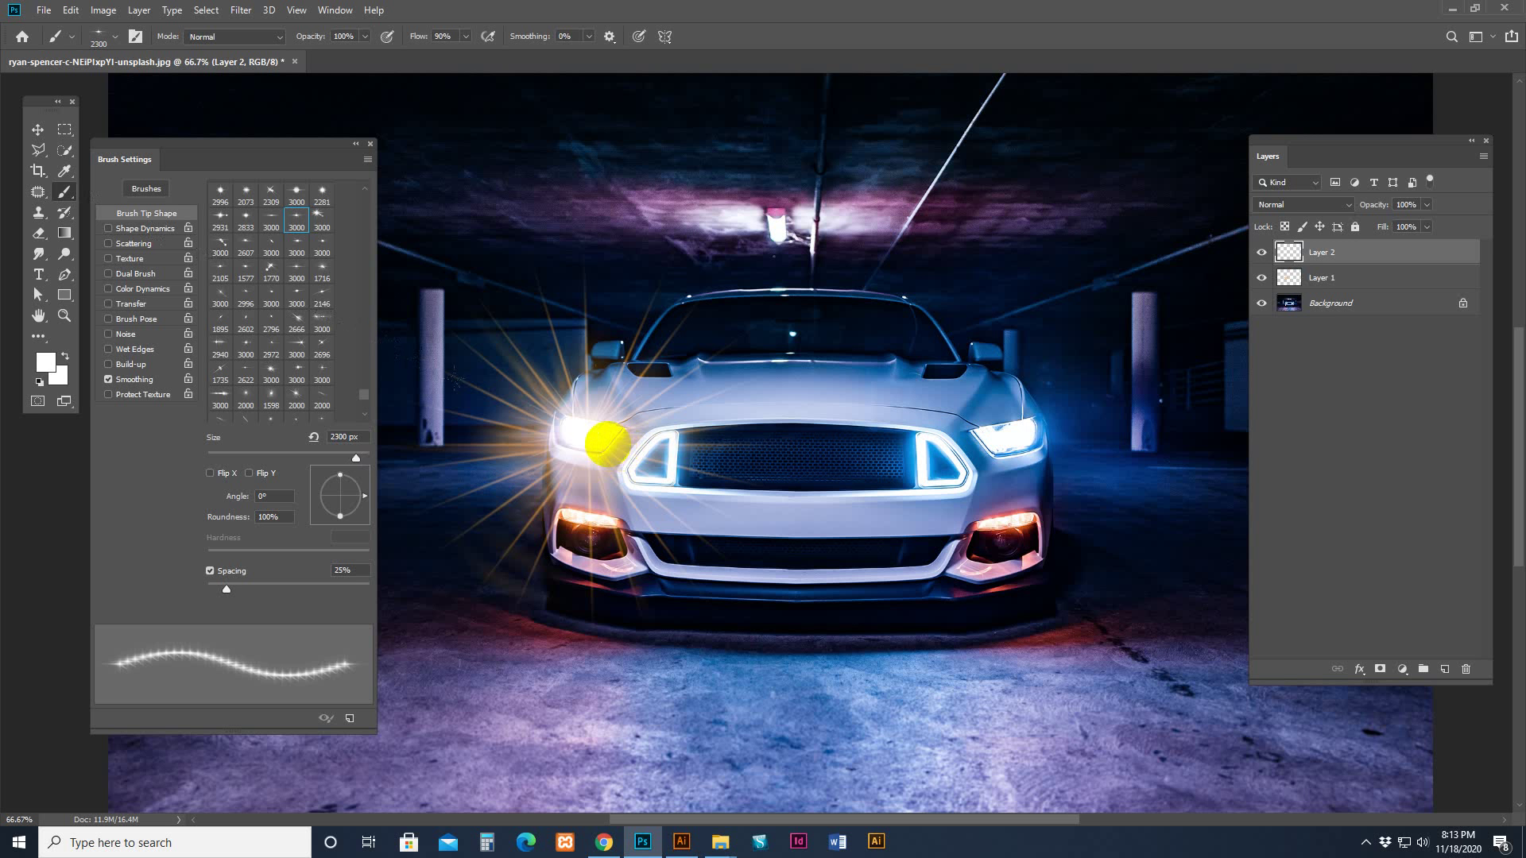
{"action": "key", "text": "bracketright"}
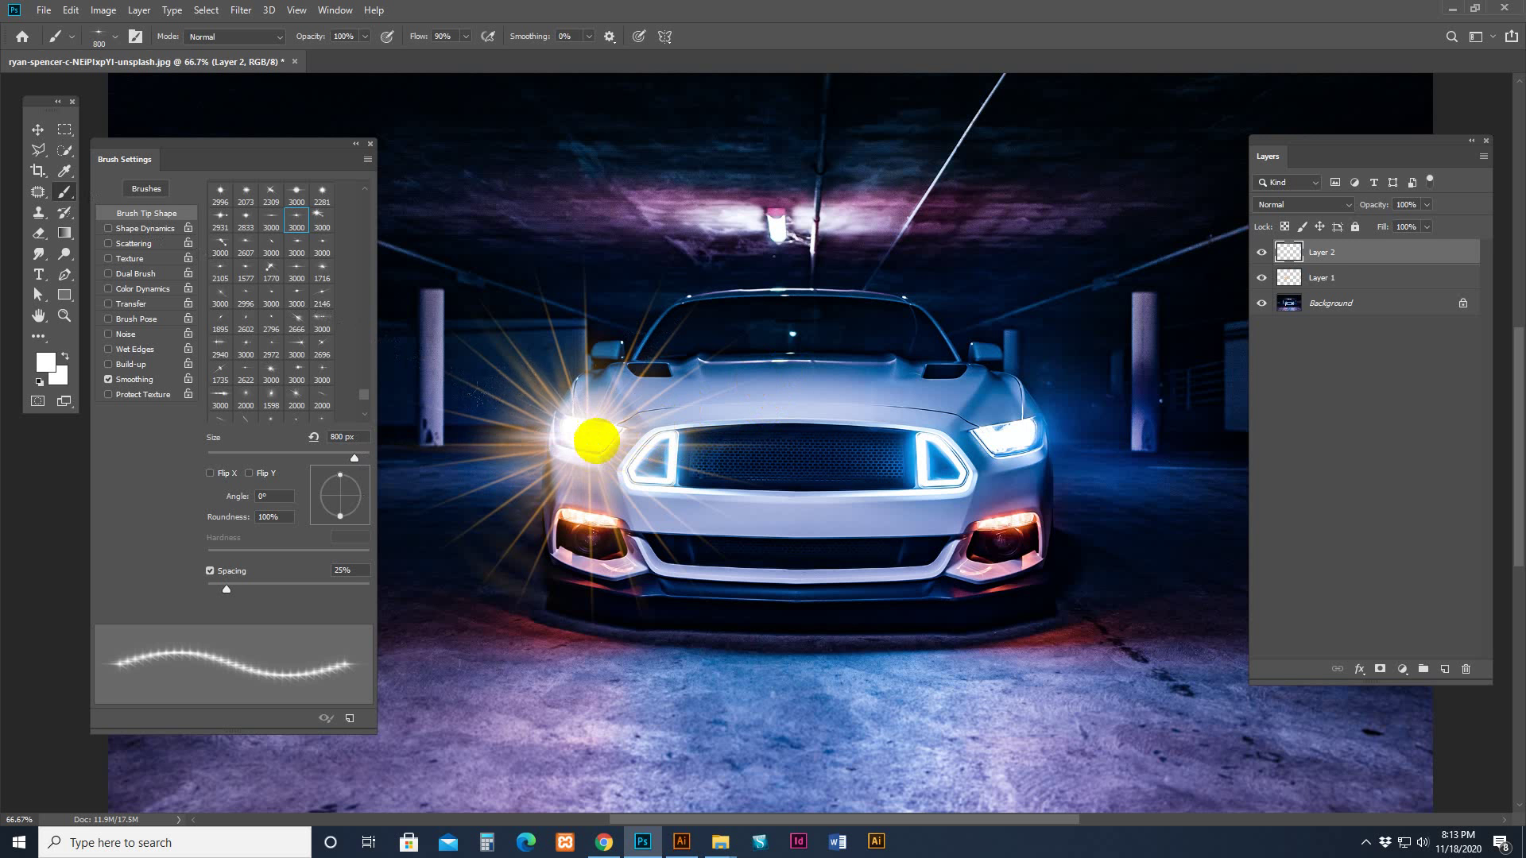
{"action": "left_click", "coordinate": [586, 437]}
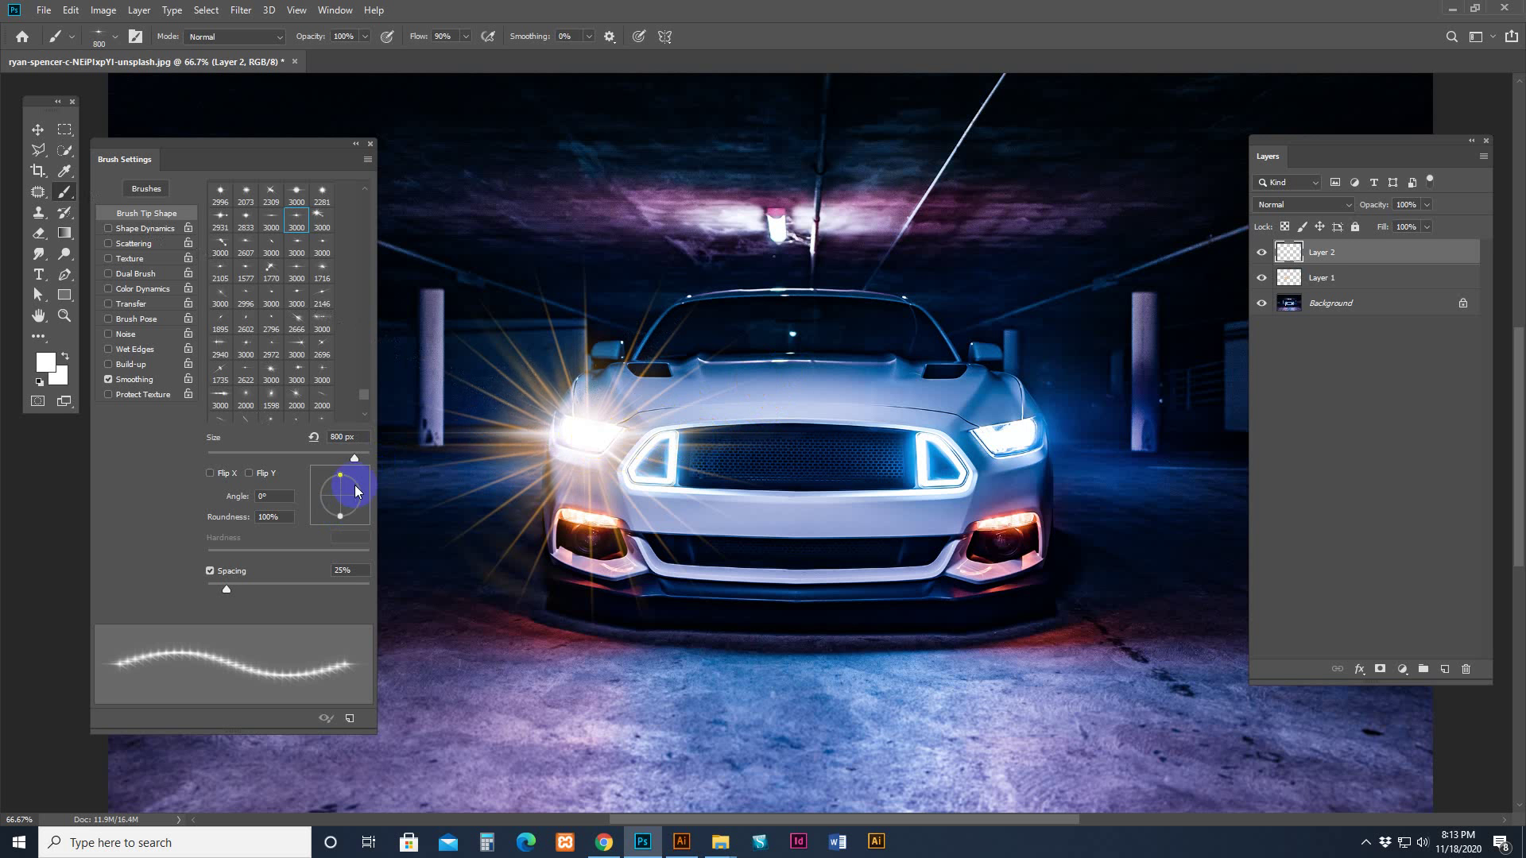
Rotate the brush tip to about -68° and restamp the left headlight, undoing a grille stamp.
{"action": "mouse_move", "coordinate": [337, 480]}
{"action": "left_mouse_down"}
{"action": "mouse_move", "coordinate": [317, 488]}
{"action": "mouse_move", "coordinate": [340, 453]}
{"action": "mouse_move", "coordinate": [383, 499]}
{"action": "mouse_move", "coordinate": [334, 467]}
{"action": "left_mouse_up"}
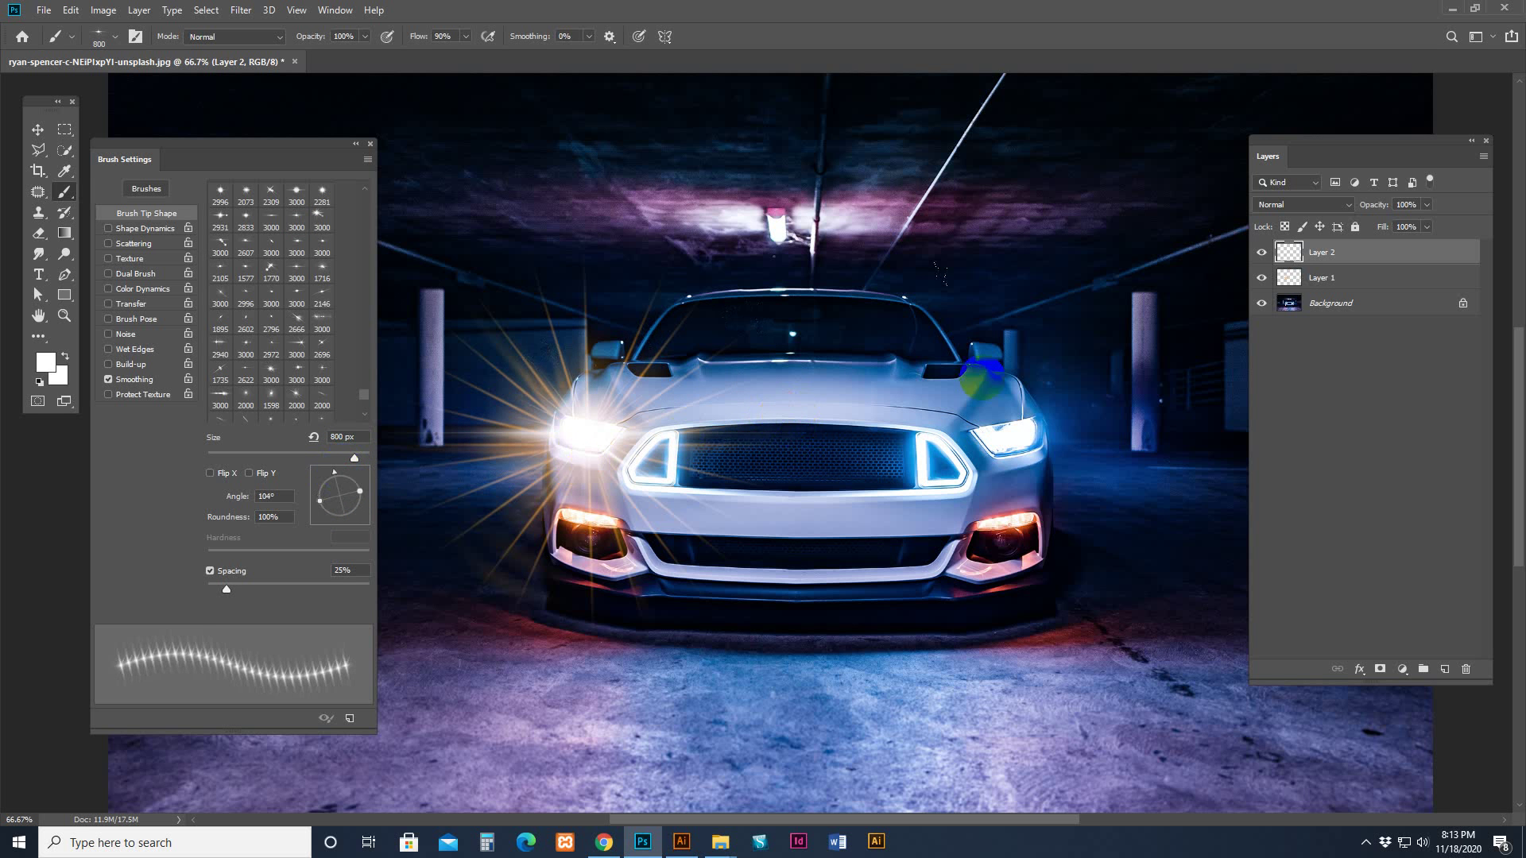
{"action": "mouse_move", "coordinate": [361, 490]}
{"action": "left_mouse_down"}
{"action": "mouse_move", "coordinate": [336, 471]}
{"action": "mouse_move", "coordinate": [353, 480]}
{"action": "left_mouse_up"}
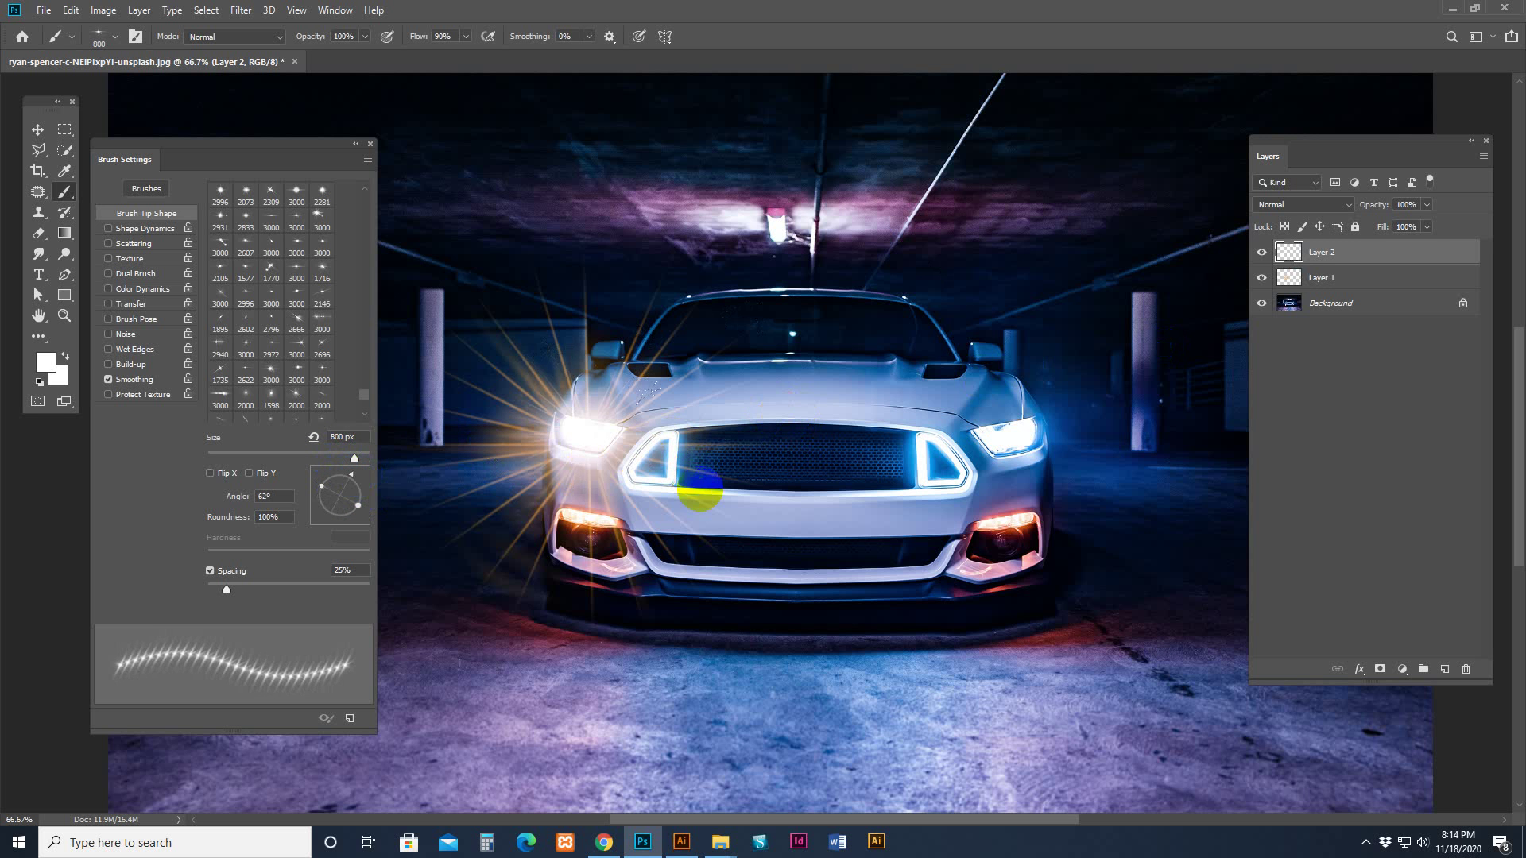
{"action": "left_click", "coordinate": [798, 463]}
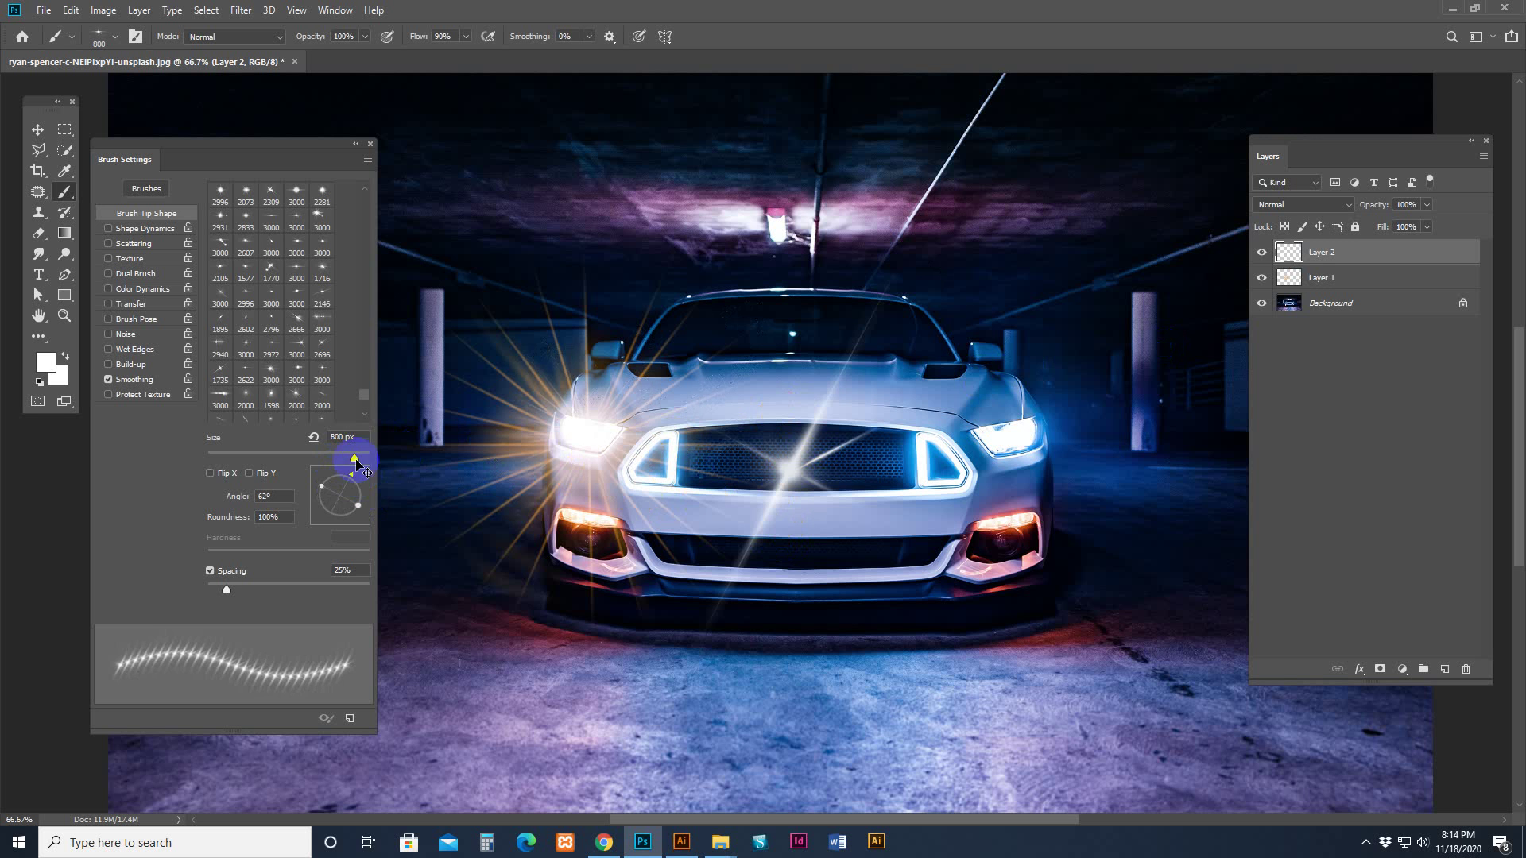
{"action": "key", "text": "ctrl+z"}
{"action": "left_click_drag", "start_coordinate": [359, 503], "coordinate": [347, 521]}
{"action": "left_click", "coordinate": [589, 442]}
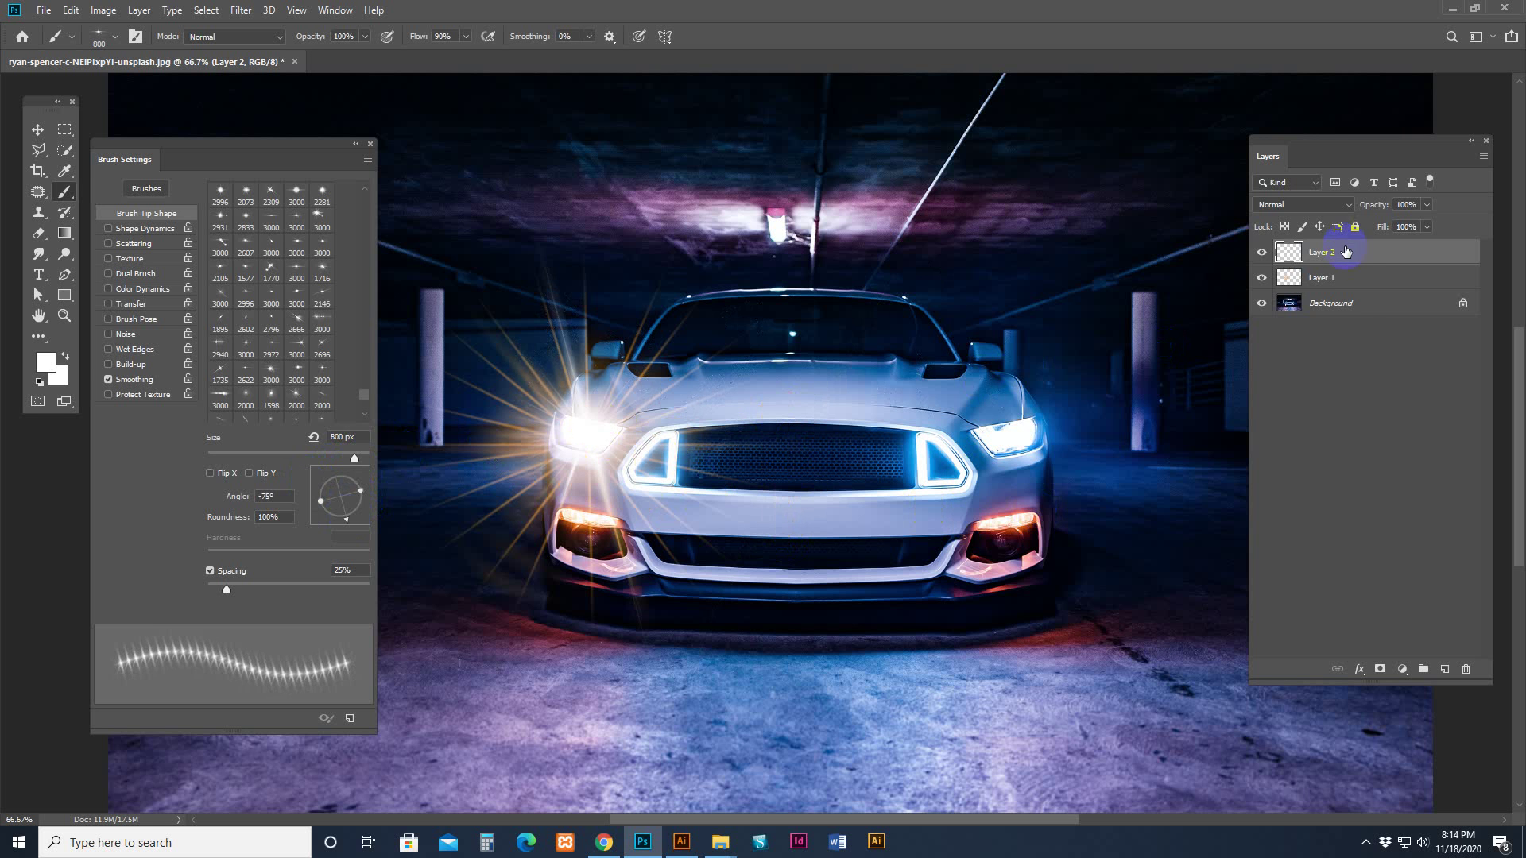
Blend Layer 2 in Screen mode and toggle its visibility to compare the glow.
{"action": "left_click", "coordinate": [1310, 208]}
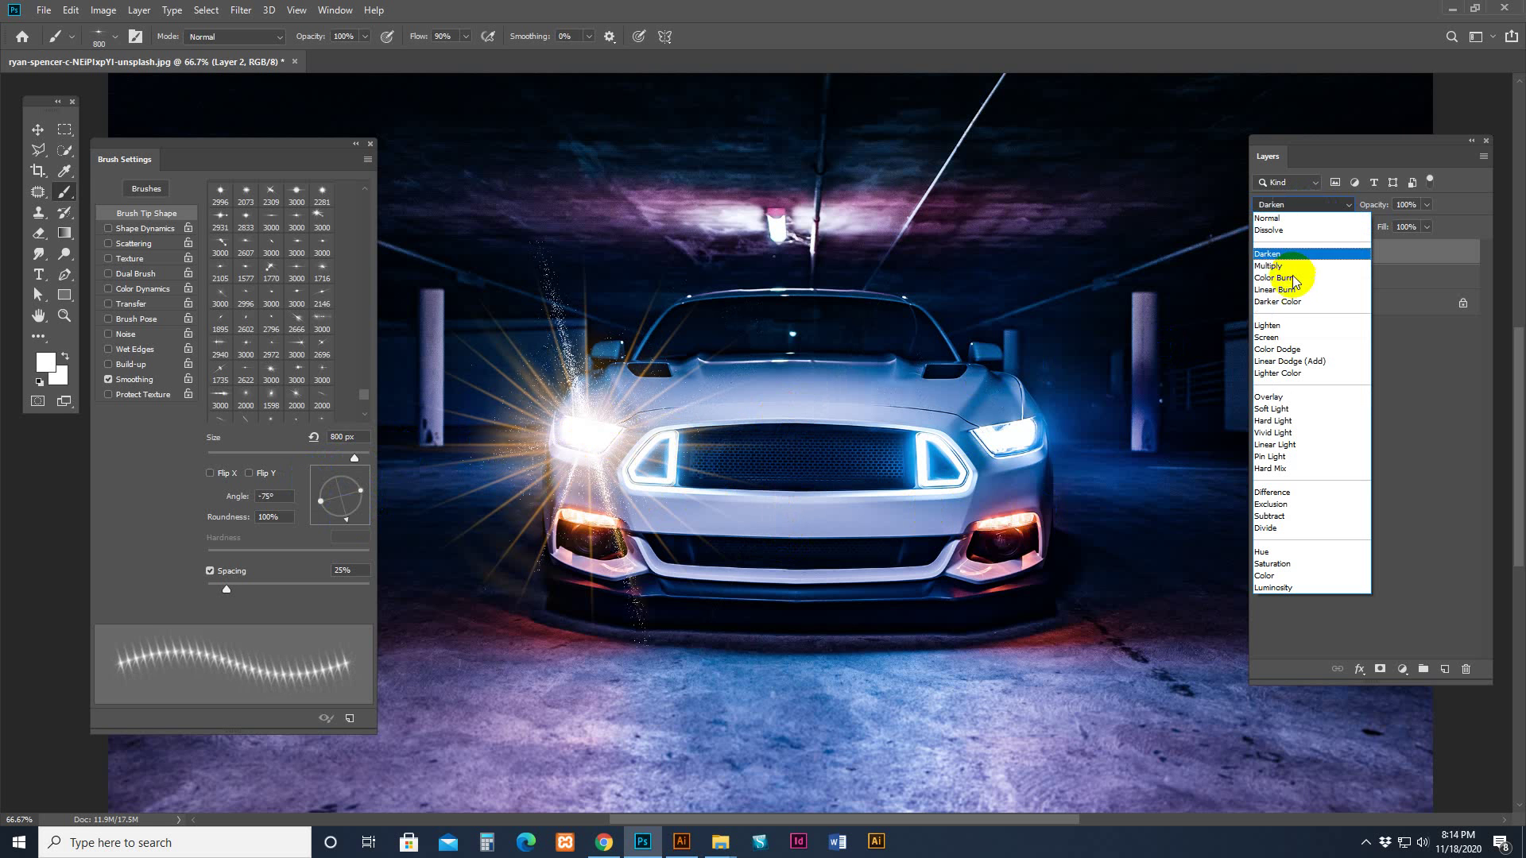
{"action": "left_click", "coordinate": [1280, 339]}
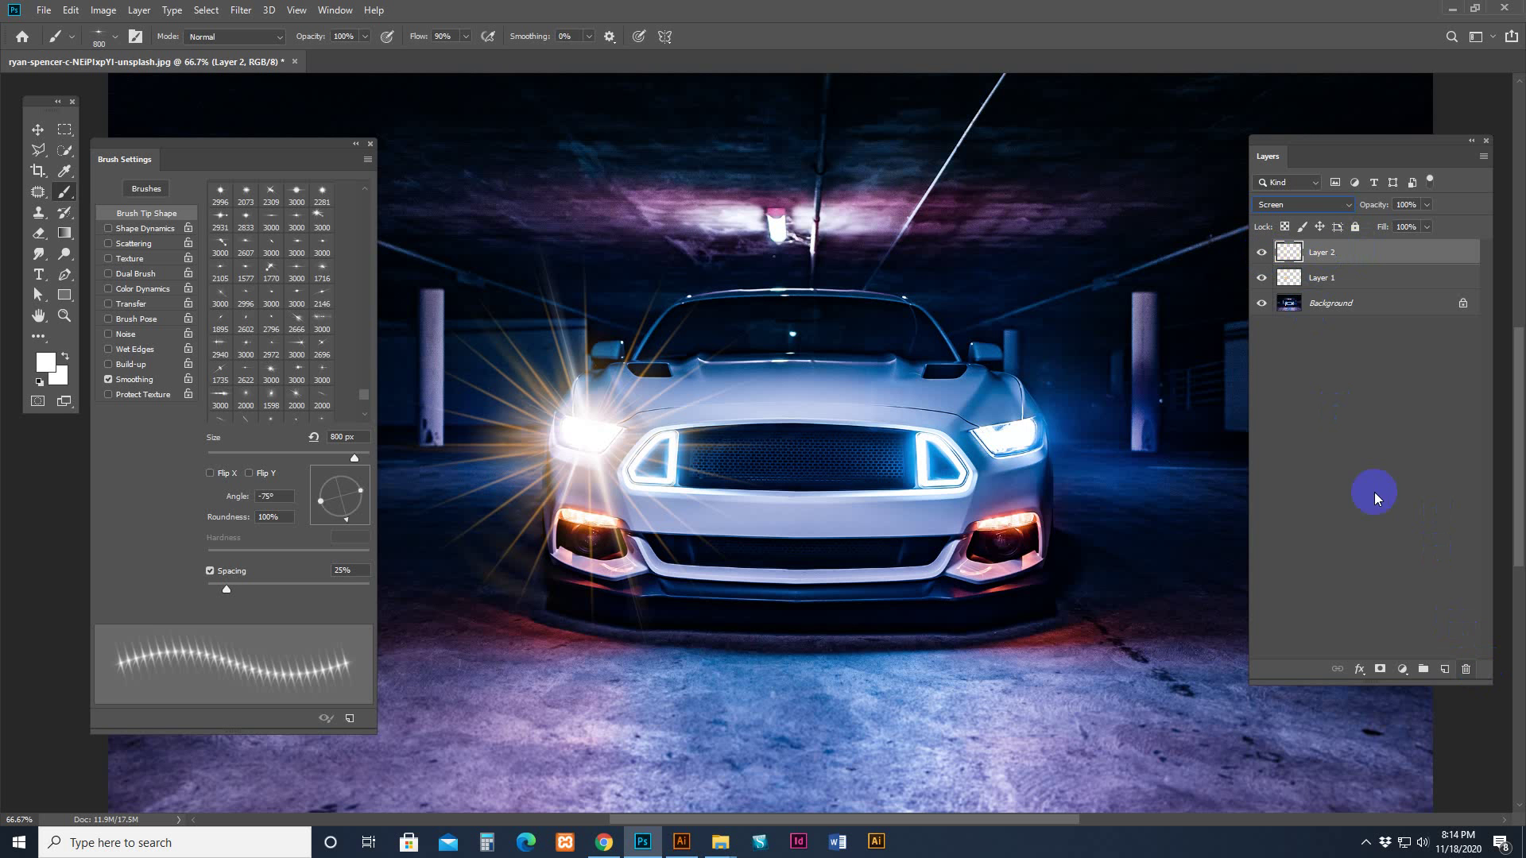
{"action": "left_click", "coordinate": [1263, 253]}
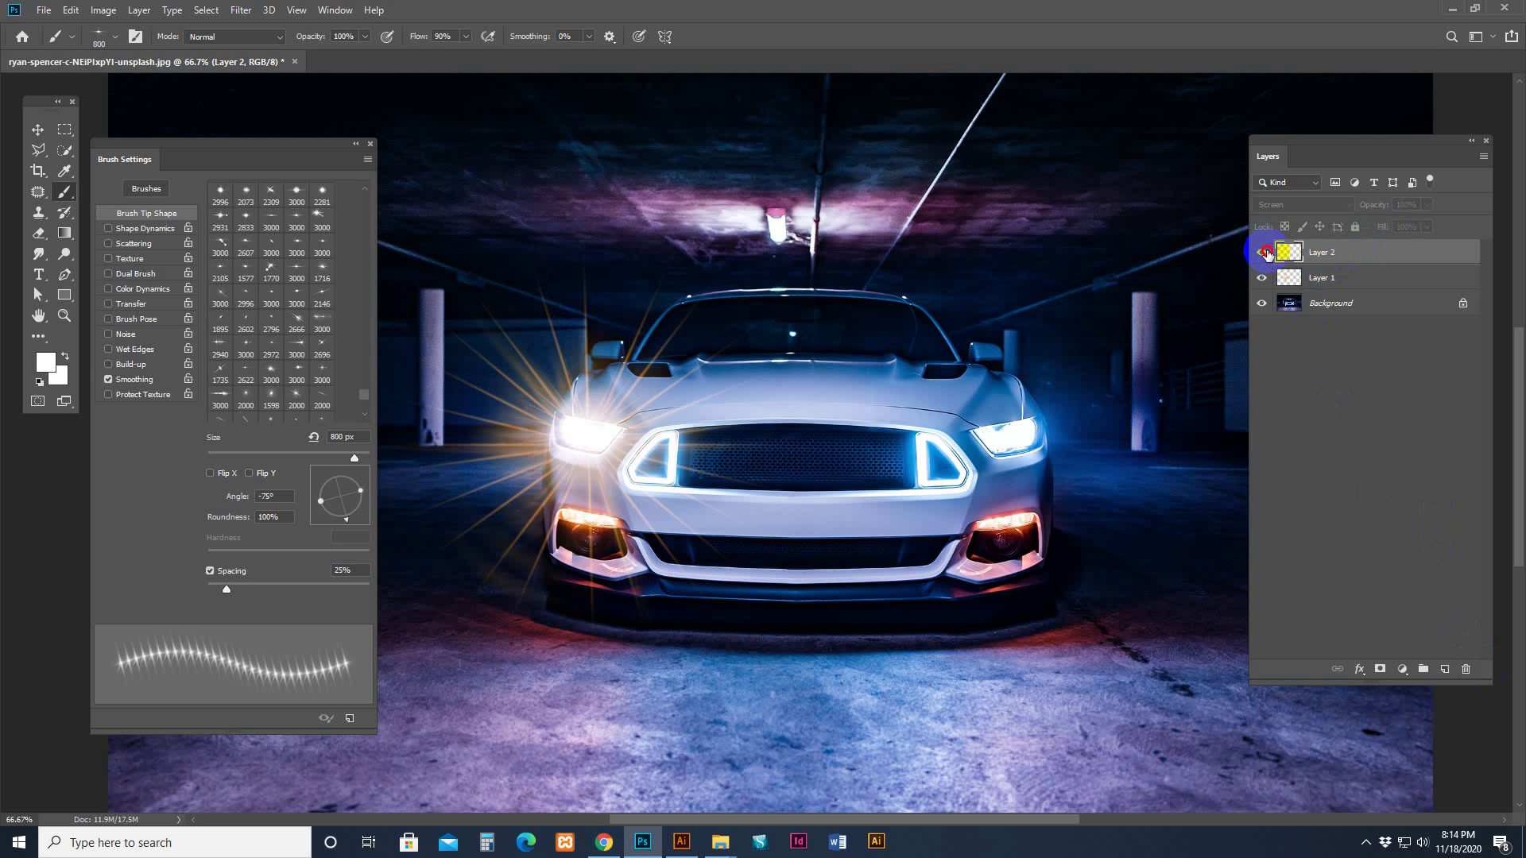
{"action": "left_click", "coordinate": [1264, 252]}
Replace Layer 2 with a new empty layer and set the foreground to cyan 00d2ff.
{"action": "left_click", "coordinate": [1263, 253]}
{"action": "left_click", "coordinate": [1467, 666]}
{"action": "left_click", "coordinate": [691, 314]}
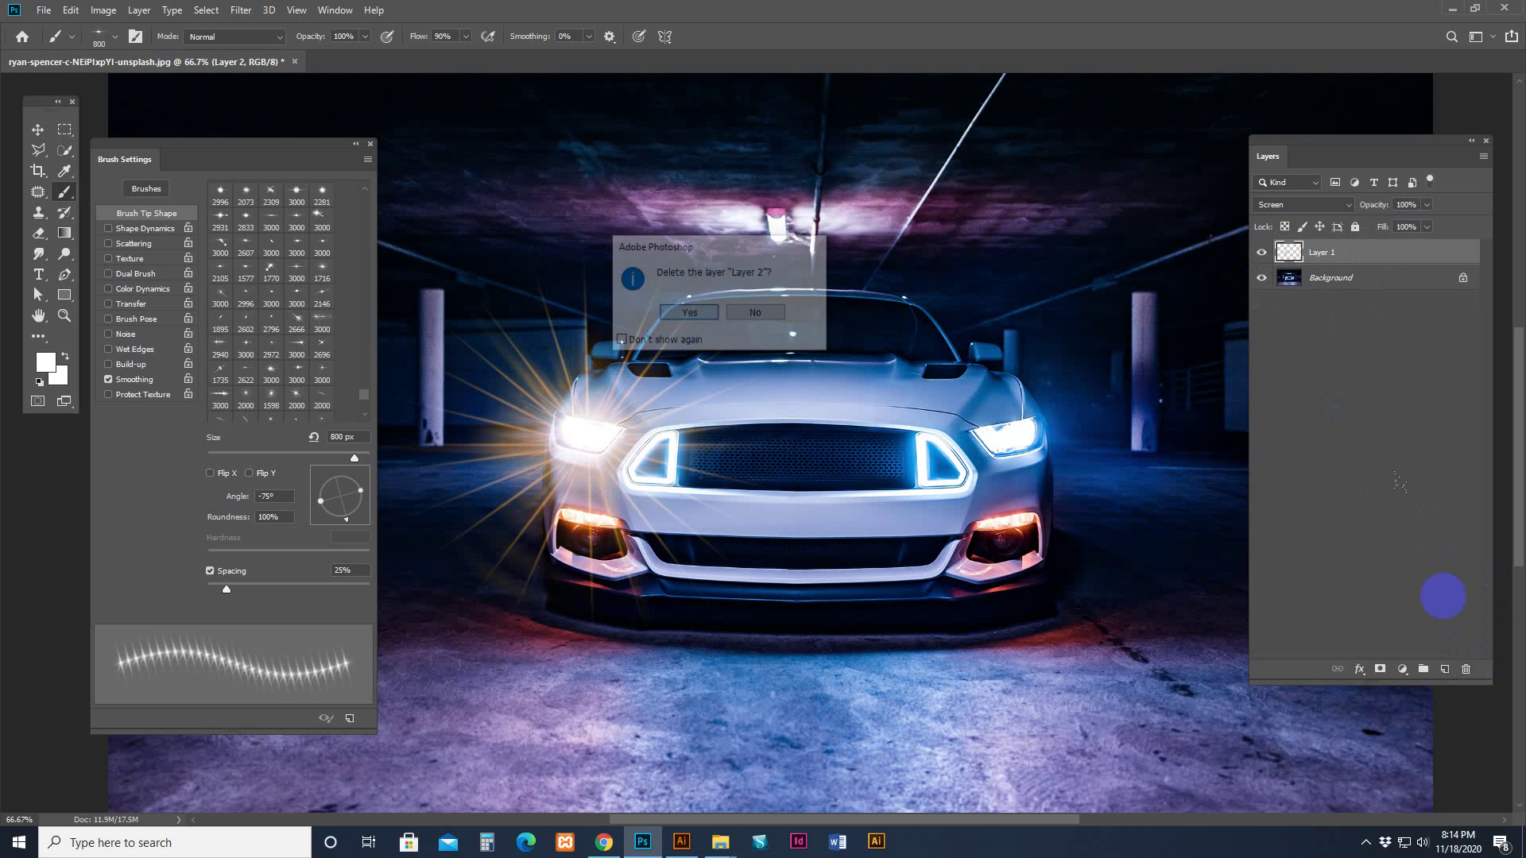
{"action": "left_click", "coordinate": [1445, 670]}
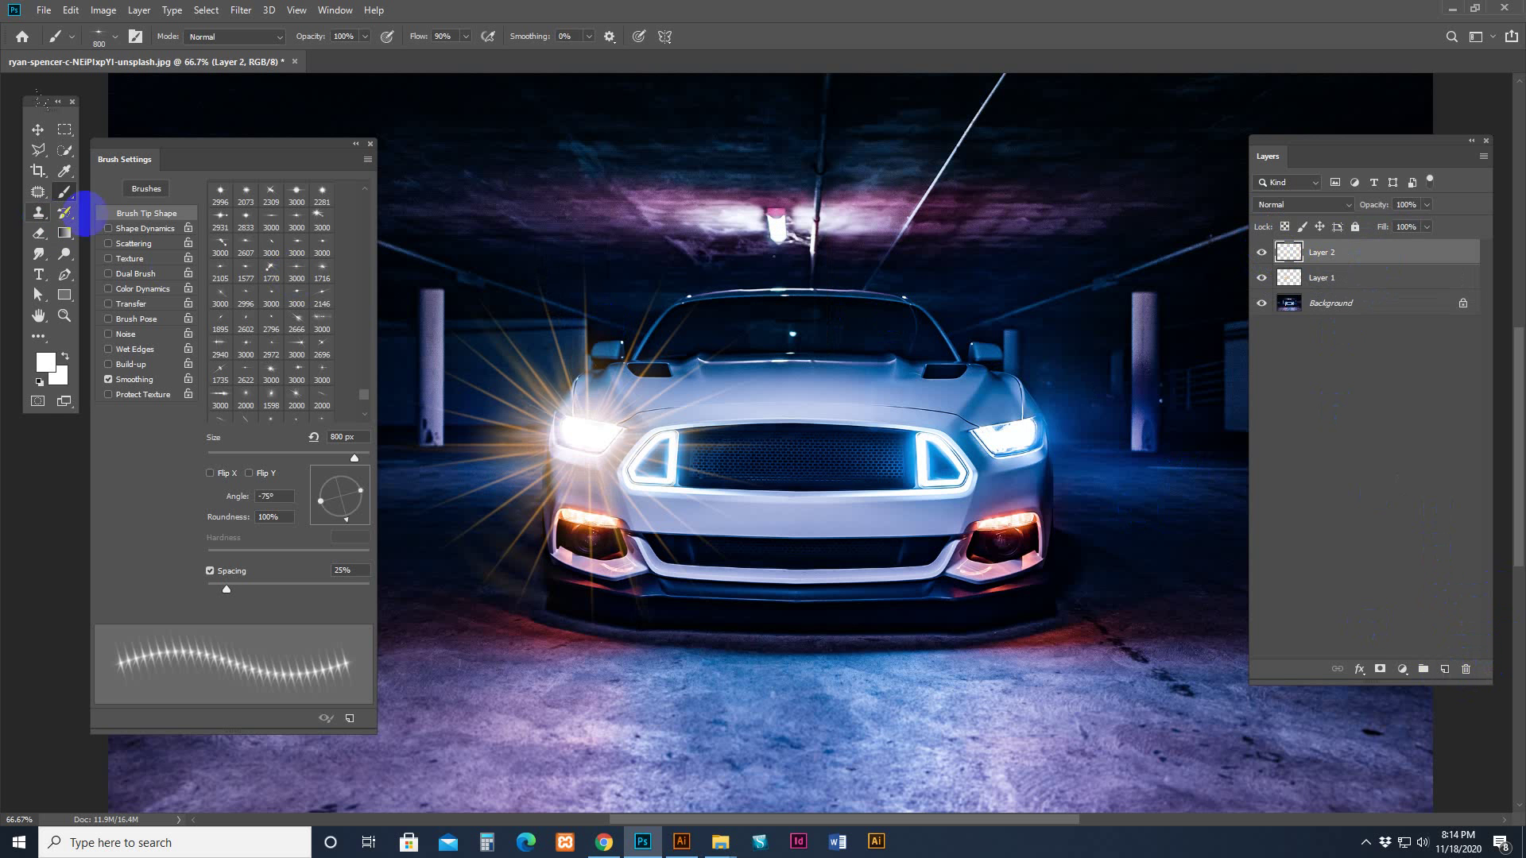
{"action": "left_click", "coordinate": [45, 362]}
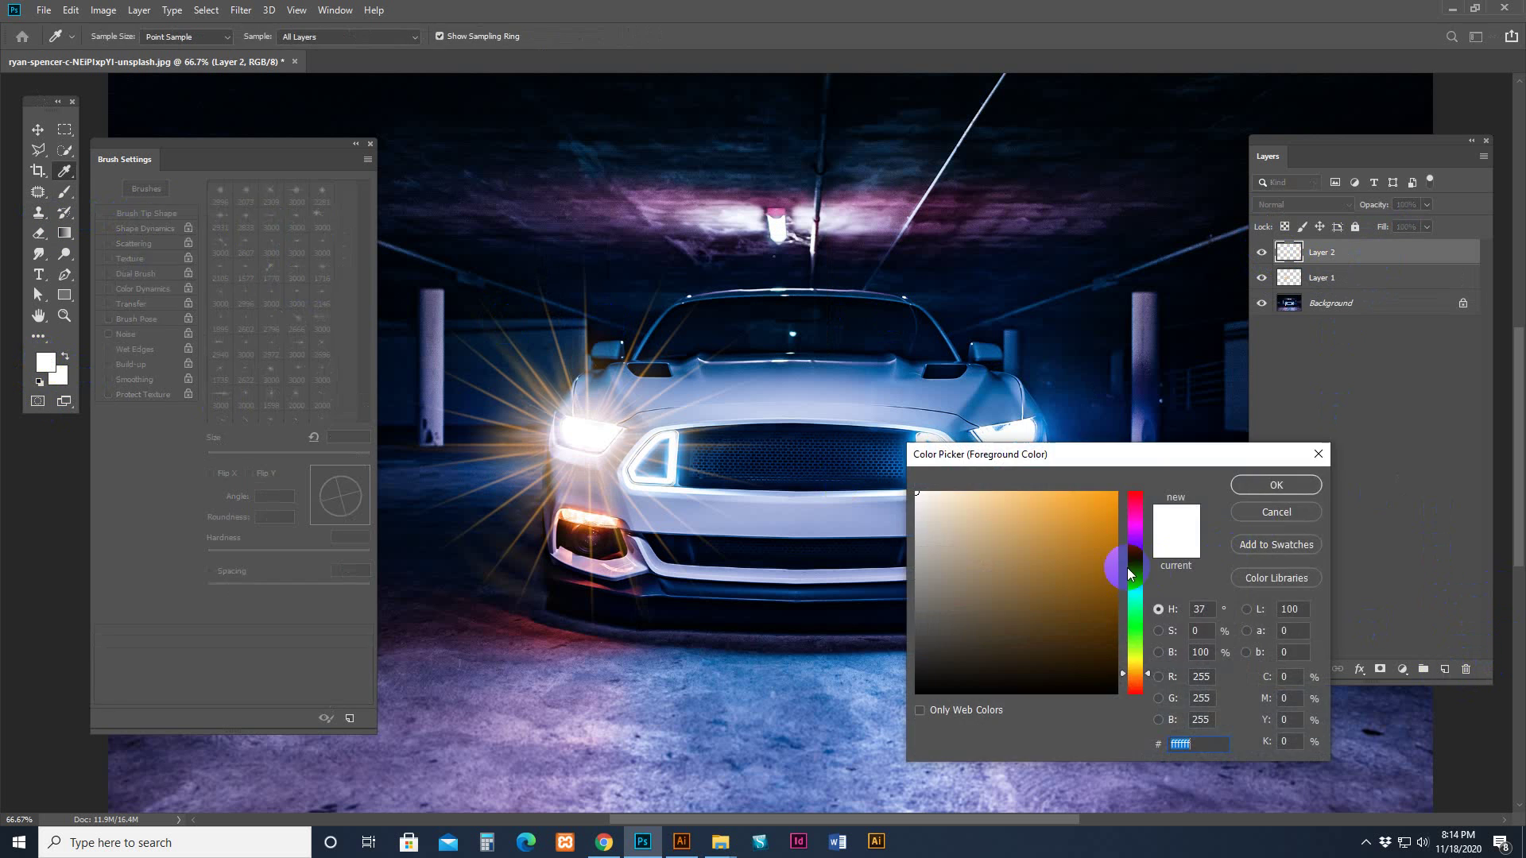
{"action": "left_click", "coordinate": [1137, 591]}
{"action": "type", "text": "00d2ff"}
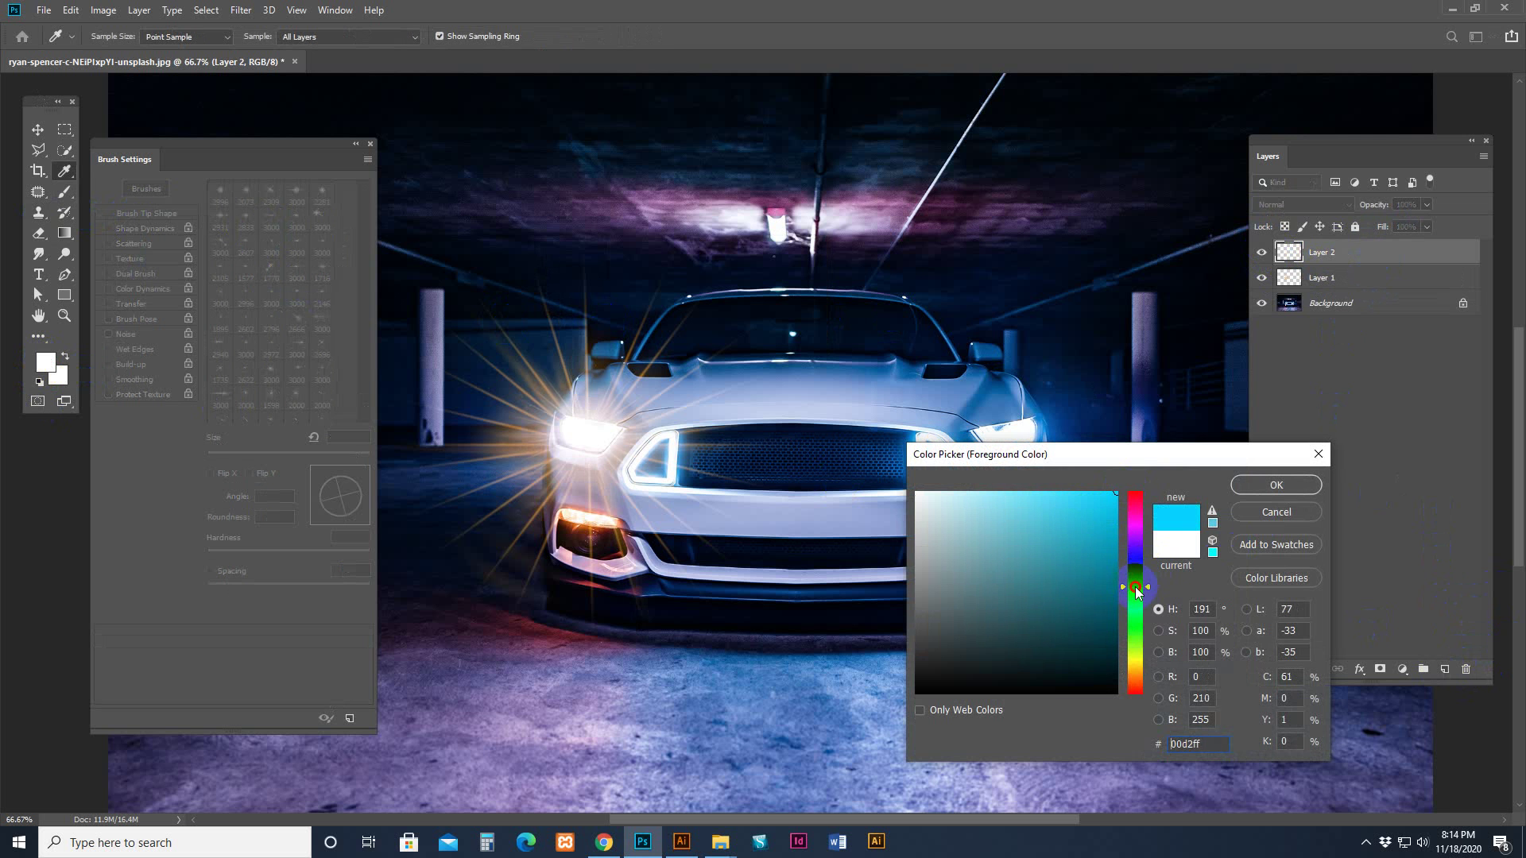
{"action": "key", "text": "Return"}
{"action": "key", "text": "b"}
Stamp a cyan starburst on the left headlight and blend it in Screen mode.
{"action": "left_click", "coordinate": [588, 433]}
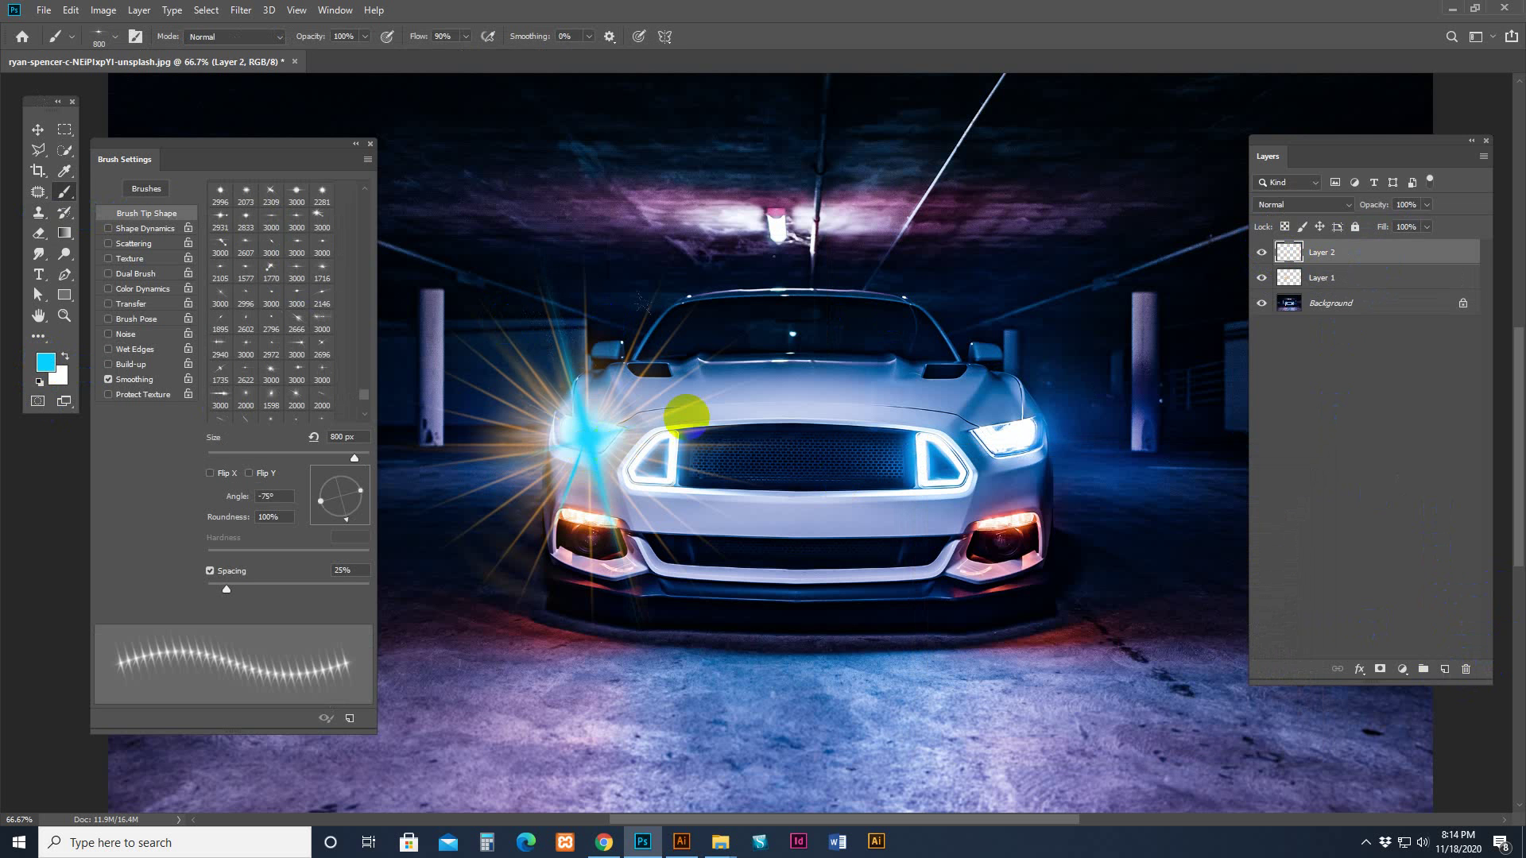
{"action": "left_click", "coordinate": [1302, 204]}
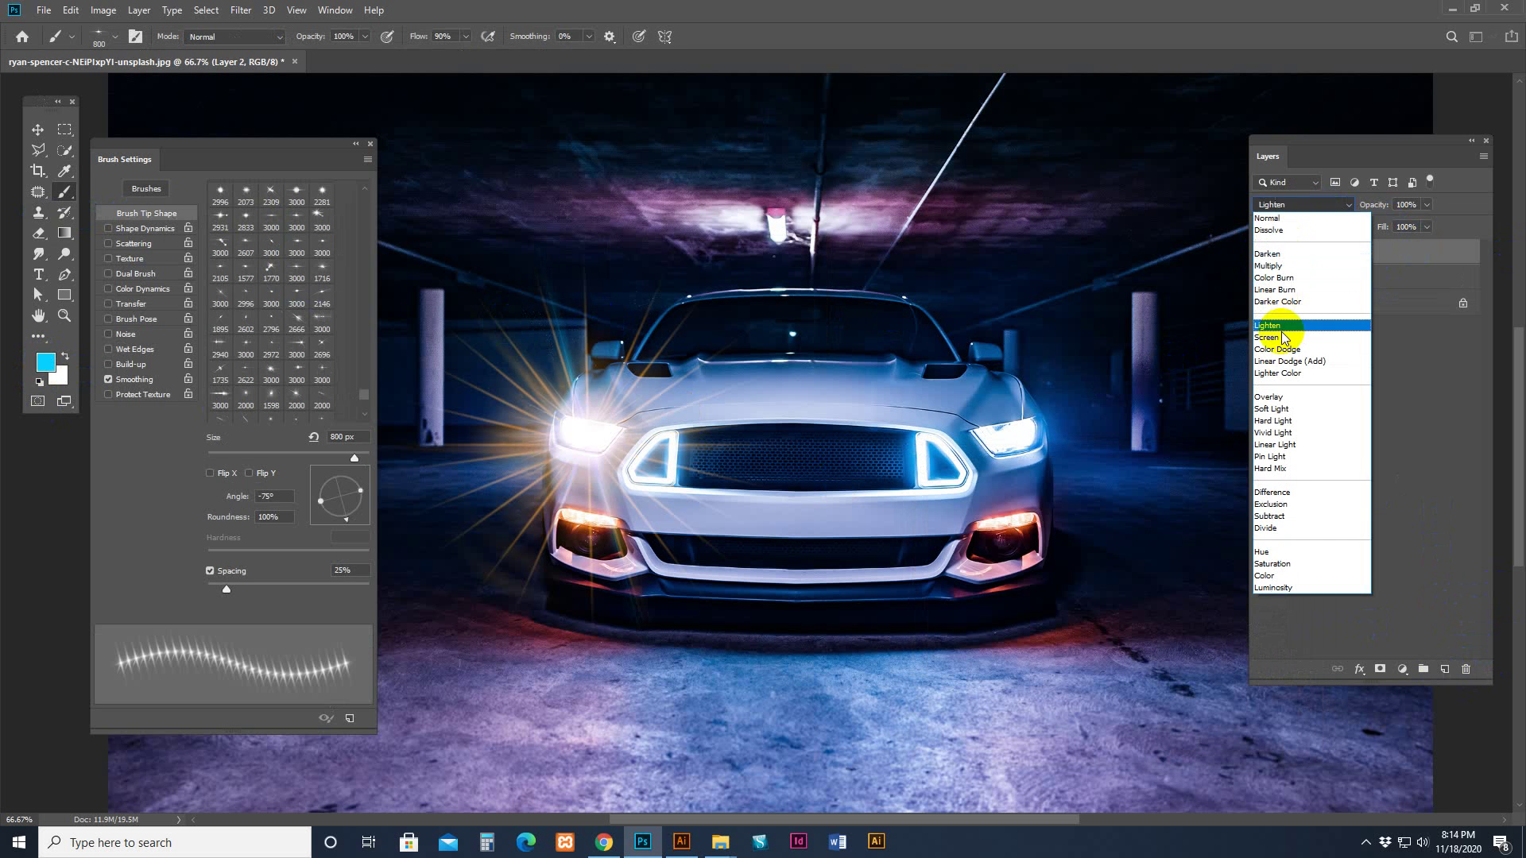
{"action": "left_click", "coordinate": [1283, 338]}
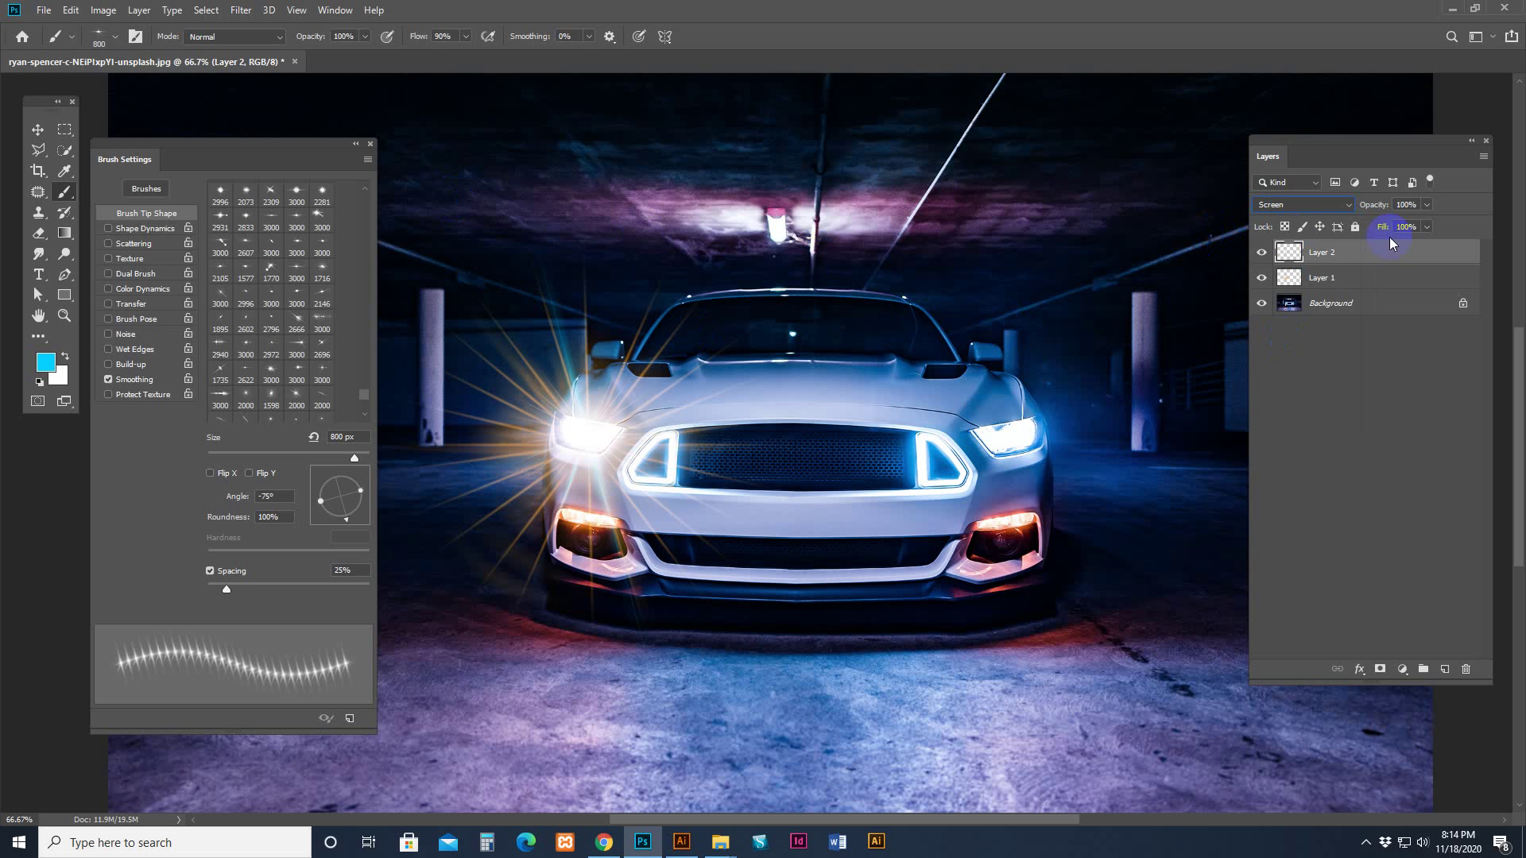
{"action": "left_click", "coordinate": [106, 11]}
{"action": "mouse_move", "coordinate": [154, 51]}
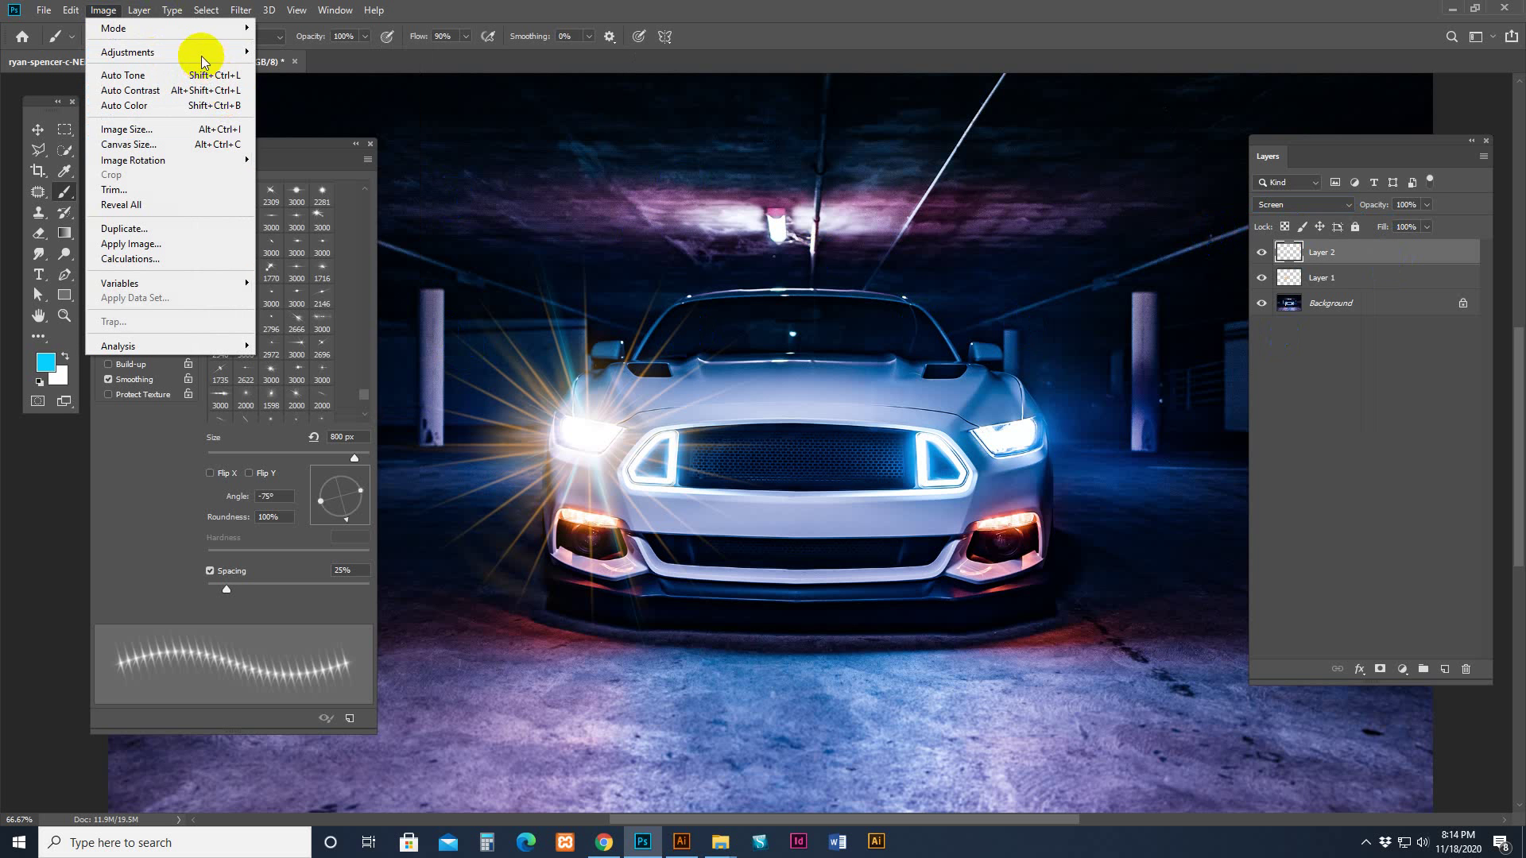
Apply Hue/Saturation to Layer 2's starburst: Hue +70, Saturation +40, Lightness +63.
{"action": "left_click", "coordinate": [322, 136]}
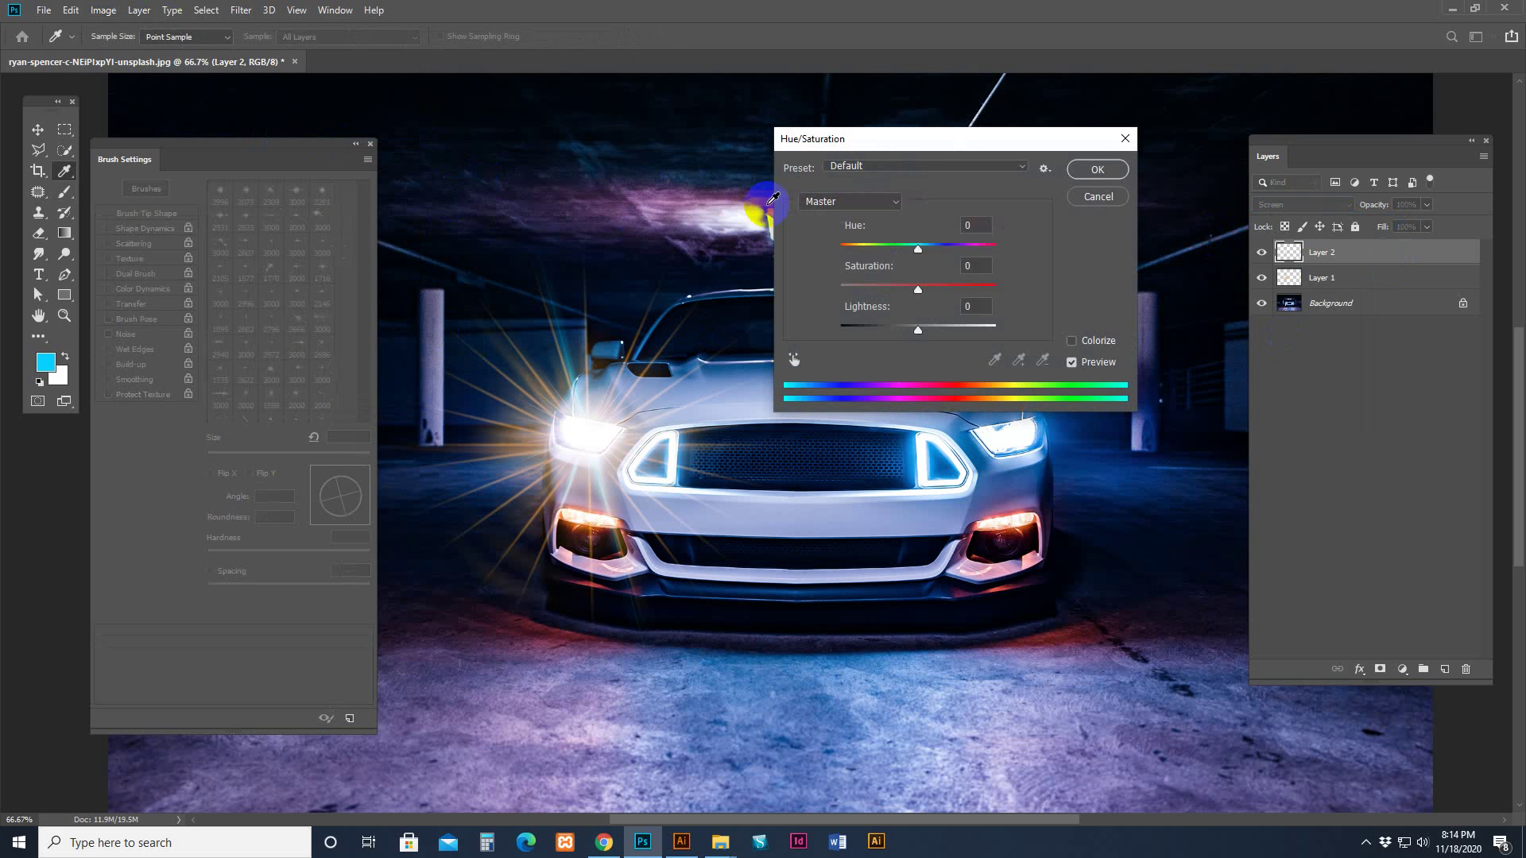
{"action": "left_click_drag", "start_coordinate": [920, 143], "coordinate": [1006, 143]}
{"action": "left_click_drag", "start_coordinate": [1023, 295], "coordinate": [1049, 249]}
{"action": "mouse_move", "coordinate": [1020, 332]}
{"action": "left_mouse_down"}
{"action": "mouse_move", "coordinate": [1088, 329]}
{"action": "mouse_move", "coordinate": [946, 321]}
{"action": "mouse_move", "coordinate": [1069, 325]}
{"action": "left_mouse_up"}
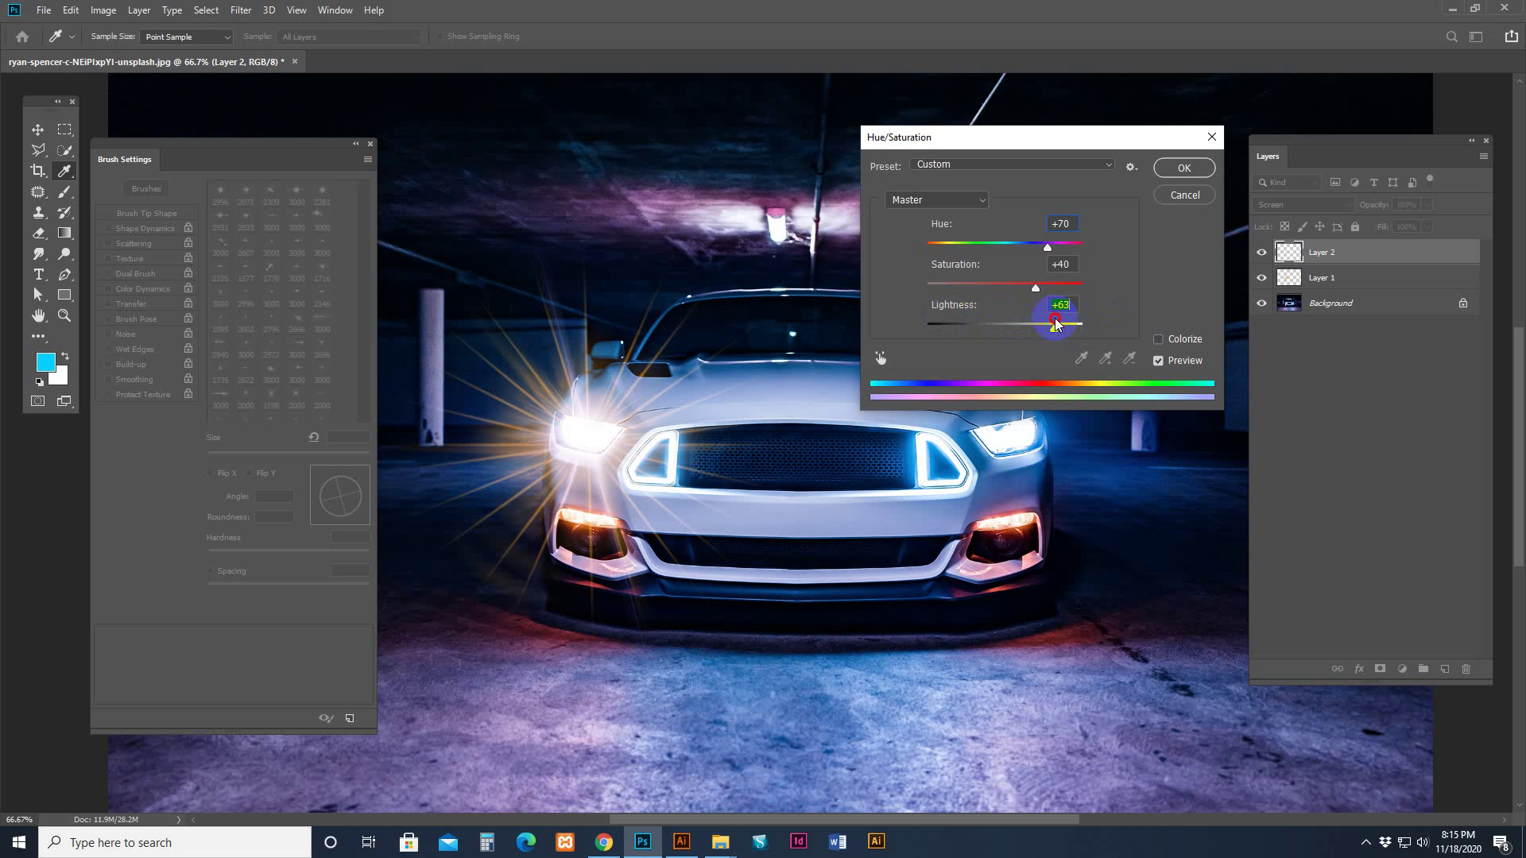
{"action": "left_click", "coordinate": [1184, 168]}
{"action": "left_click", "coordinate": [1366, 283]}
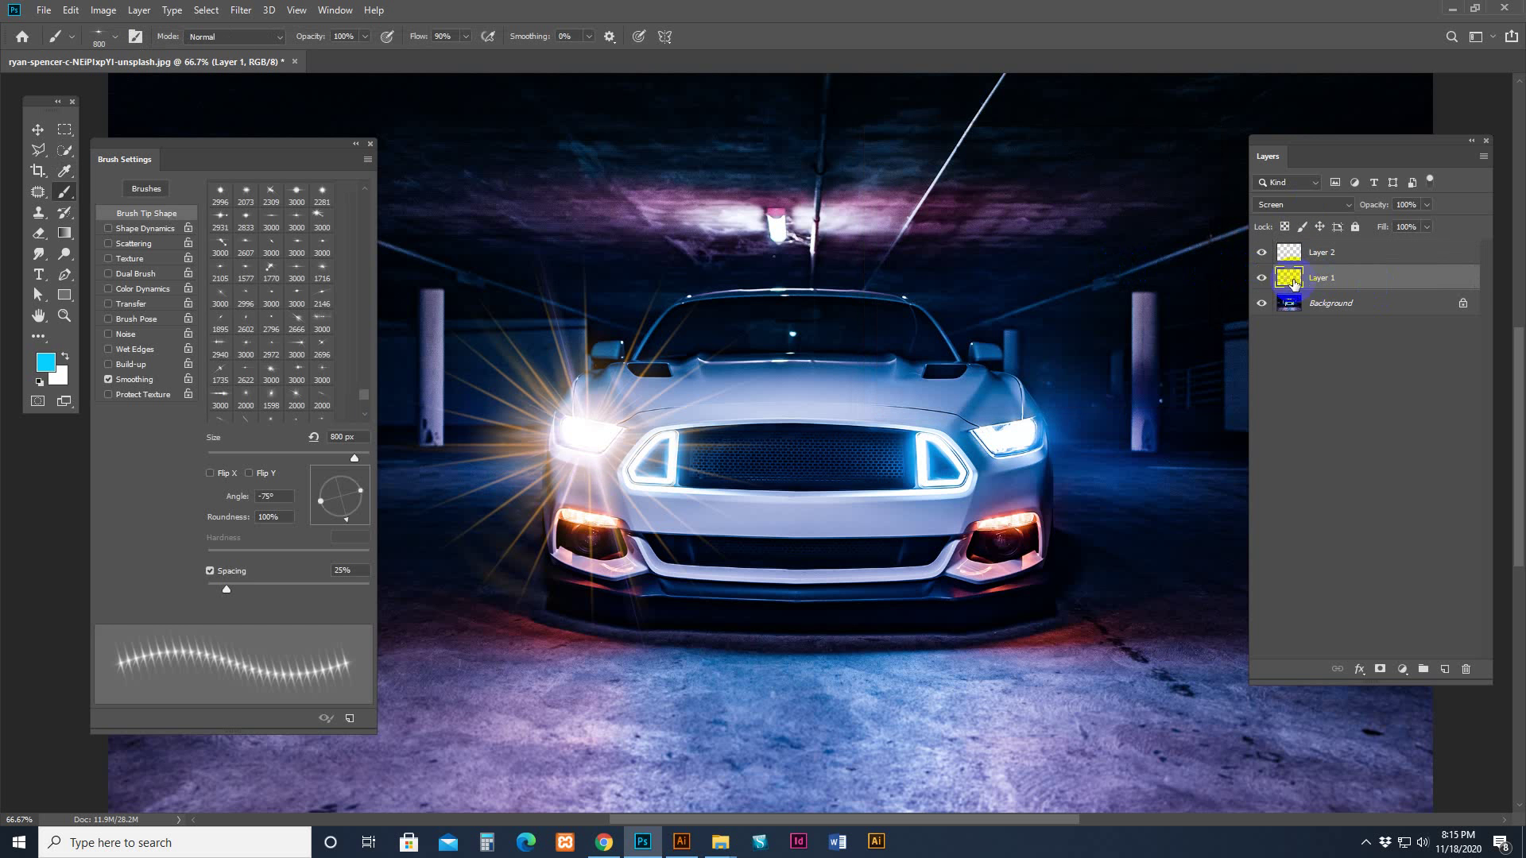
Recolour the Layer 1 flare blue with Hue +180, Saturation +45 and Lightness +15.
{"action": "left_click", "coordinate": [1262, 278]}
{"action": "left_click", "coordinate": [1262, 277]}
{"action": "left_click", "coordinate": [103, 9]}
{"action": "mouse_move", "coordinate": [140, 56]}
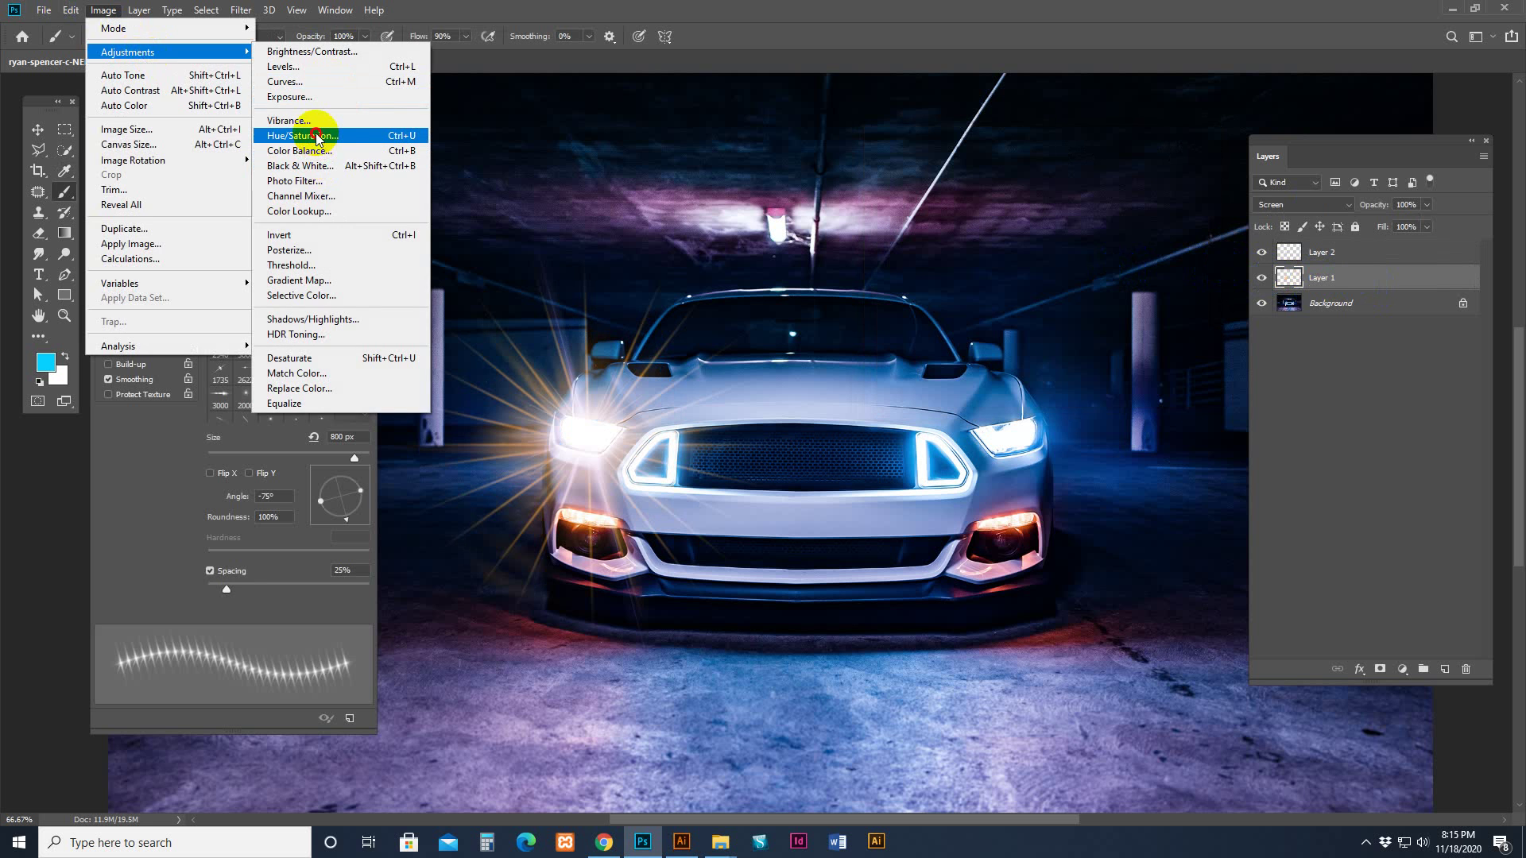
{"action": "left_click", "coordinate": [331, 136]}
{"action": "left_click_drag", "start_coordinate": [1018, 252], "coordinate": [1090, 252]}
{"action": "left_click_drag", "start_coordinate": [1009, 289], "coordinate": [1067, 292]}
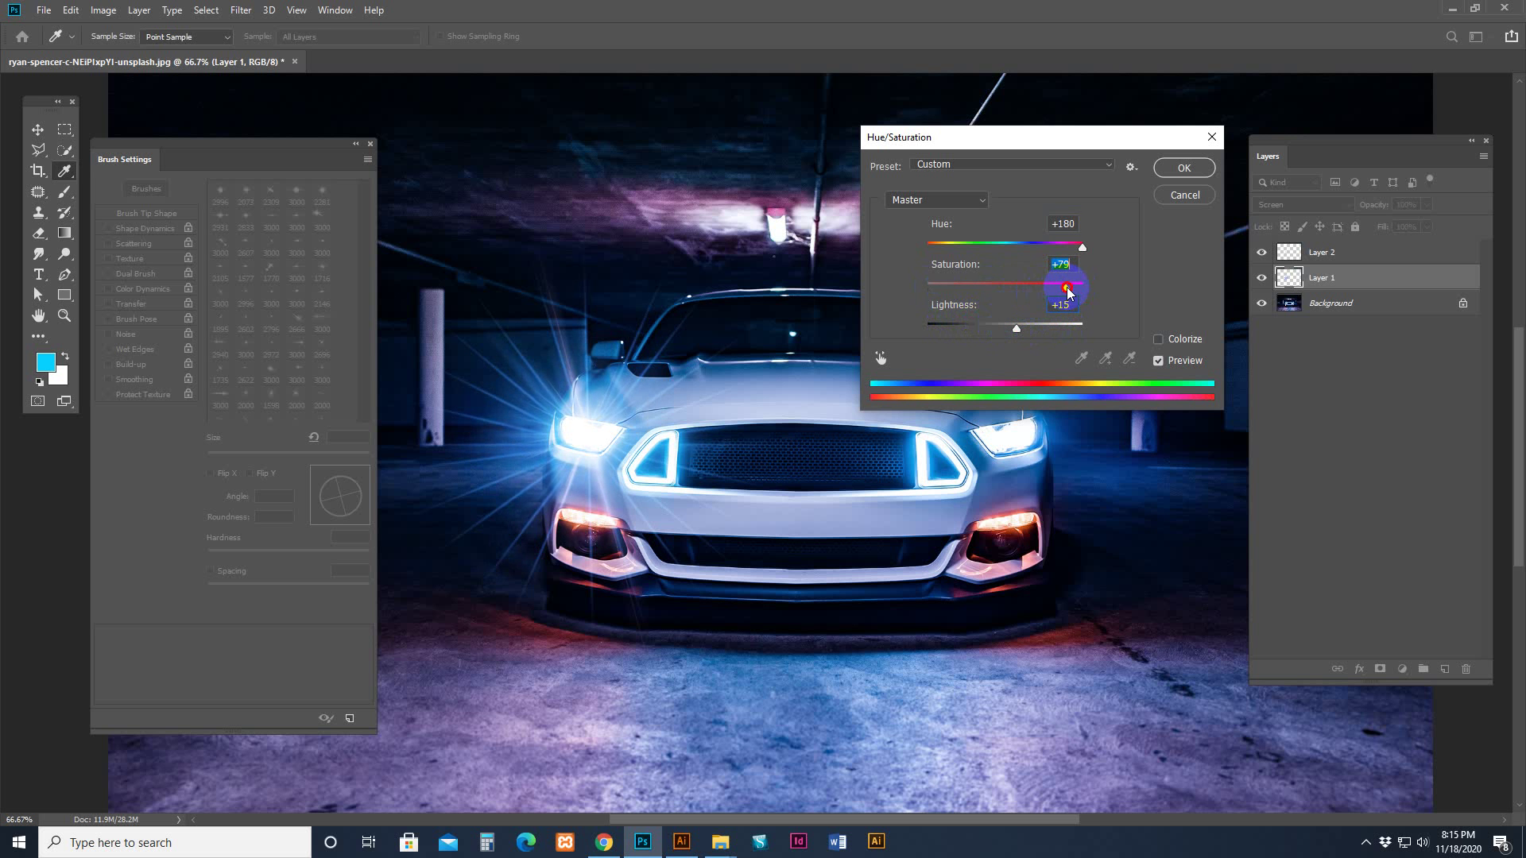
{"action": "left_click", "coordinate": [1184, 167]}
{"action": "key", "text": "b"}
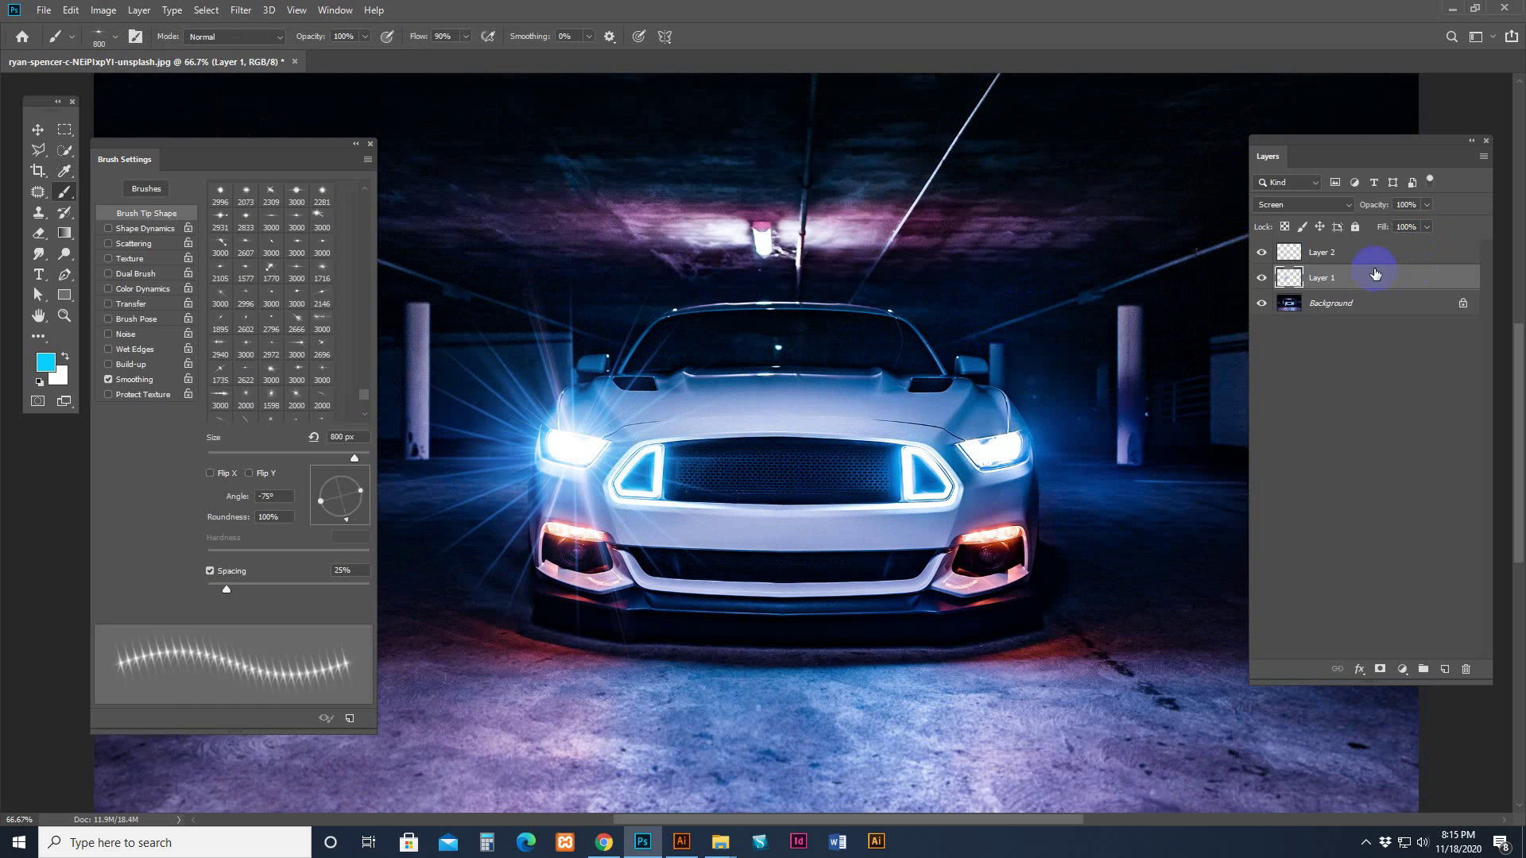
Duplicate both flare layers, move the copies onto the right headlight, then delete them.
{"action": "left_click", "coordinate": [1367, 252], "text": "shift"}
{"action": "left_click", "coordinate": [38, 129]}
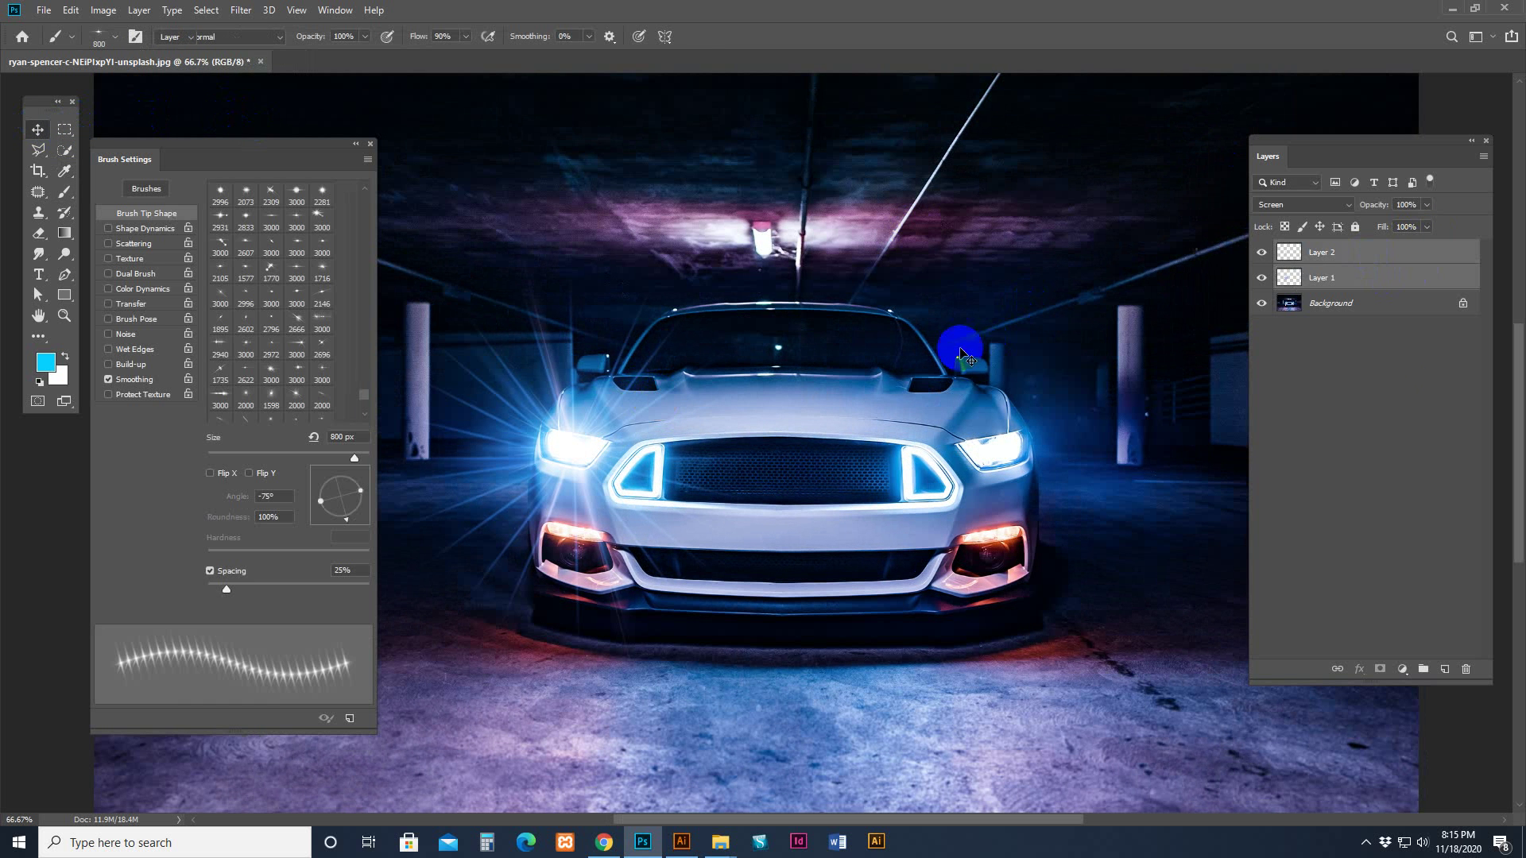
{"action": "right_click", "coordinate": [1351, 256]}
{"action": "left_click", "coordinate": [1312, 239]}
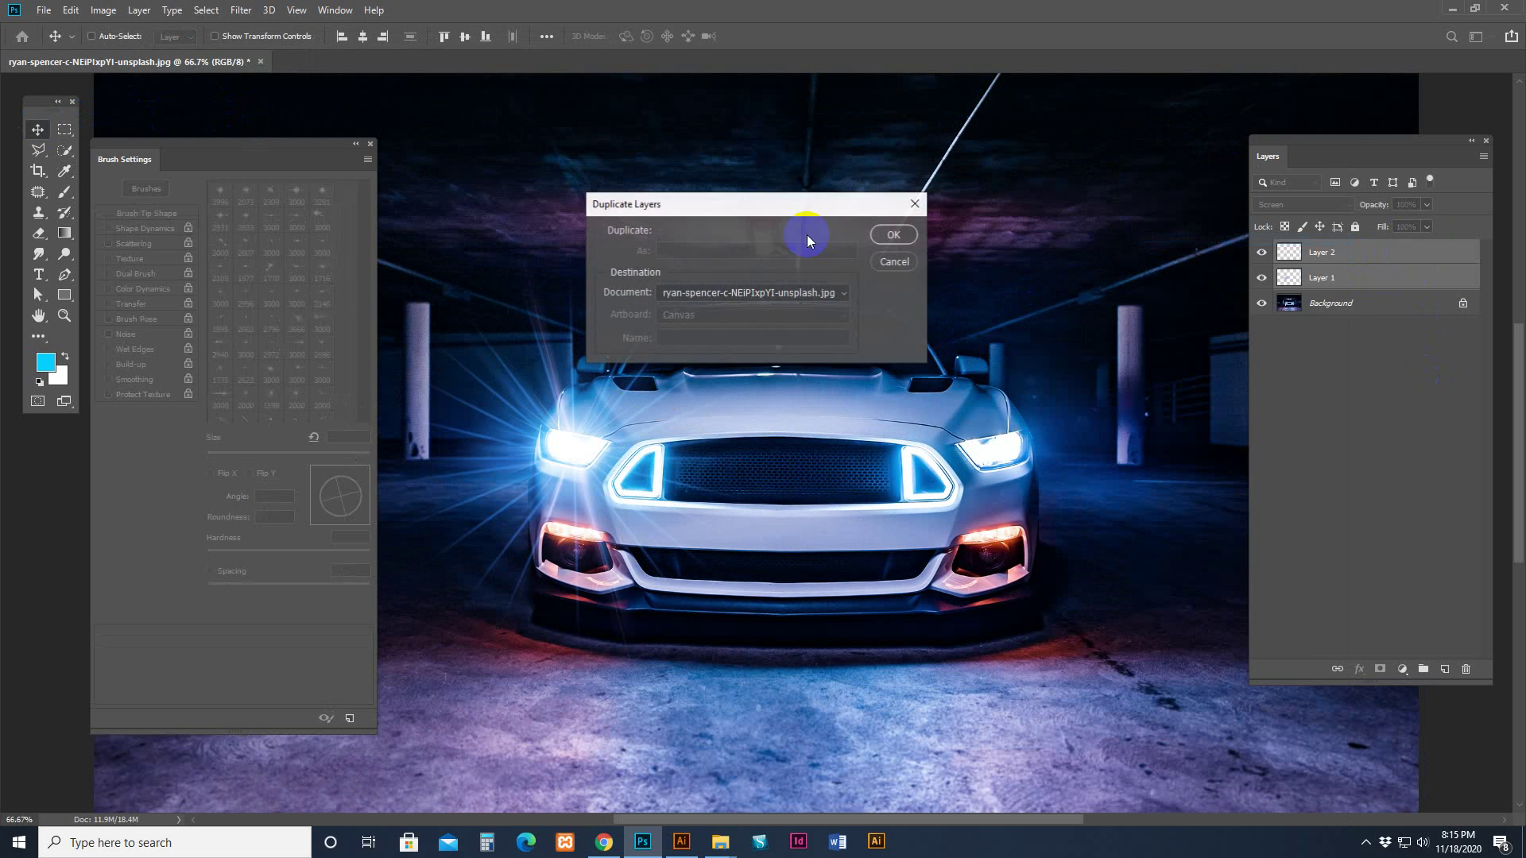
{"action": "left_click", "coordinate": [894, 235]}
{"action": "left_click_drag", "start_coordinate": [580, 442], "coordinate": [1010, 439]}
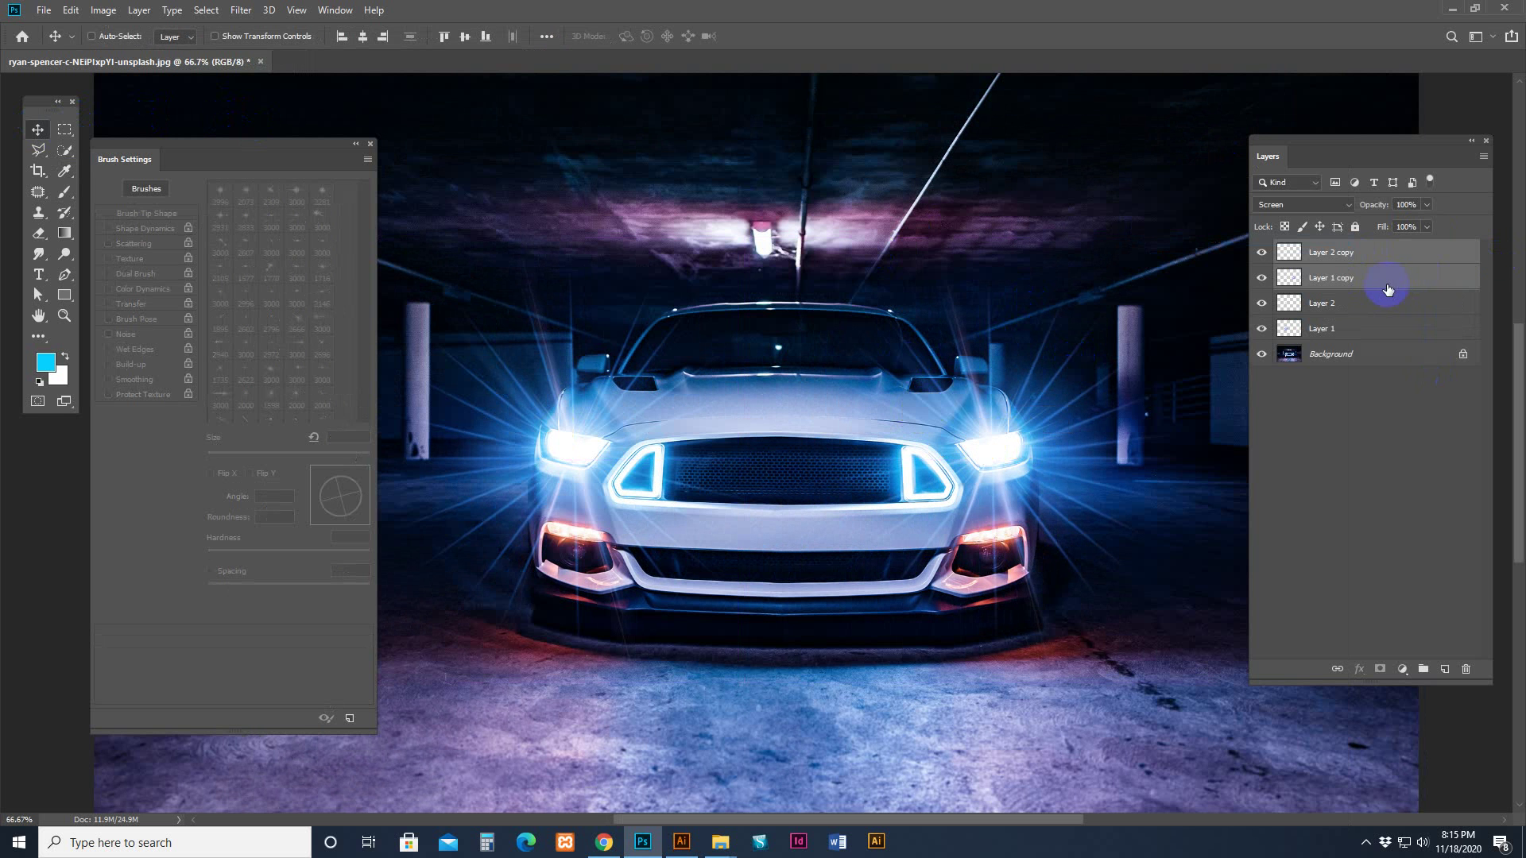
{"action": "key", "text": "Delete"}
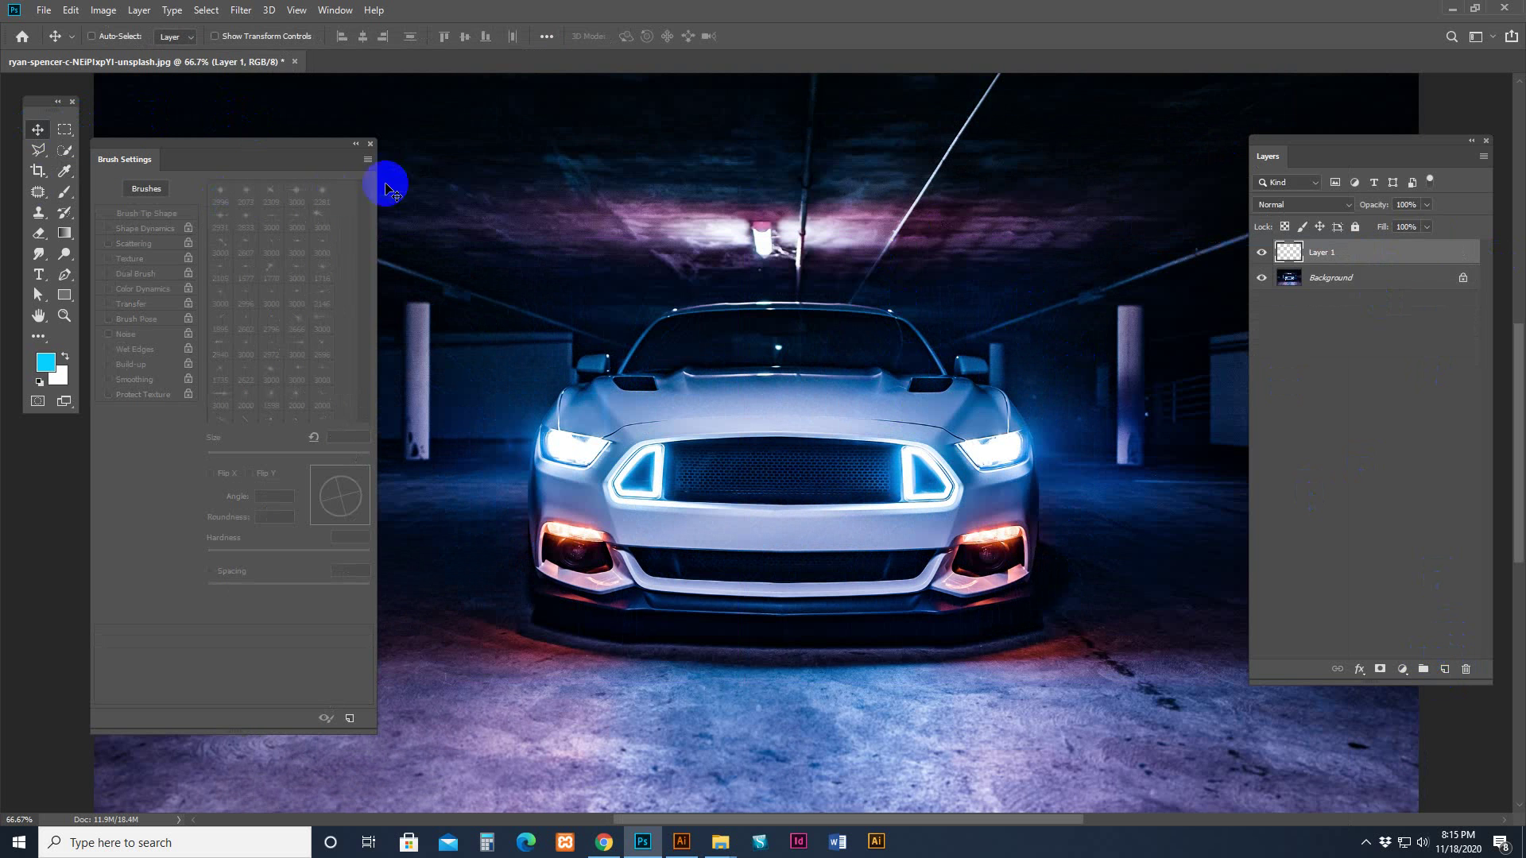
Stamp a cyan 2607 starburst flare brush once on the car's left headlight.
{"action": "left_click", "coordinate": [65, 192]}
{"action": "right_click", "coordinate": [1039, 328]}
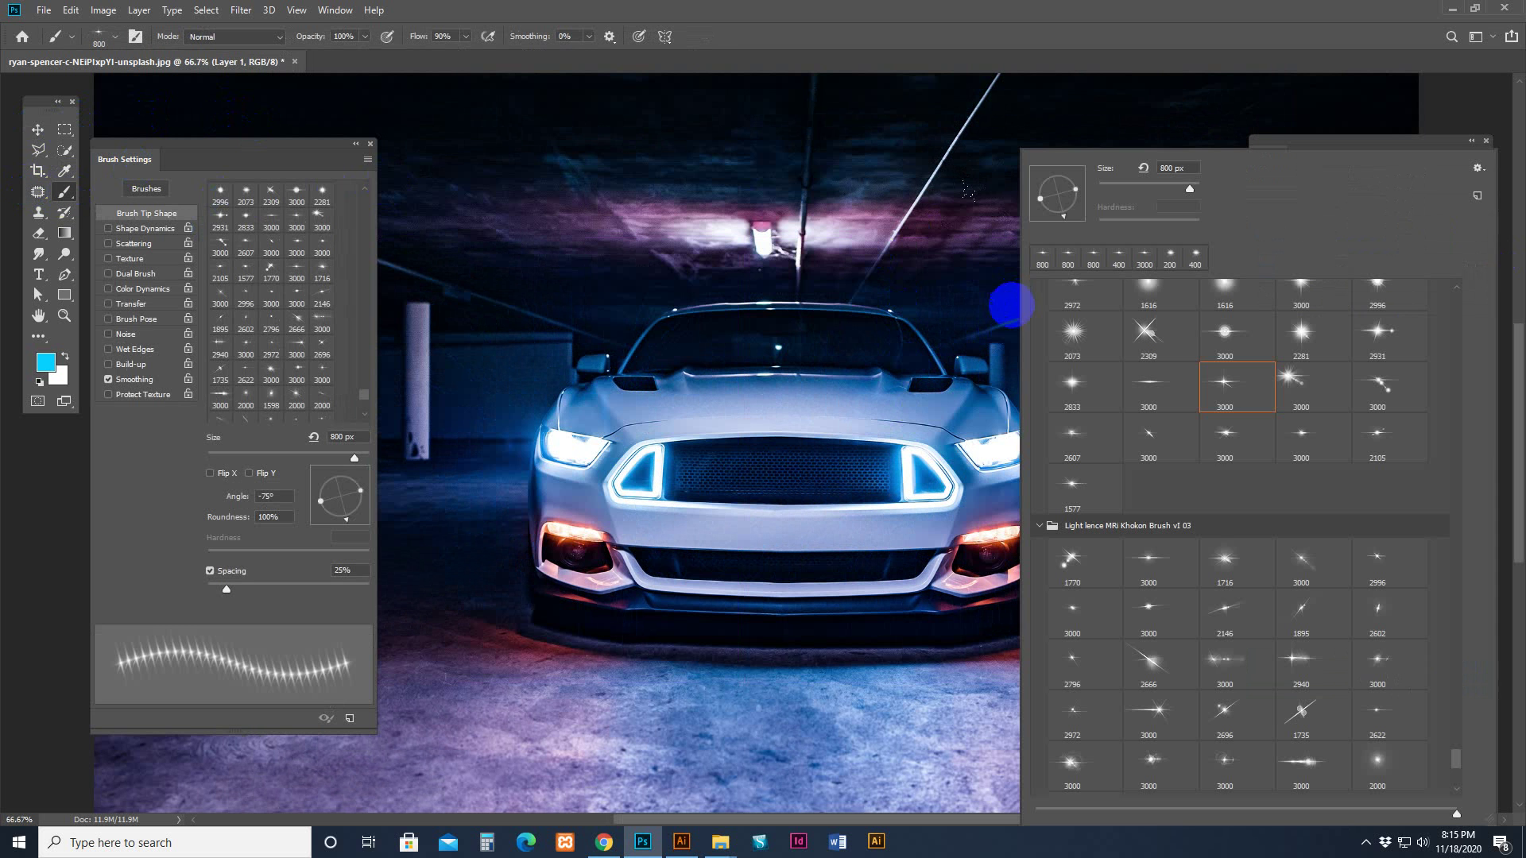
{"action": "left_click", "coordinate": [1074, 435]}
{"action": "left_click", "coordinate": [580, 447]}
{"action": "left_click", "coordinate": [579, 446]}
{"action": "left_click", "coordinate": [579, 447]}
{"action": "key", "text": "ctrl+z"}
{"action": "key", "text": "ctrl+z"}
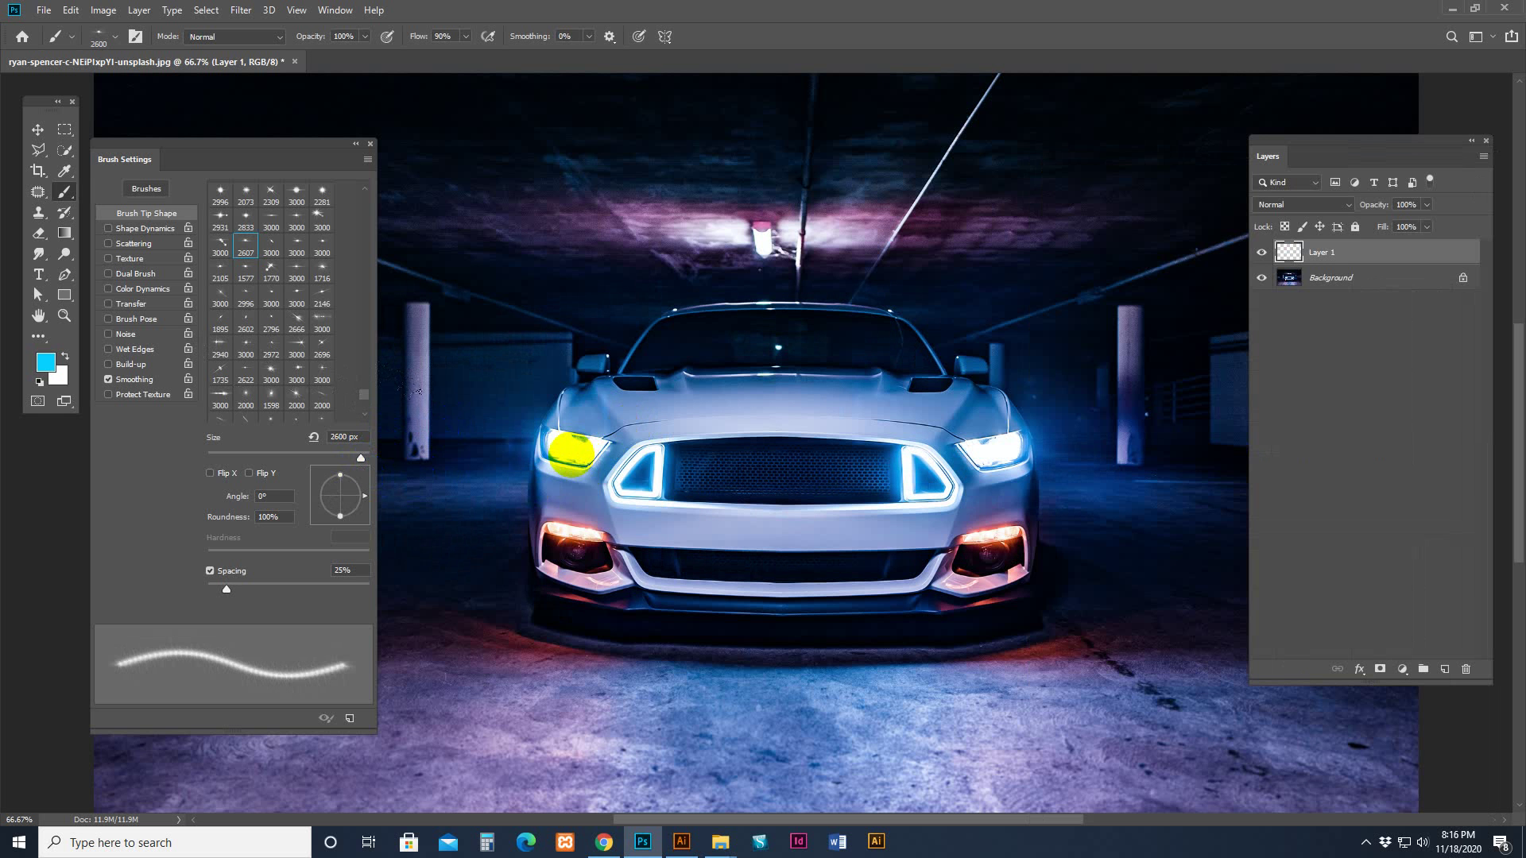
{"action": "left_click", "coordinate": [575, 451]}
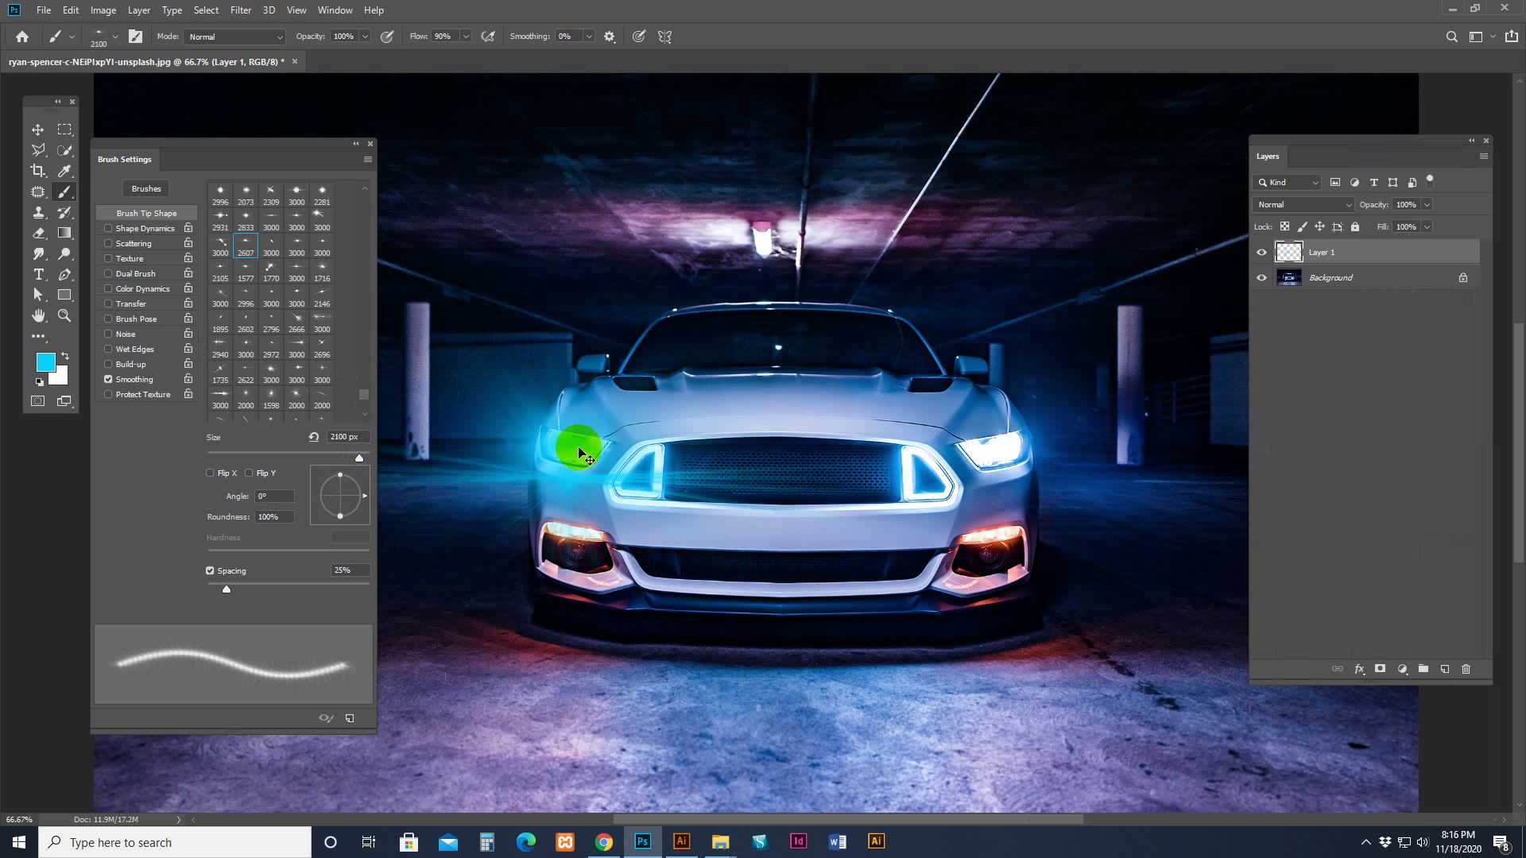
{"action": "key", "text": "ctrl+z"}
{"action": "left_click", "coordinate": [580, 441]}
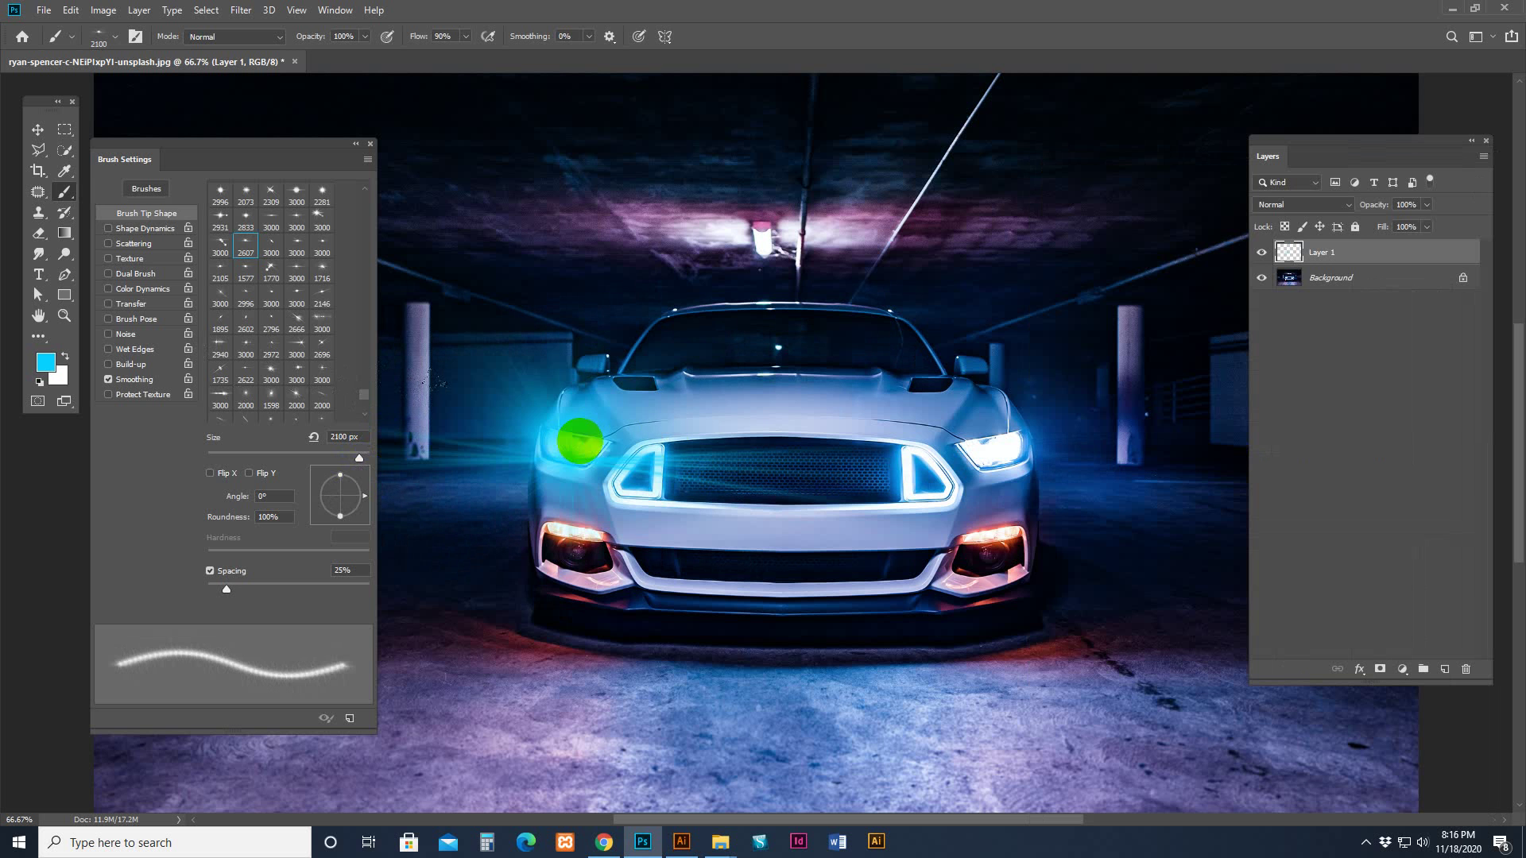
Change the foreground colour from cyan to purple and add a new empty Layer 2.
{"action": "left_click", "coordinate": [46, 362]}
{"action": "left_click_drag", "start_coordinate": [1136, 536], "coordinate": [1134, 546]}
{"action": "left_click", "coordinate": [1041, 497]}
{"action": "left_click", "coordinate": [1275, 485]}
Pick the 2105 flare brush and dab a purple flare on the left headlight.
{"action": "key", "text": "b"}
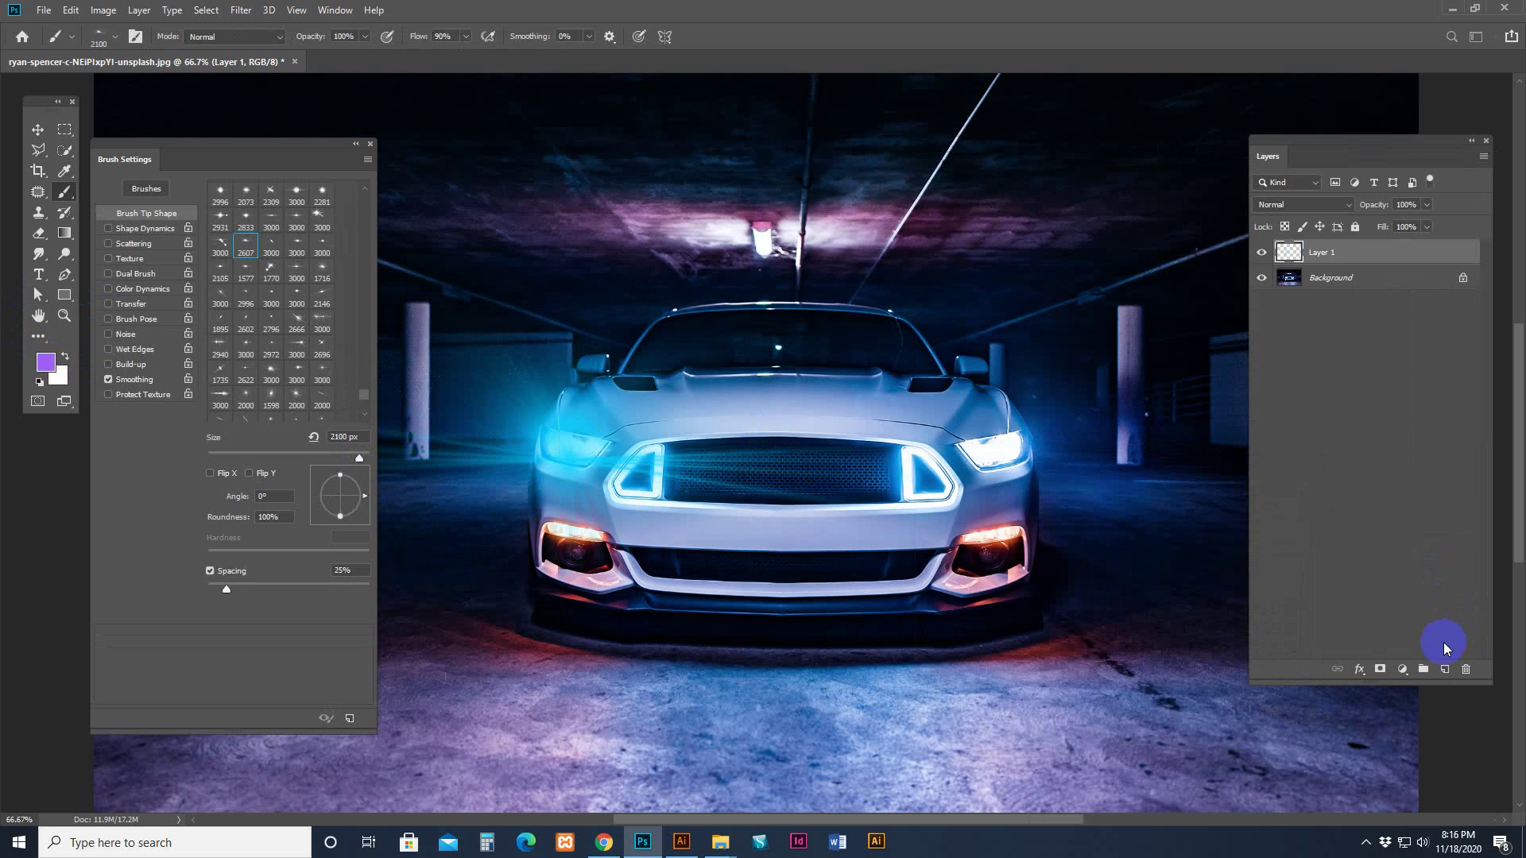
{"action": "left_click", "coordinate": [1445, 669]}
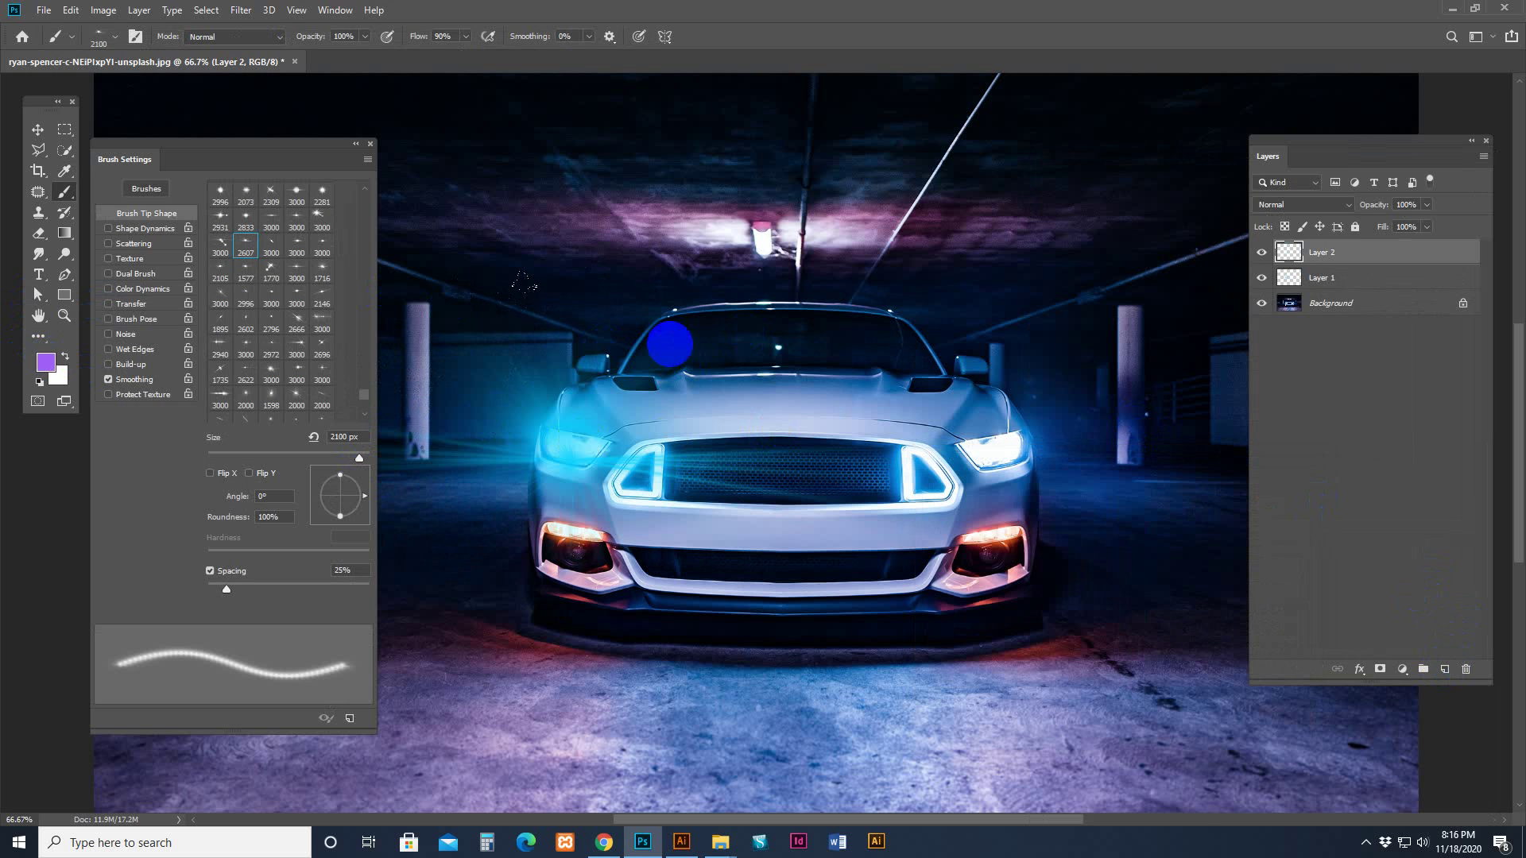
{"action": "right_click", "coordinate": [725, 329]}
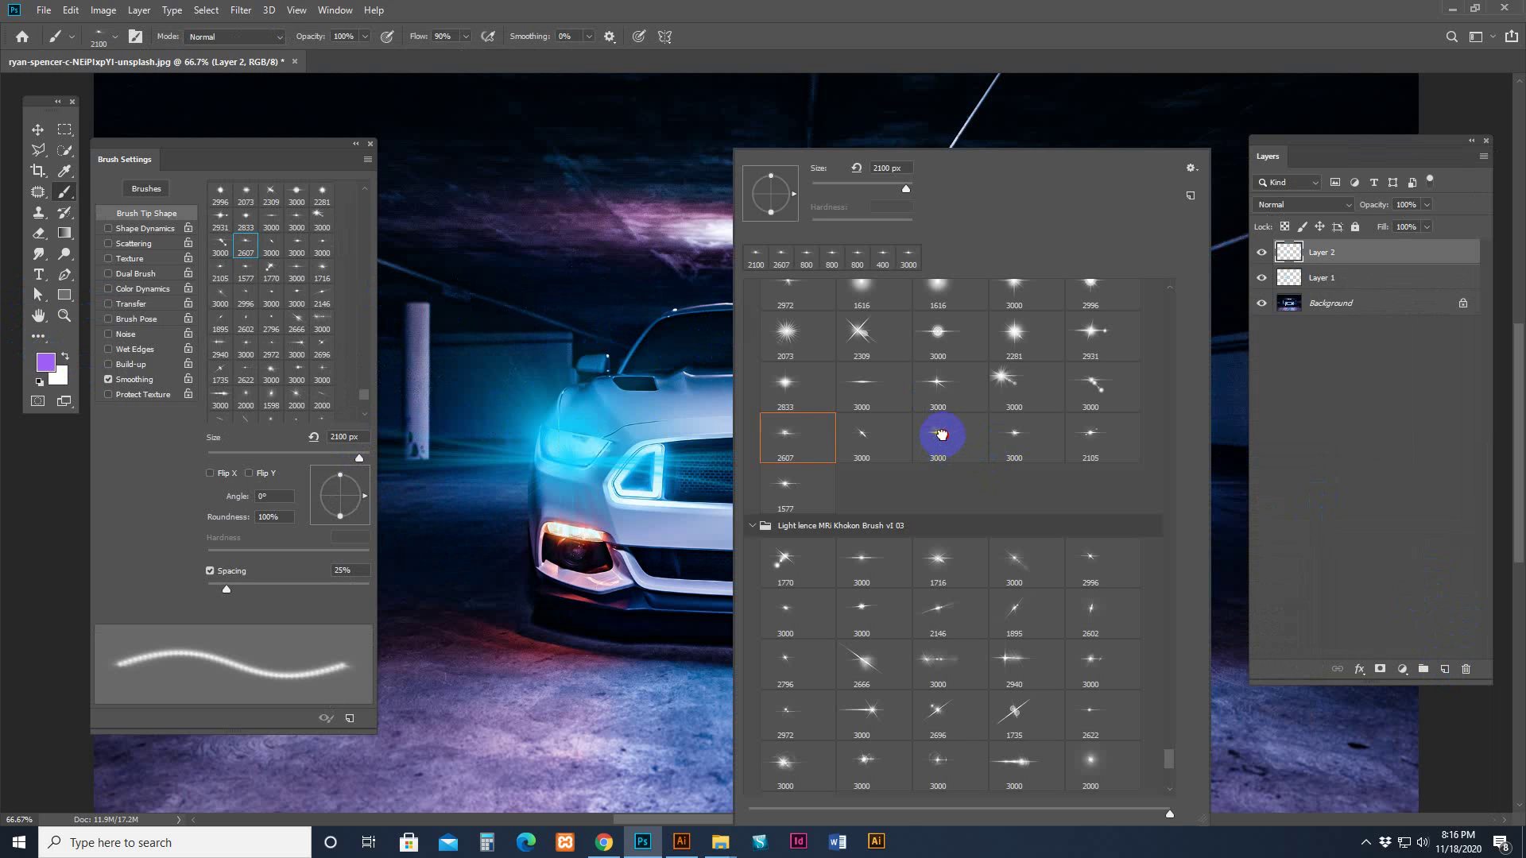
{"action": "left_click", "coordinate": [1105, 437]}
{"action": "left_click", "coordinate": [563, 445]}
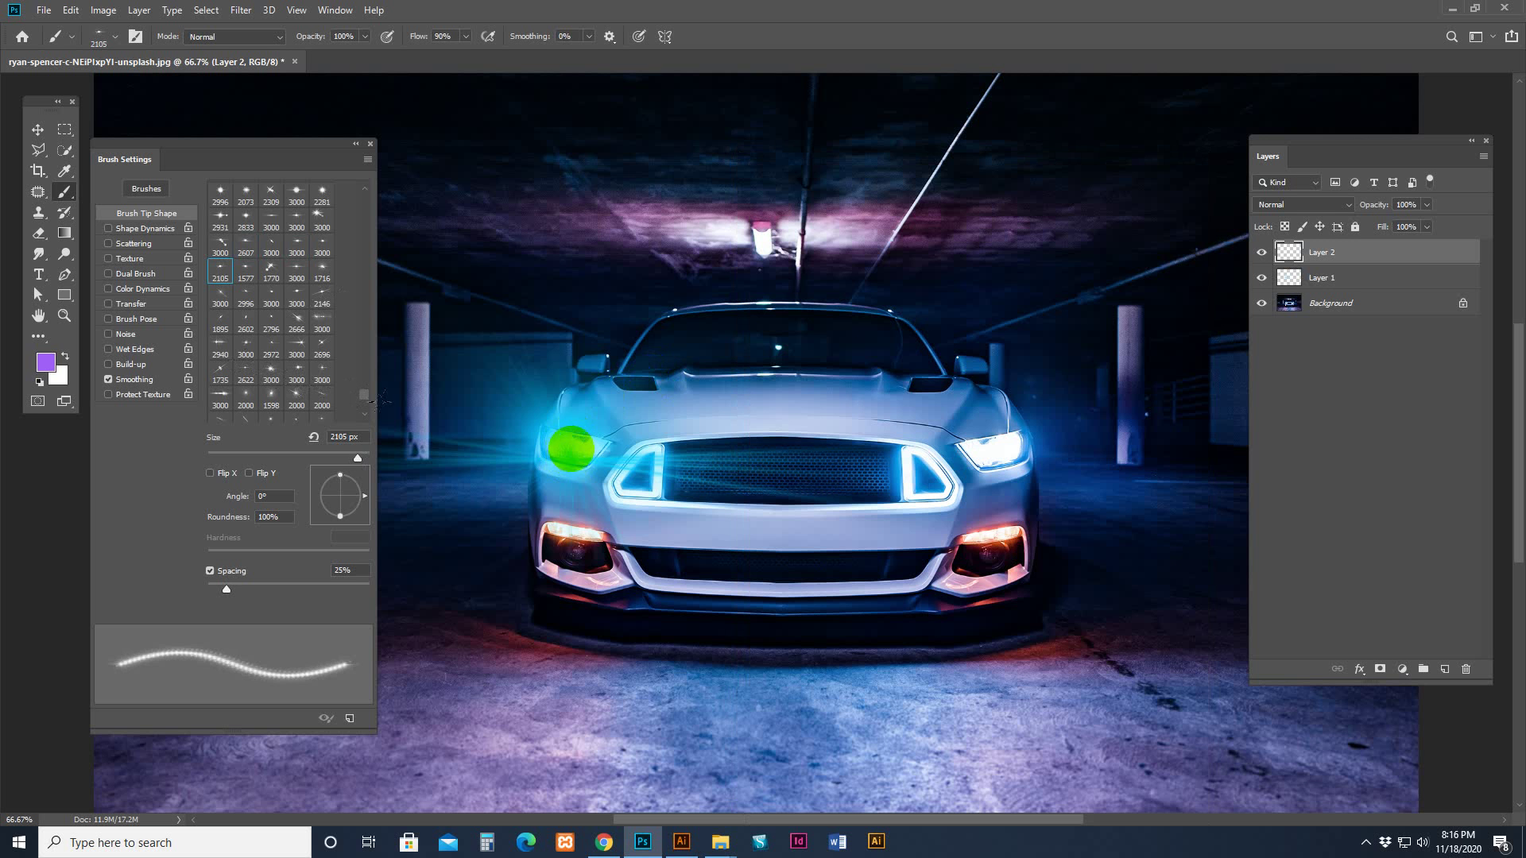
{"action": "left_click", "coordinate": [572, 450]}
Rotate the brush tip to 110°, switch to light purple, and stamp the streak on the headlight.
{"action": "left_click", "coordinate": [576, 414]}
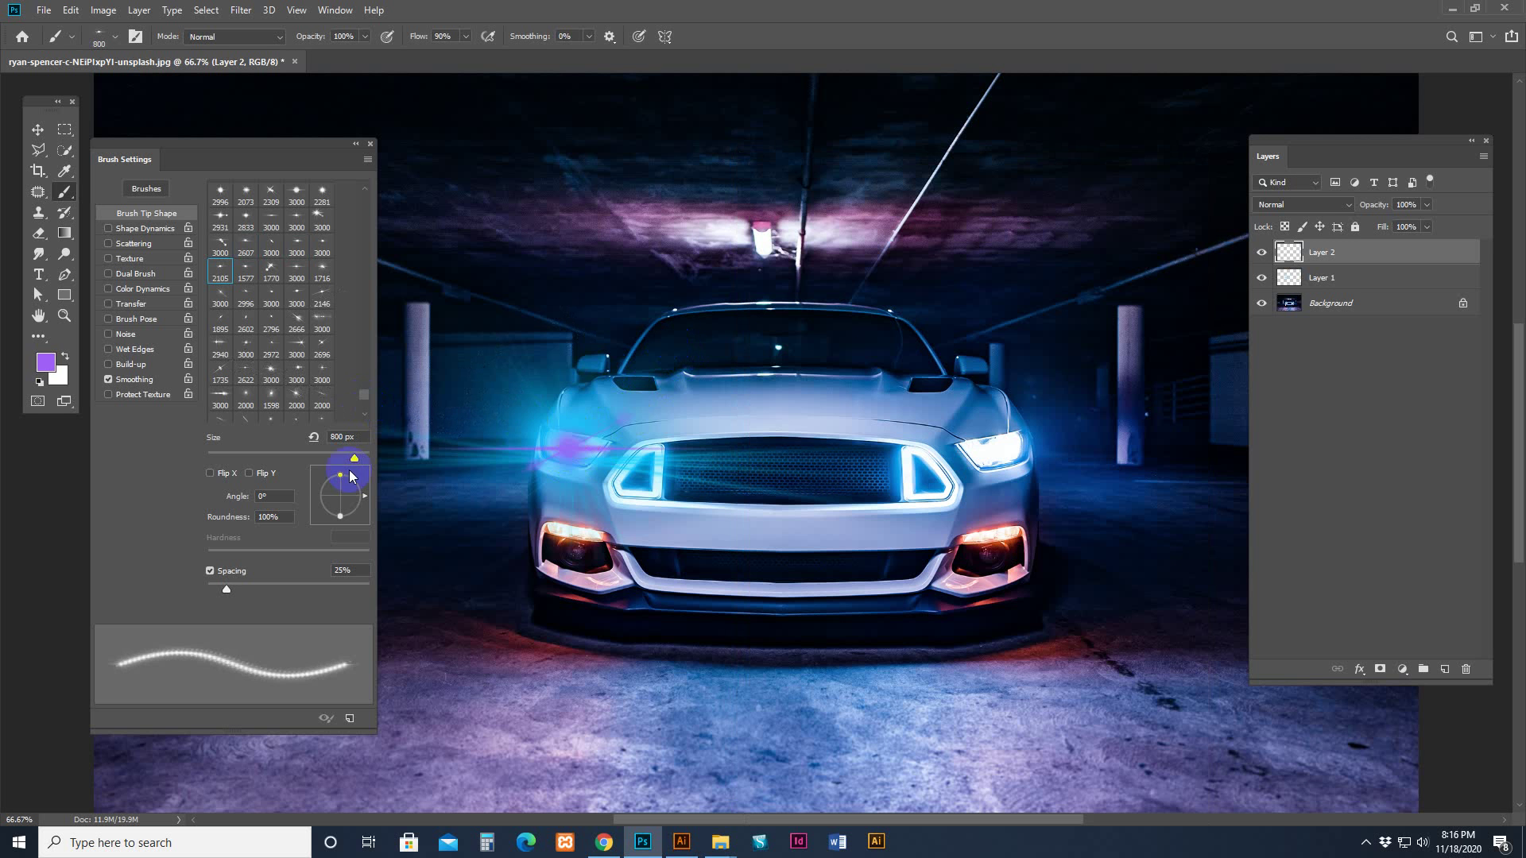
{"action": "mouse_move", "coordinate": [364, 497]}
{"action": "left_mouse_down"}
{"action": "mouse_move", "coordinate": [351, 467]}
{"action": "mouse_move", "coordinate": [335, 470]}
{"action": "left_mouse_up"}
{"action": "left_click", "coordinate": [40, 366]}
{"action": "left_click_drag", "start_coordinate": [991, 513], "coordinate": [930, 492]}
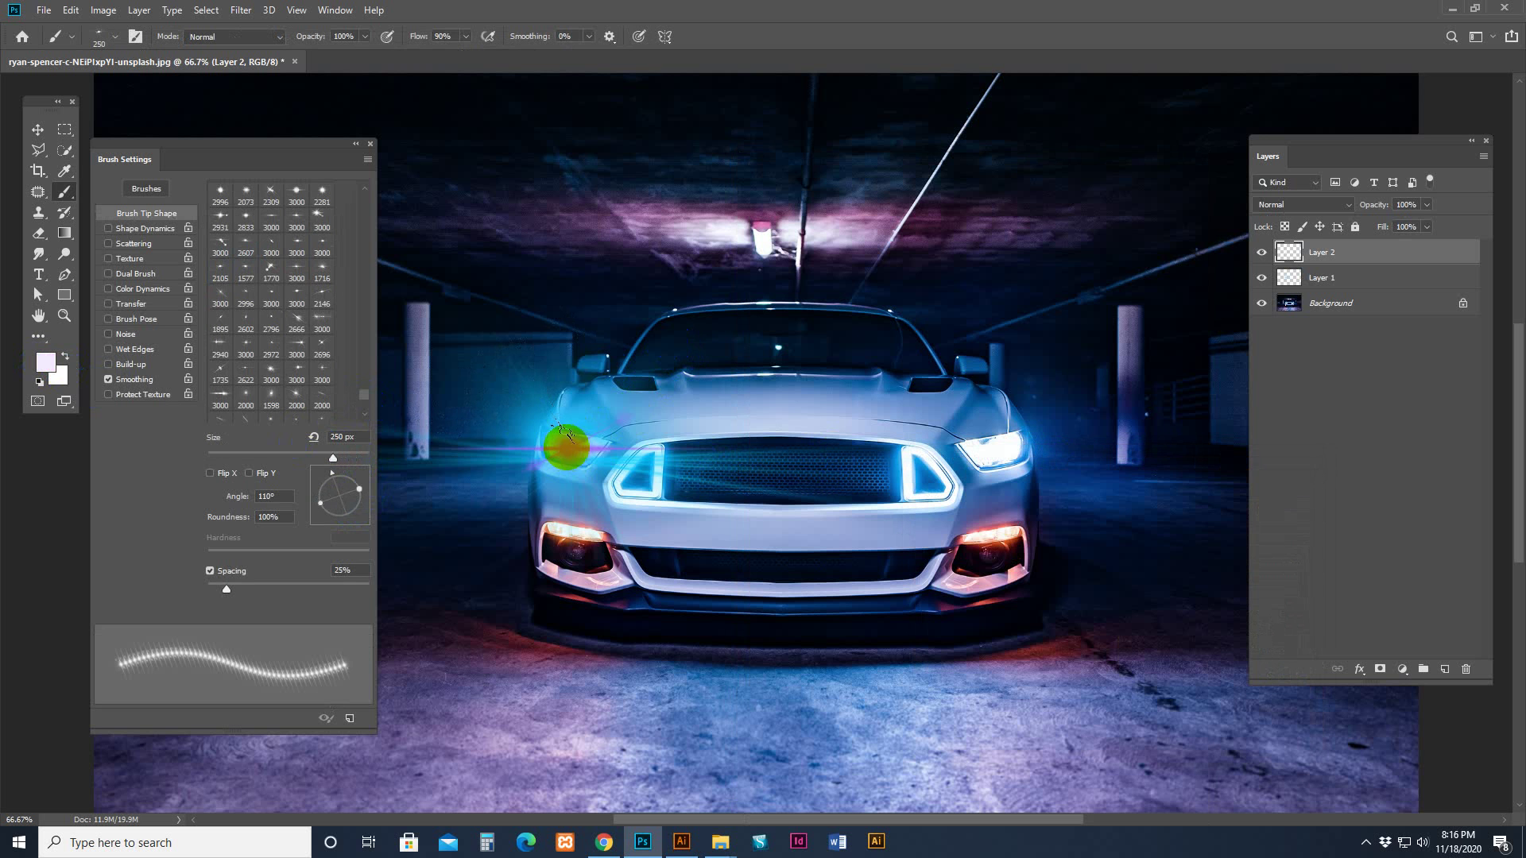
{"action": "left_click", "coordinate": [566, 447]}
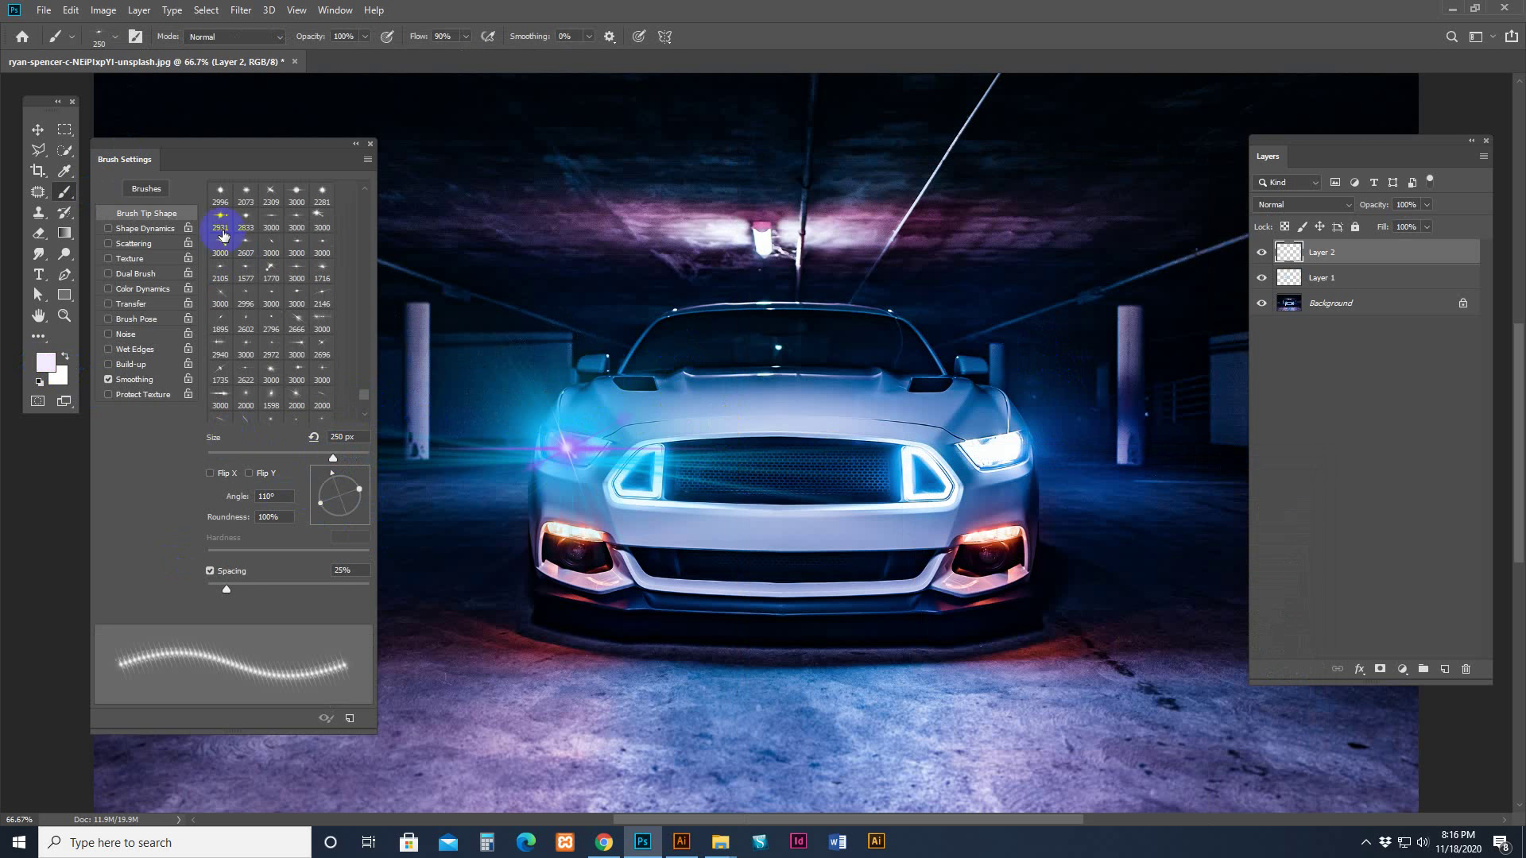
{"action": "left_click", "coordinate": [37, 129]}
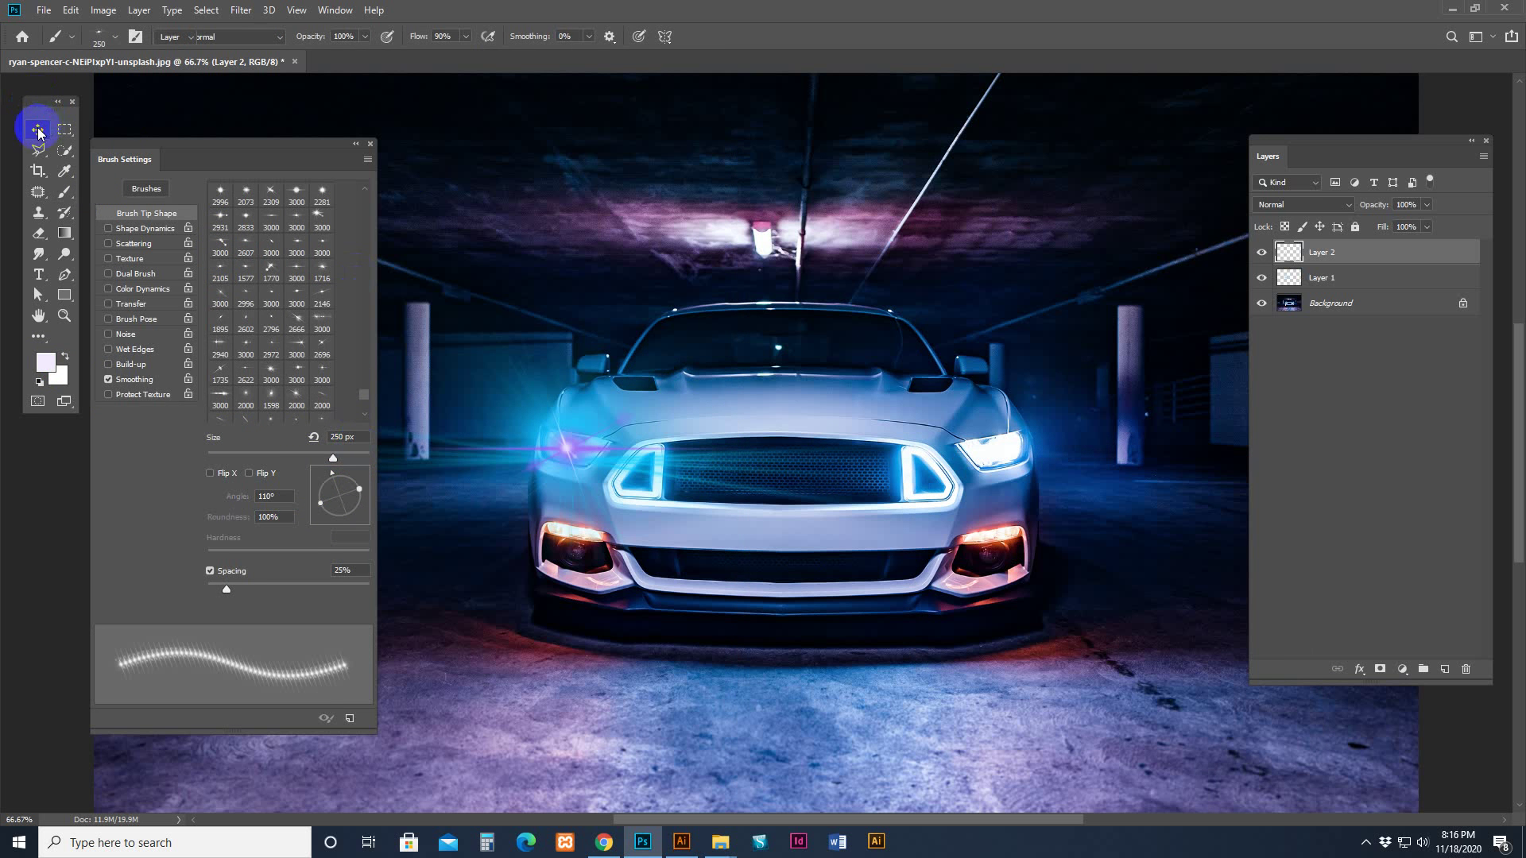
Set Layer 2's blend mode to Screen, then select Layer 1 and compare its glow.
{"action": "left_click", "coordinate": [1287, 206]}
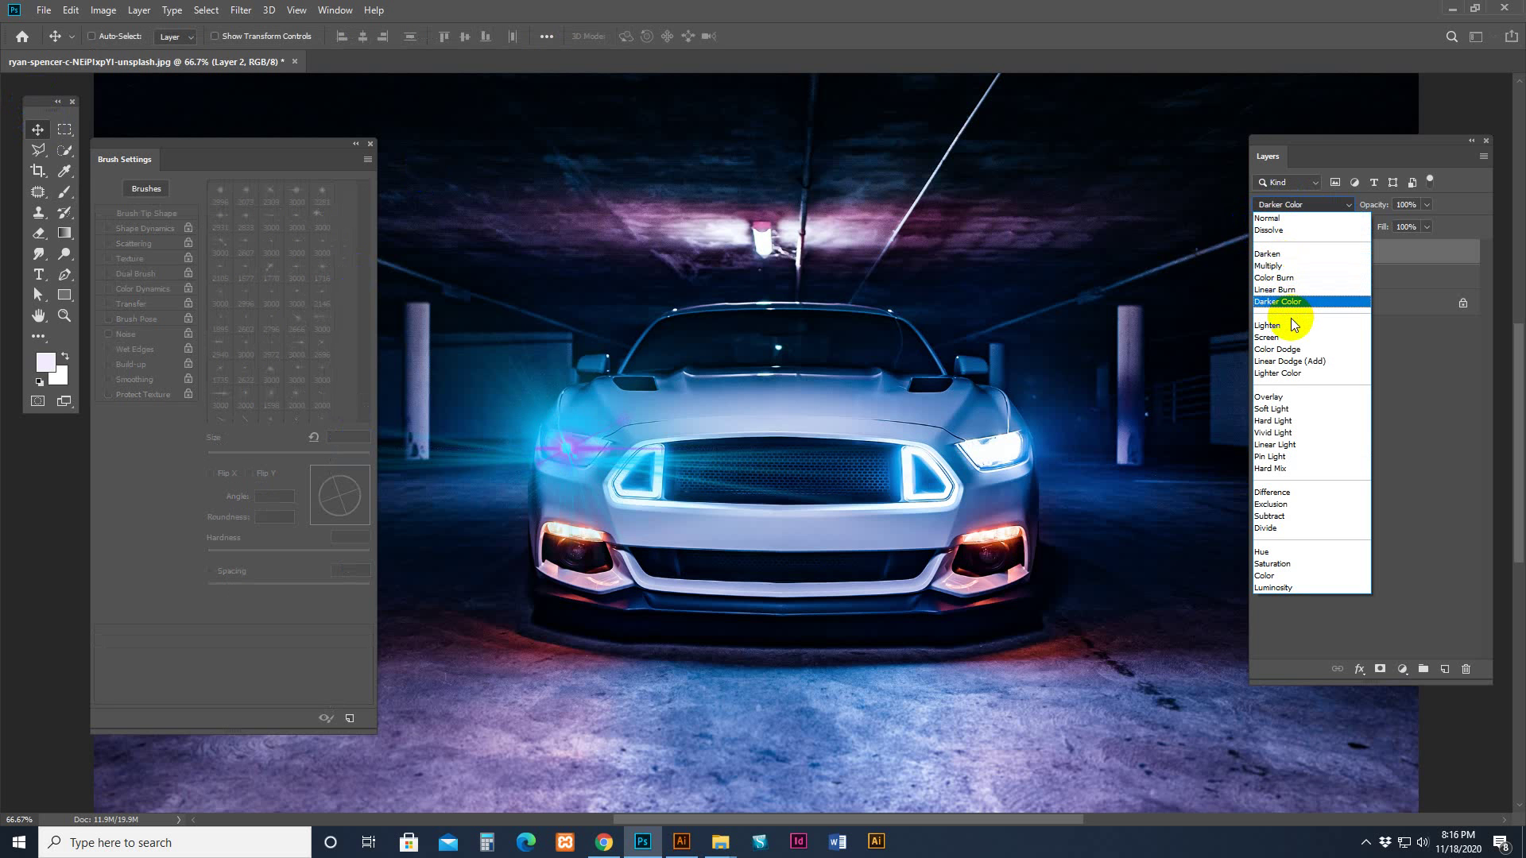
{"action": "left_click", "coordinate": [1286, 337]}
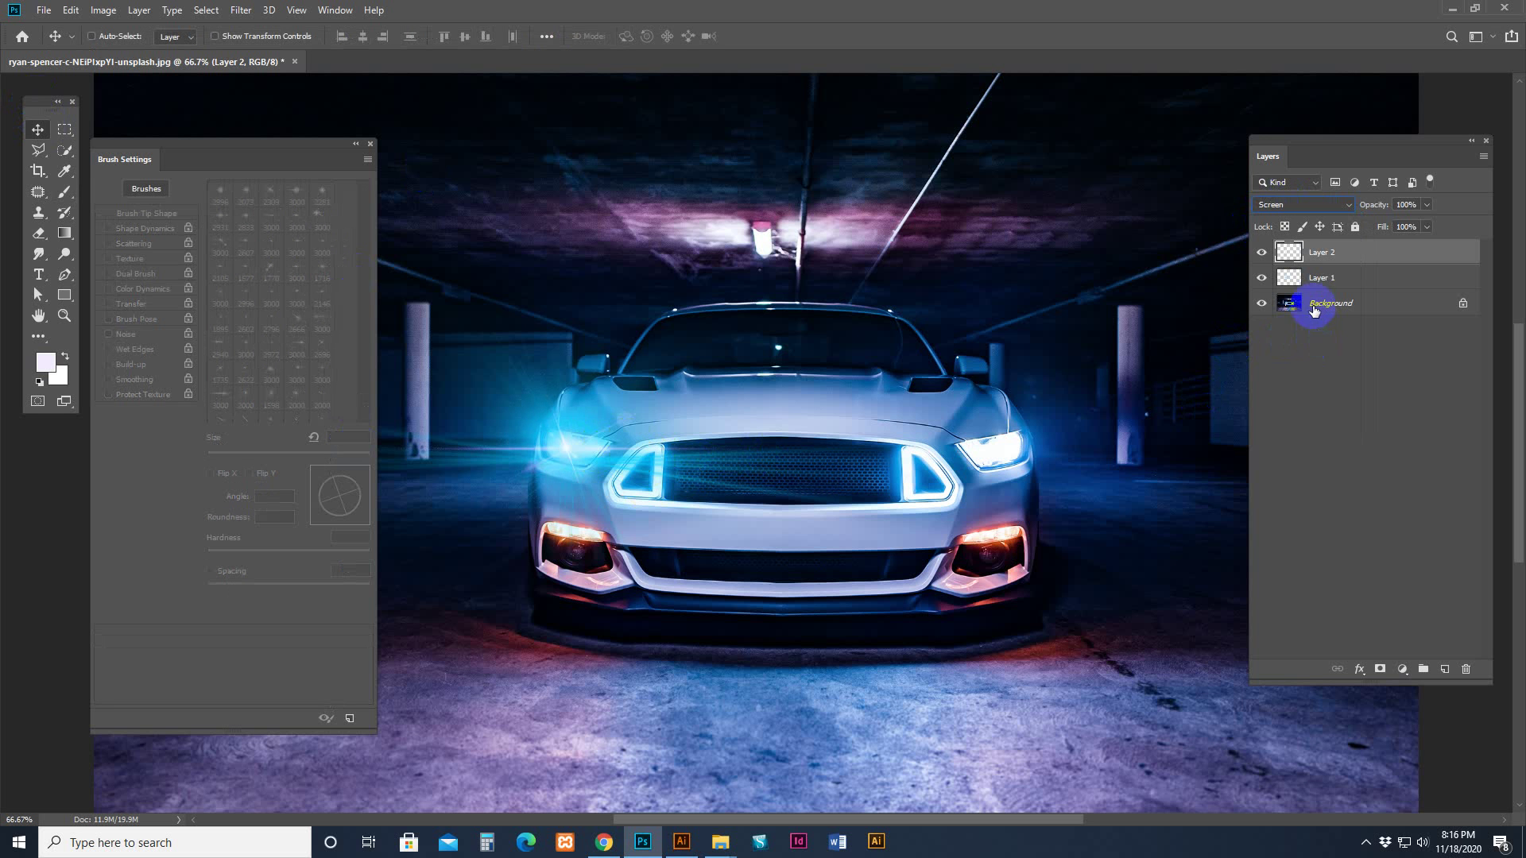
{"action": "left_click", "coordinate": [1319, 286]}
{"action": "left_click", "coordinate": [1261, 278]}
{"action": "left_click", "coordinate": [1261, 279]}
Try Color Dodge on Layer 1, then settle on Lighten blend mode.
{"action": "left_click", "coordinate": [1306, 203]}
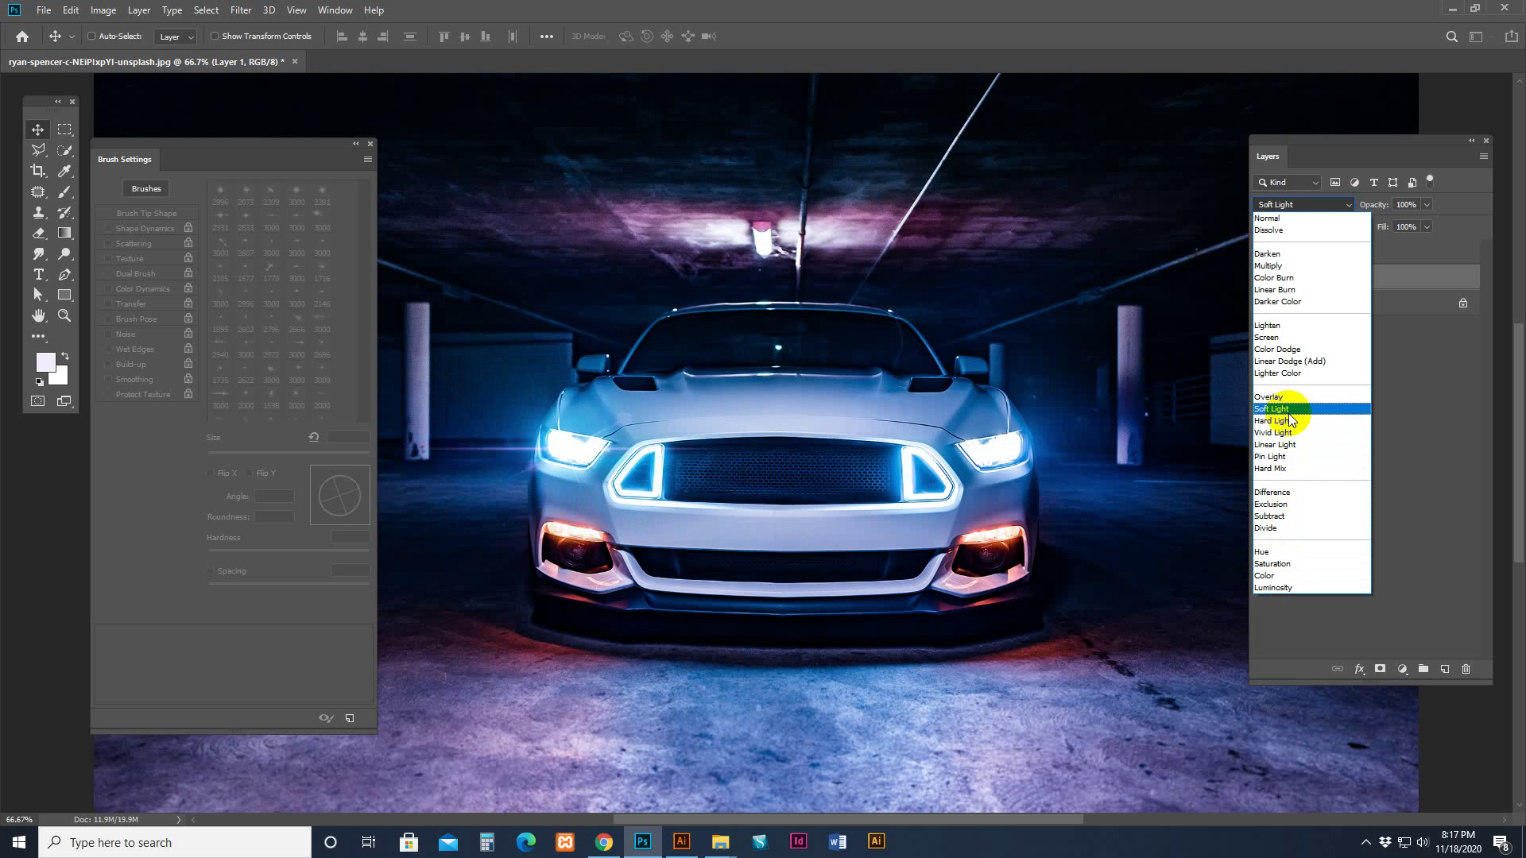
{"action": "left_click", "coordinate": [1287, 345]}
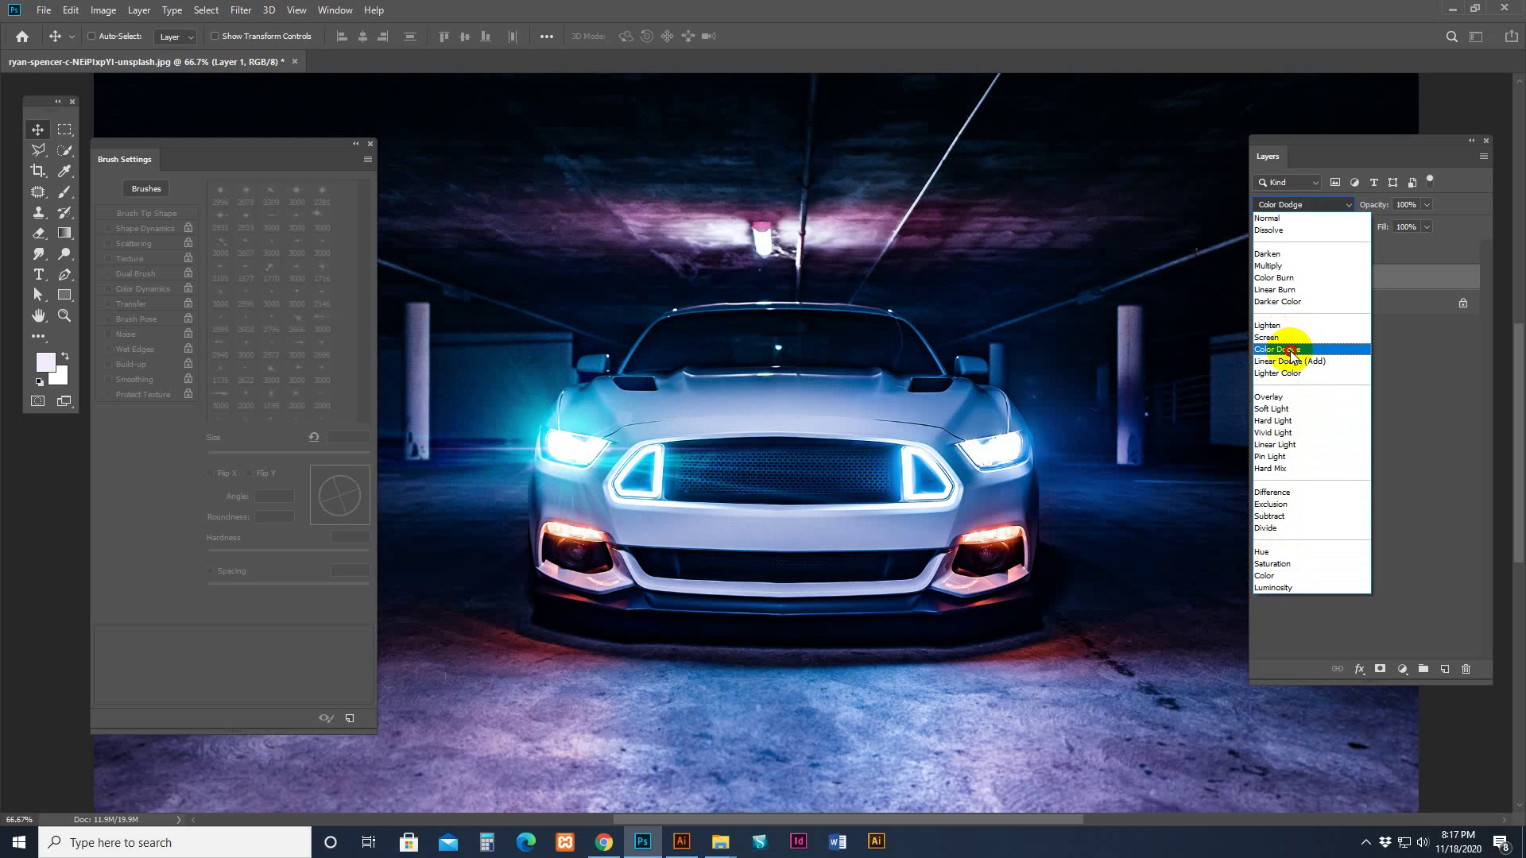
{"action": "left_click", "coordinate": [1287, 326]}
{"action": "left_click", "coordinate": [1358, 278]}
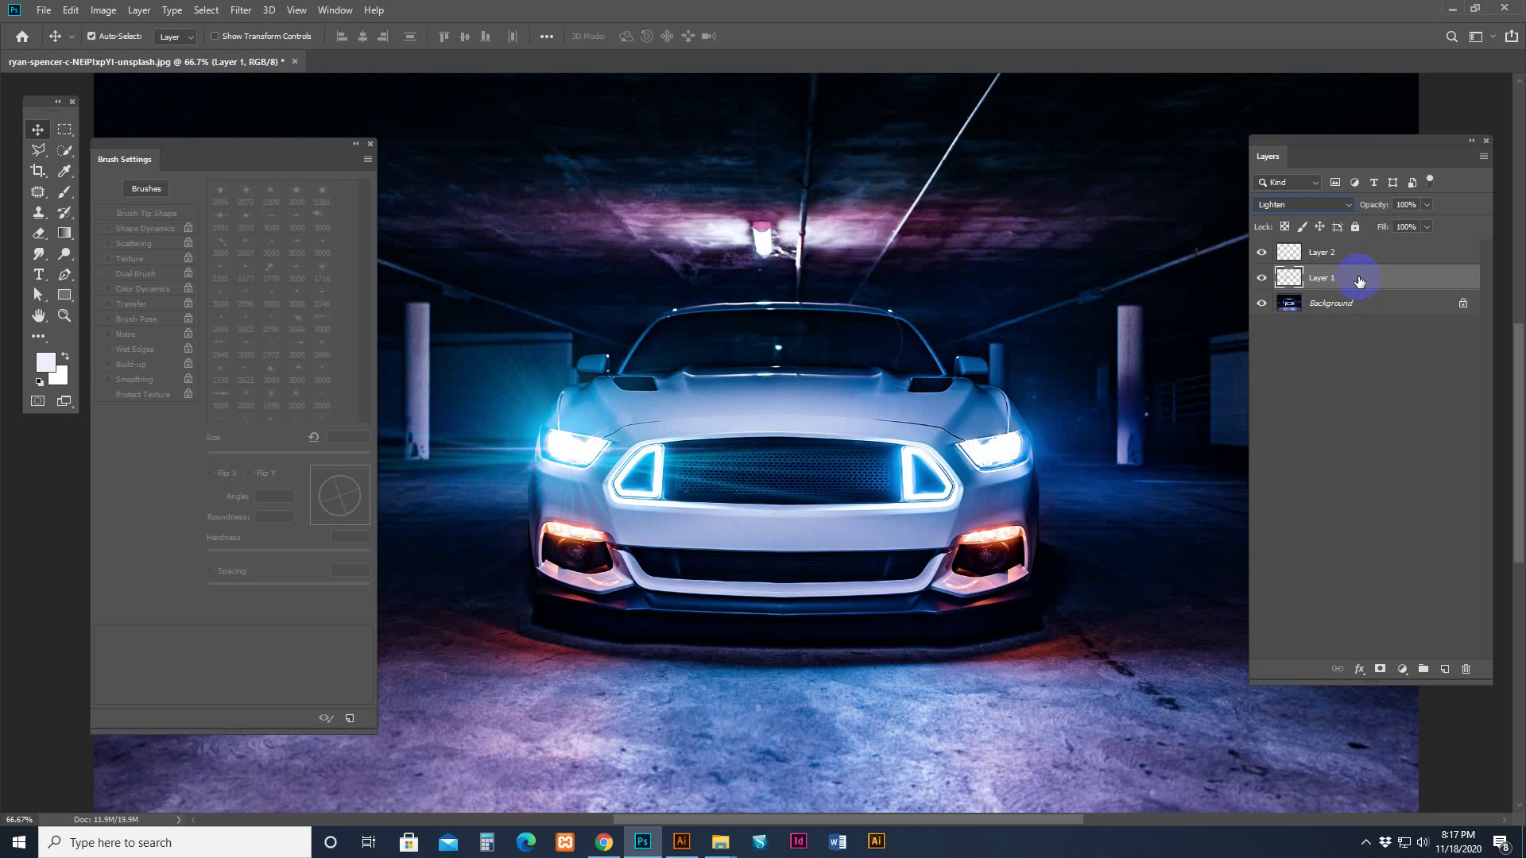
Duplicate and merge Layer 1, then colorize it in Hue/Saturation at hue 189, saturation 100.
{"action": "key", "text": "ctrl+j"}
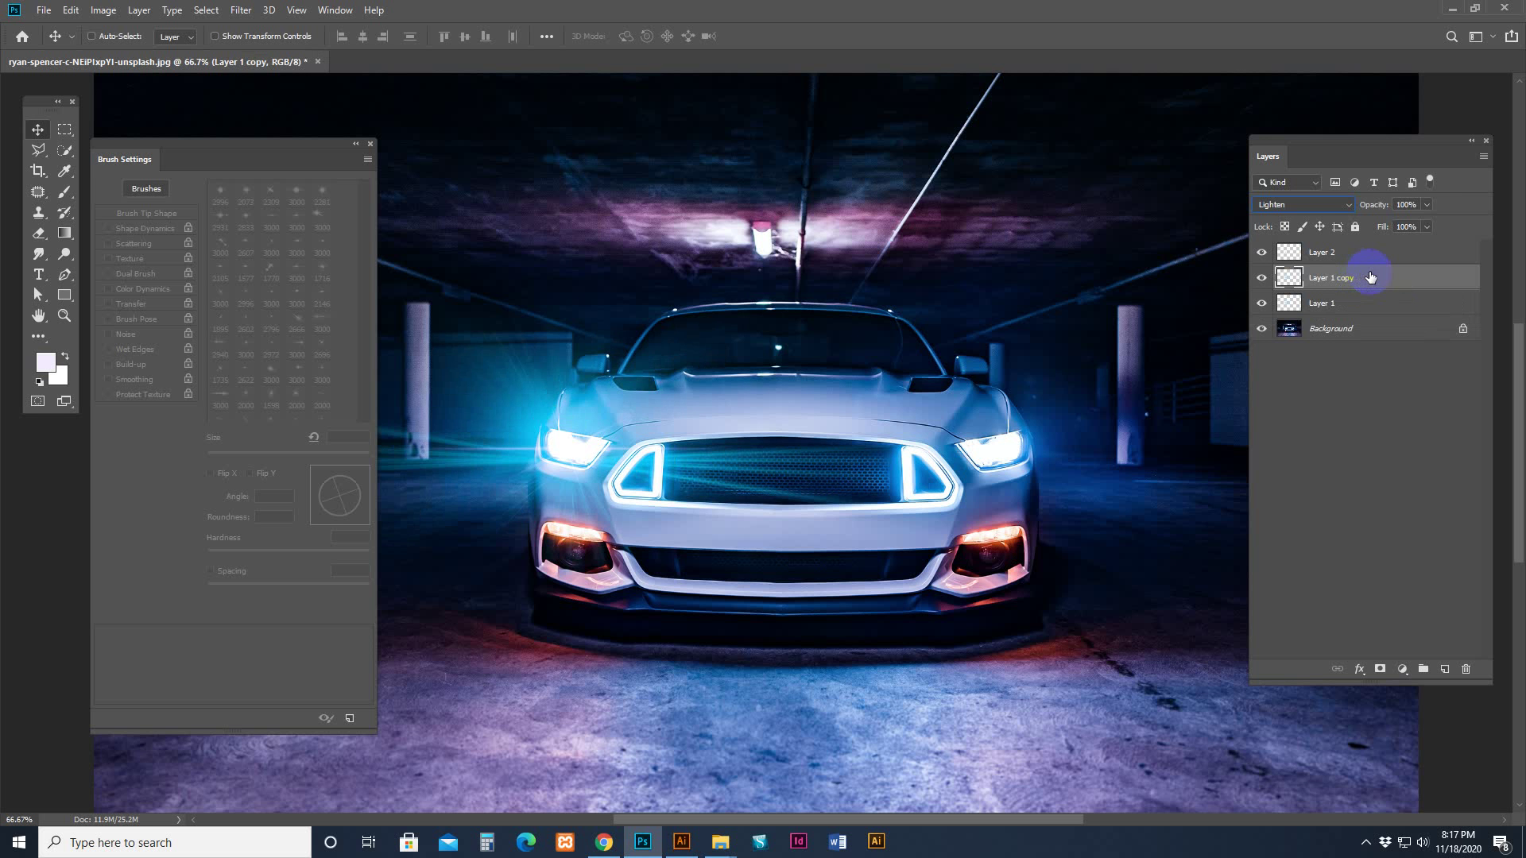
{"action": "key", "text": "ctrl+e"}
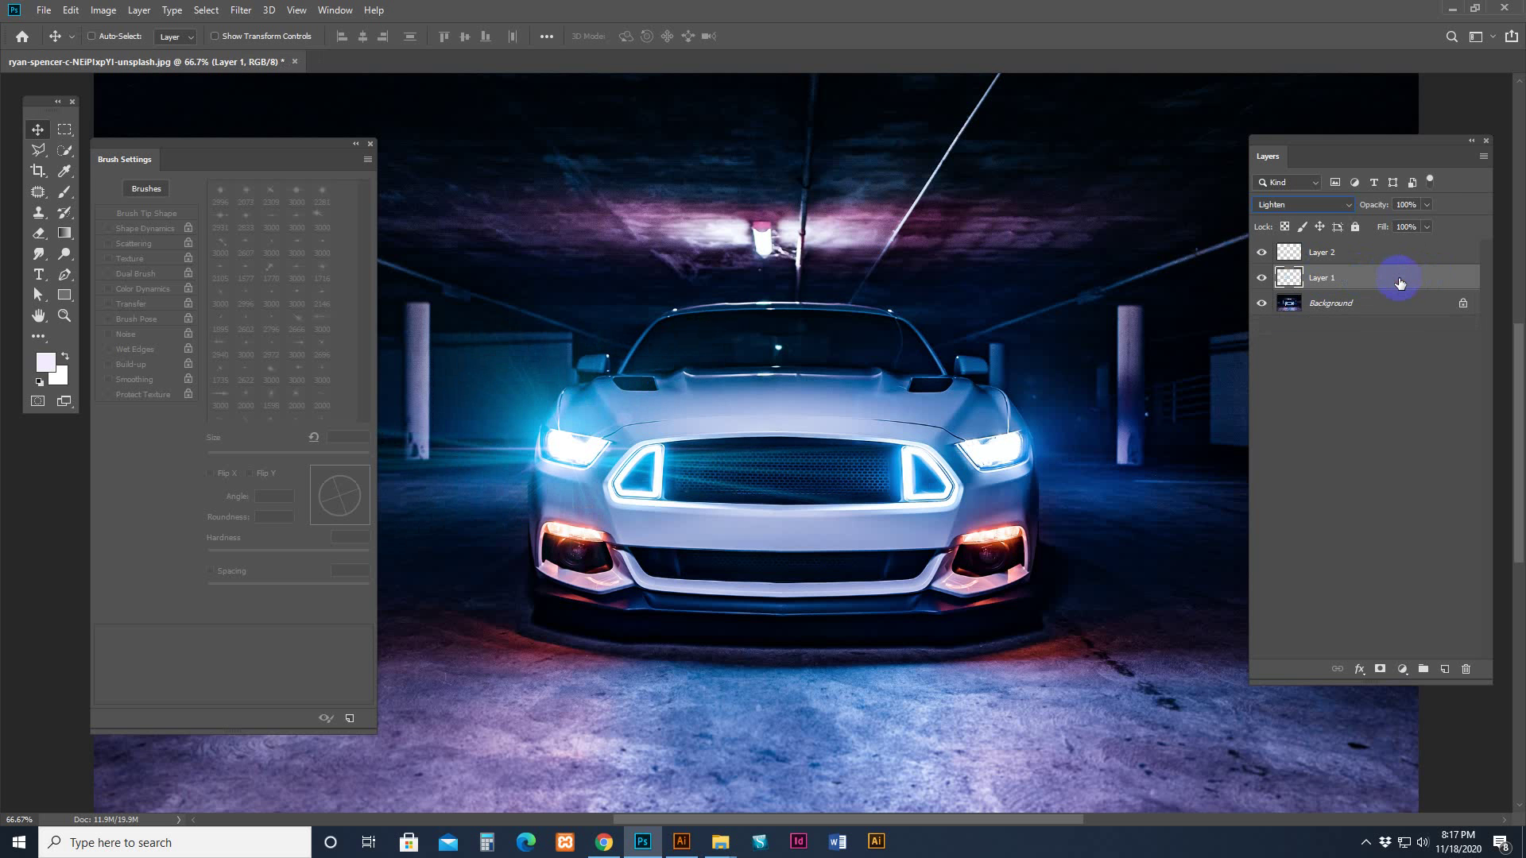
{"action": "left_click", "coordinate": [106, 12]}
{"action": "mouse_move", "coordinate": [136, 51]}
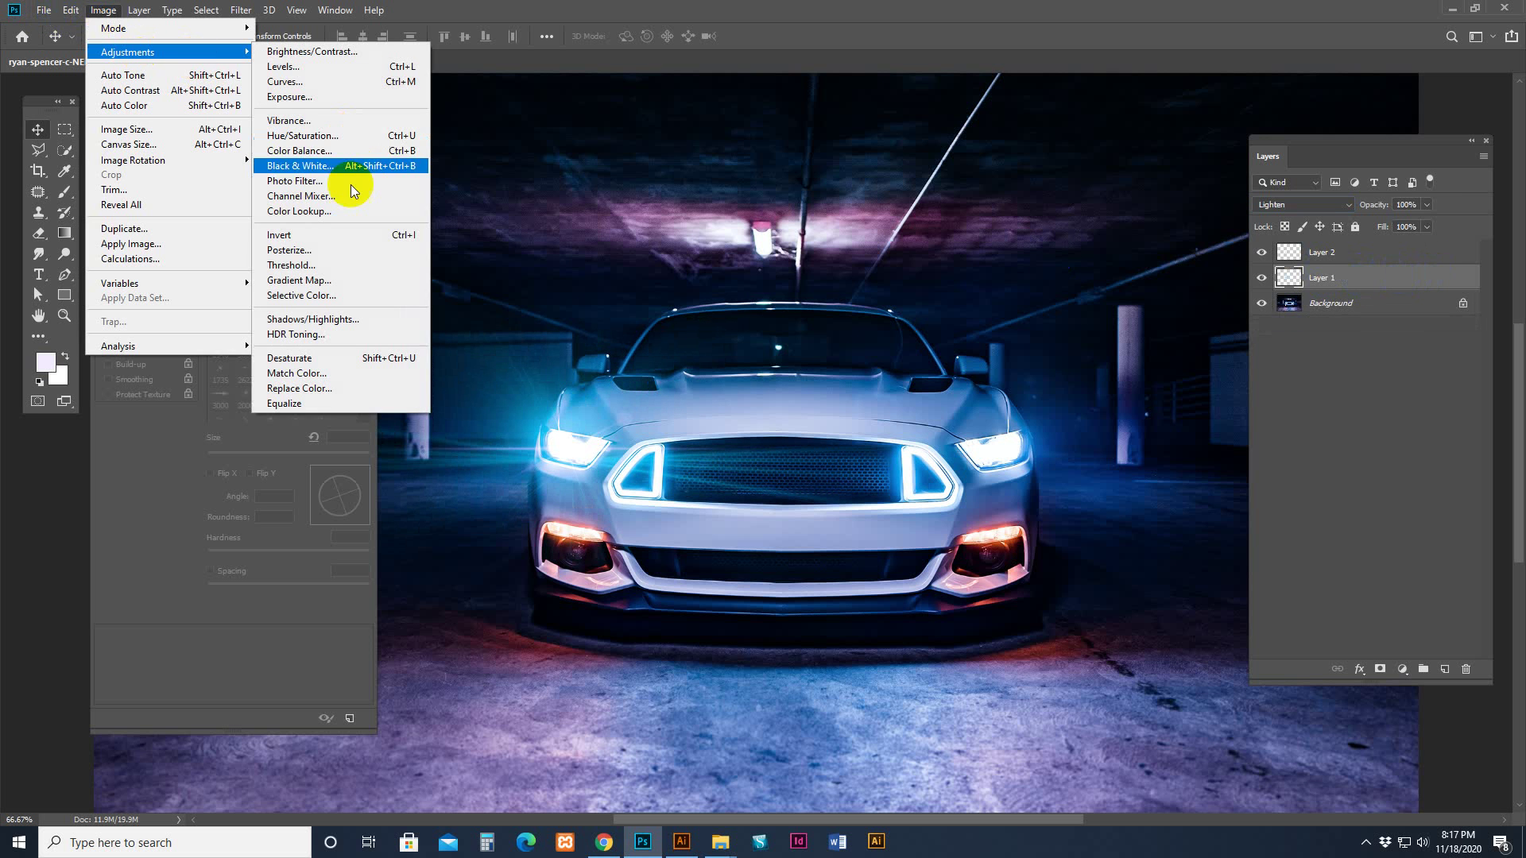
{"action": "left_click", "coordinate": [326, 141]}
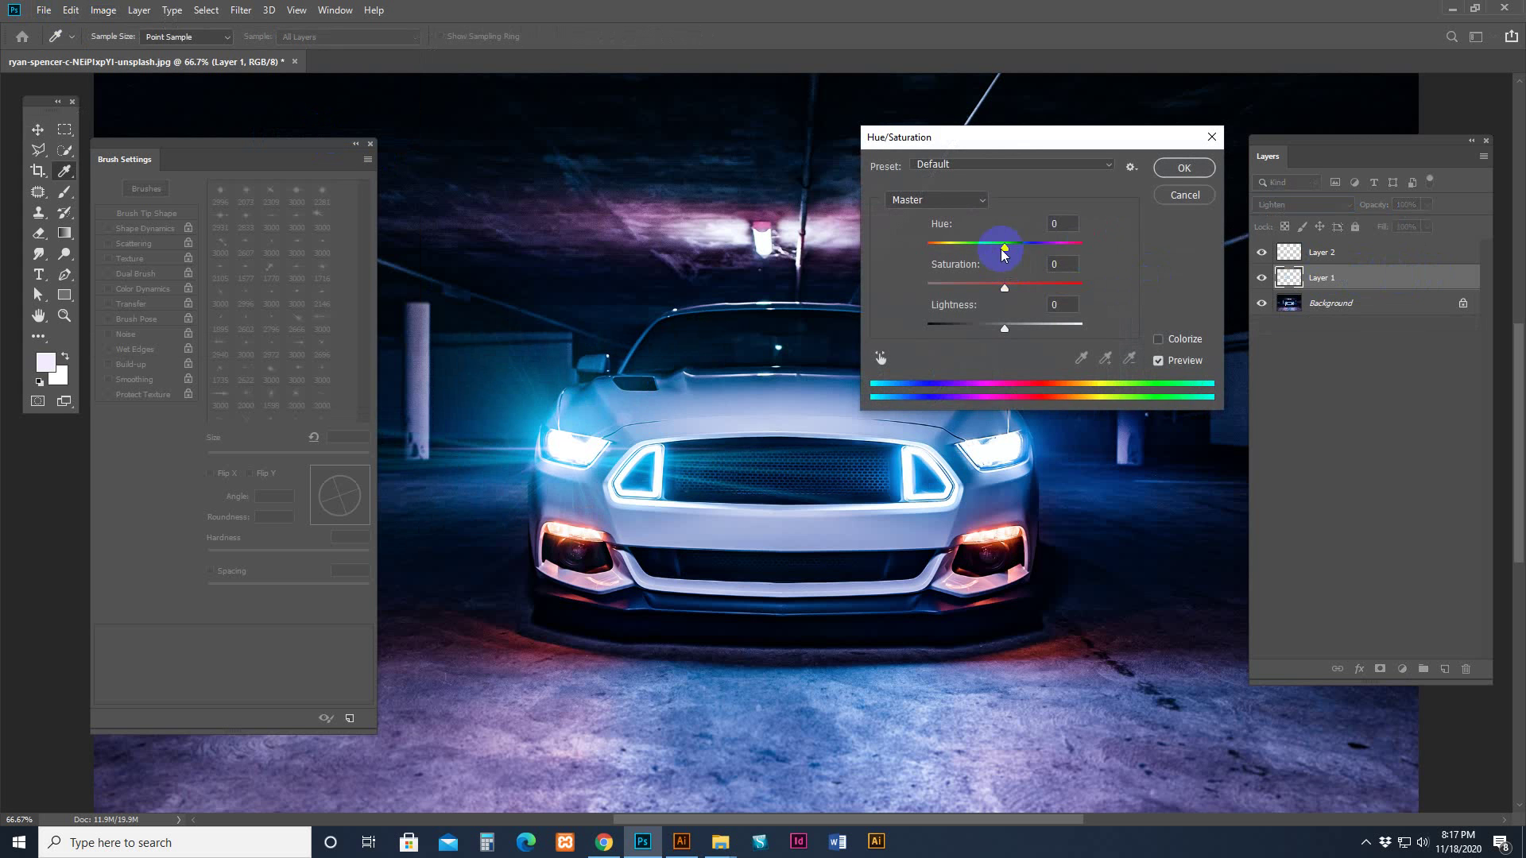
{"action": "left_click_drag", "start_coordinate": [1008, 246], "coordinate": [1041, 252]}
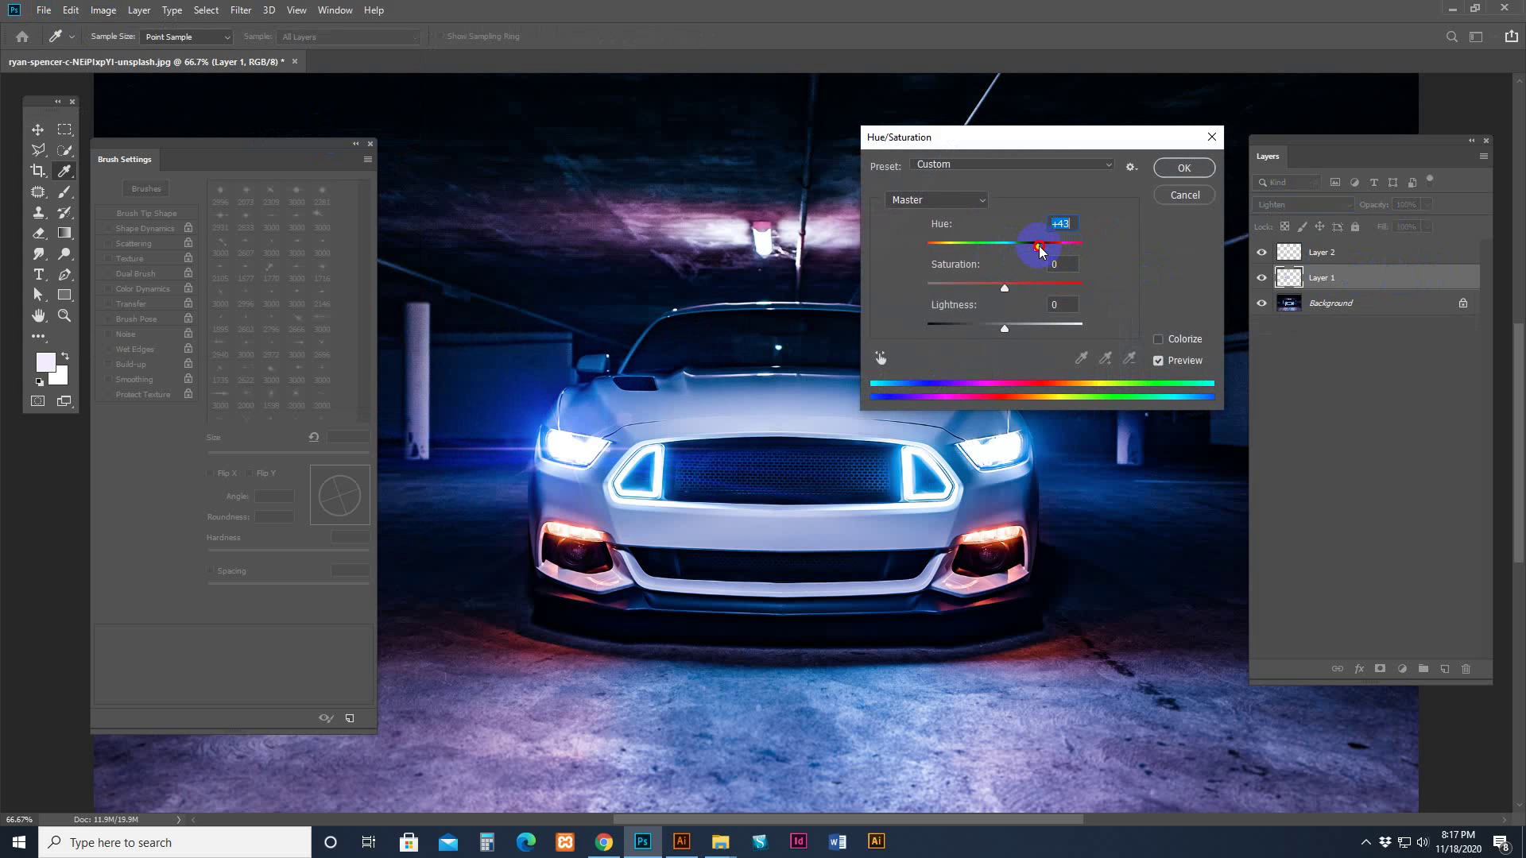
{"action": "left_click", "coordinate": [1159, 339]}
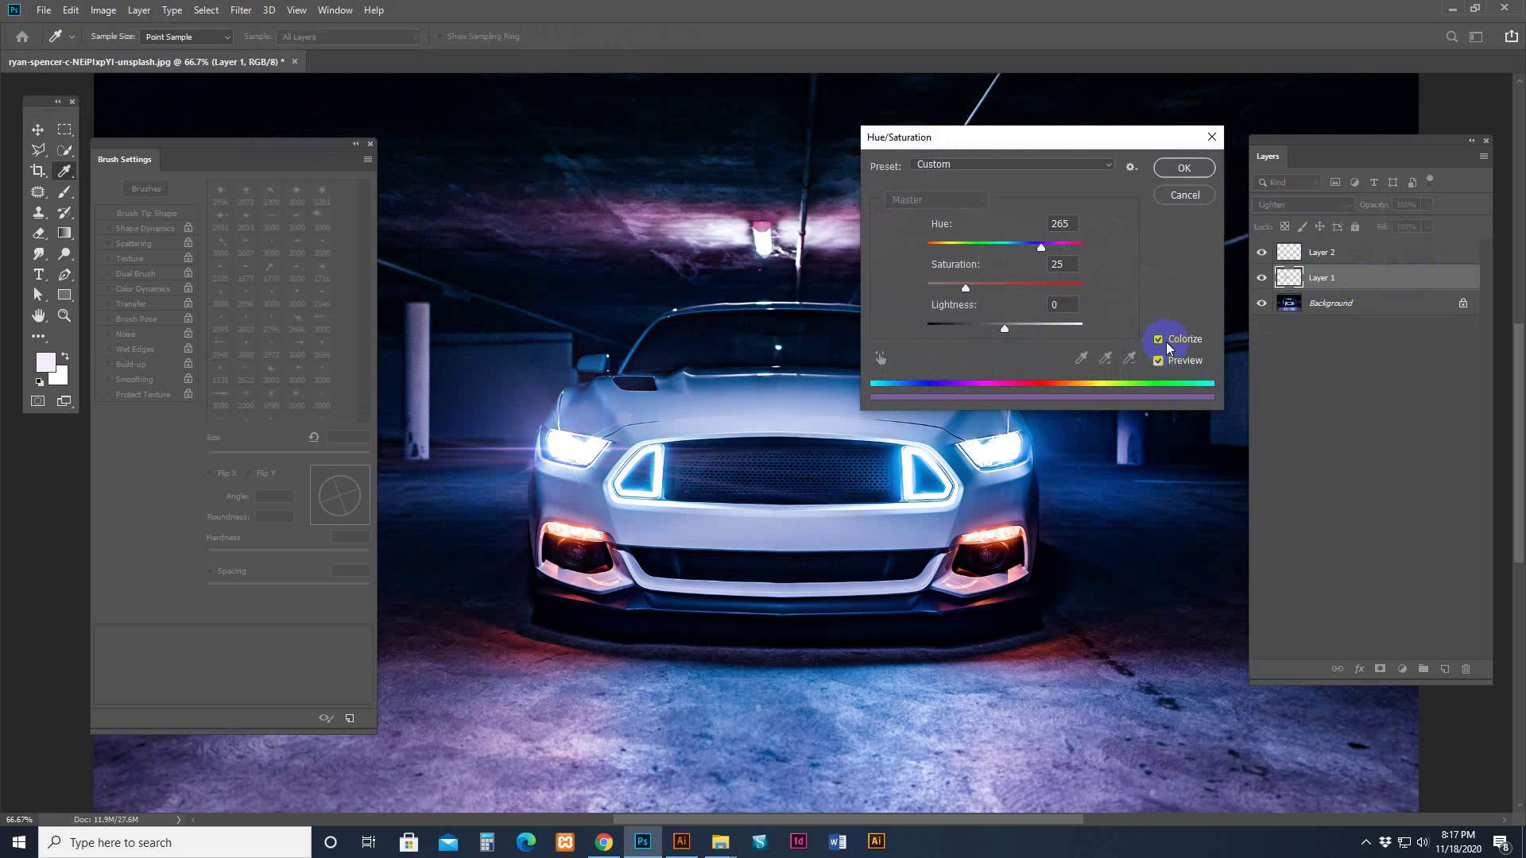
{"action": "left_click_drag", "start_coordinate": [966, 286], "coordinate": [1094, 292]}
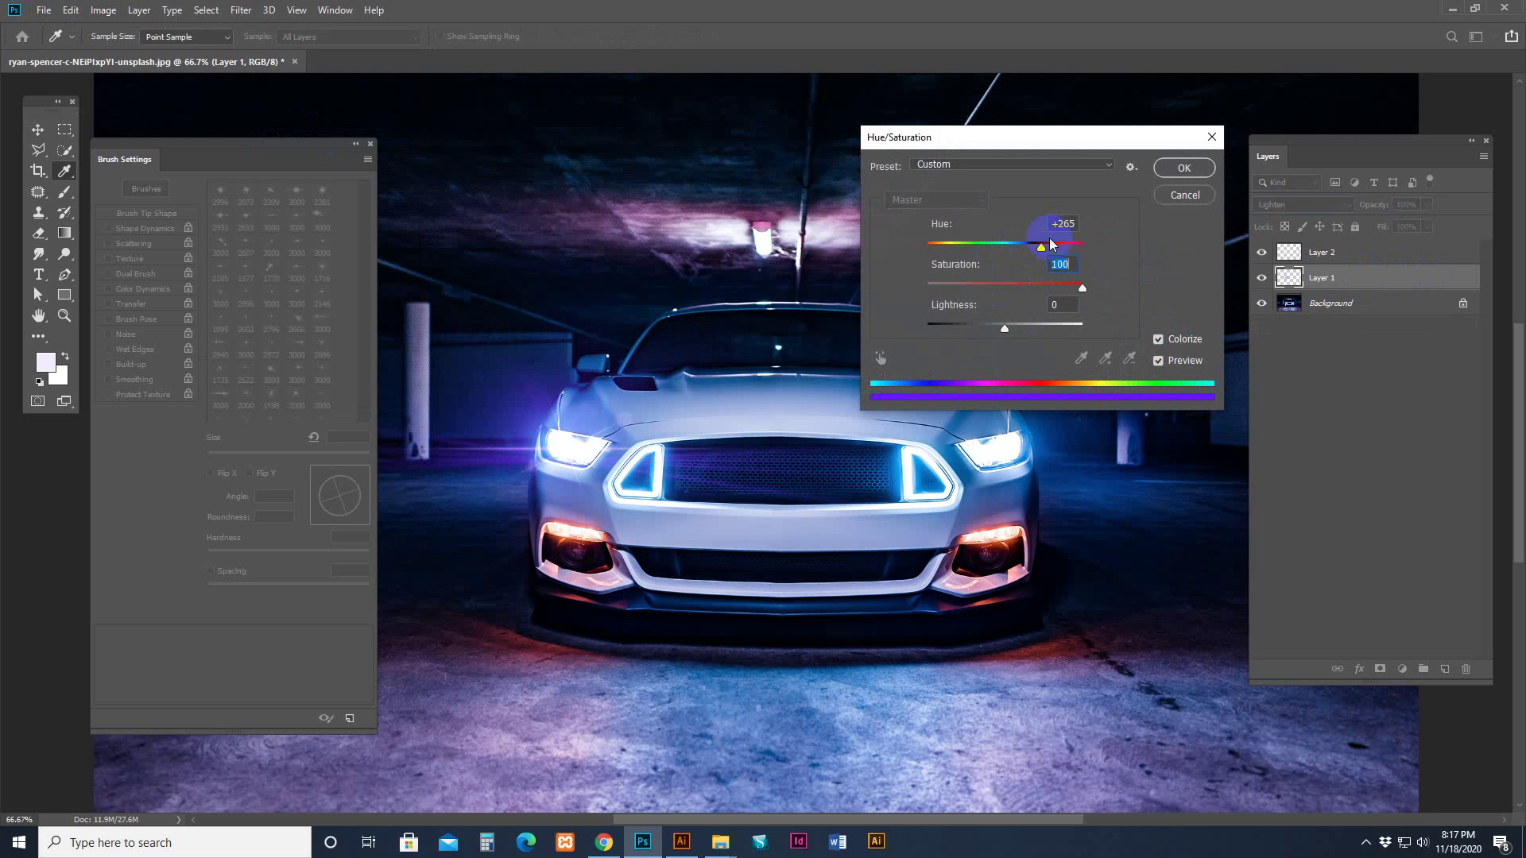
{"action": "mouse_move", "coordinate": [1041, 247]}
{"action": "left_mouse_down"}
{"action": "mouse_move", "coordinate": [1053, 243]}
{"action": "mouse_move", "coordinate": [914, 258]}
{"action": "mouse_move", "coordinate": [1023, 265]}
{"action": "mouse_move", "coordinate": [1010, 269]}
{"action": "left_mouse_up"}
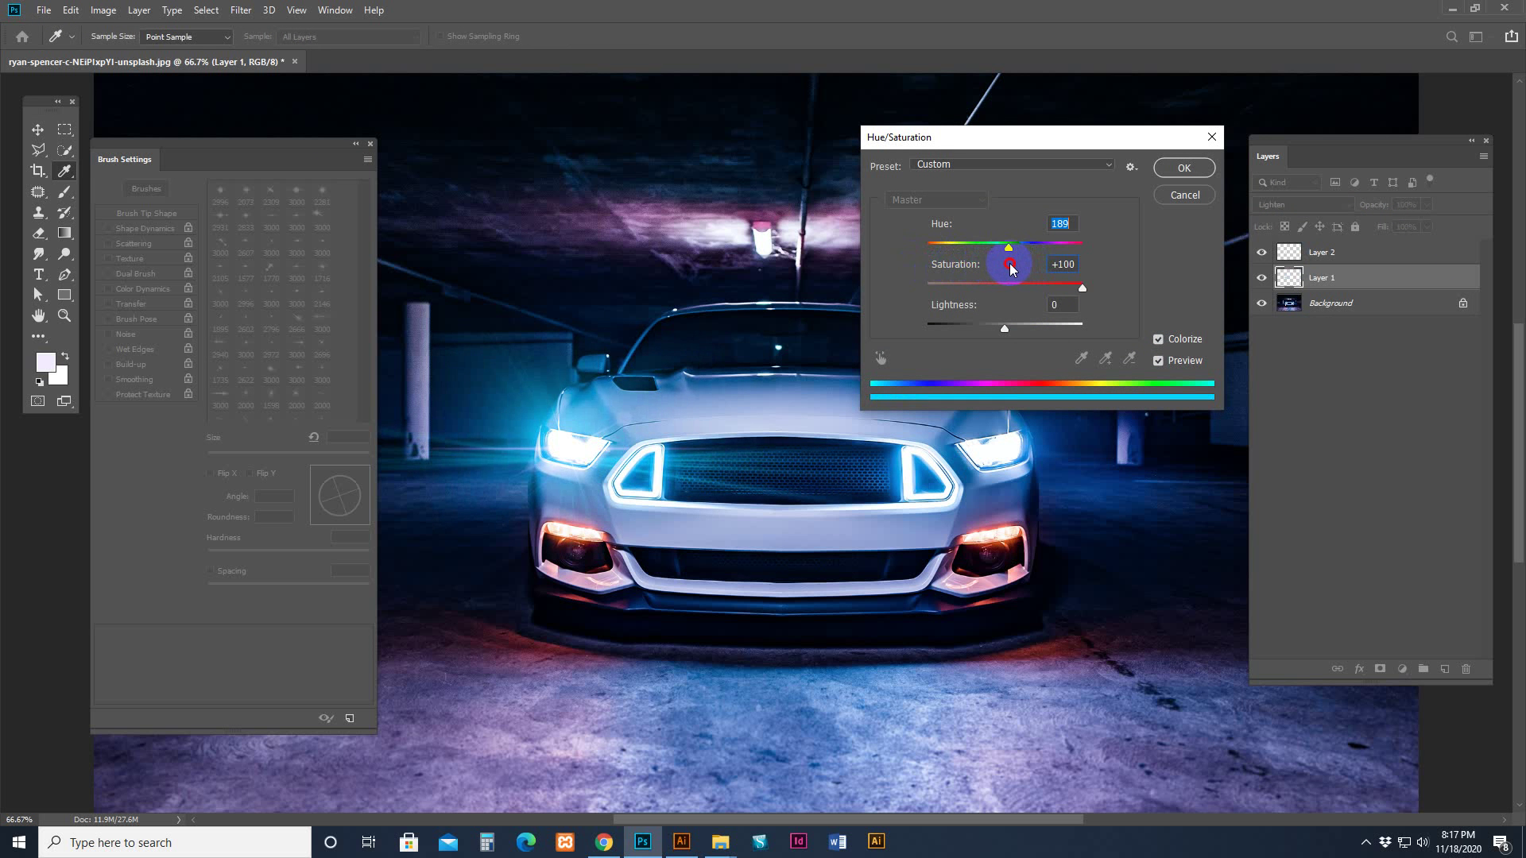
{"action": "left_click", "coordinate": [1185, 168]}
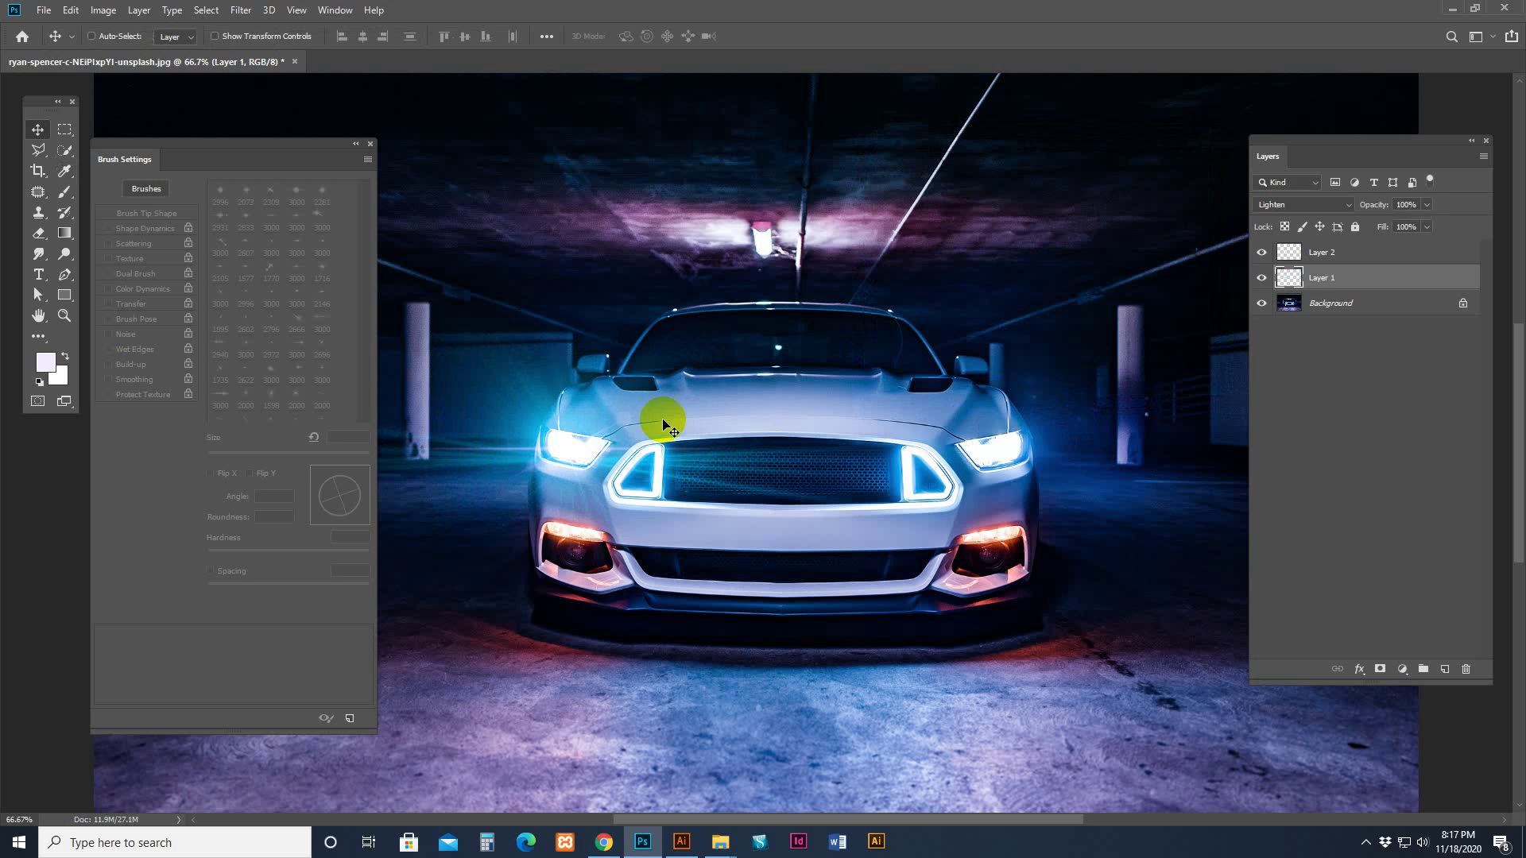
{"action": "left_click", "coordinate": [987, 419]}
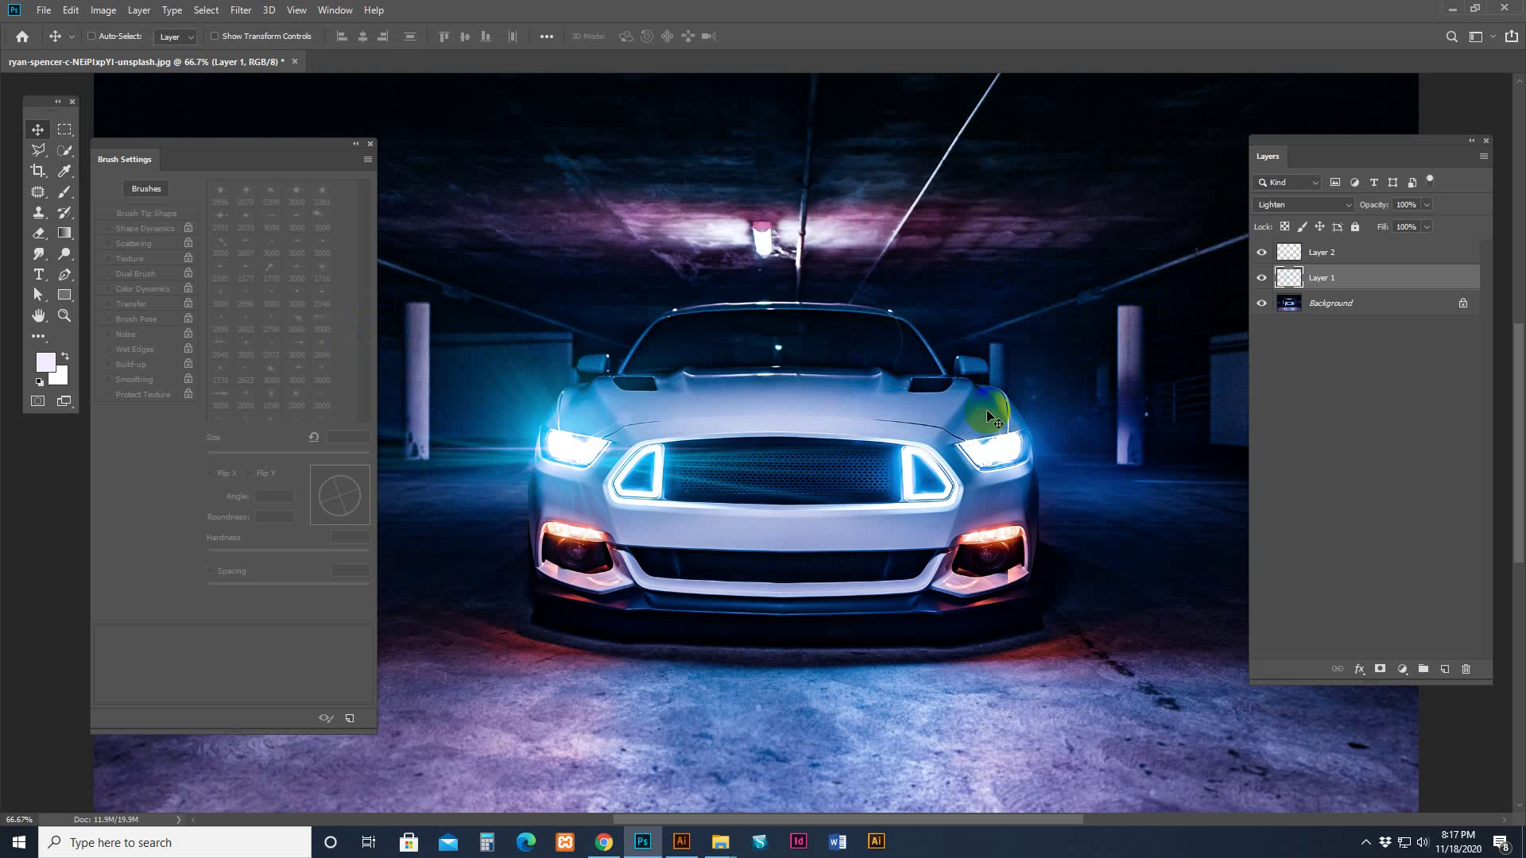